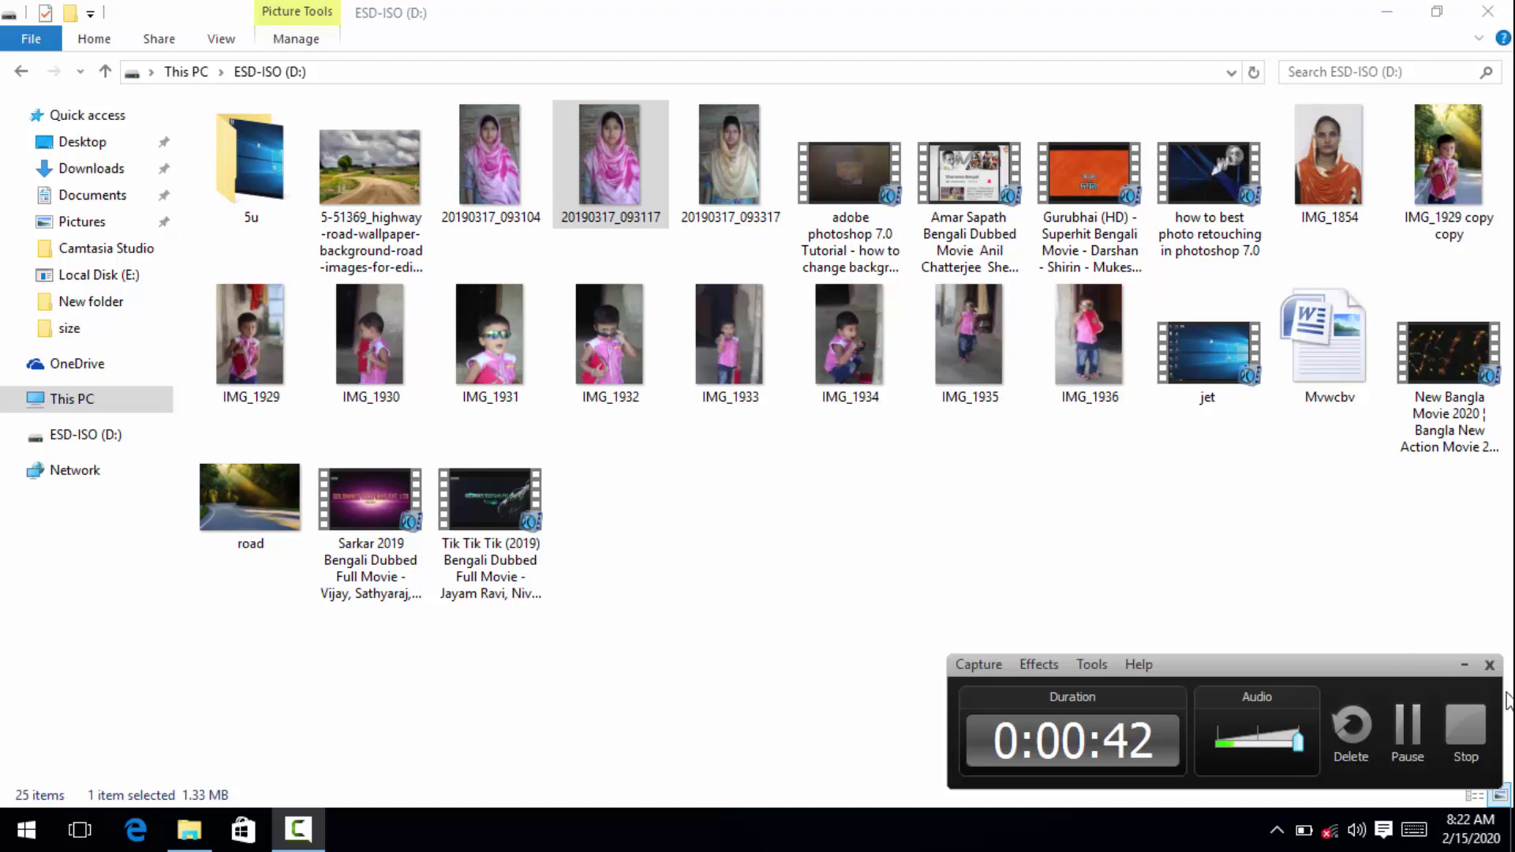
Step: Minimize the screen recorder and the ESD-ISO (D:) folder window, and refresh the desktop several times
click(1464, 667)
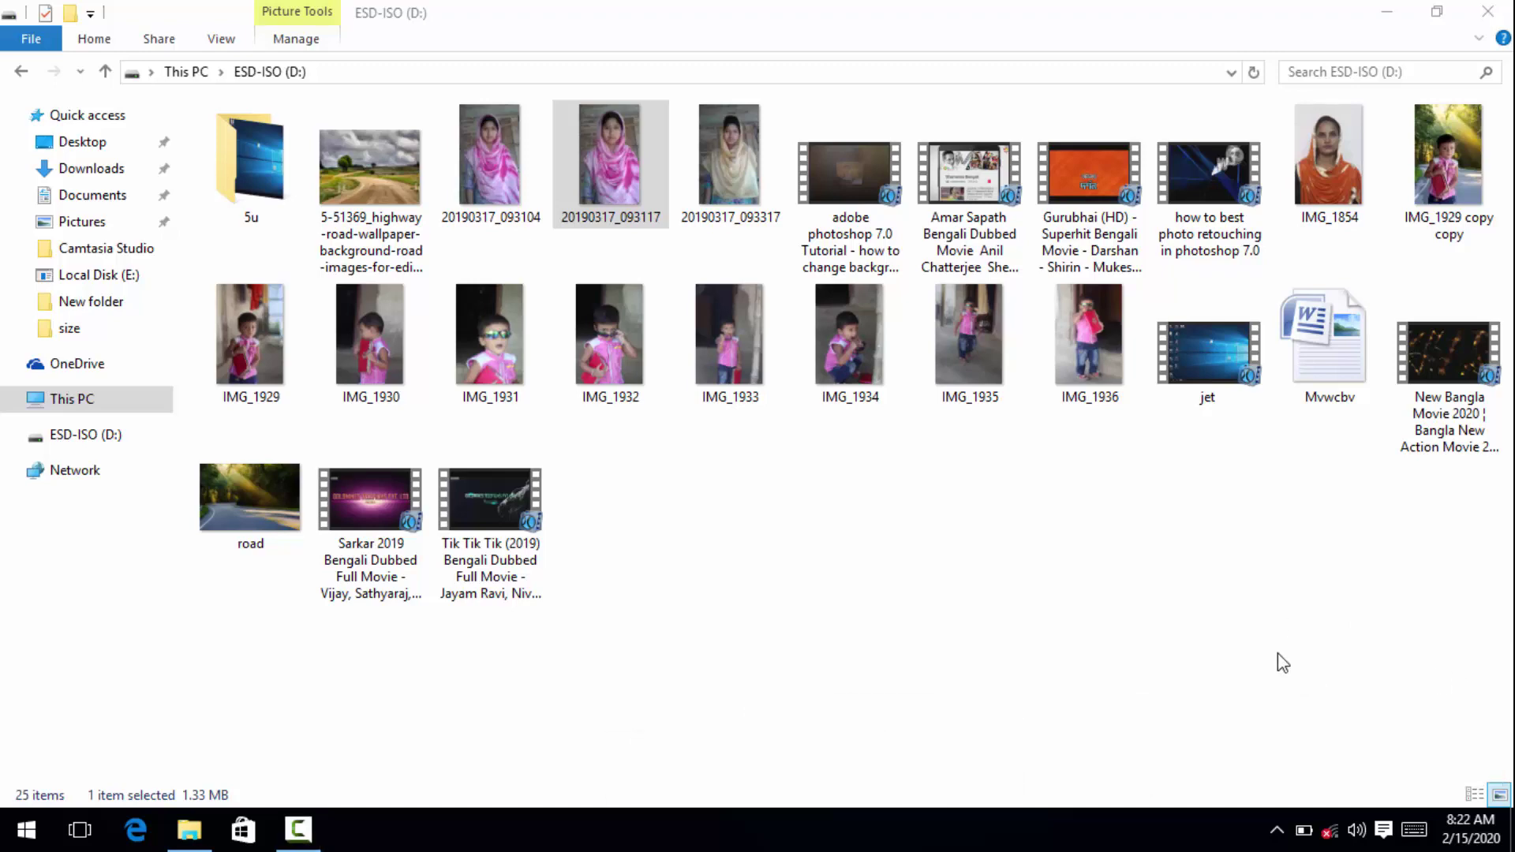
click(1386, 11)
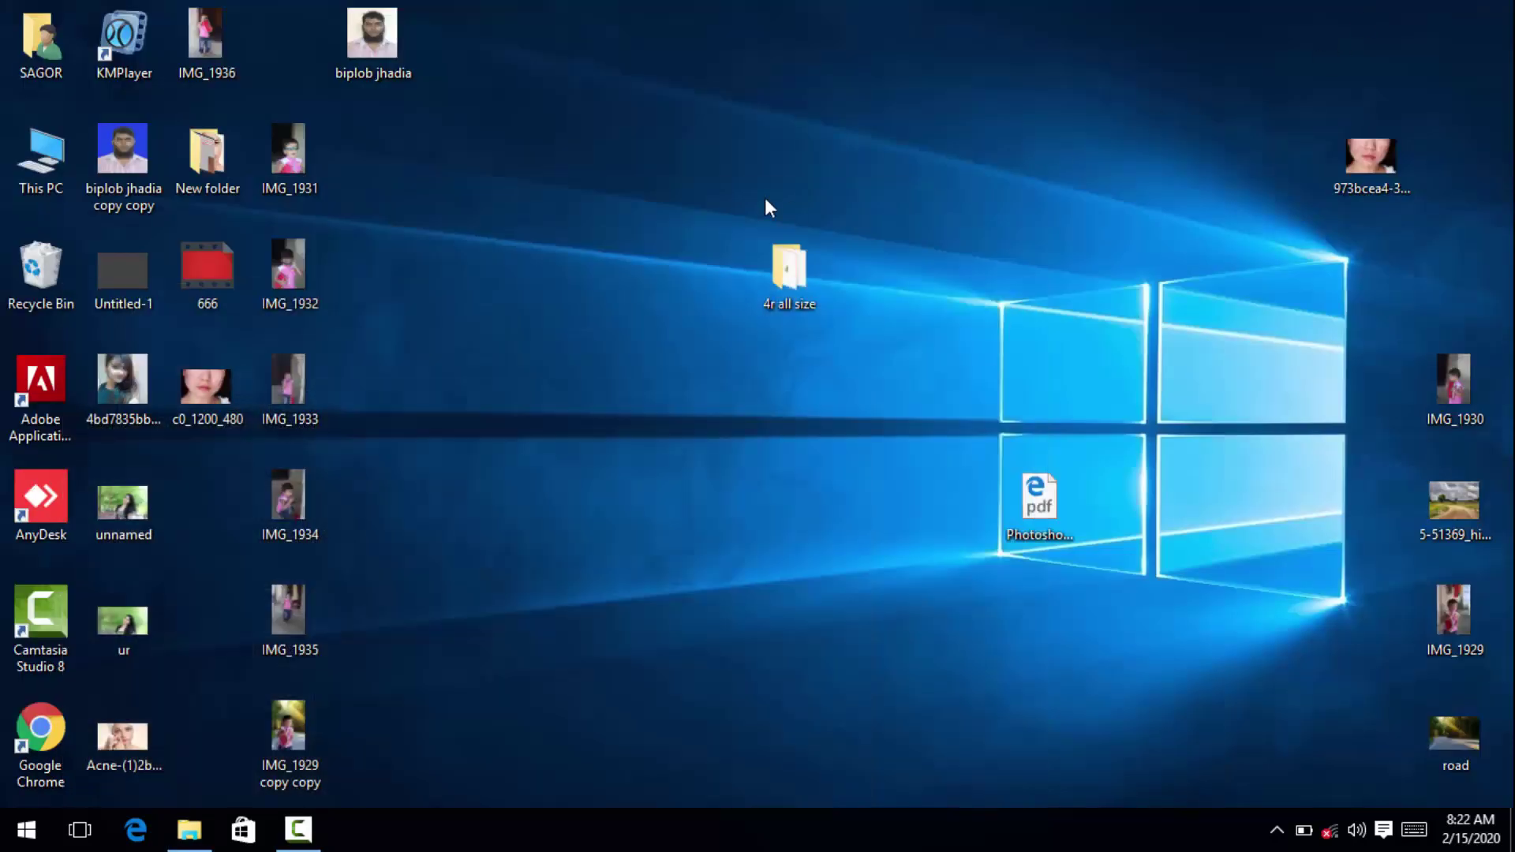
right_click(917, 125)
click(967, 194)
right_click(985, 126)
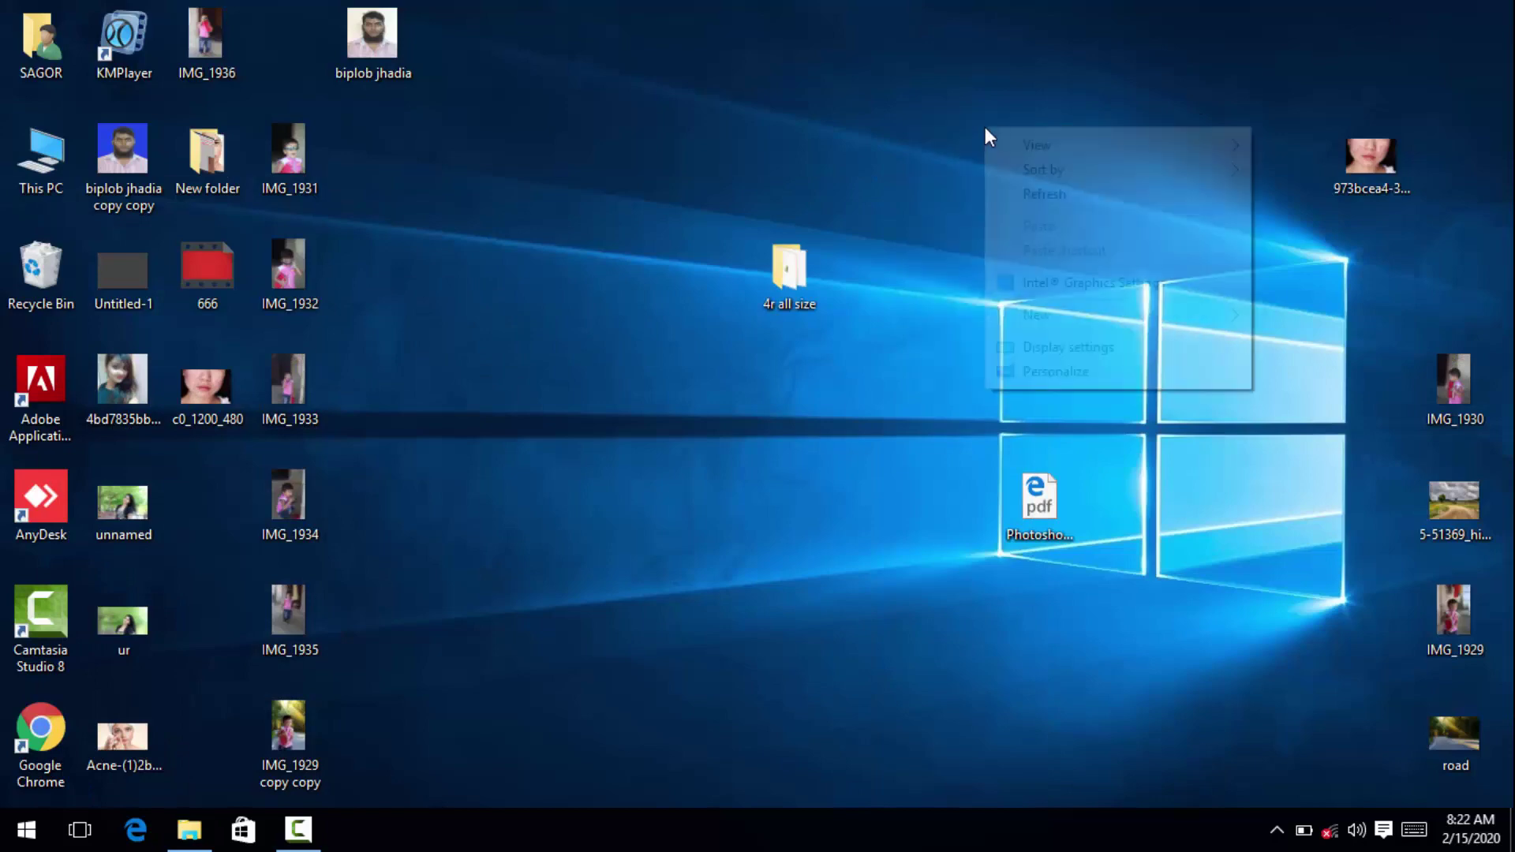
click(1024, 194)
right_click(1005, 121)
click(1030, 186)
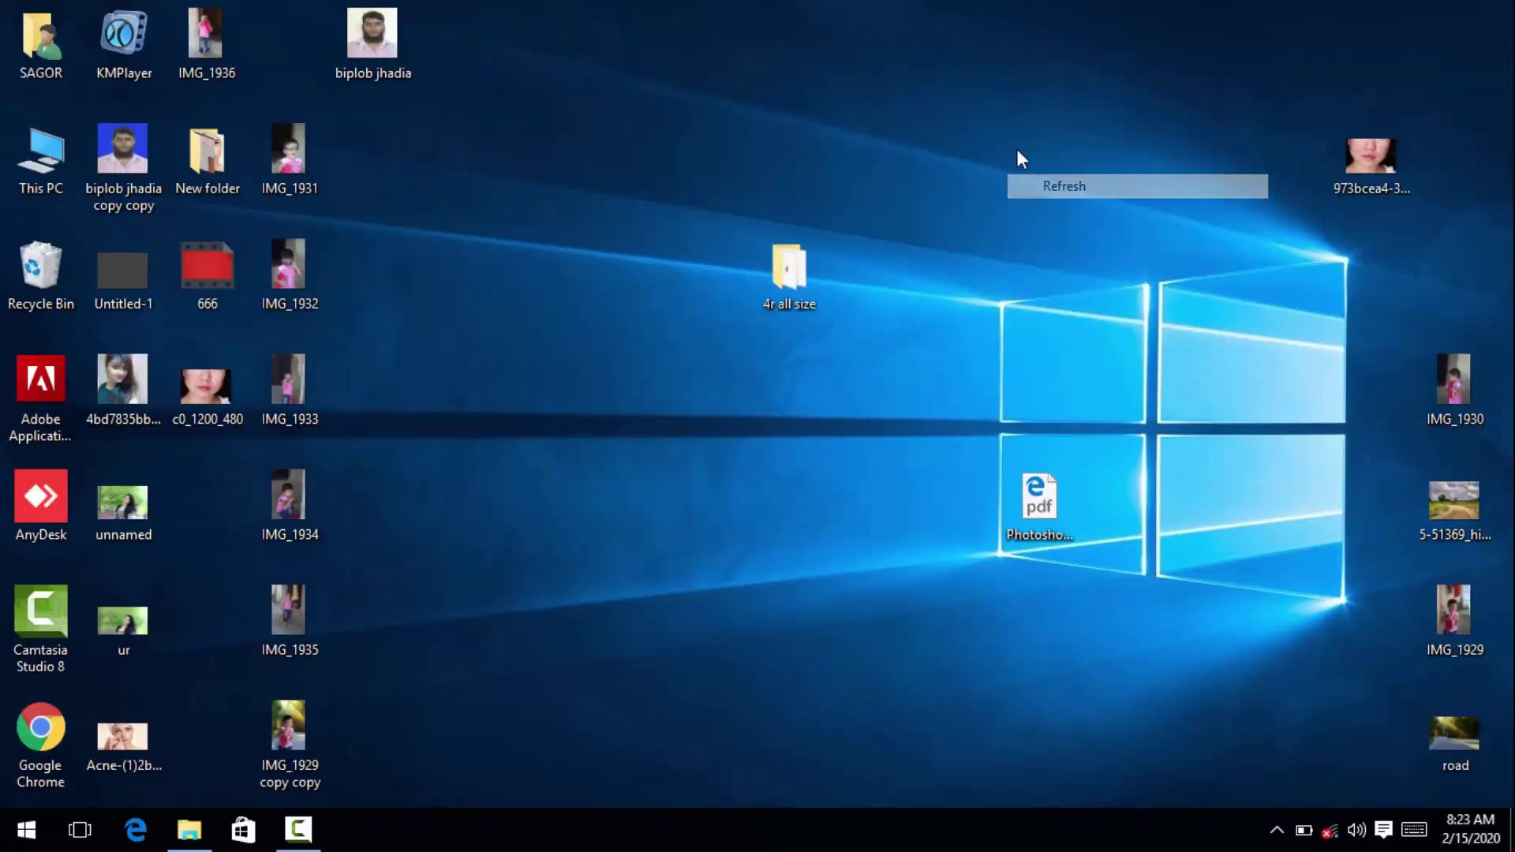
right_click(1011, 140)
click(1059, 203)
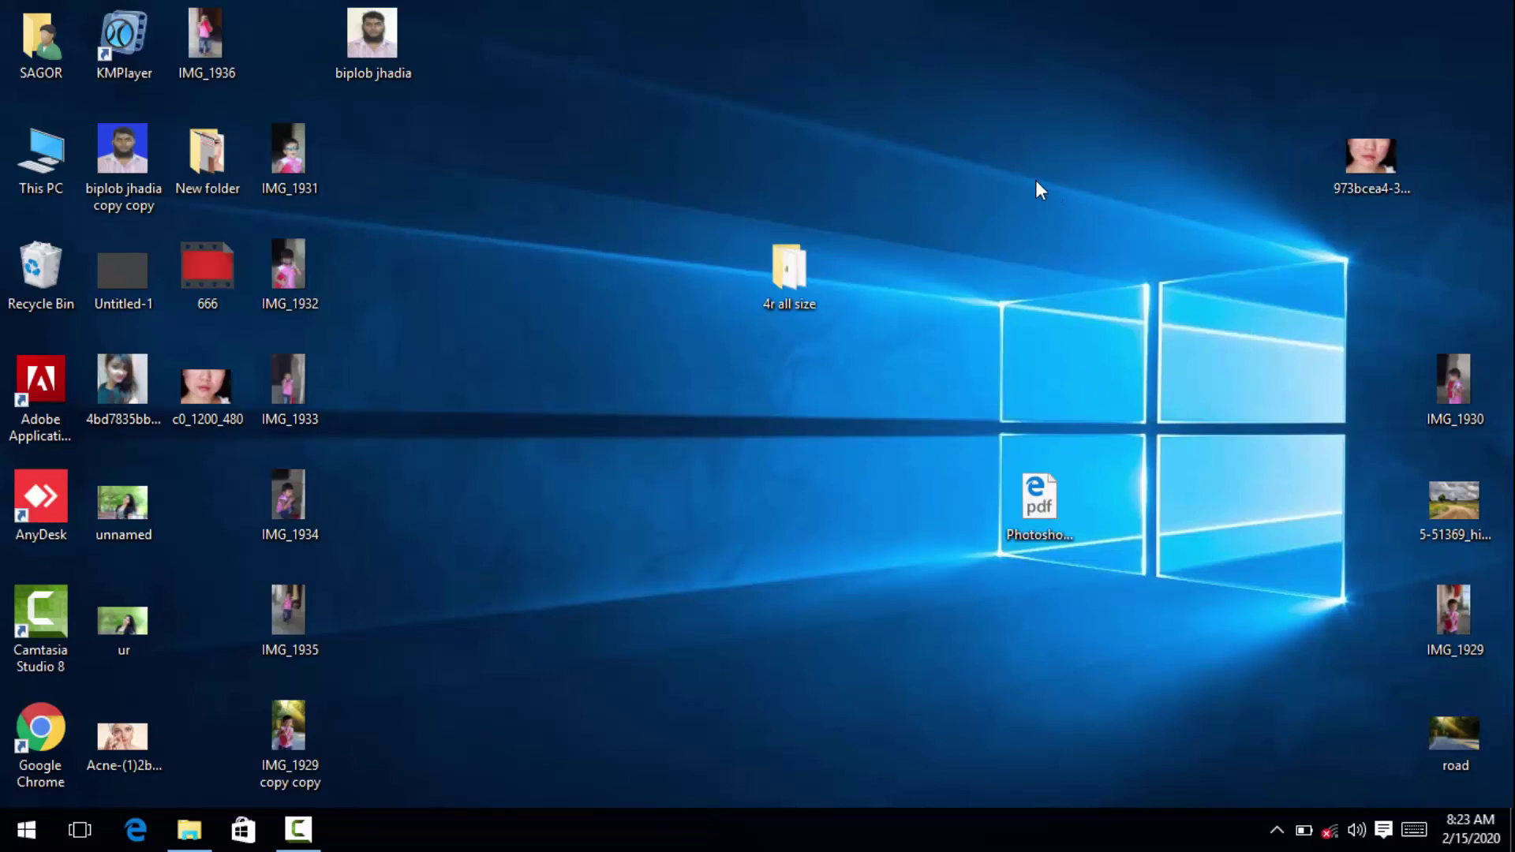
click(298, 828)
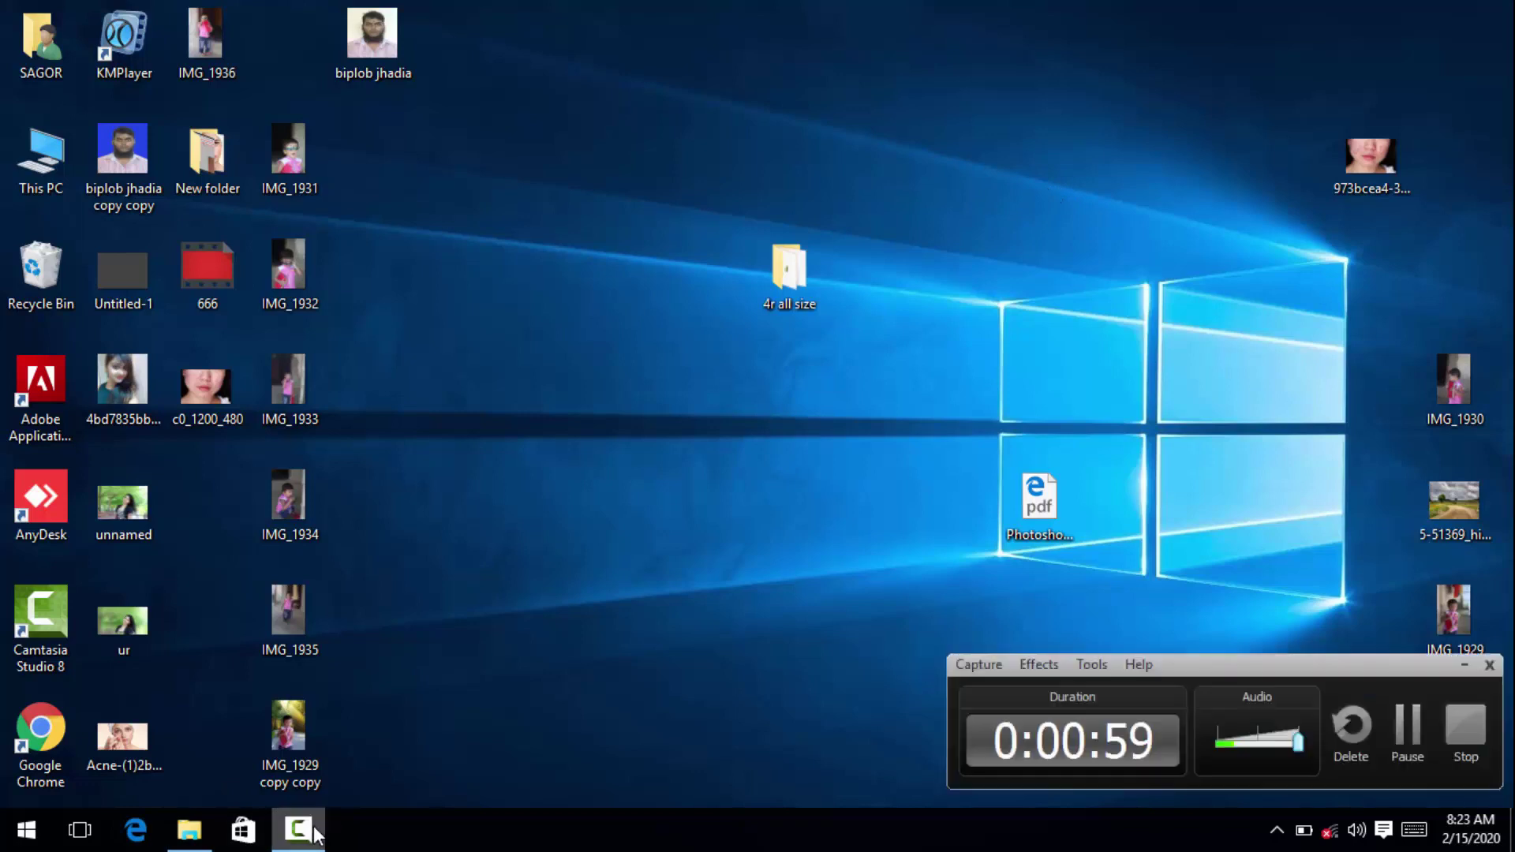
click(1469, 670)
right_click(480, 356)
click(546, 422)
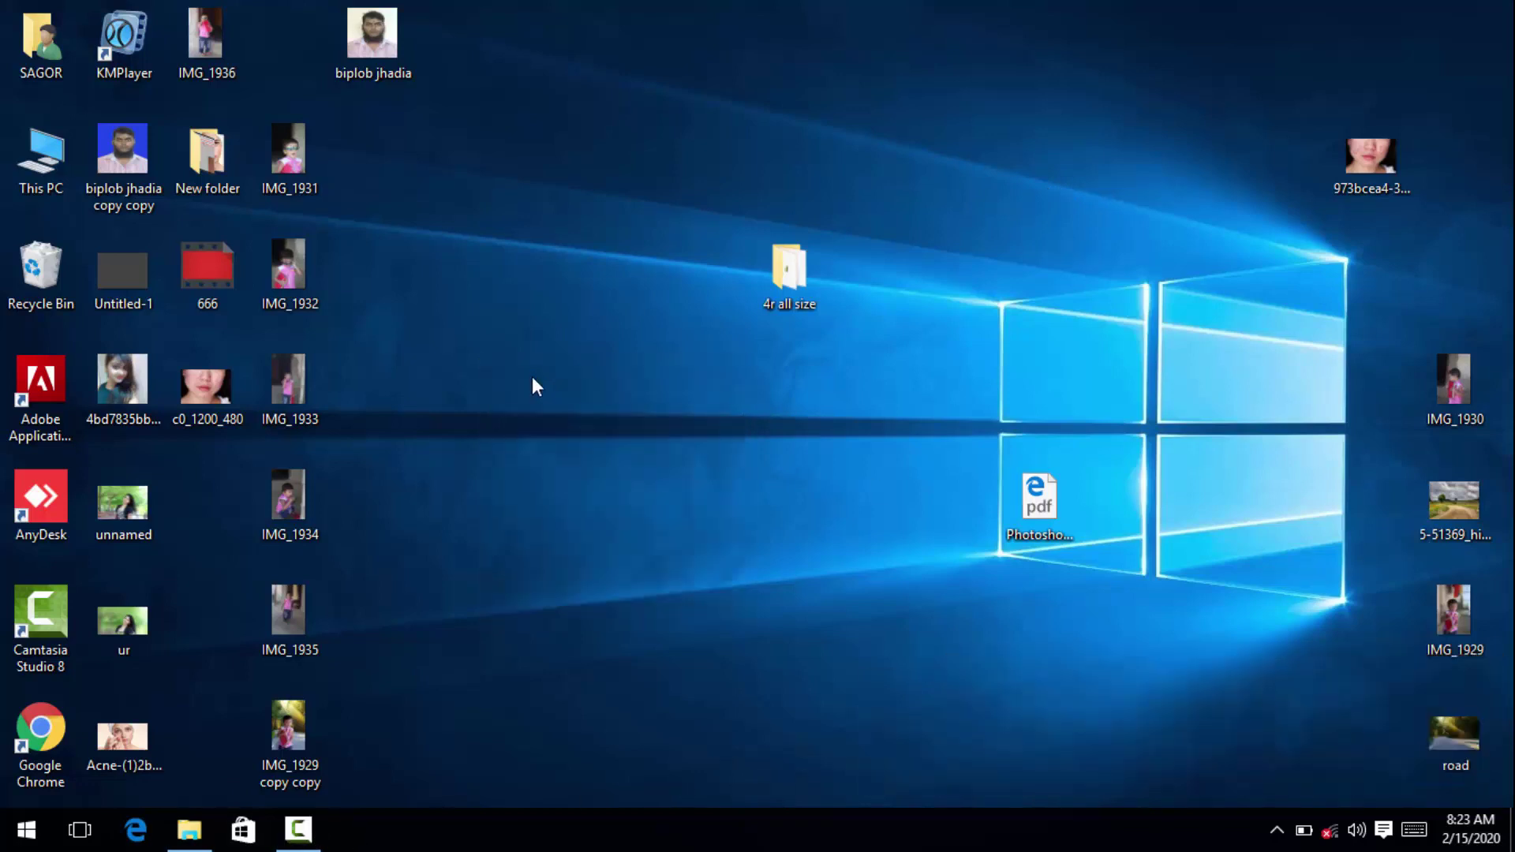
right_click(532, 378)
click(554, 436)
Step: Launch Adobe Photoshop CS and refresh the desktop while it loads
click(26, 828)
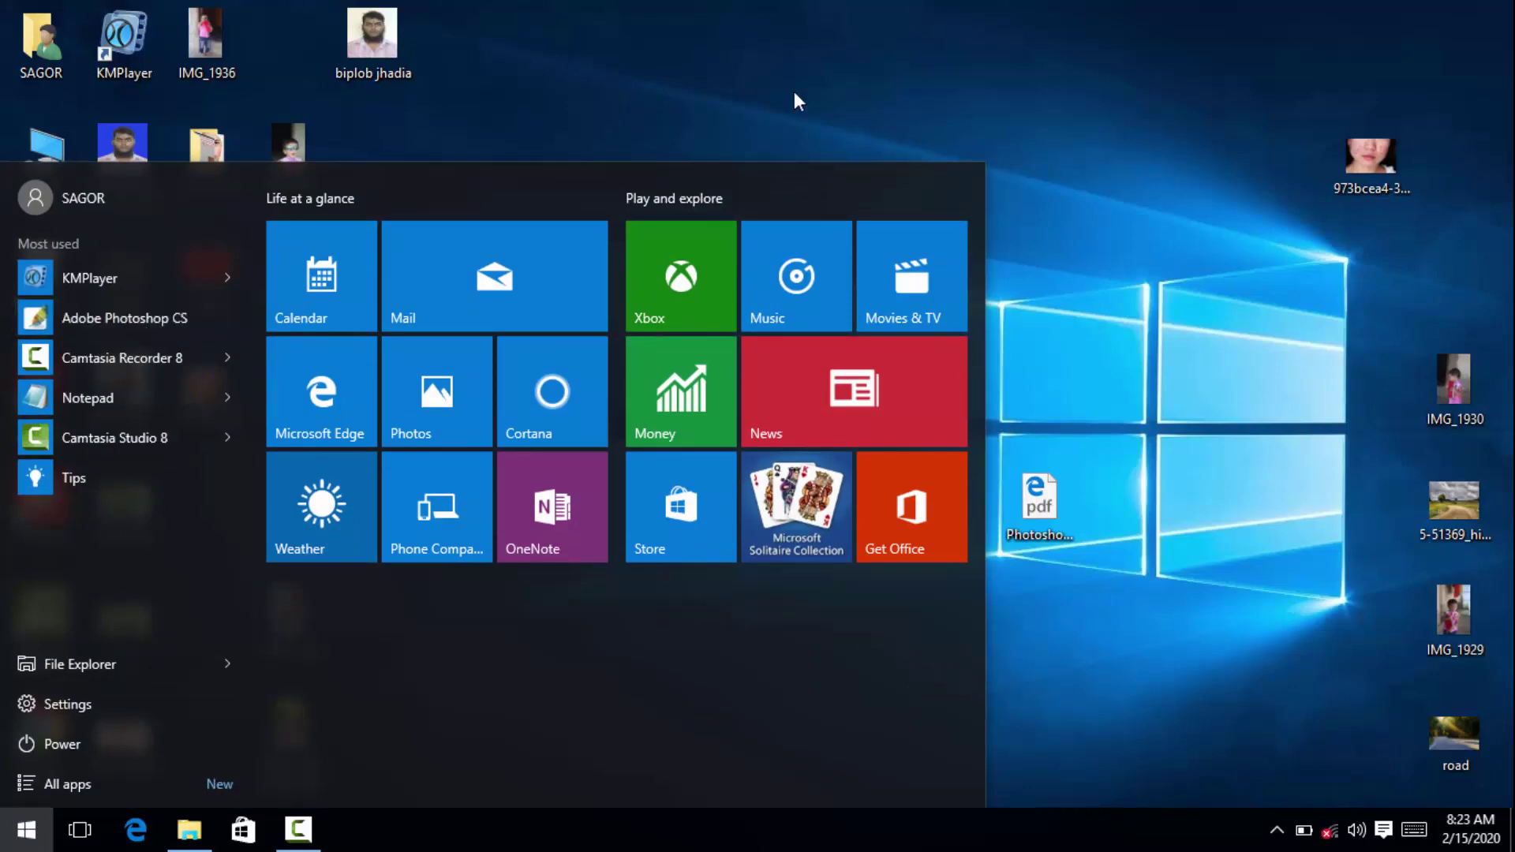
click(811, 58)
right_click(811, 58)
click(849, 124)
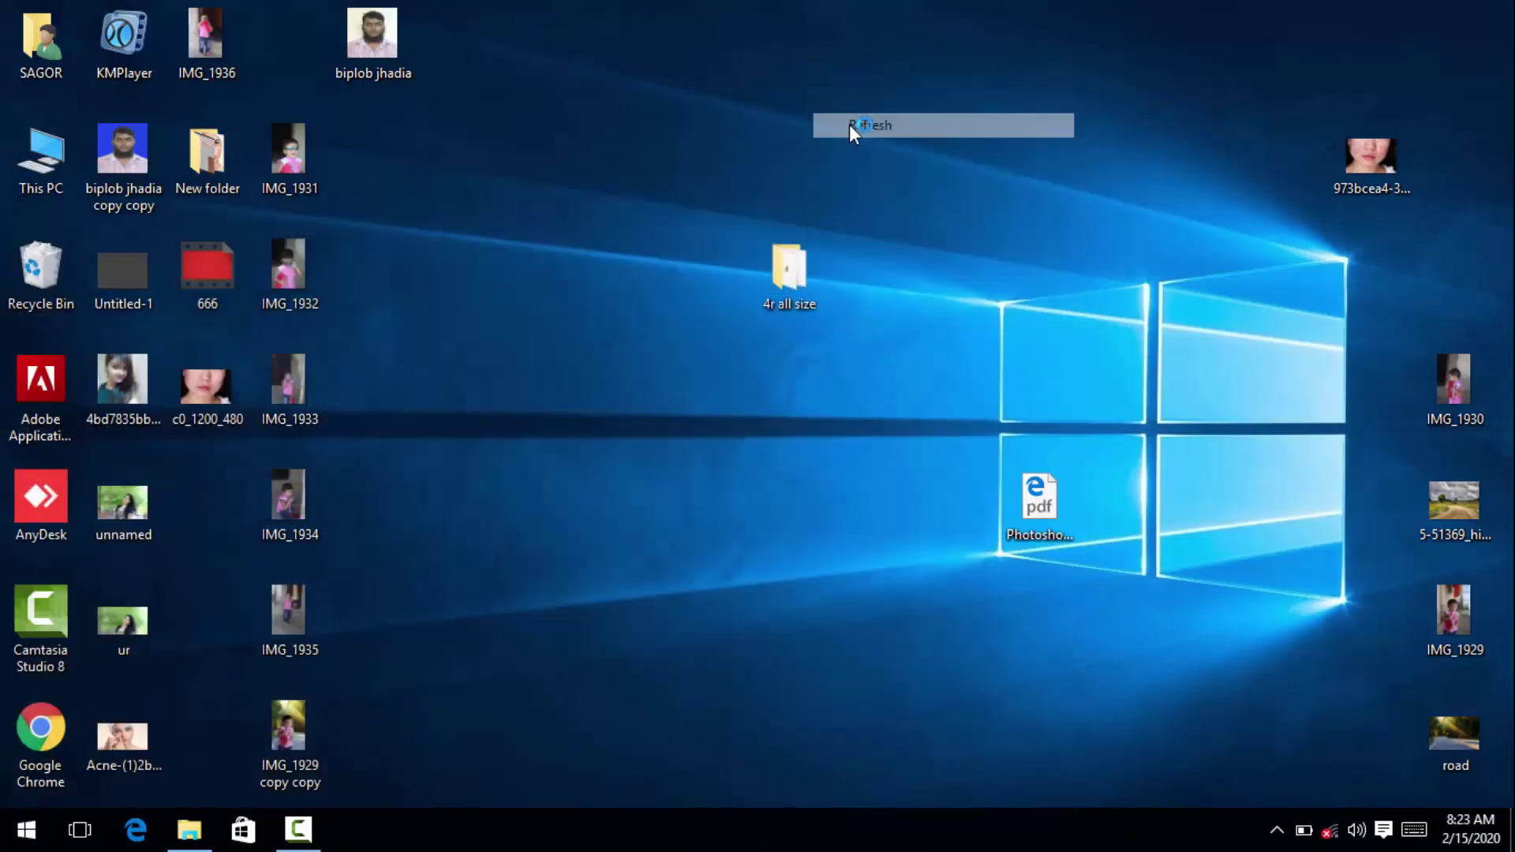
right_click(855, 87)
click(891, 155)
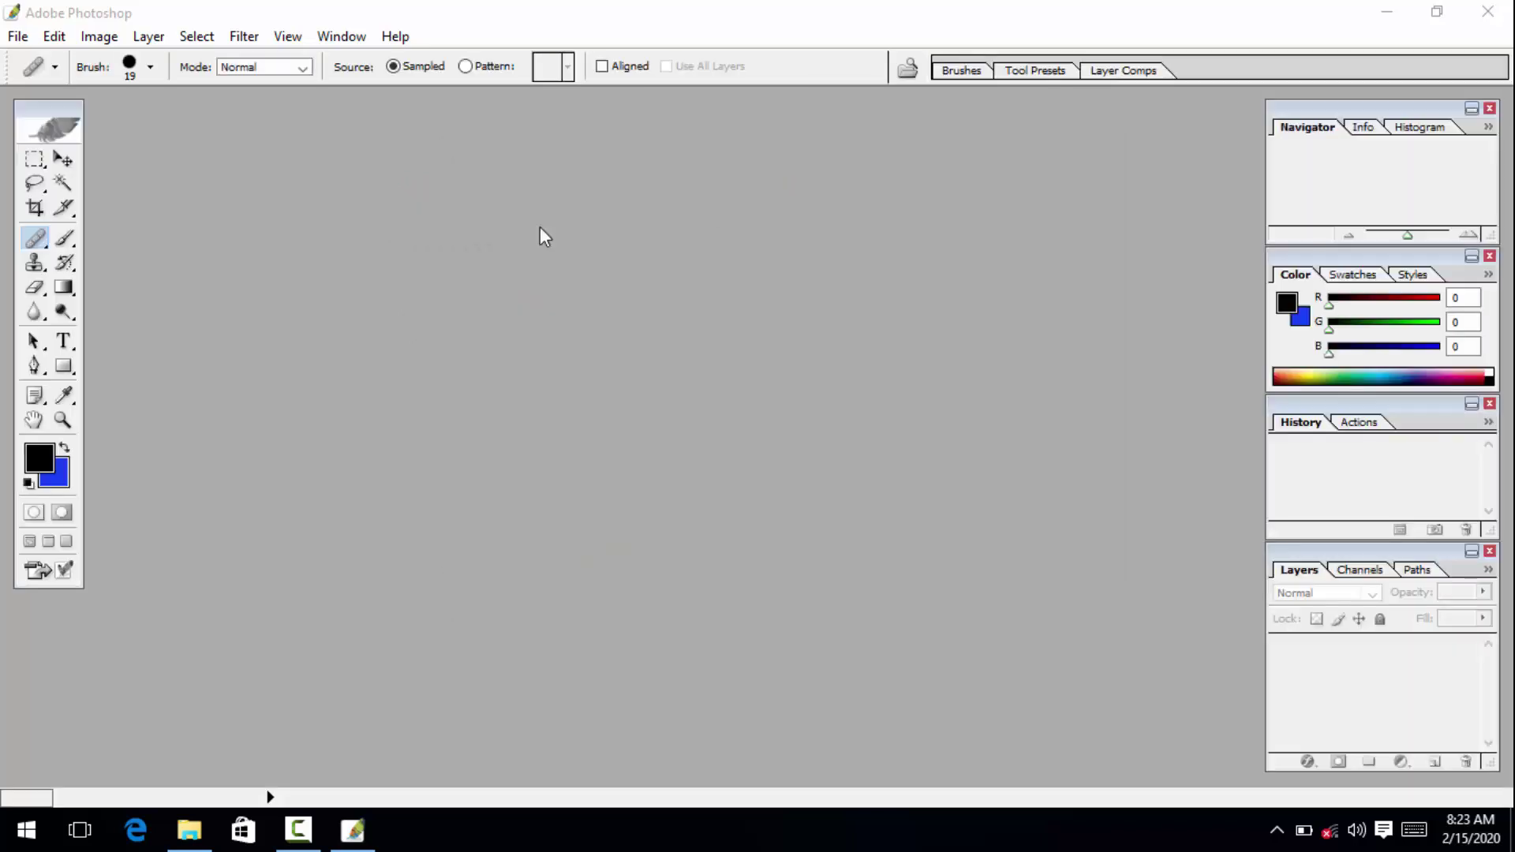
Step: Open the photo 20190317_093117 from the ESD-ISO (D:) drive in Photoshop and maximize its document window
click(62, 162)
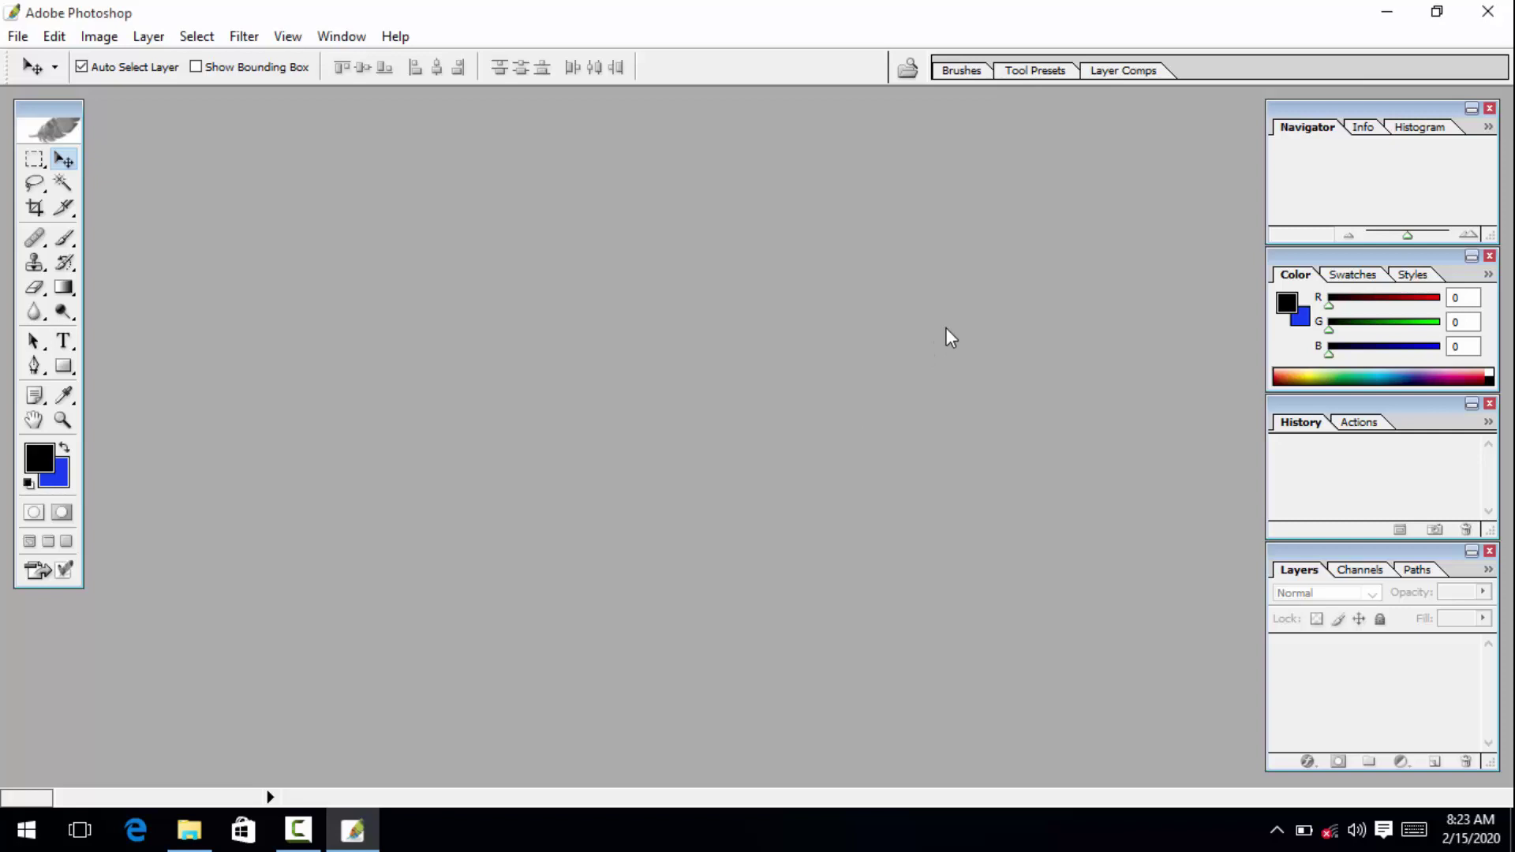
click(1385, 16)
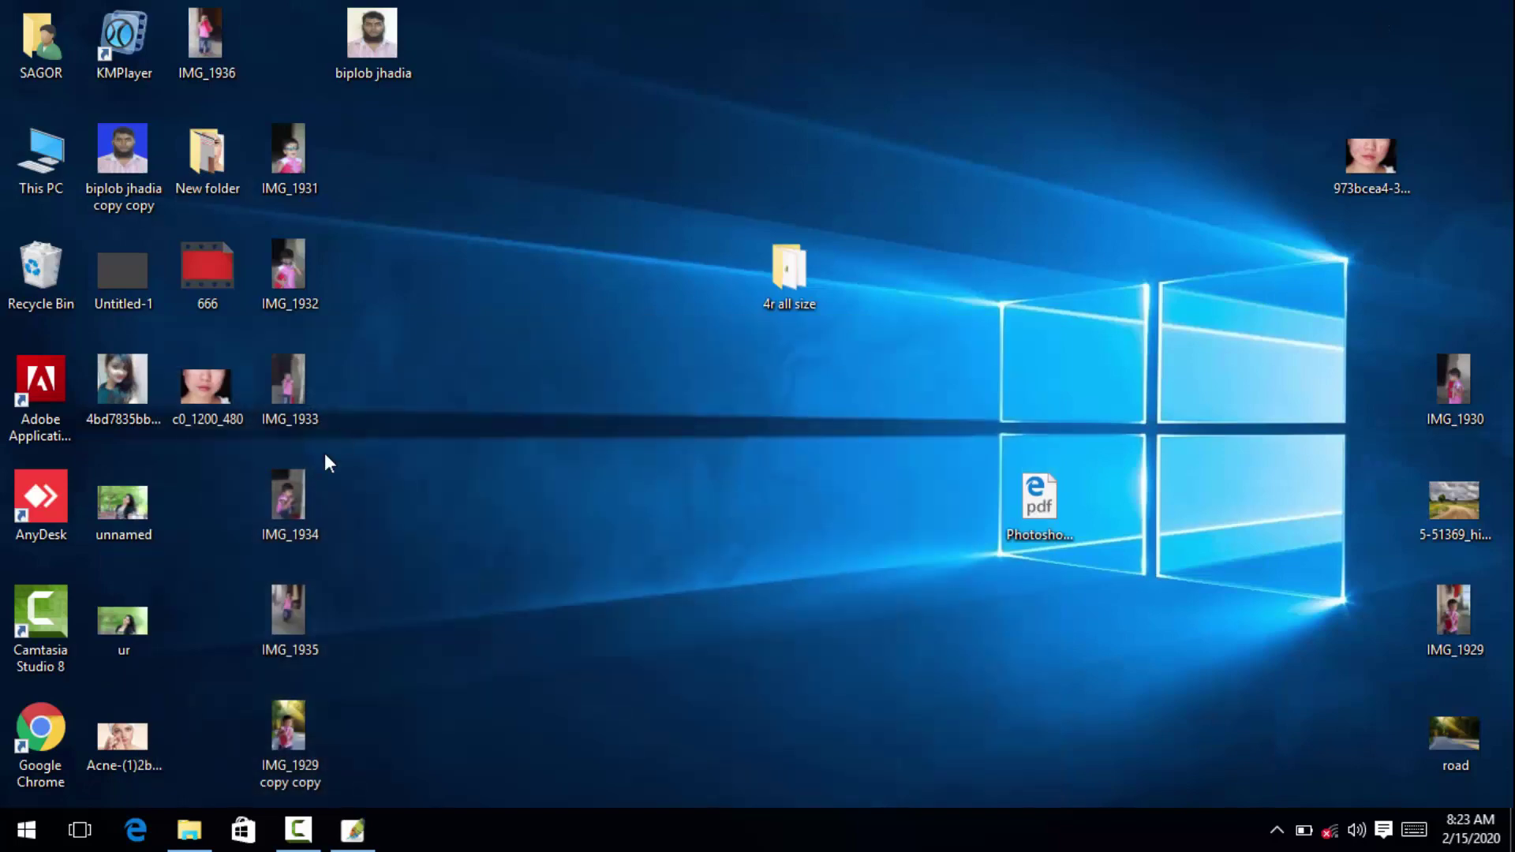
click(189, 829)
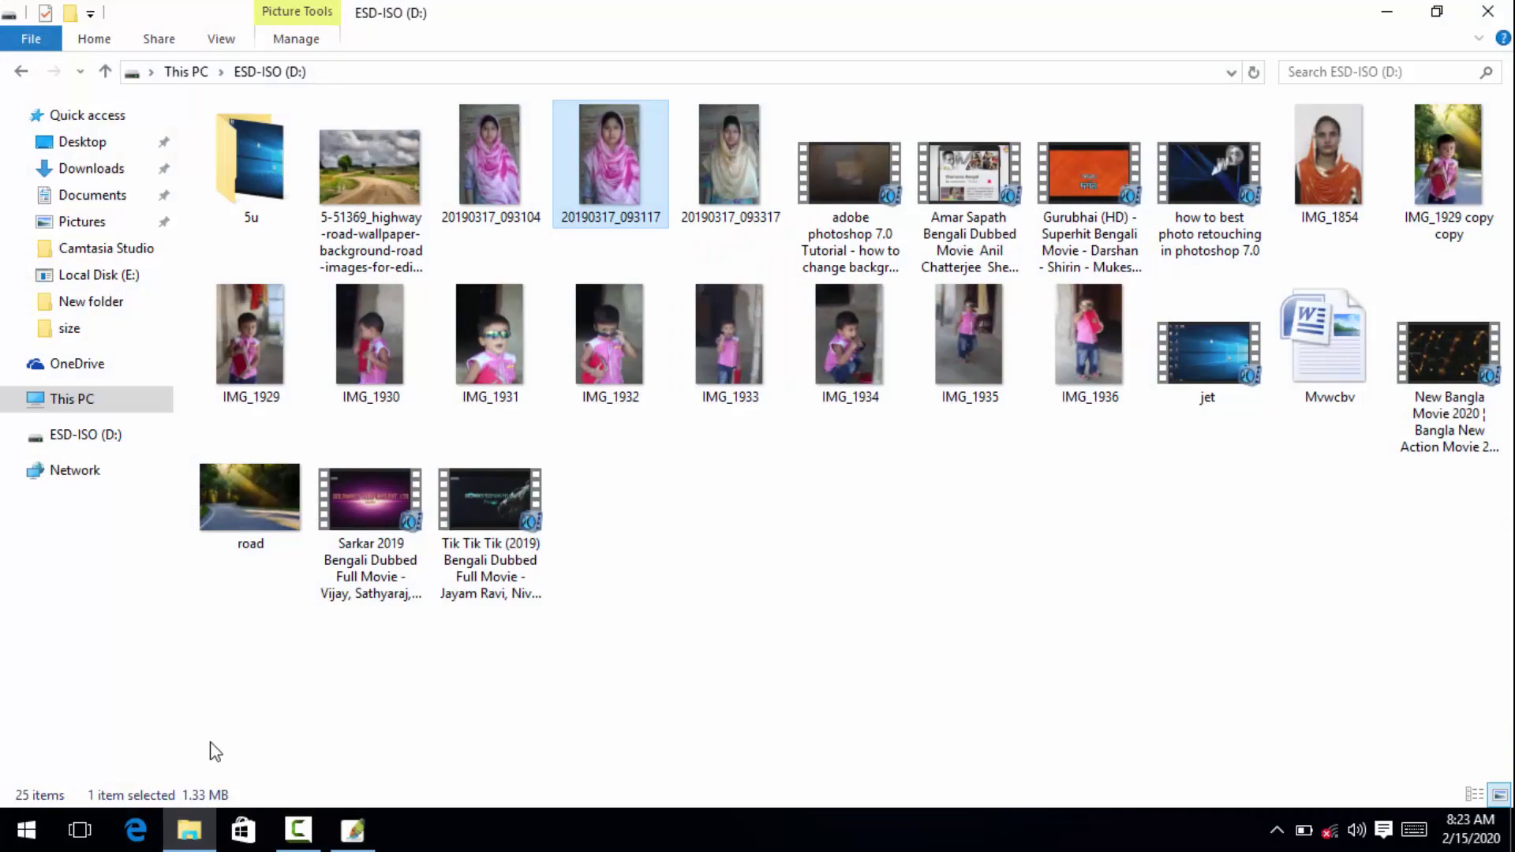
drag(614, 183, 464, 433)
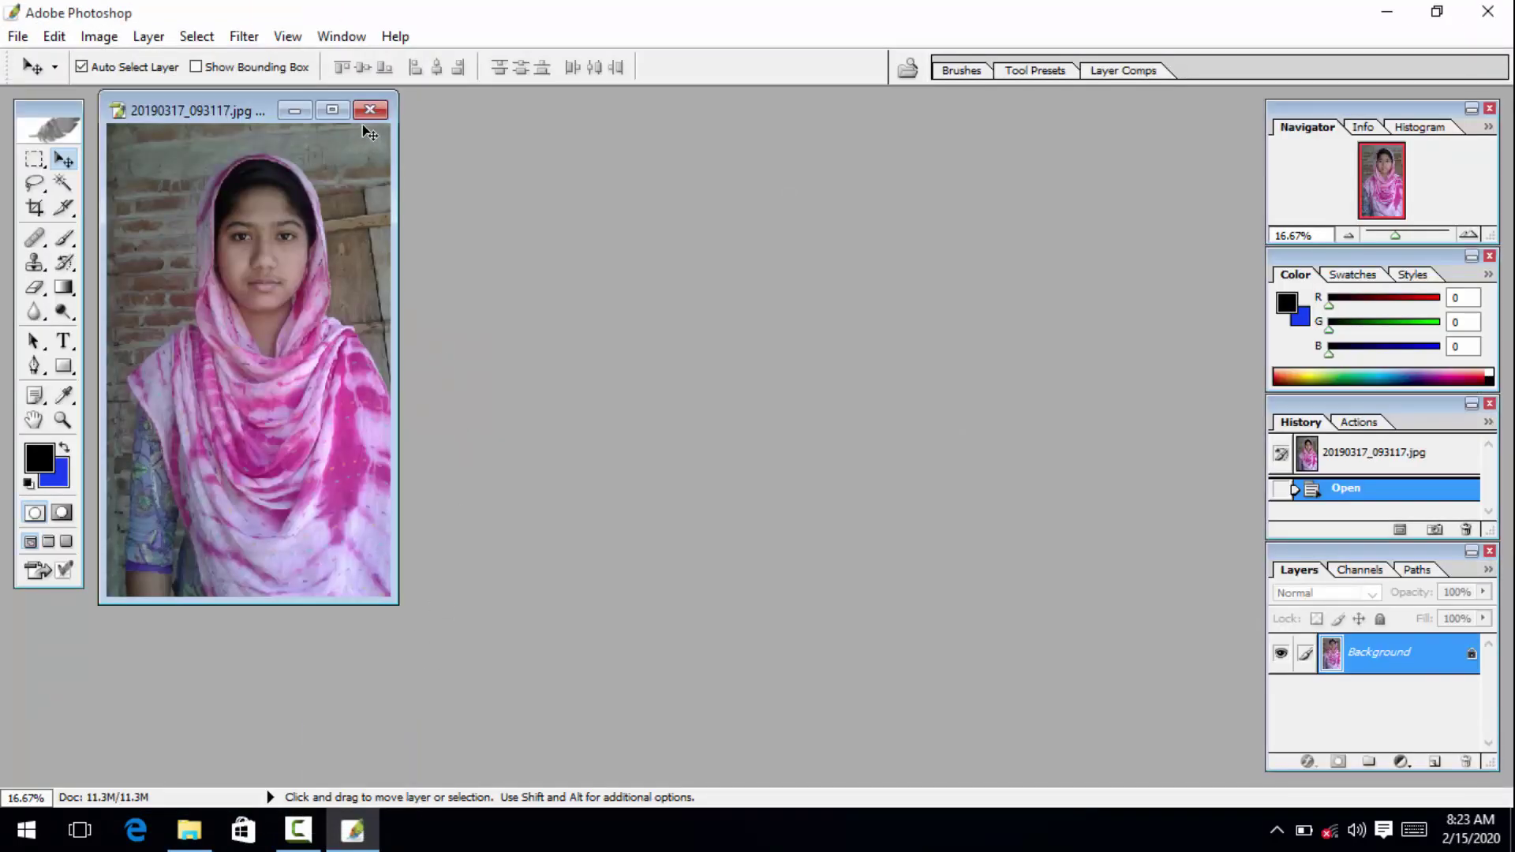
click(332, 110)
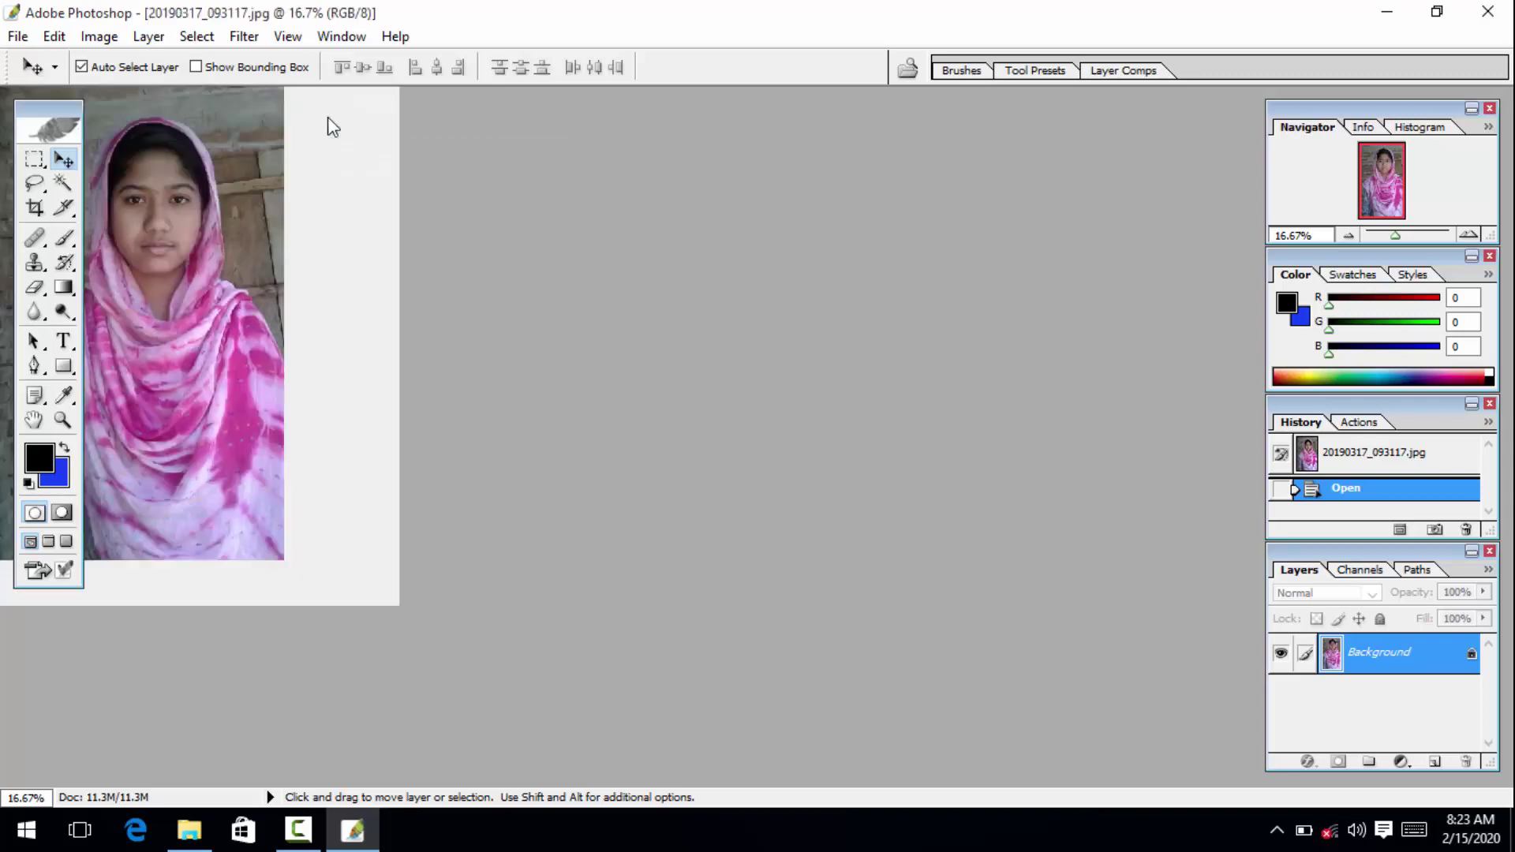
click(65, 420)
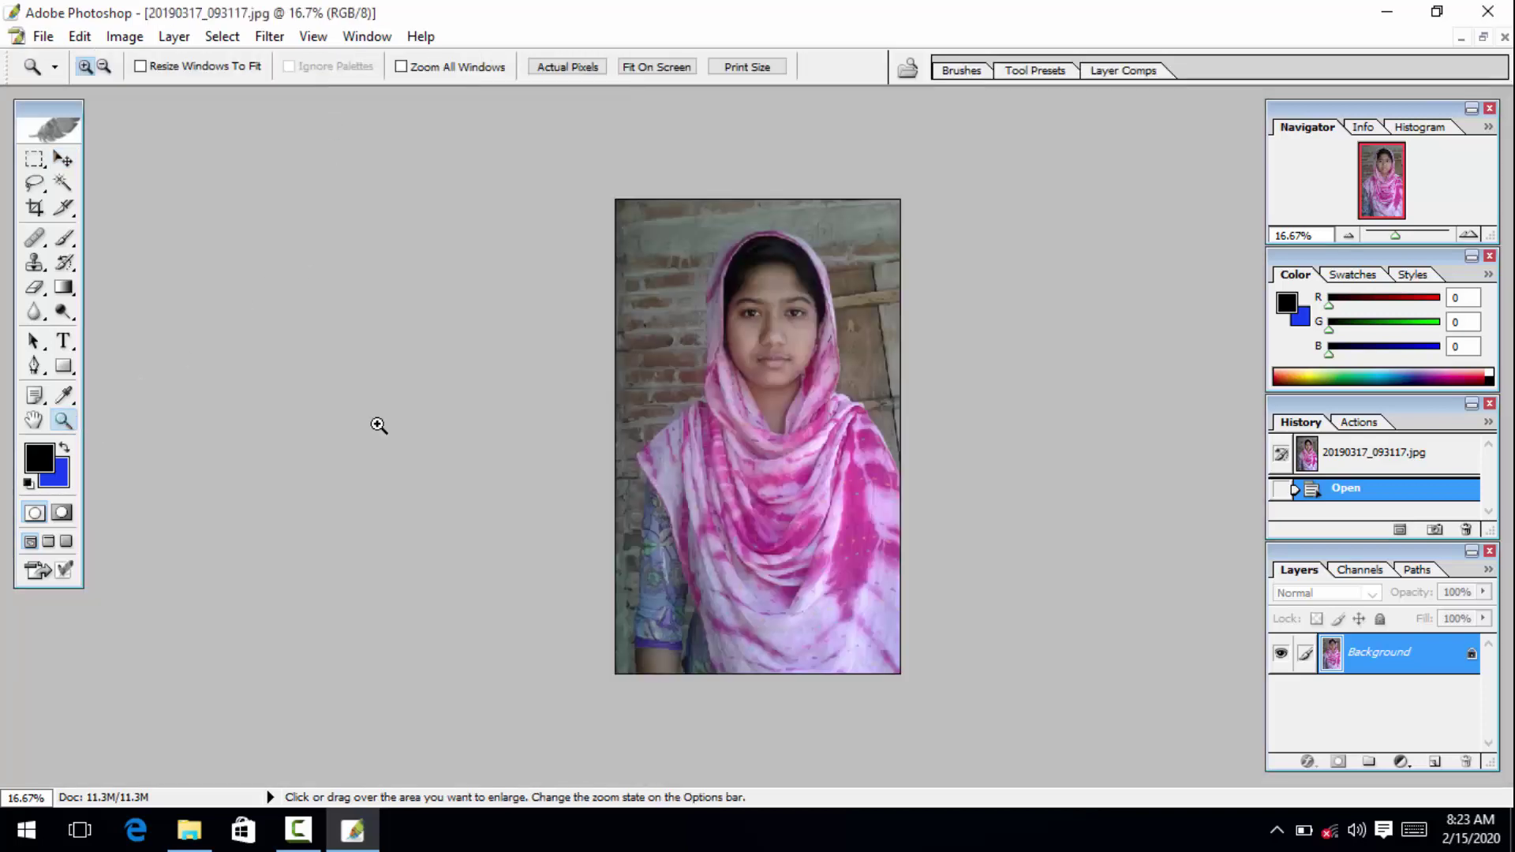
click(847, 378)
click(846, 378)
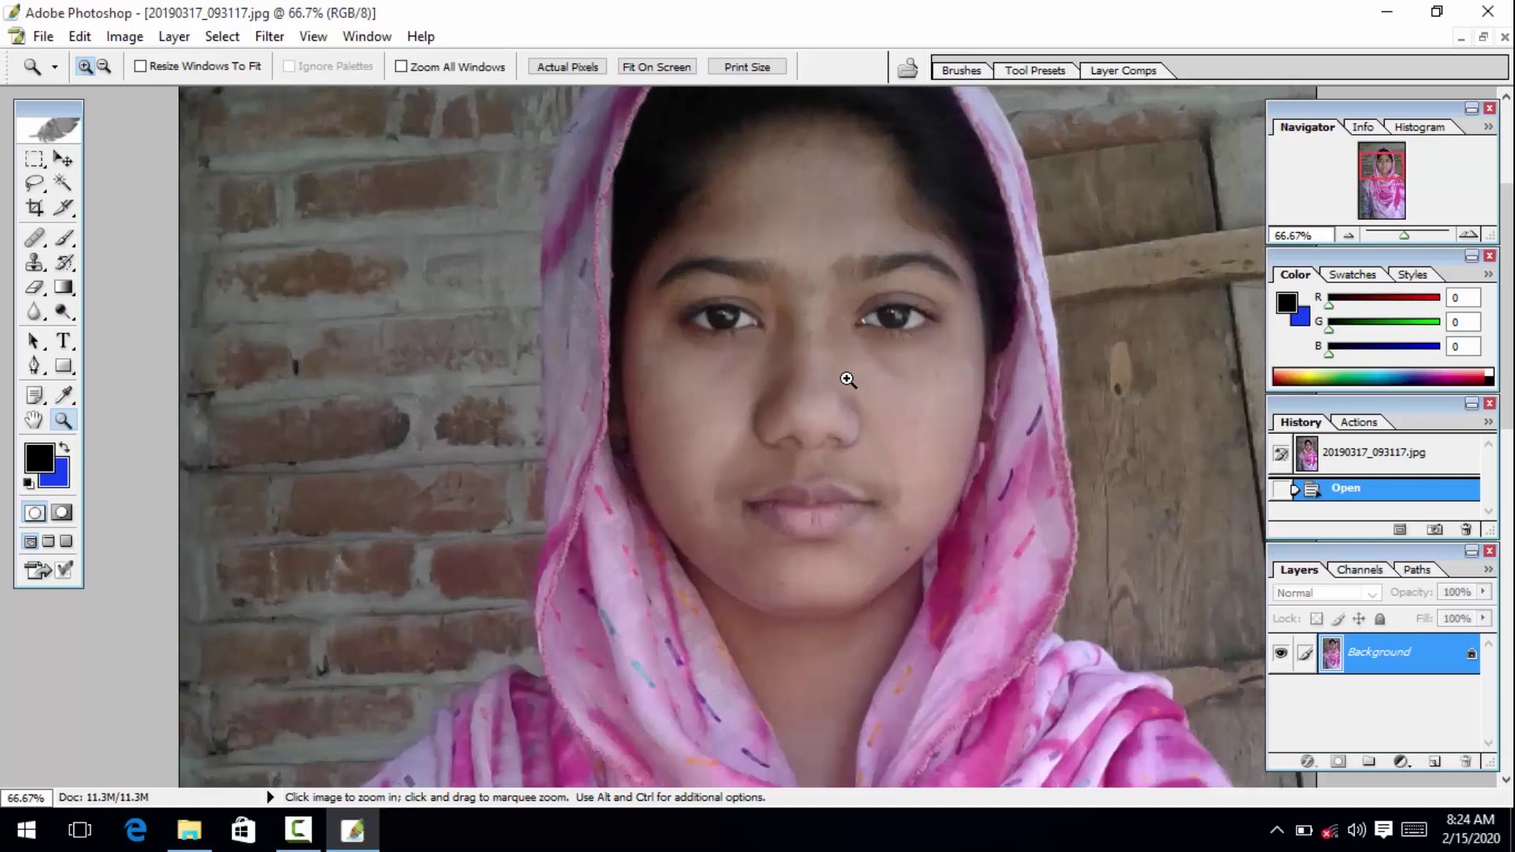
alt+click(846, 379)
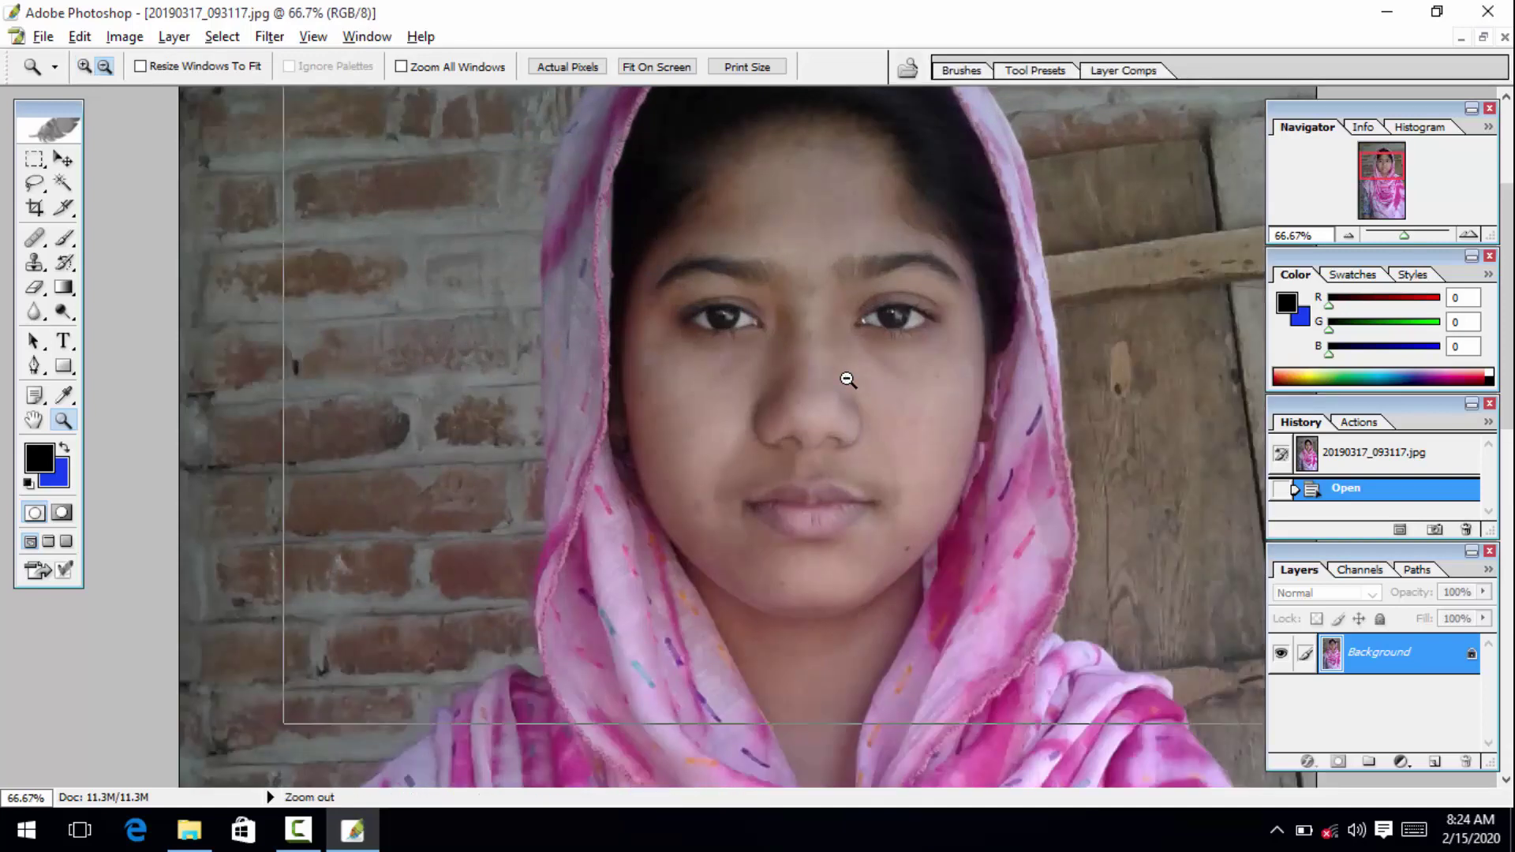
alt+click(846, 378)
alt+click(847, 379)
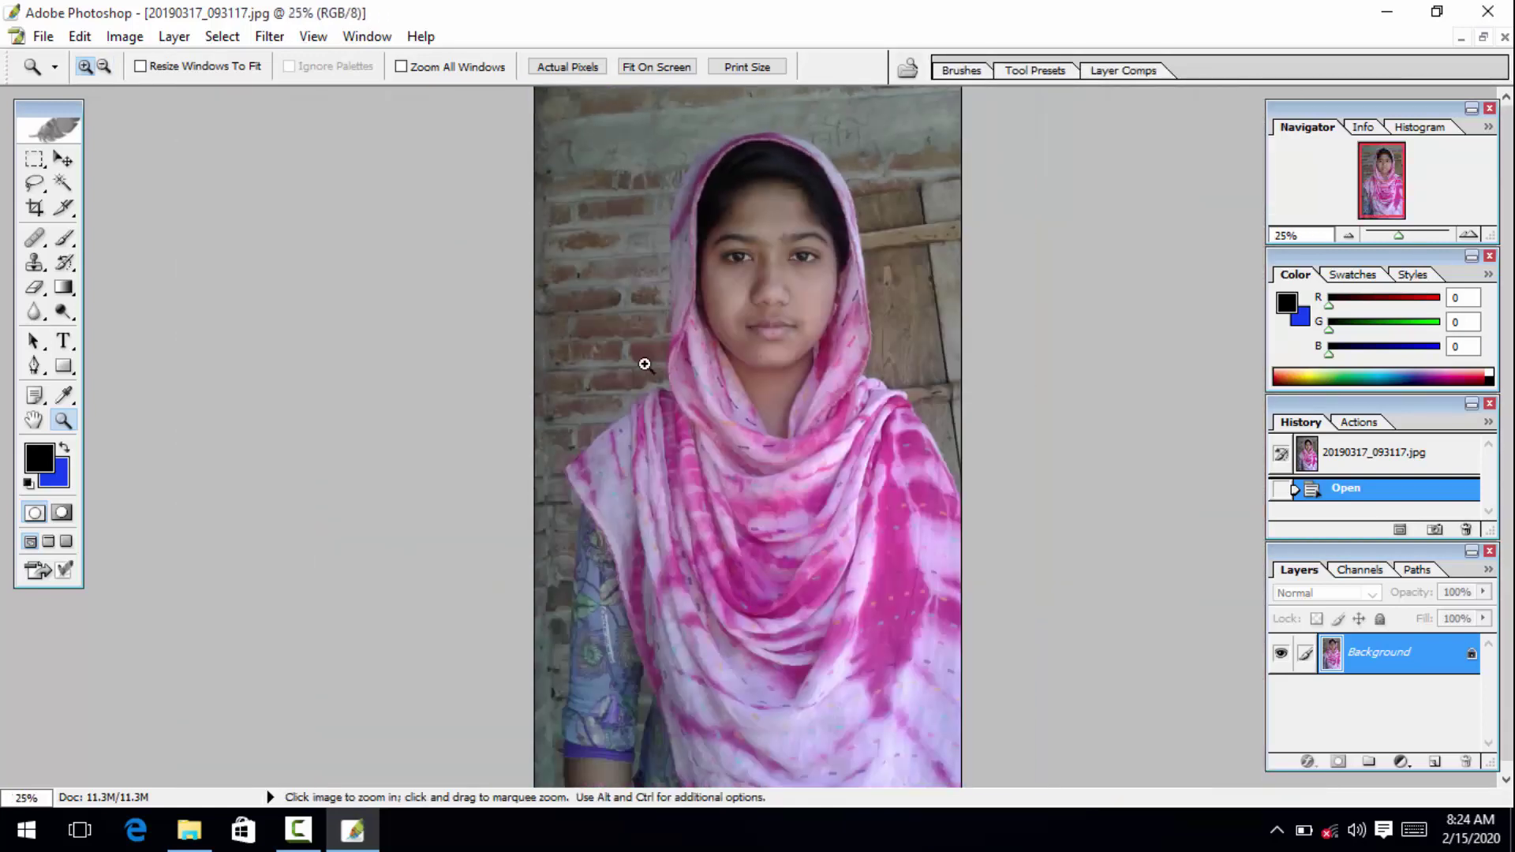
Step: Set the Crop tool to 1.5 in wide by 1.9 in high at a resolution of 300 pixels/inch
key(c)
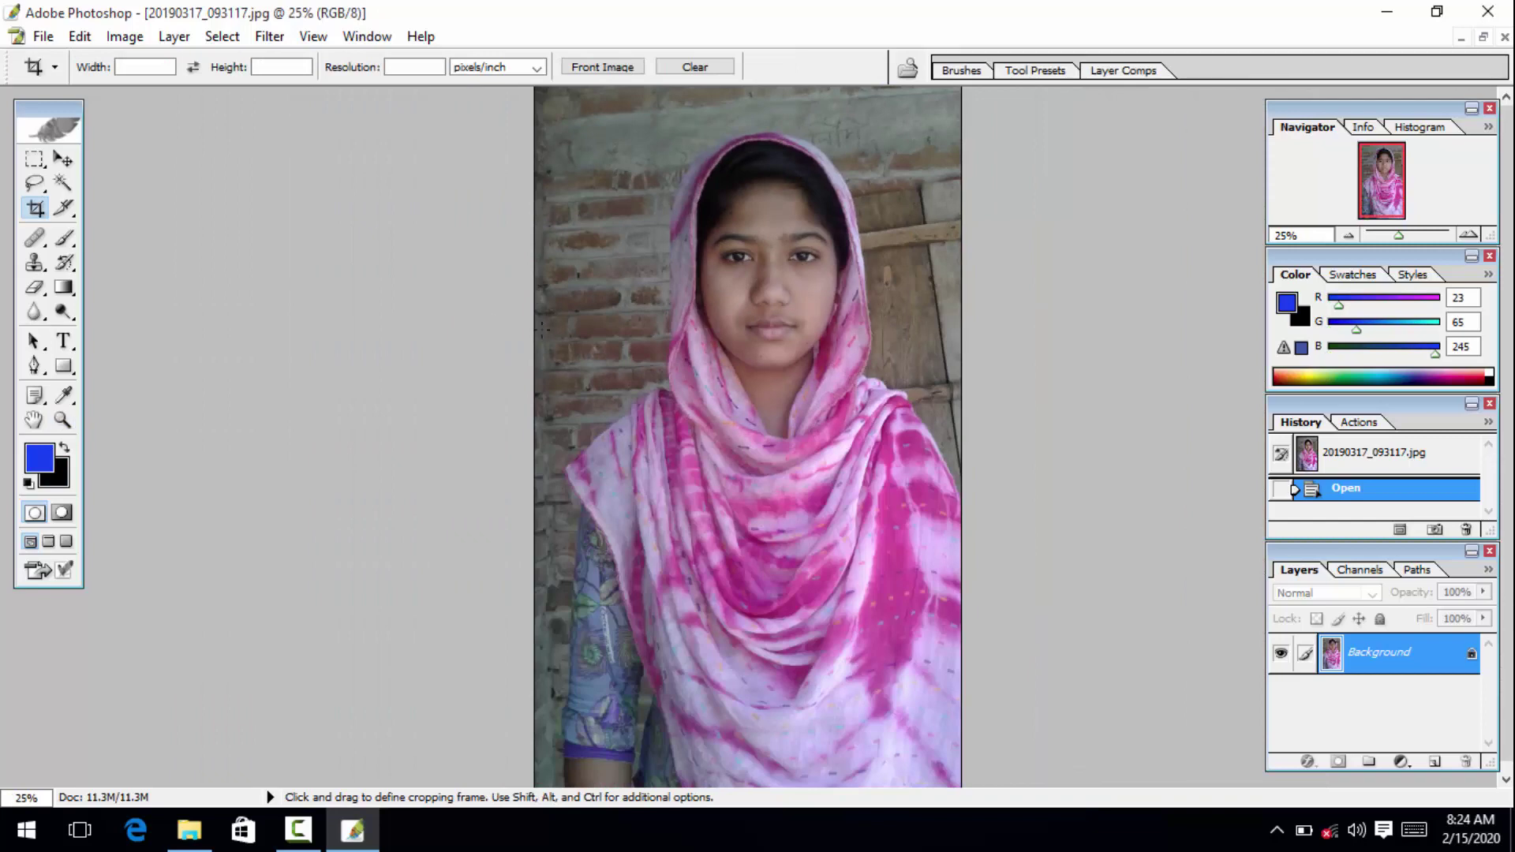
click(55, 67)
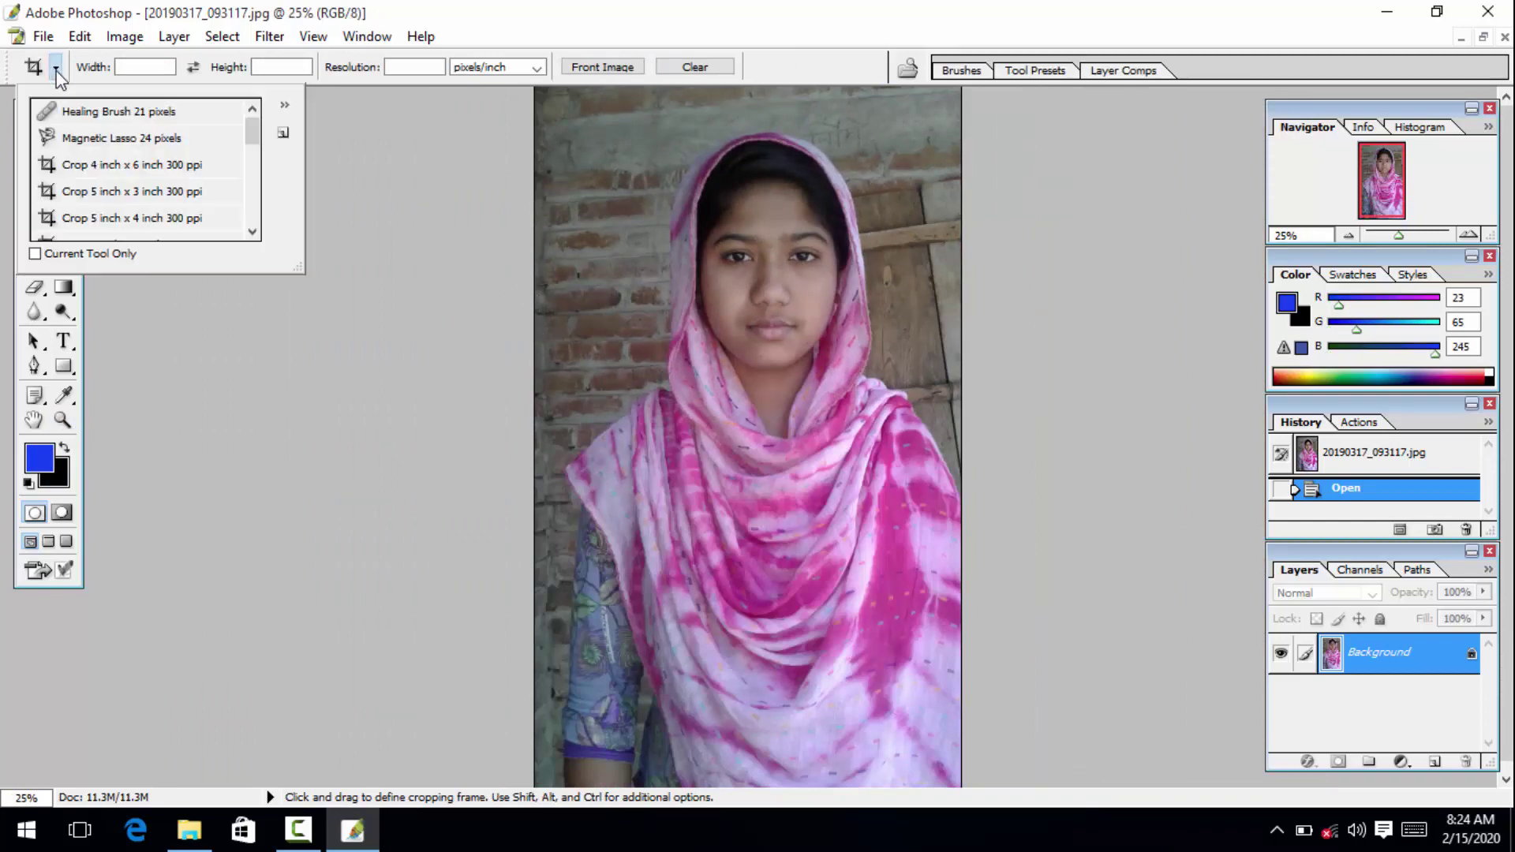
click(336, 260)
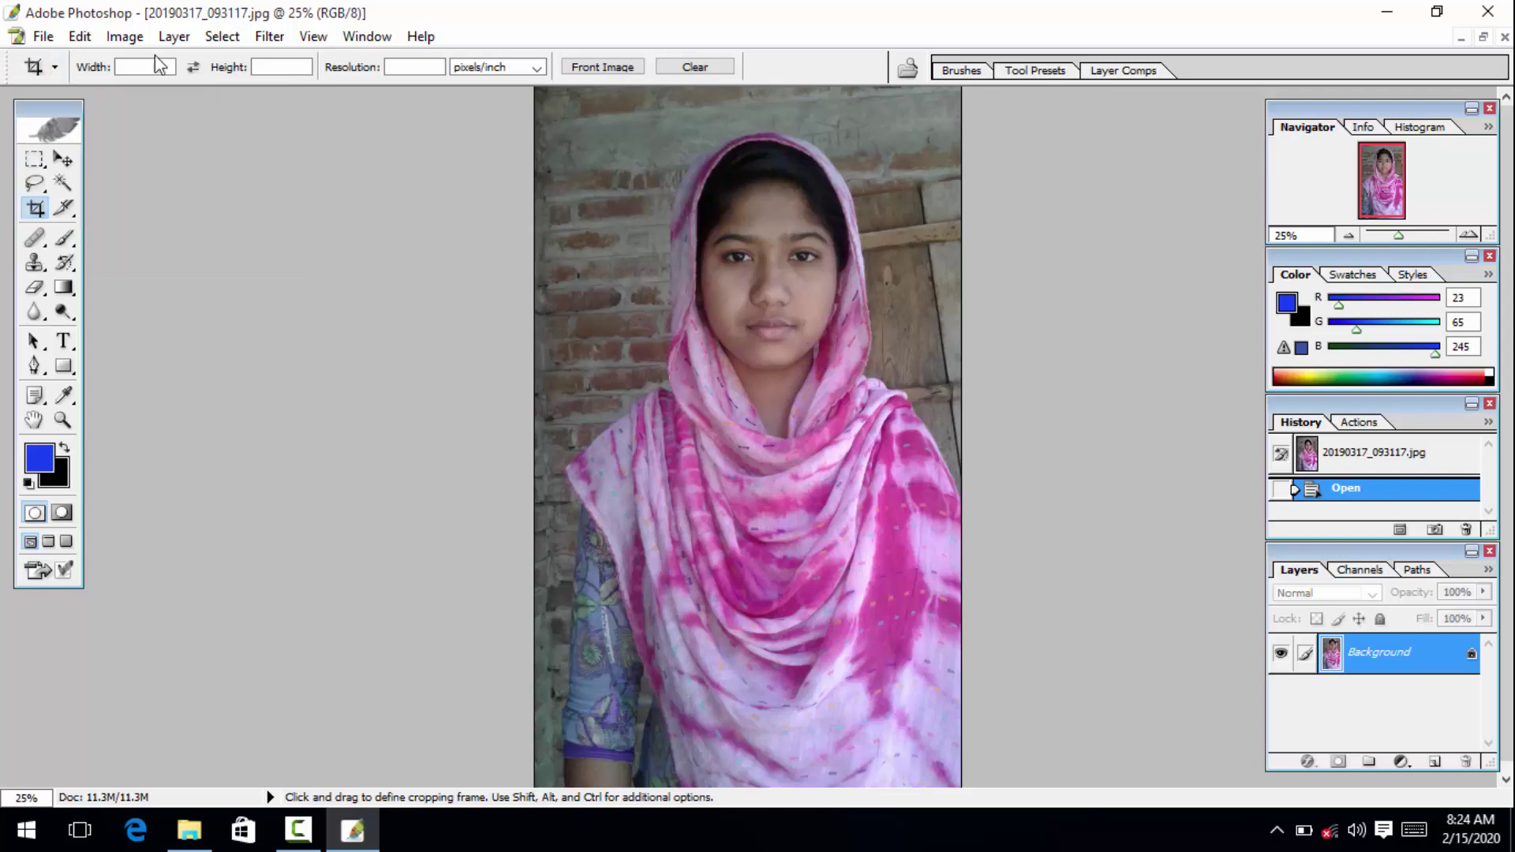
click(148, 71)
click(125, 67)
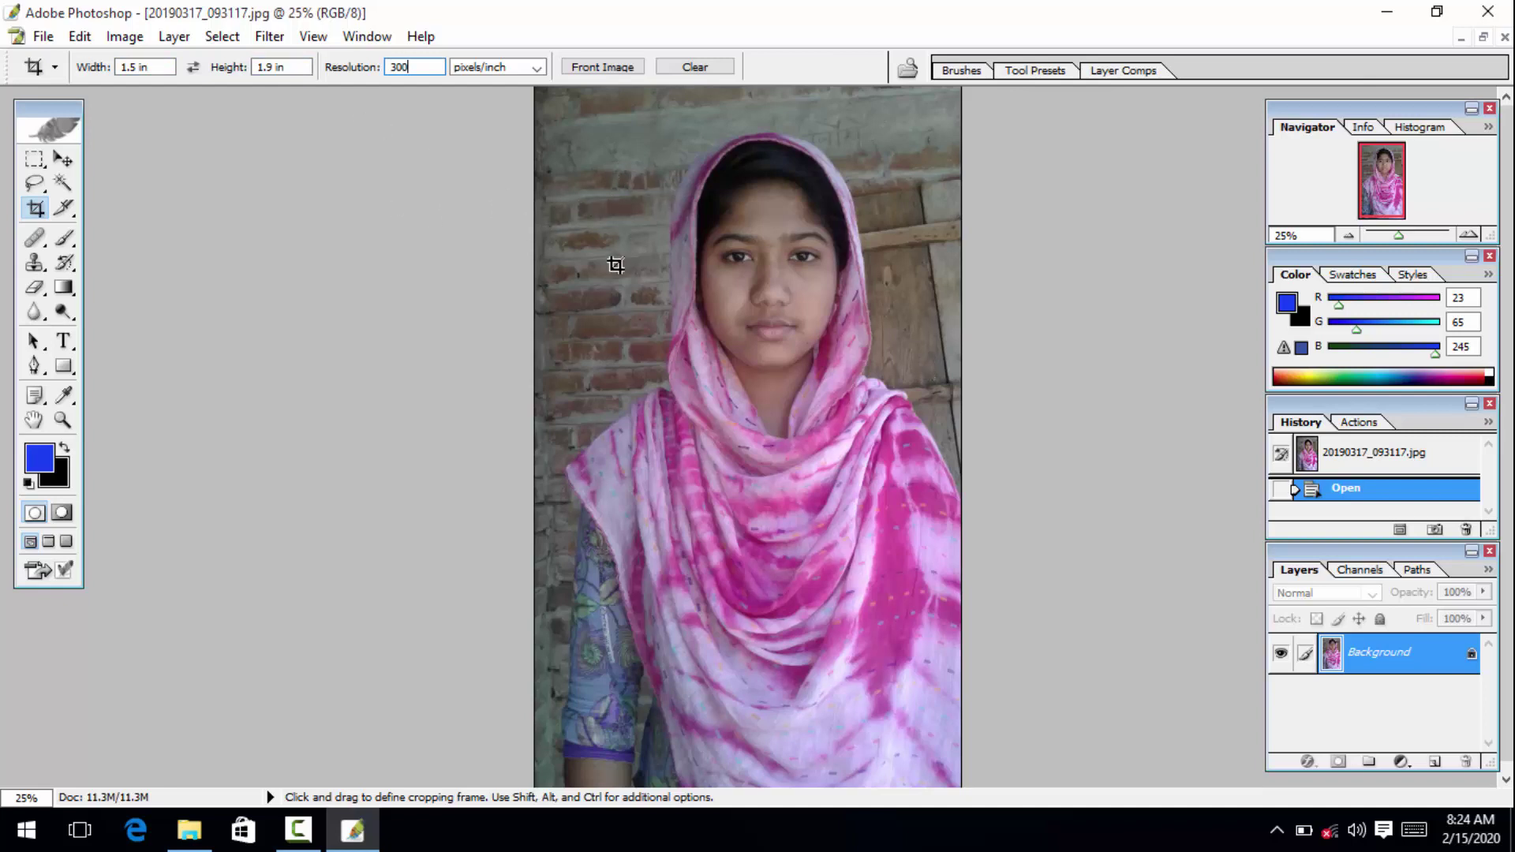
Step: Clear the fixed crop size and crop the photo freehand to the head, shoulders and chest, leaving some space above the headscarf
click(695, 70)
drag(564, 134, 942, 568)
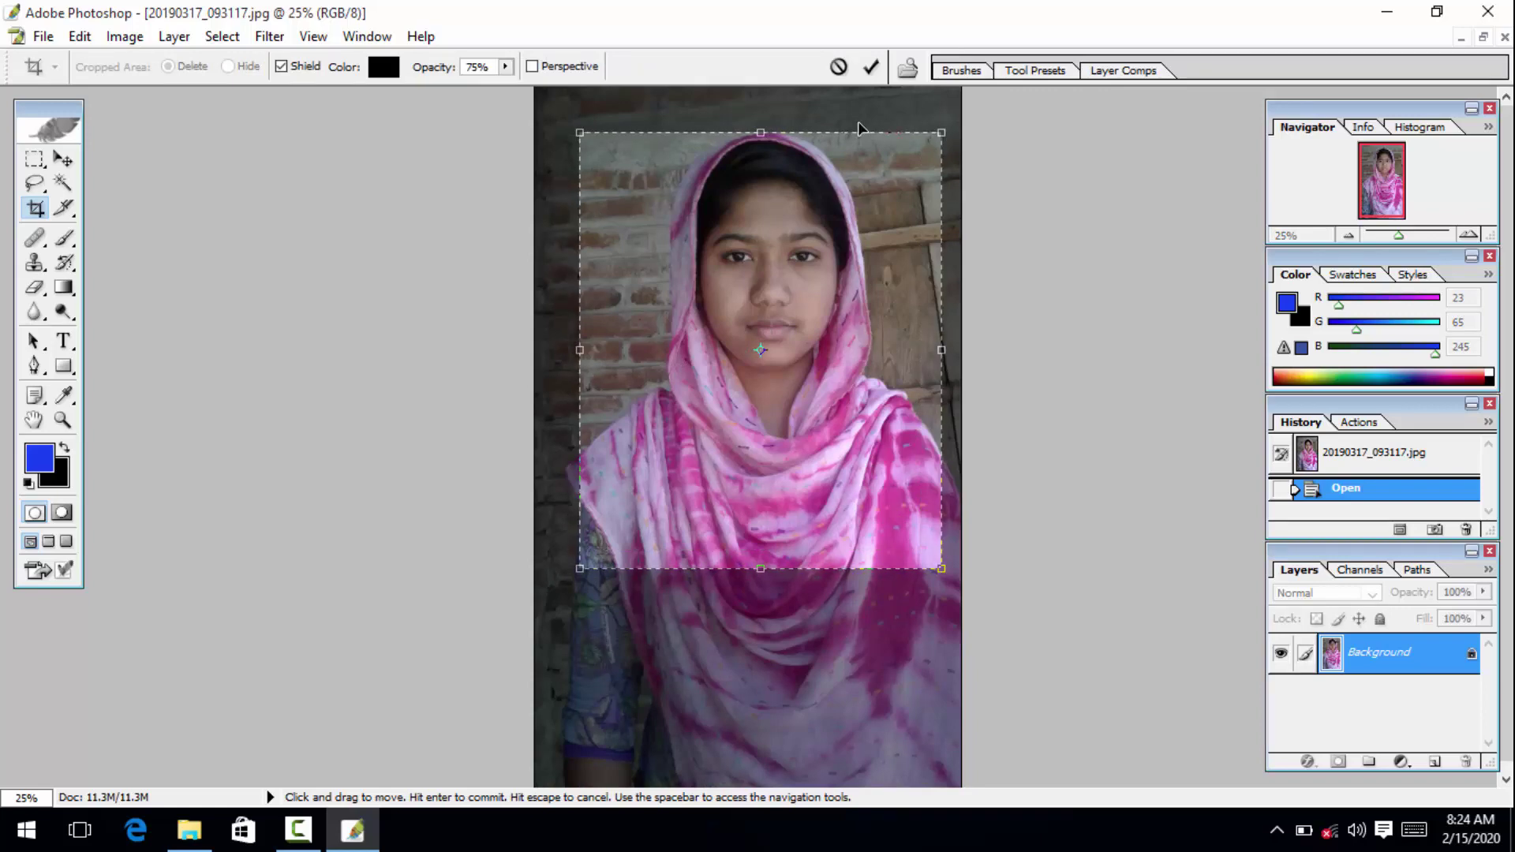
drag(759, 136, 760, 102)
click(874, 70)
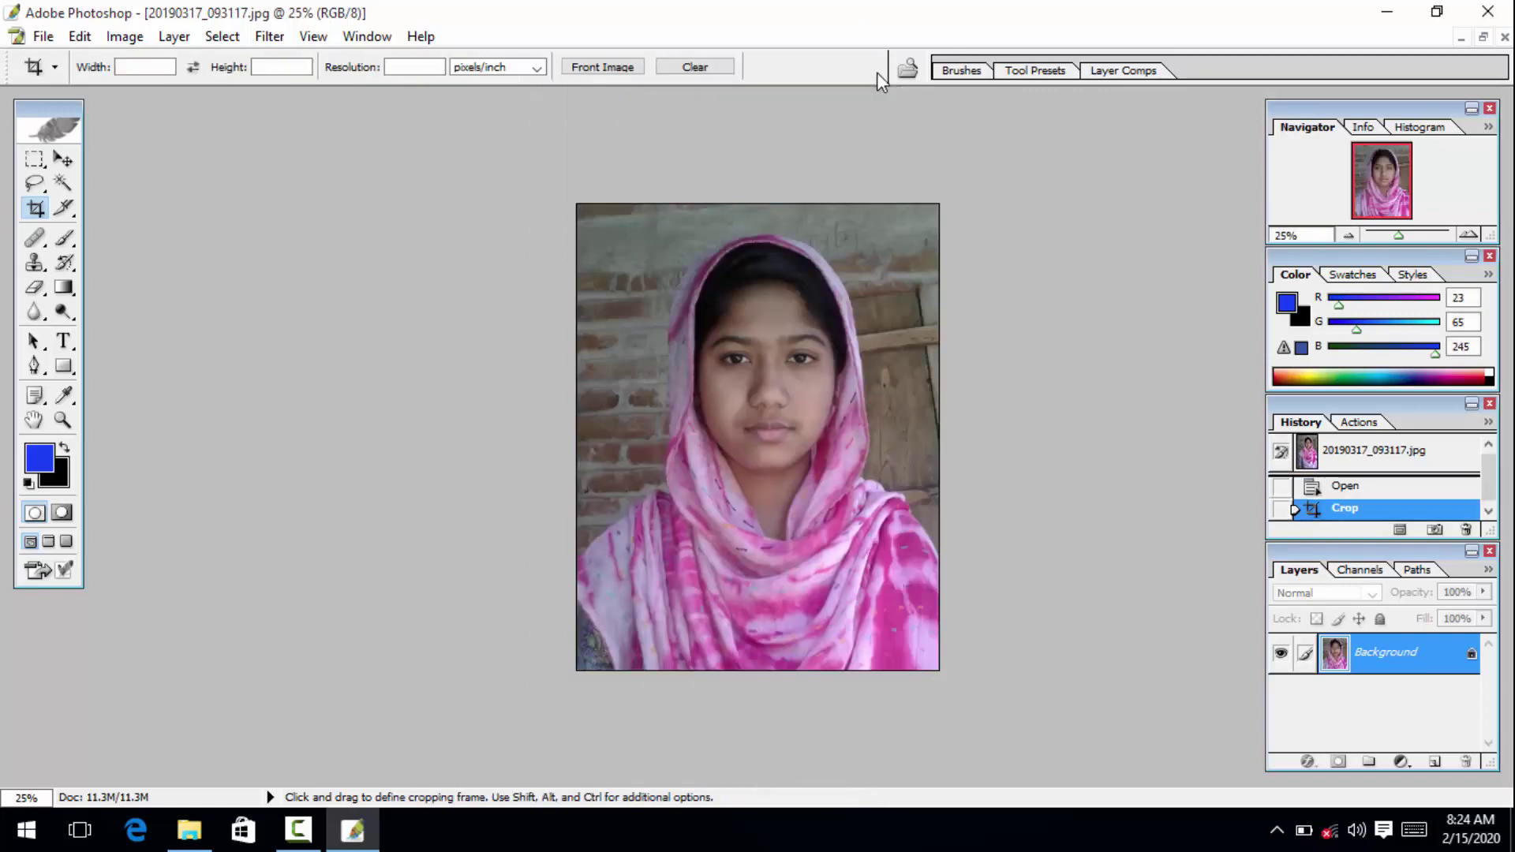
Step: Start a Pen tool shape at the outer edge of the shoulder on the photo's left side and undo its second anchor point
click(62, 419)
click(695, 468)
click(694, 468)
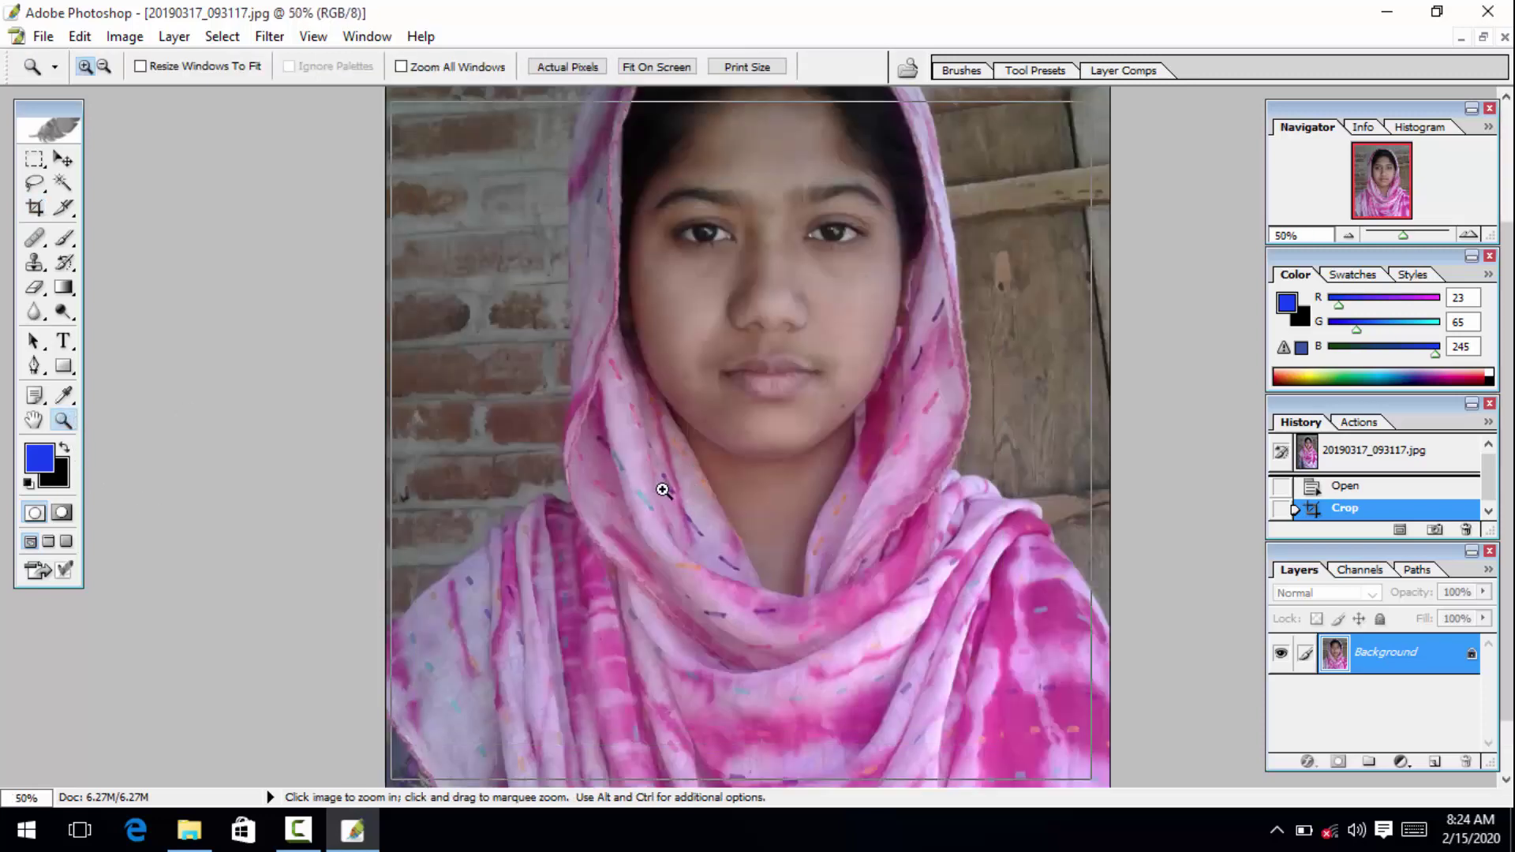
click(662, 490)
drag(470, 531, 486, 490)
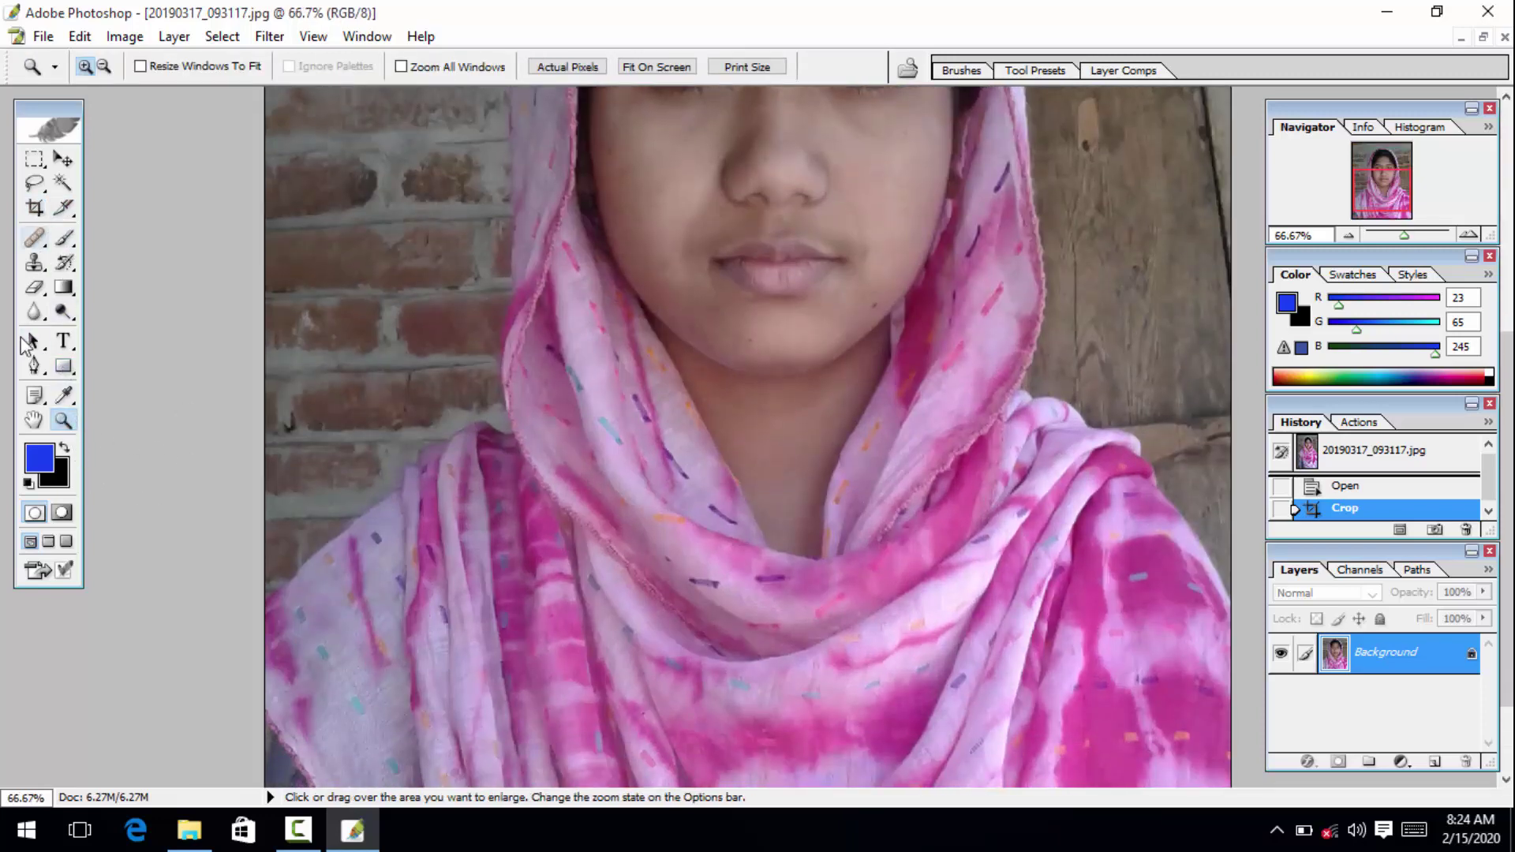
click(34, 365)
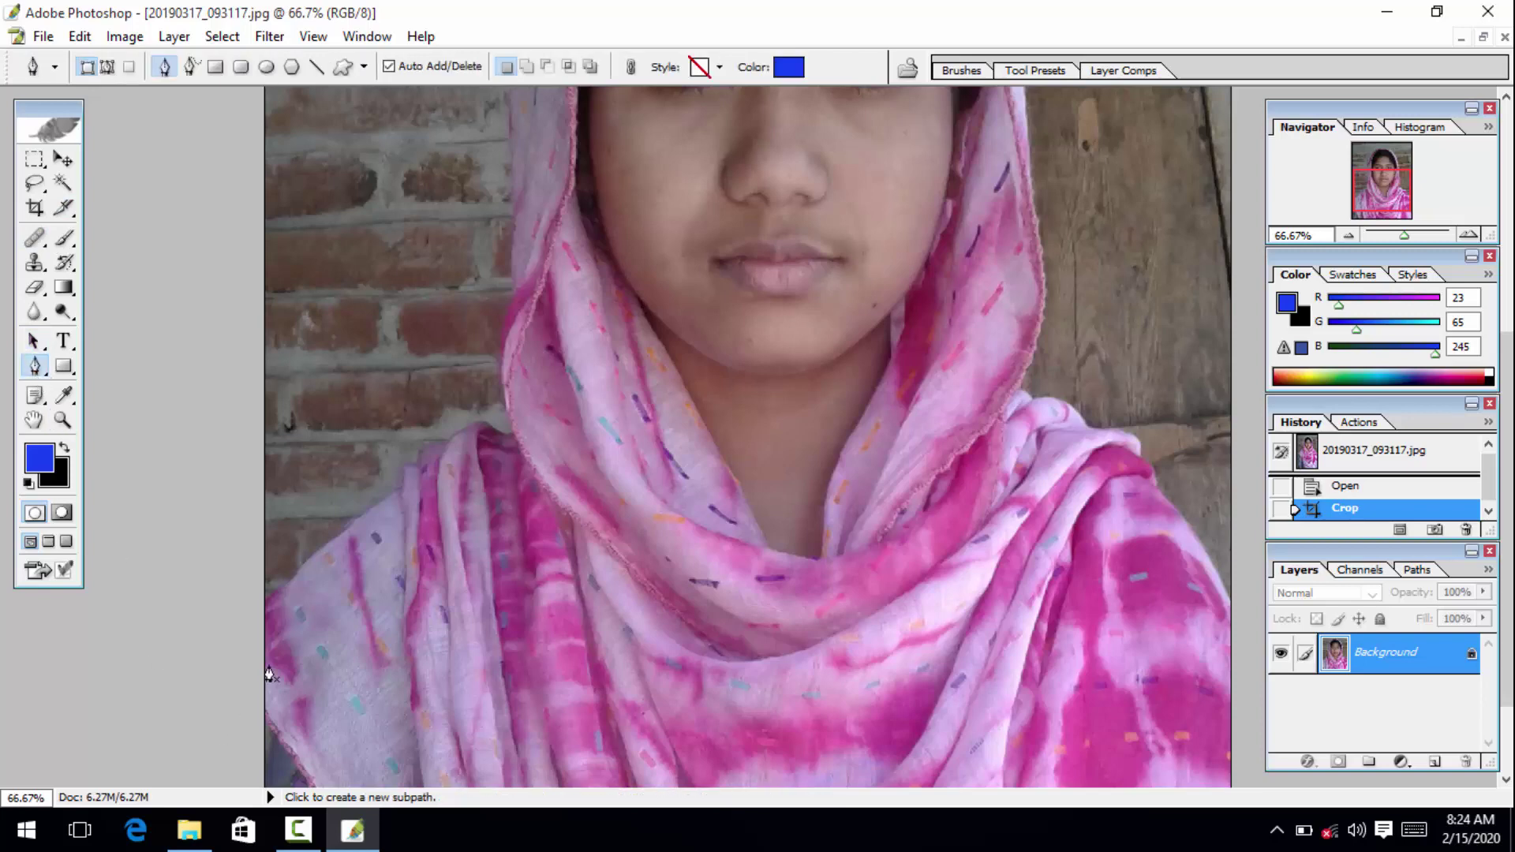
click(269, 608)
drag(475, 432, 495, 432)
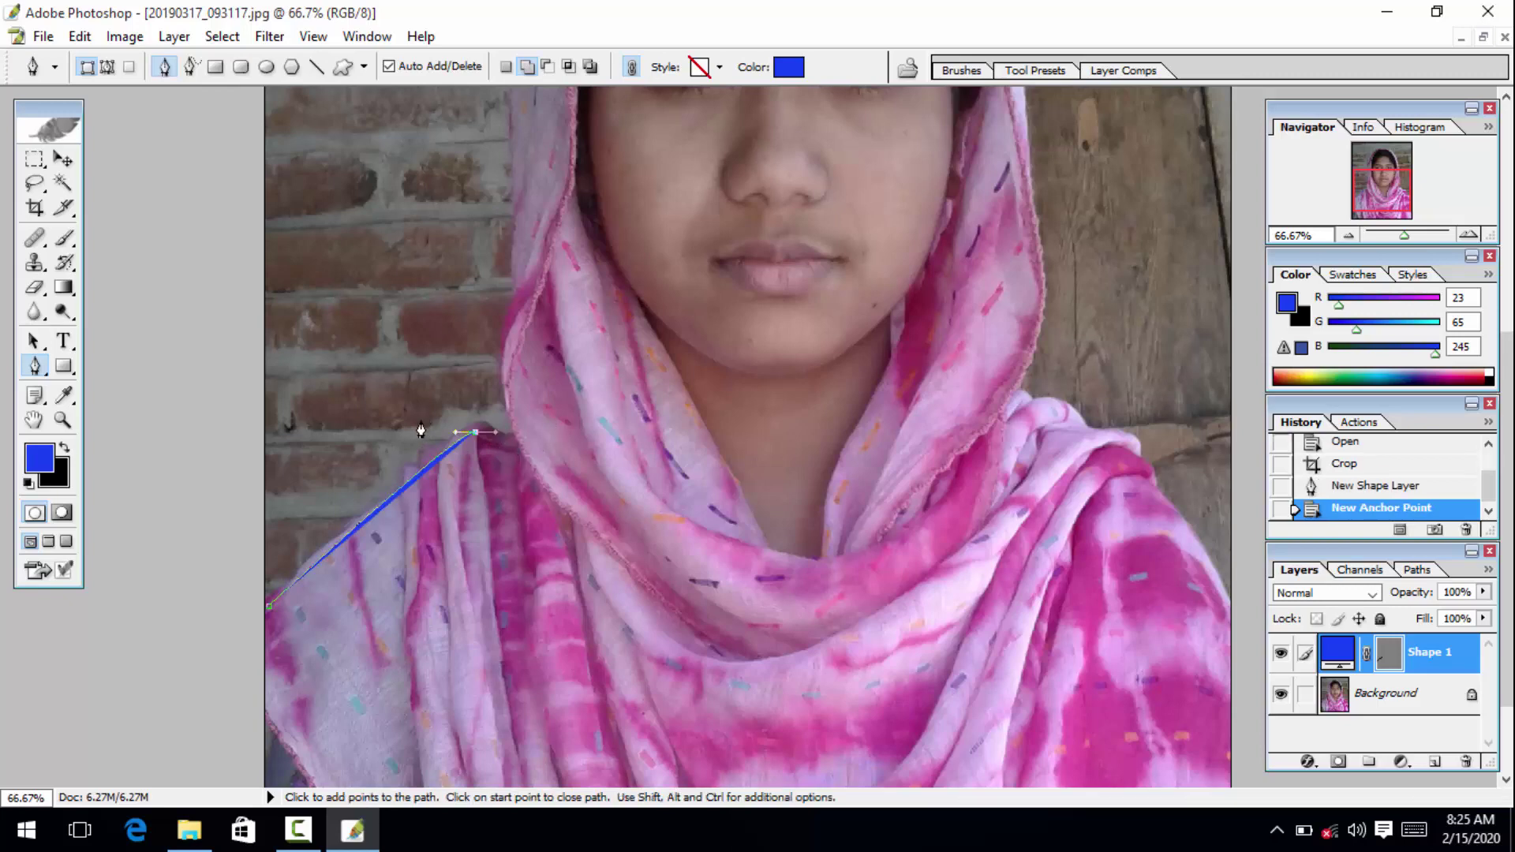
key(ctrl+z)
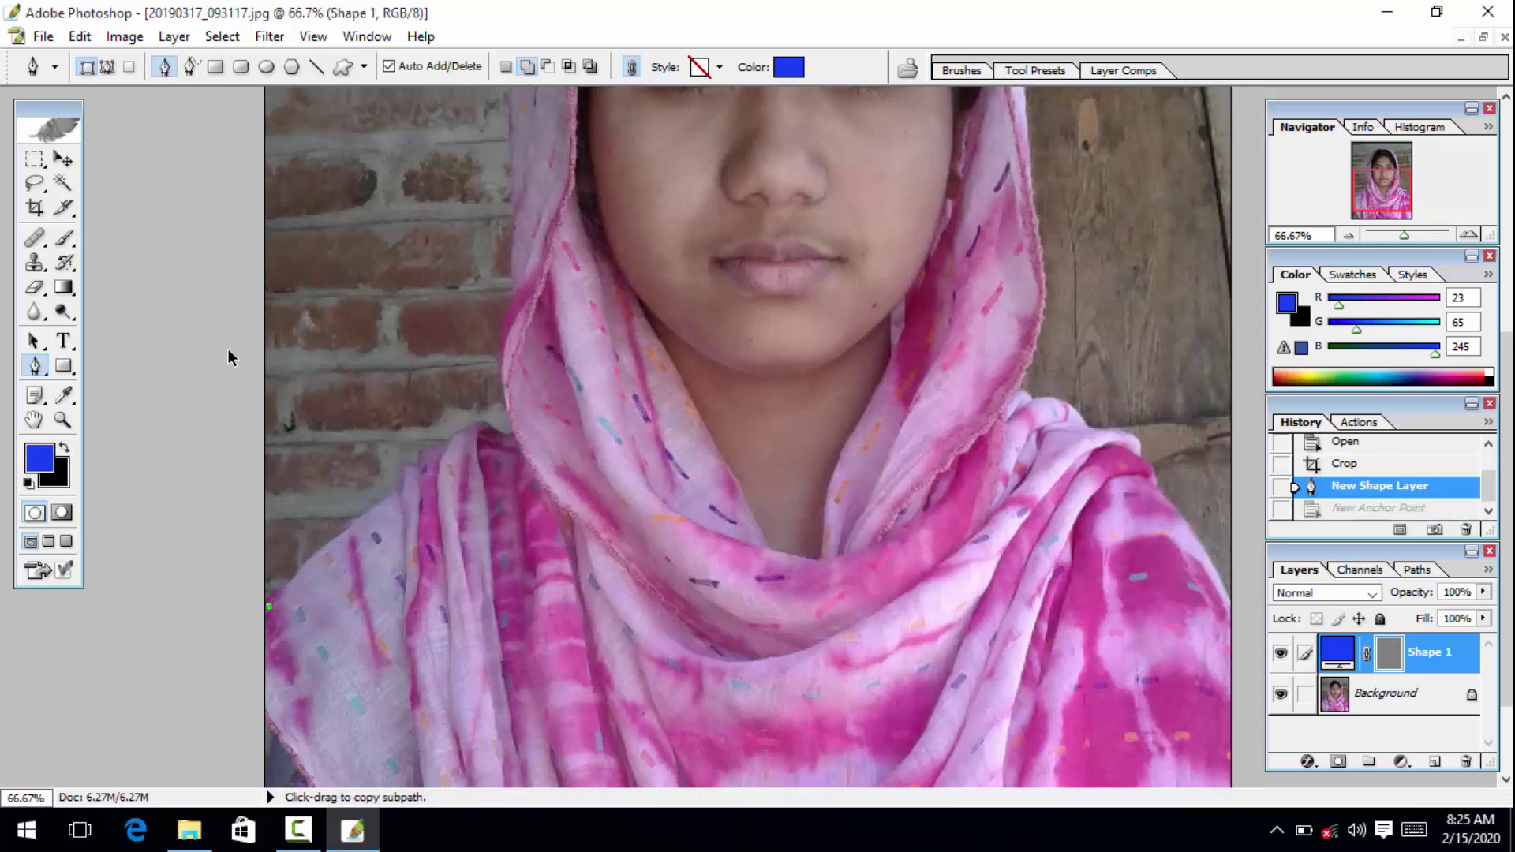
Step: Set the Pen tool to draw paths and start a path at the outer shoulder edge on the photo's left side
click(106, 71)
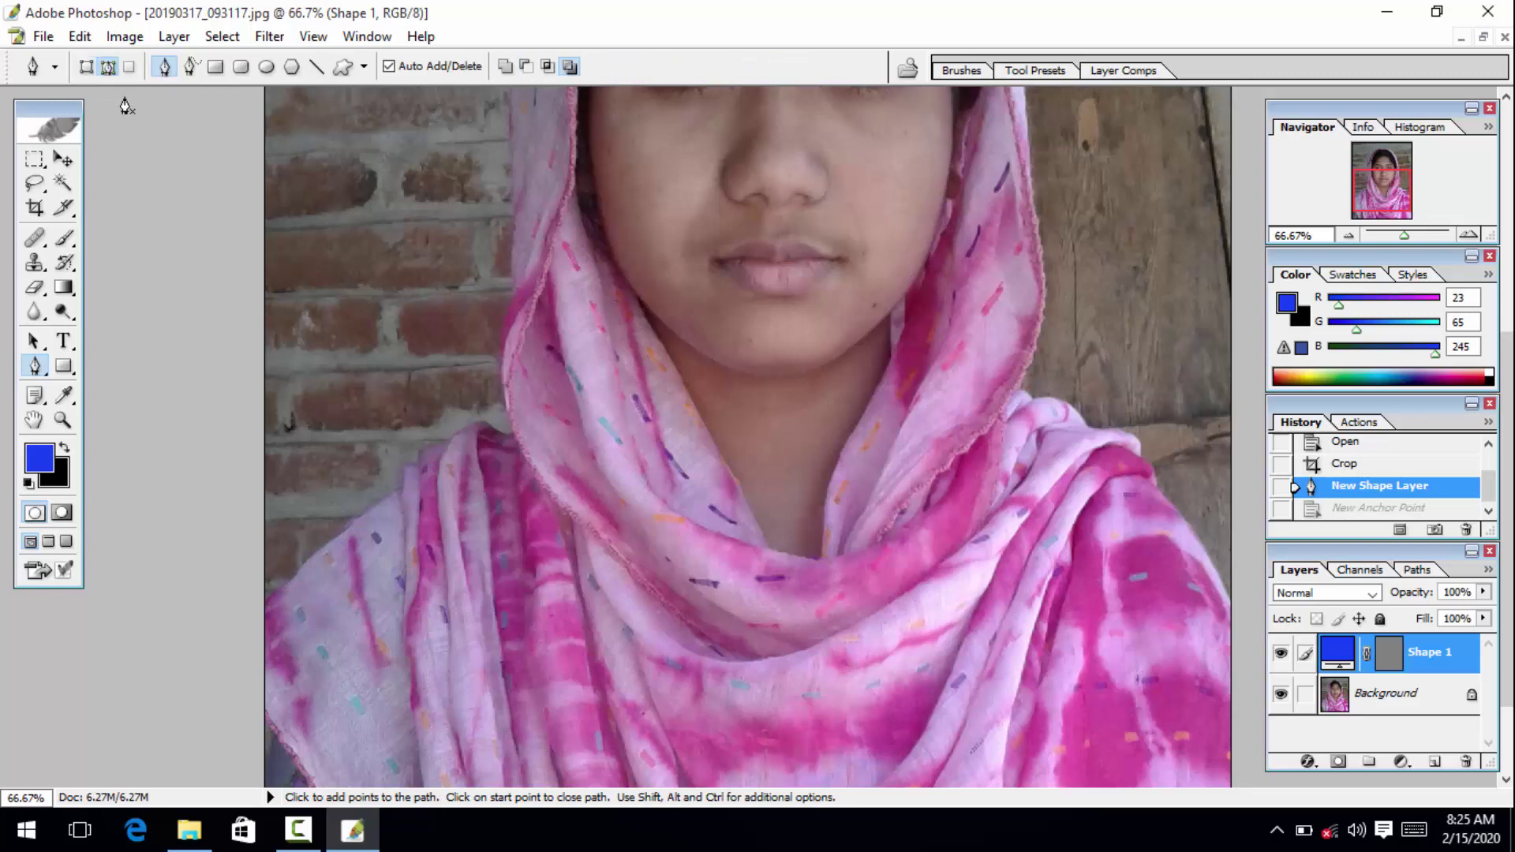
click(268, 609)
drag(476, 461, 513, 408)
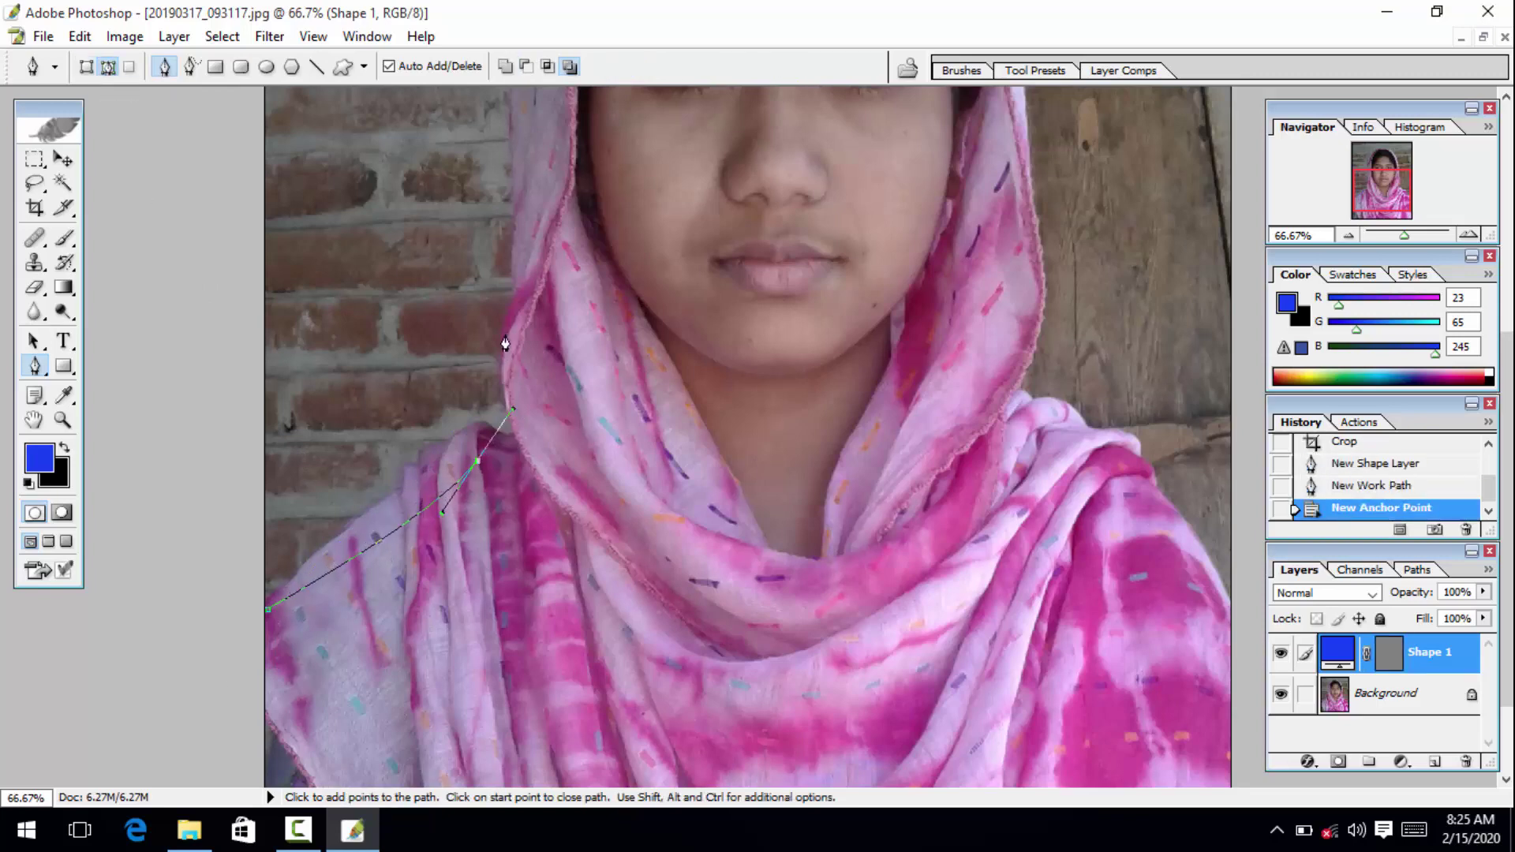
key(c)
key(ctrl+z)
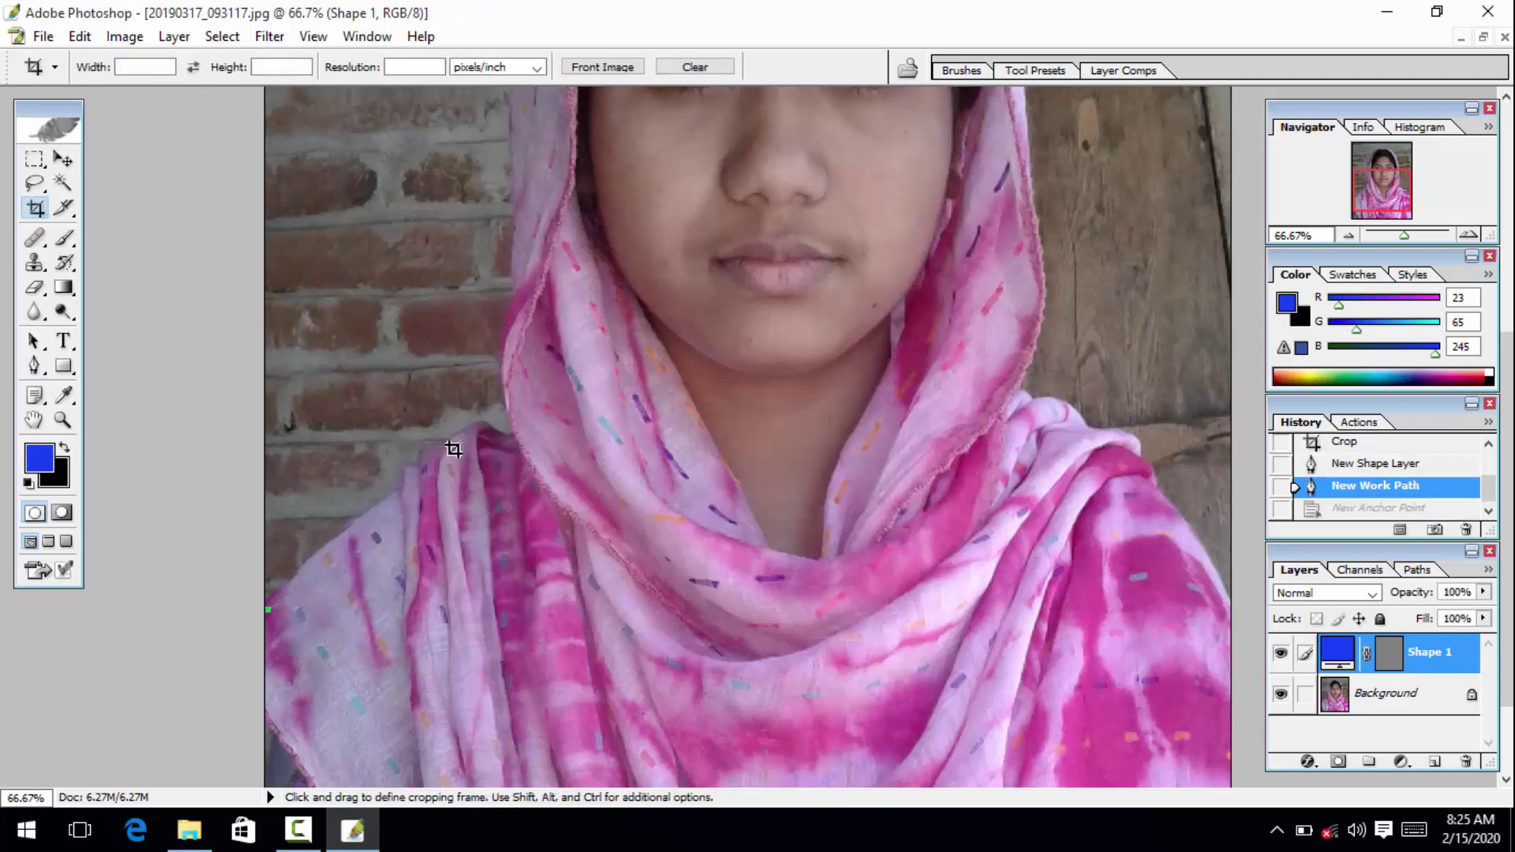
key(p)
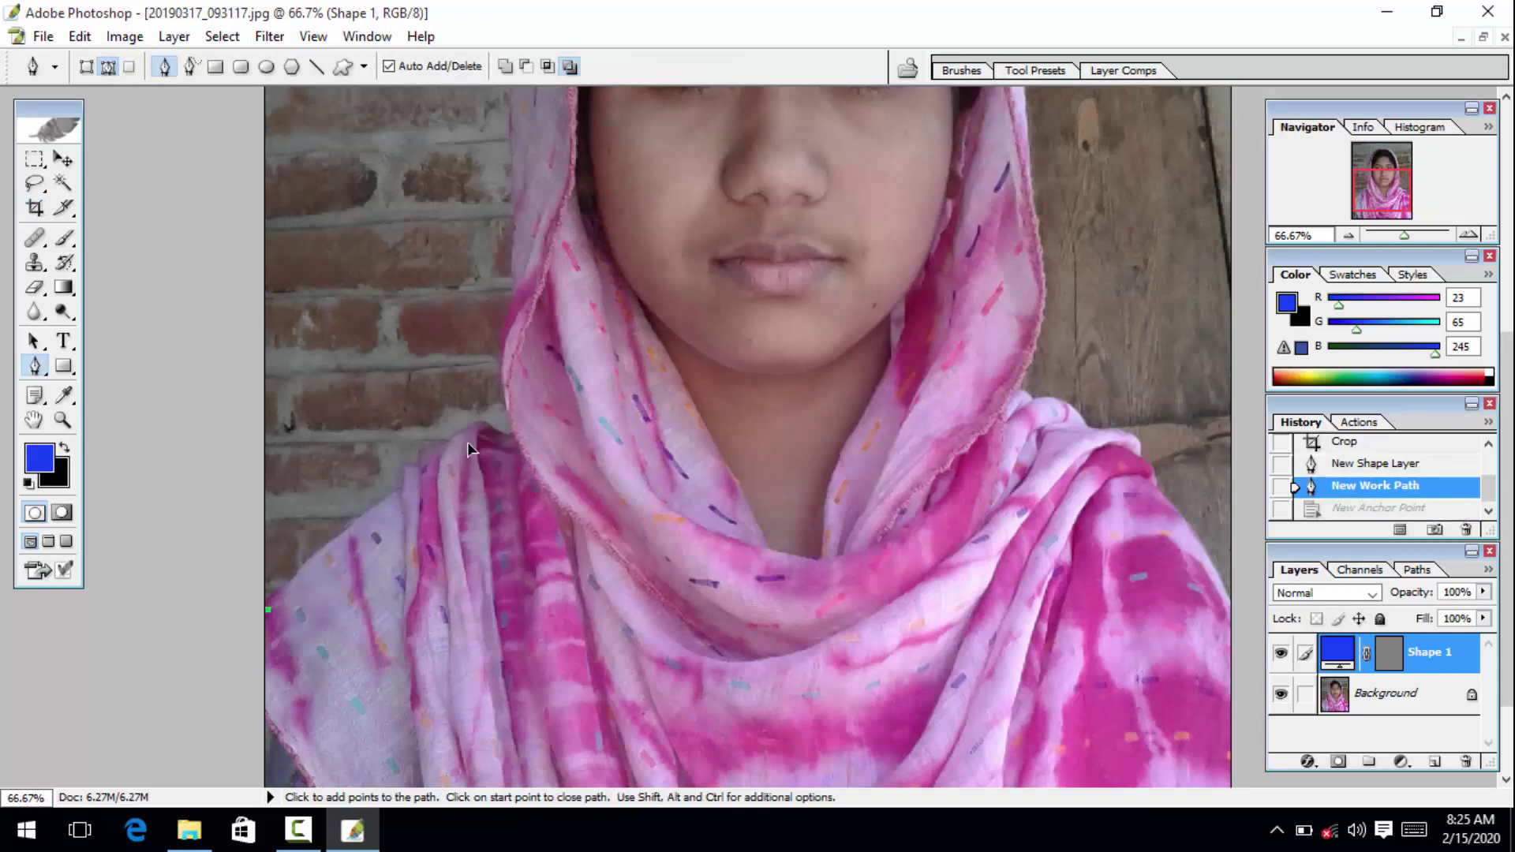
Step: Trace the path along the shoulder on the photo's left side to the headscarf and up the scarf's outer edge
drag(456, 455, 482, 440)
click(499, 437)
click(515, 432)
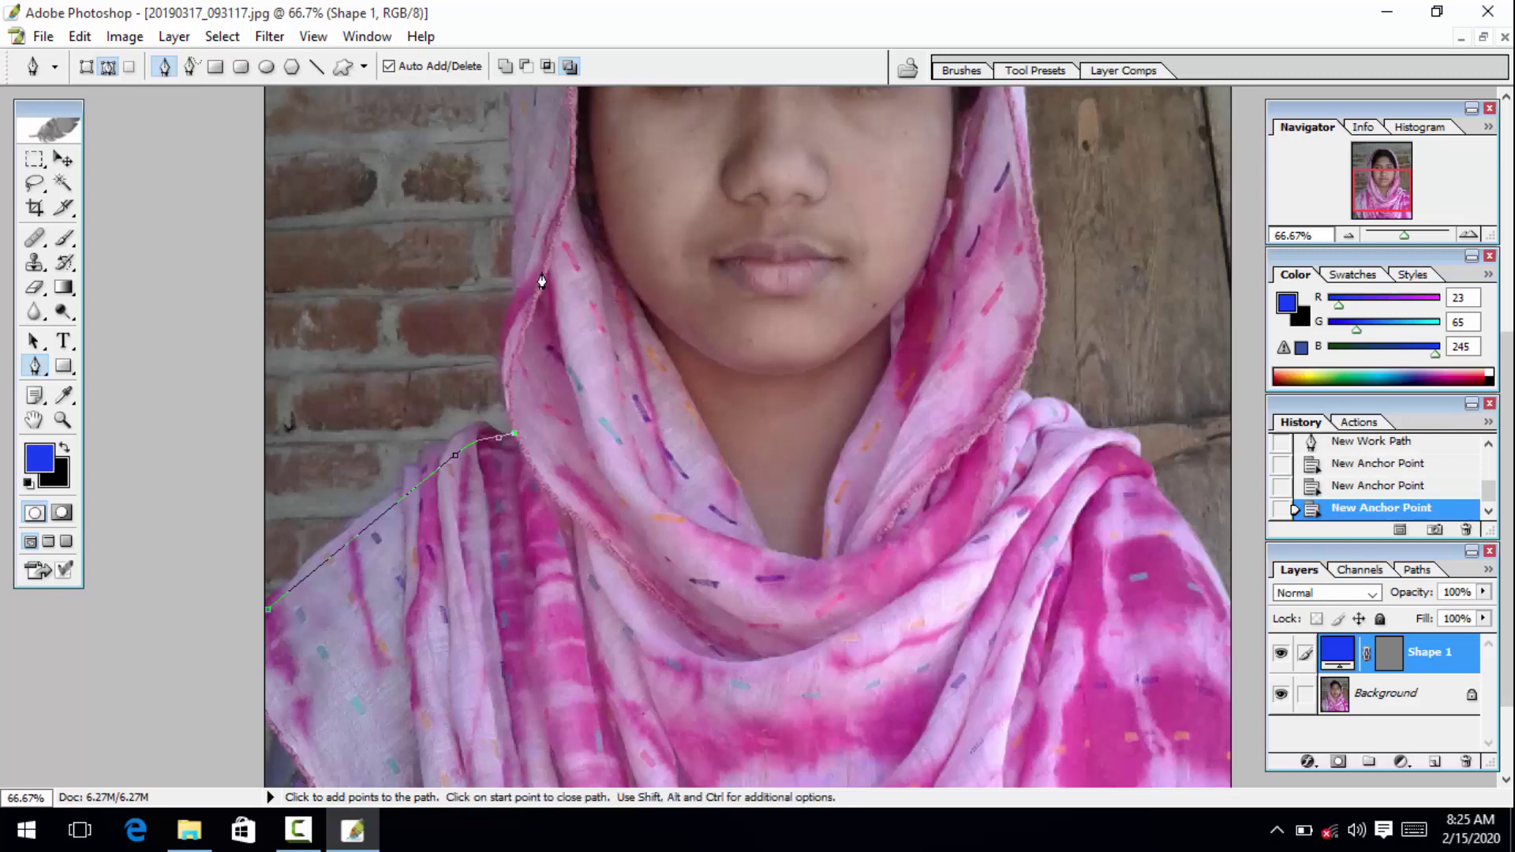
click(522, 225)
Step: Continue the path in curves over the top of the headscarf and down its opposite side to about eye level
drag(524, 128, 524, 410)
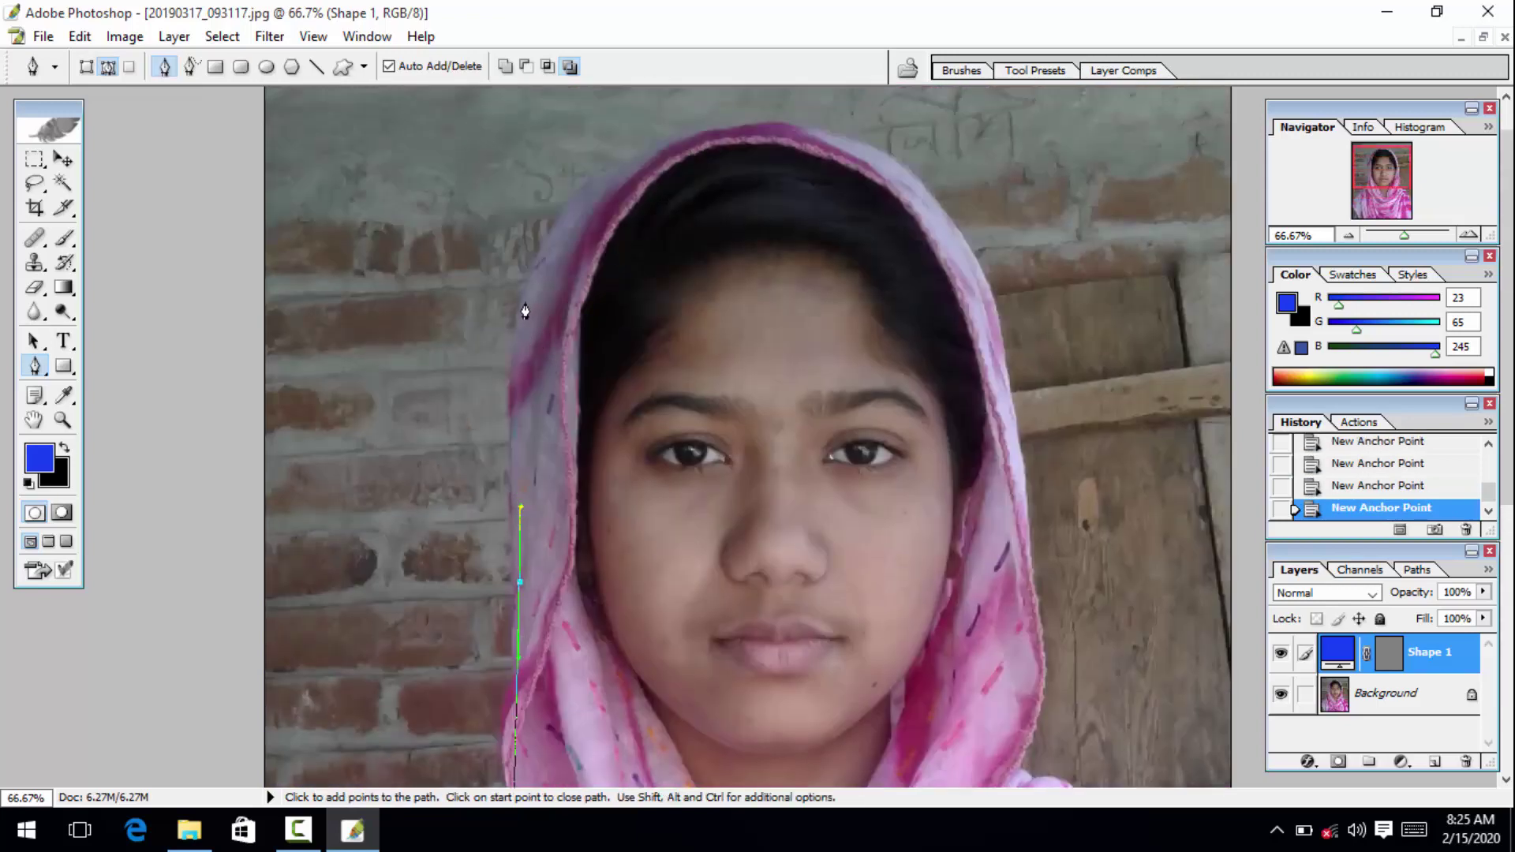
drag(544, 253, 581, 207)
drag(698, 135, 739, 129)
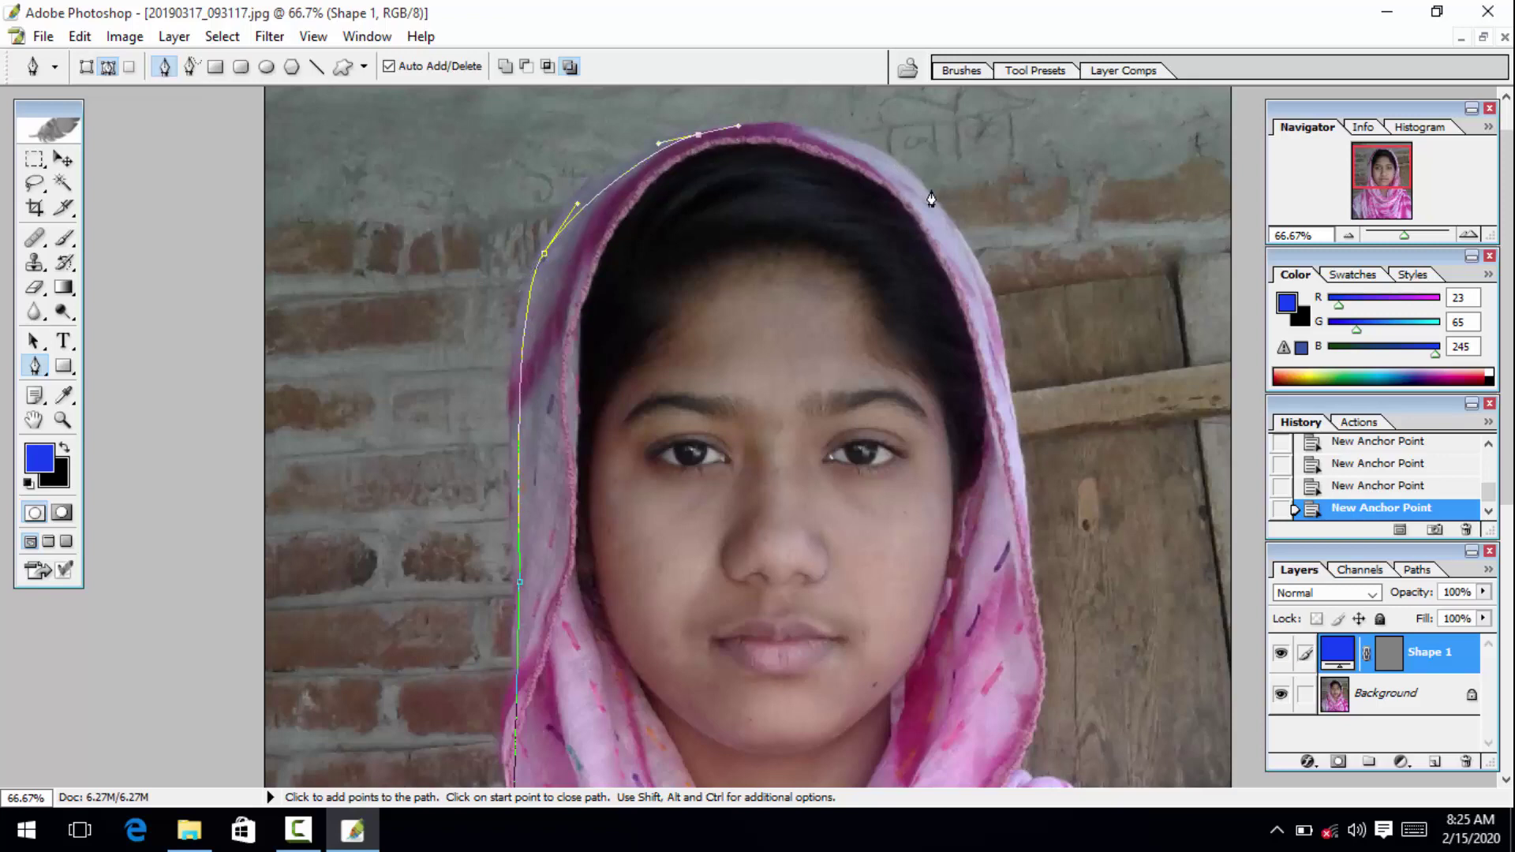
drag(931, 192, 996, 281)
click(1019, 438)
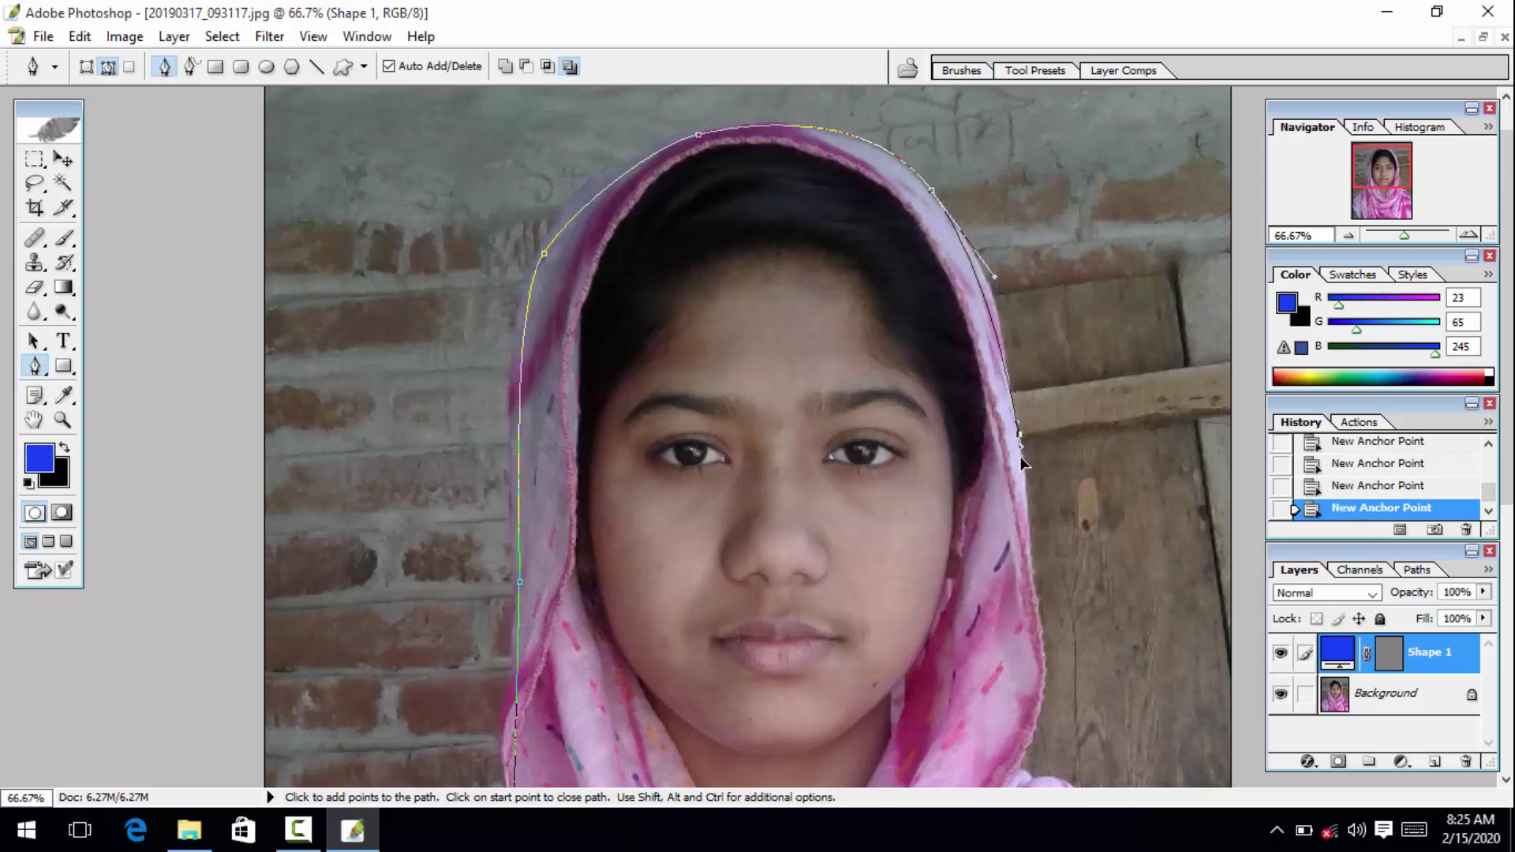
Step: Extend the path down the headscarf and across the shoulder to the image edge on the photo's right side
scroll(1026, 394, down, 5)
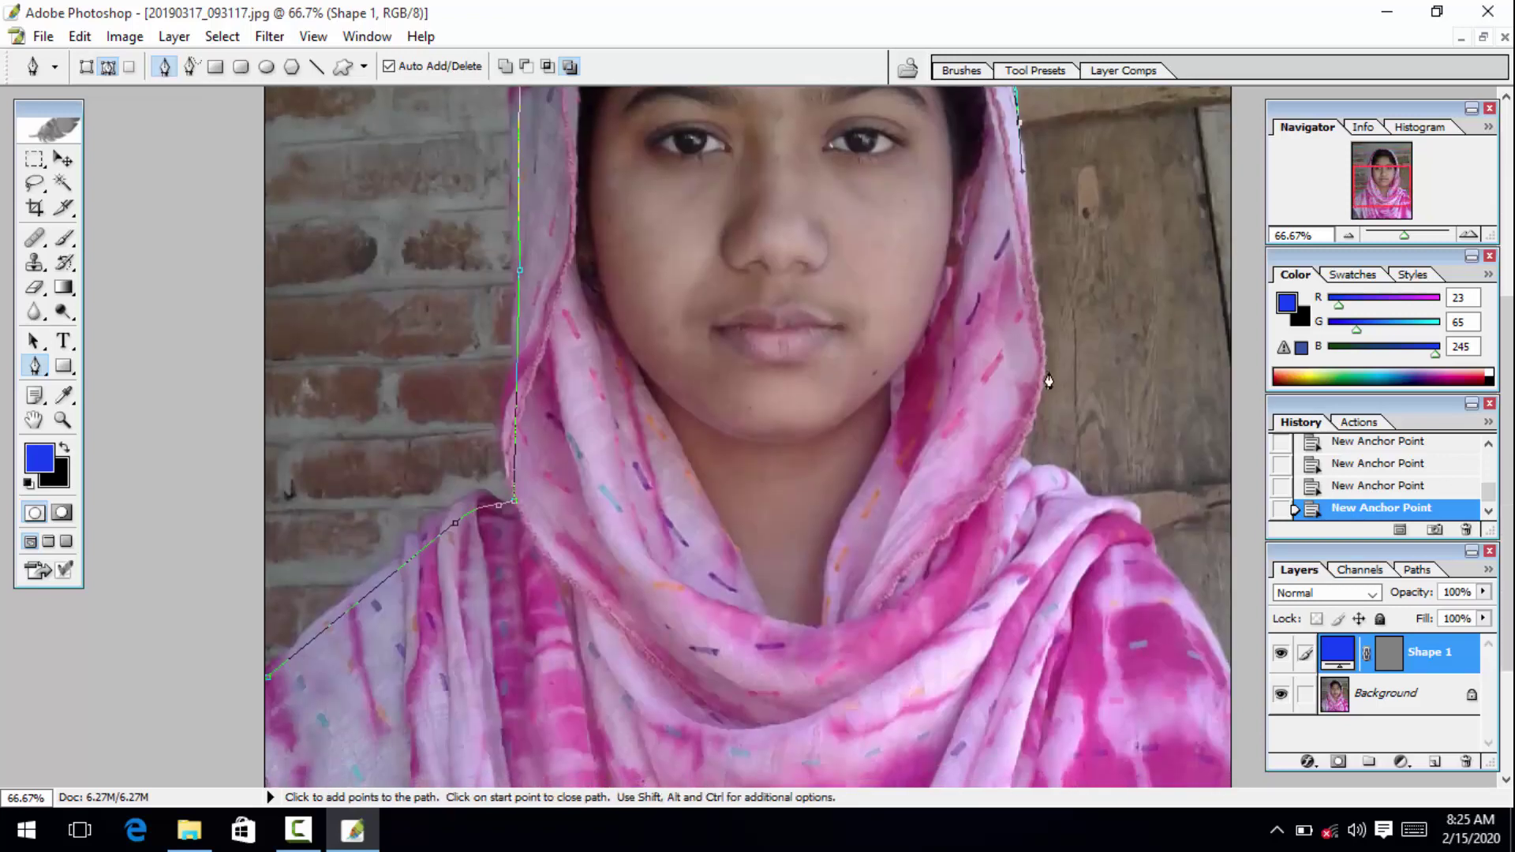
drag(1043, 404, 1024, 456)
click(1098, 496)
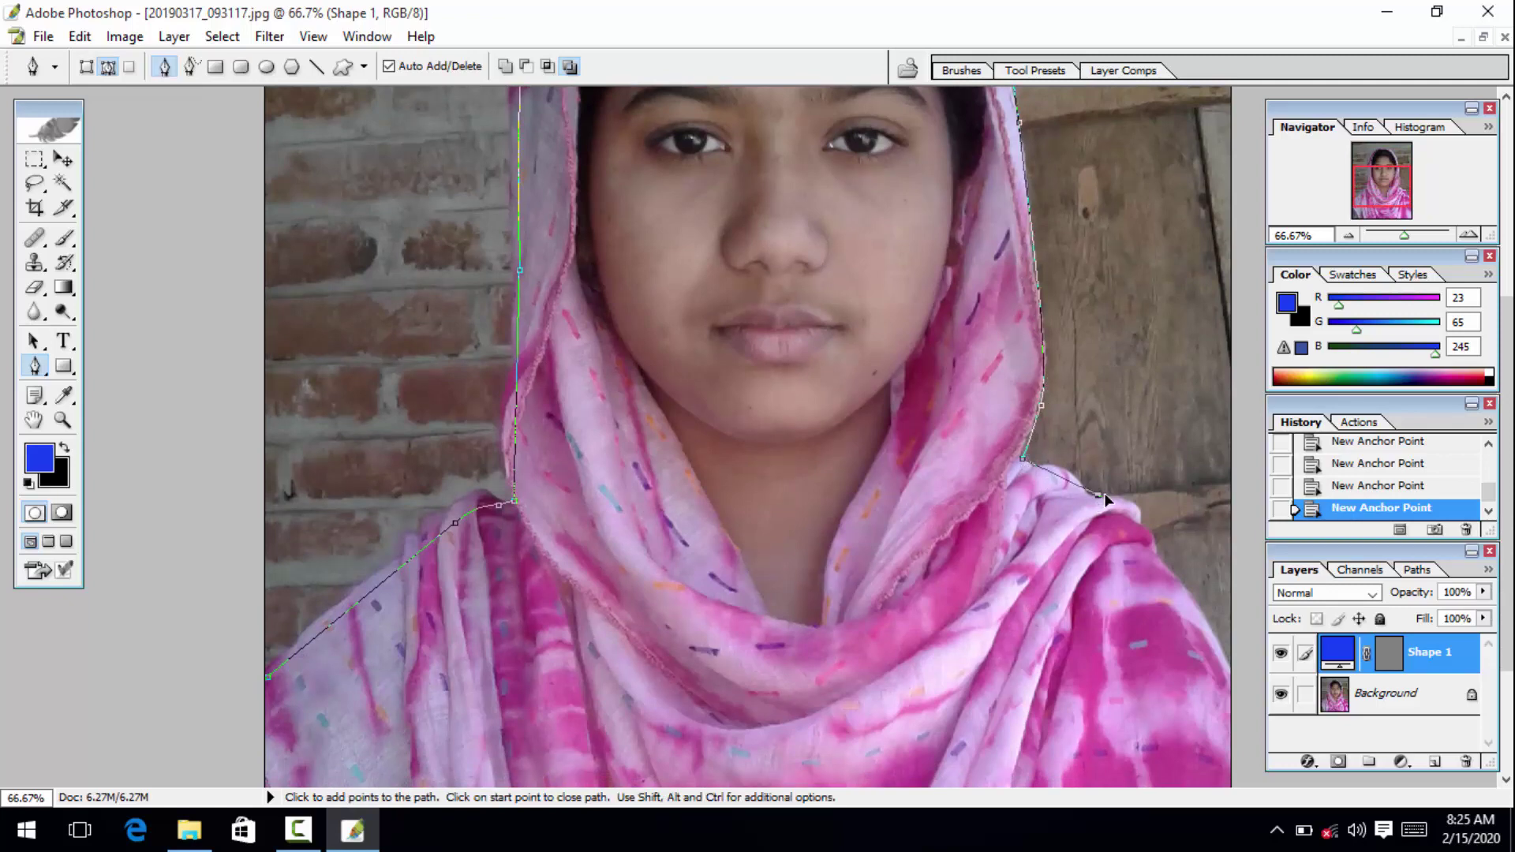
click(1225, 637)
click(1235, 678)
Step: Loop the path around outside the canvas, close it at the starting anchor, and convert it into a selection of the backdrop
key(z)
click(1037, 598)
click(1036, 599)
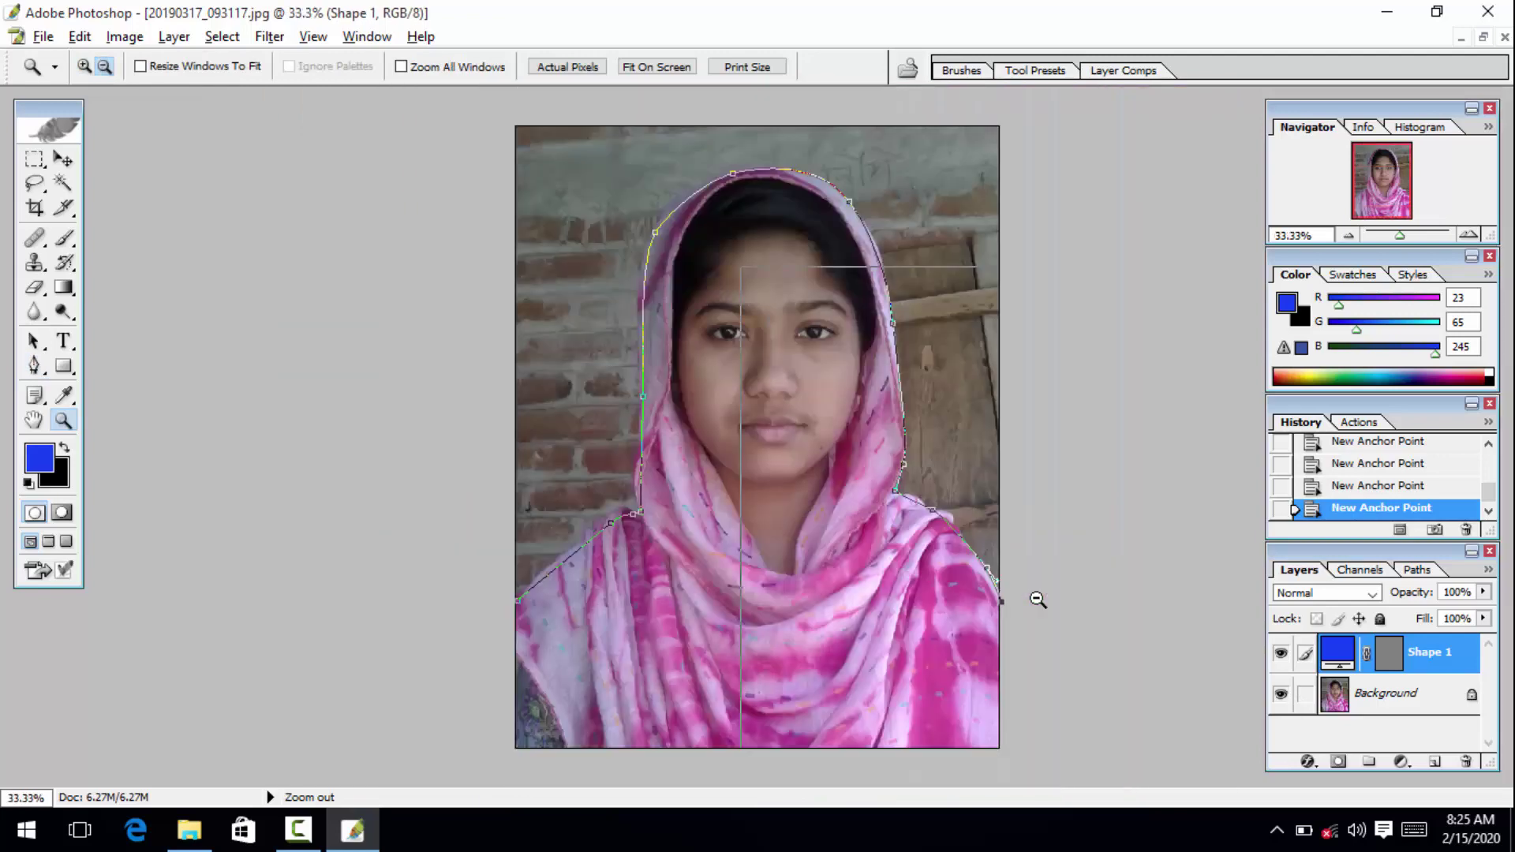
click(1038, 600)
key(p)
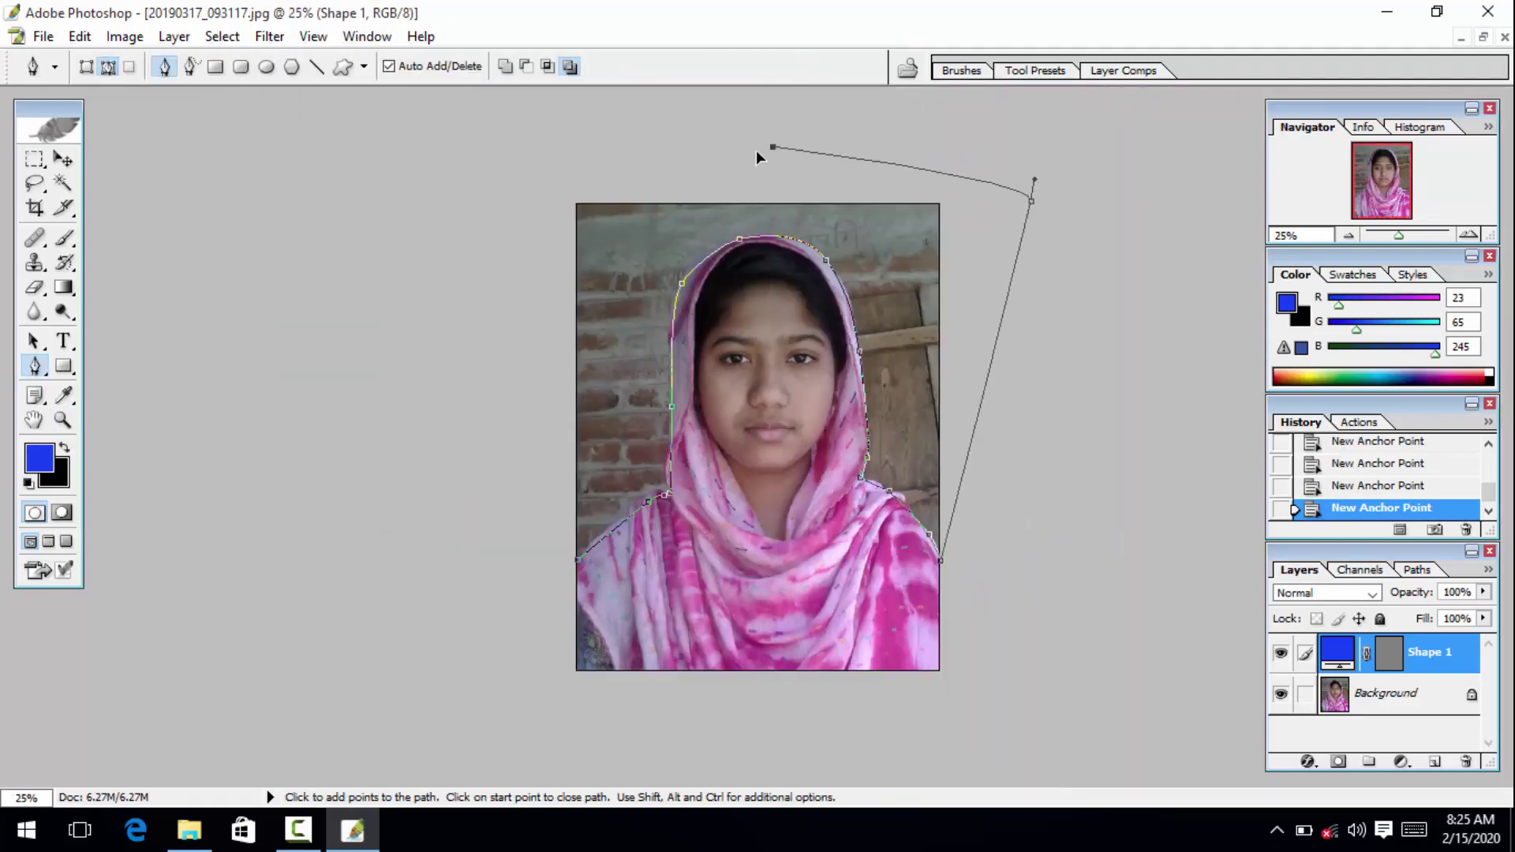
click(412, 219)
click(372, 522)
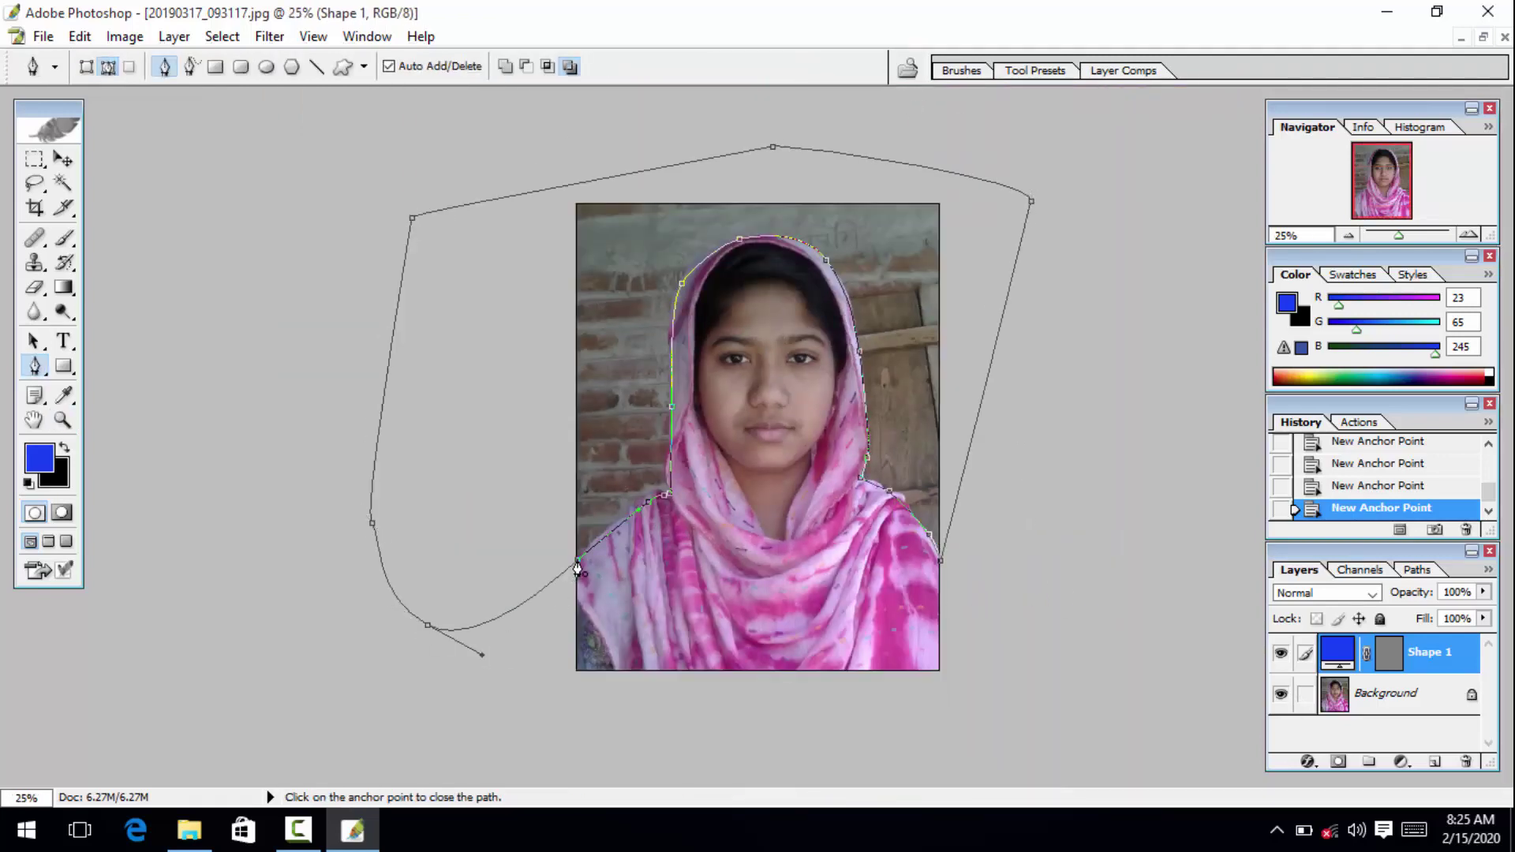
click(578, 559)
key(ctrl+Return)
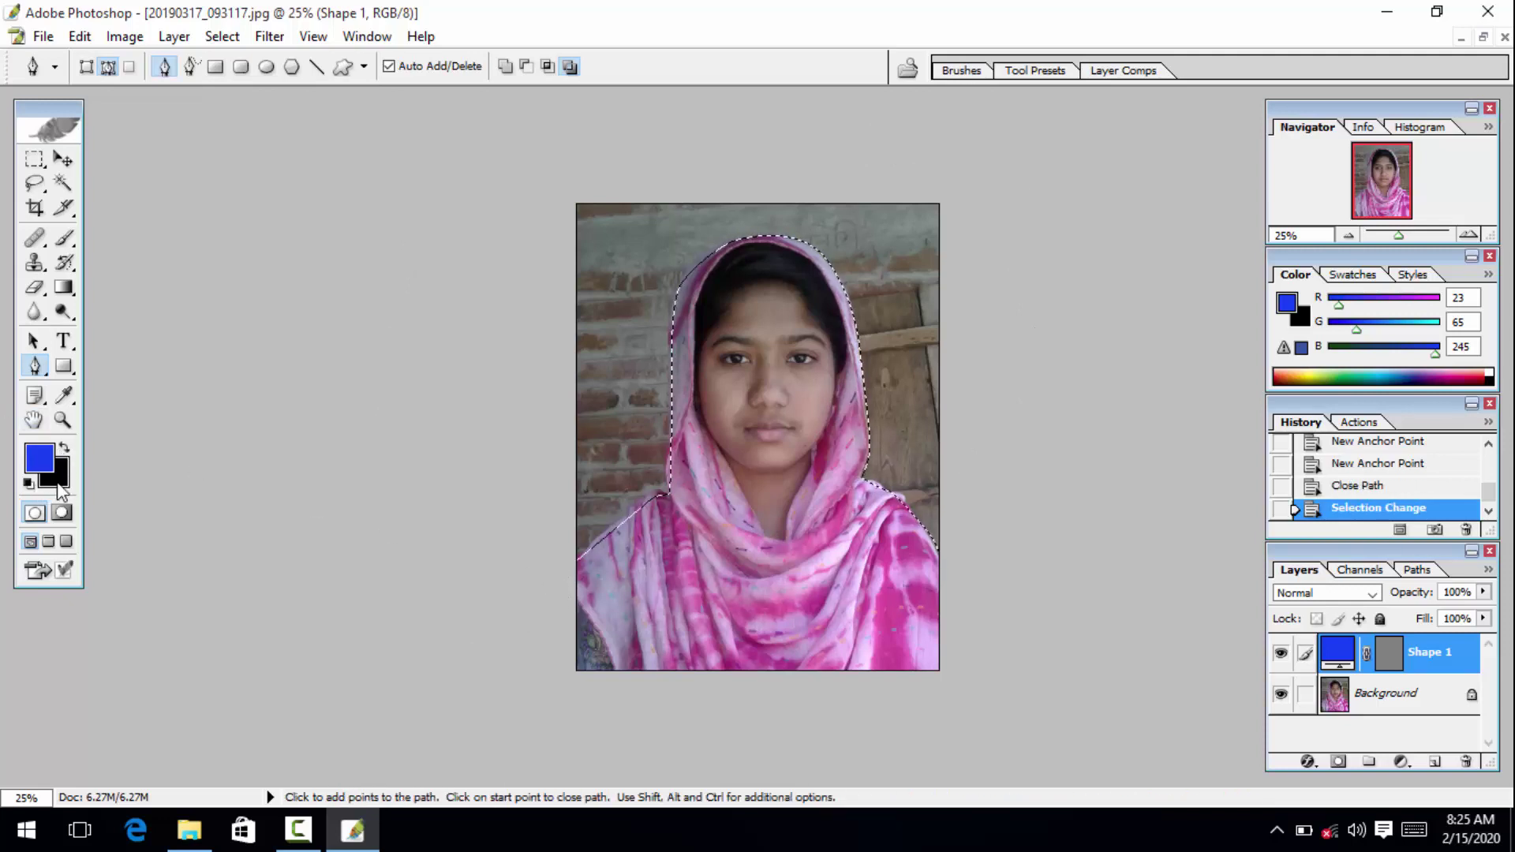
Step: Set the background colour to white (FFFFFF)
click(59, 481)
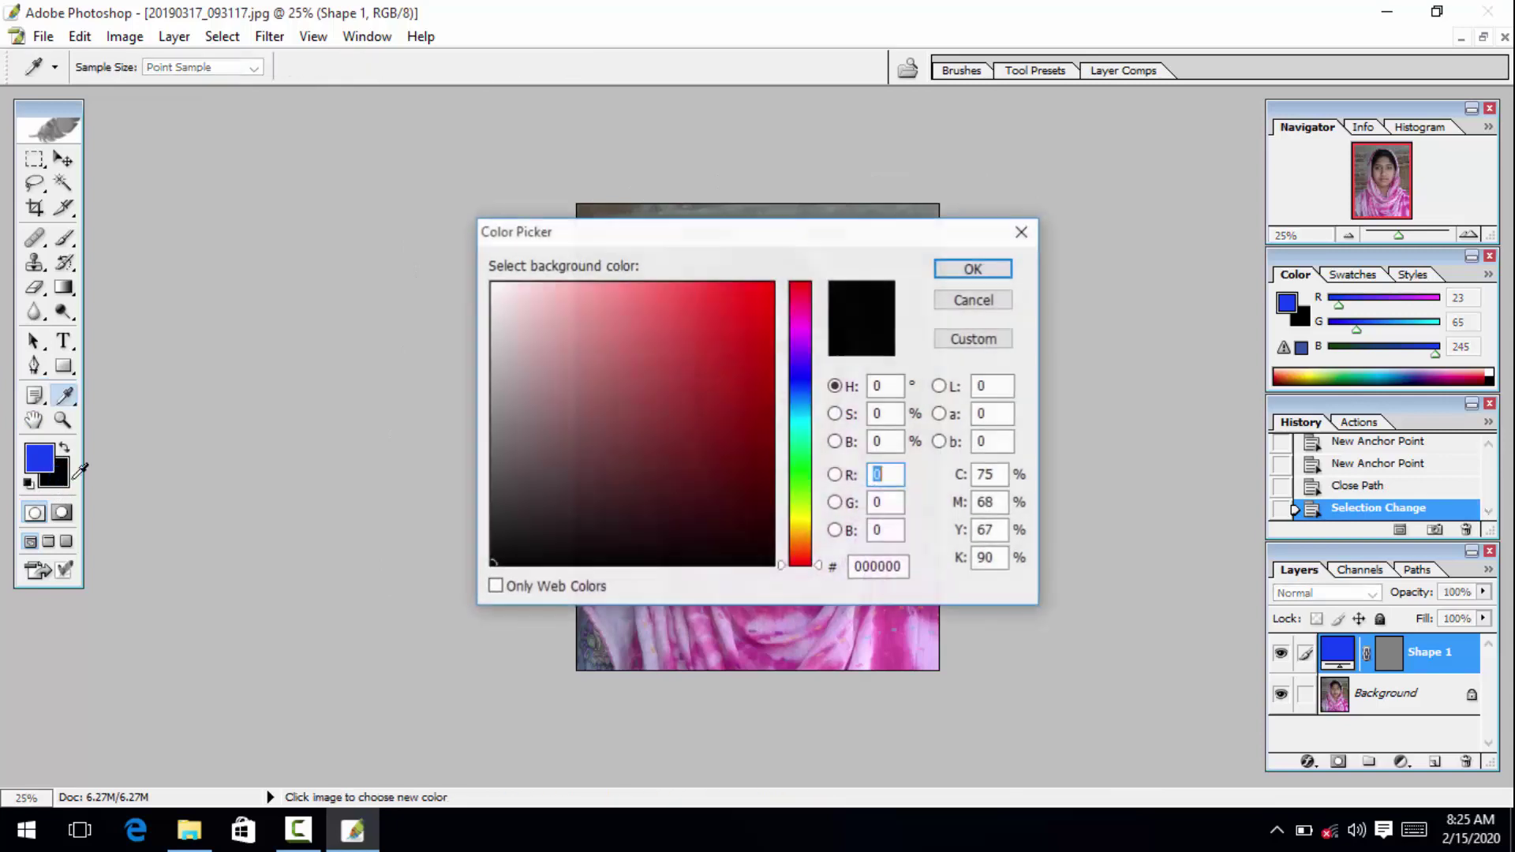
drag(618, 352, 362, 192)
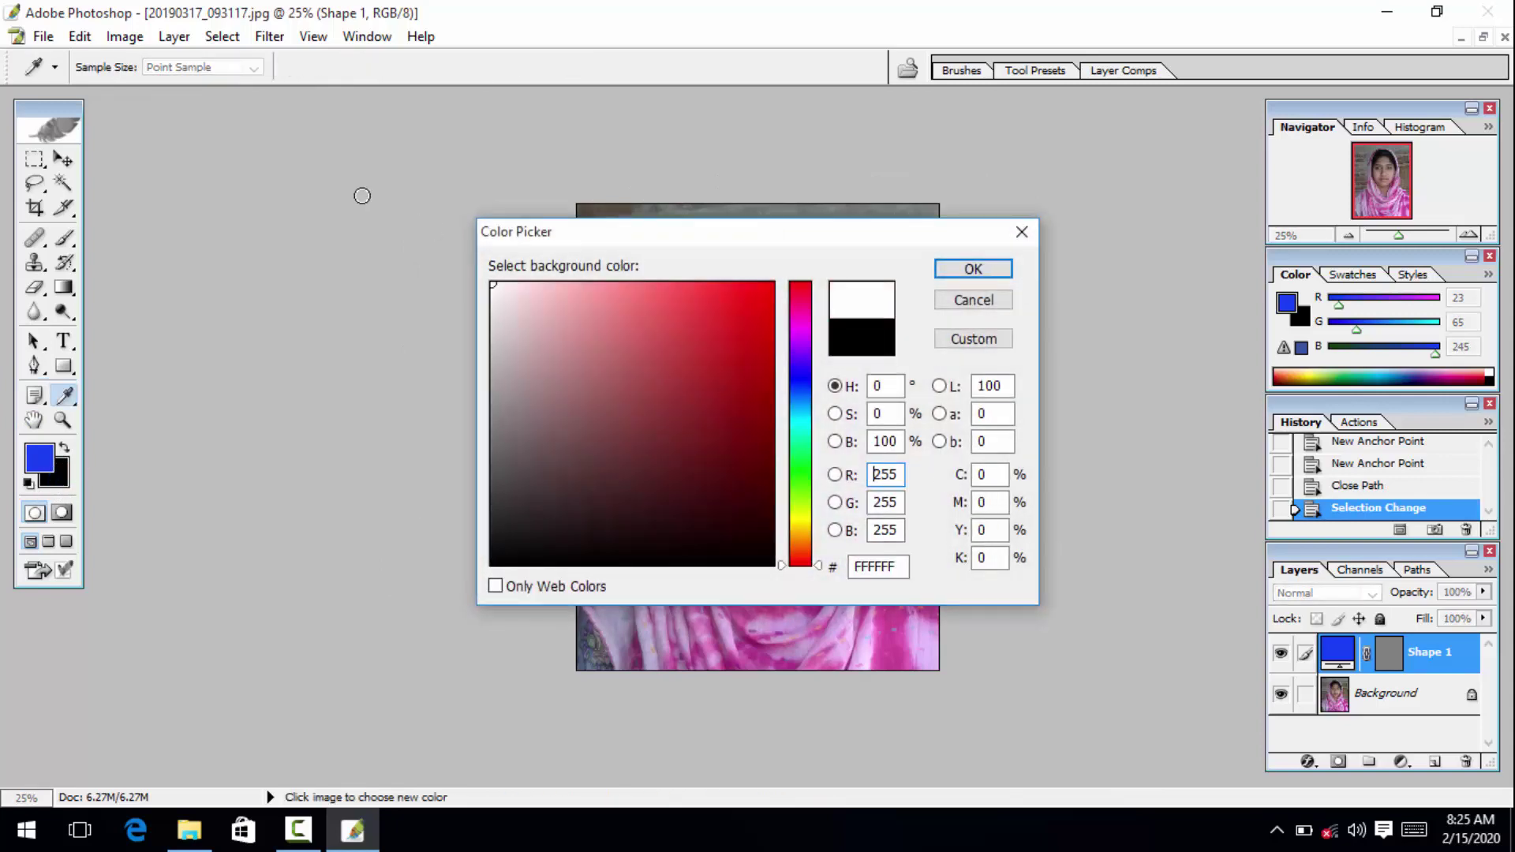
click(940, 272)
Step: Clear the selected backdrop to white on the Background layer and deselect
key(Delete)
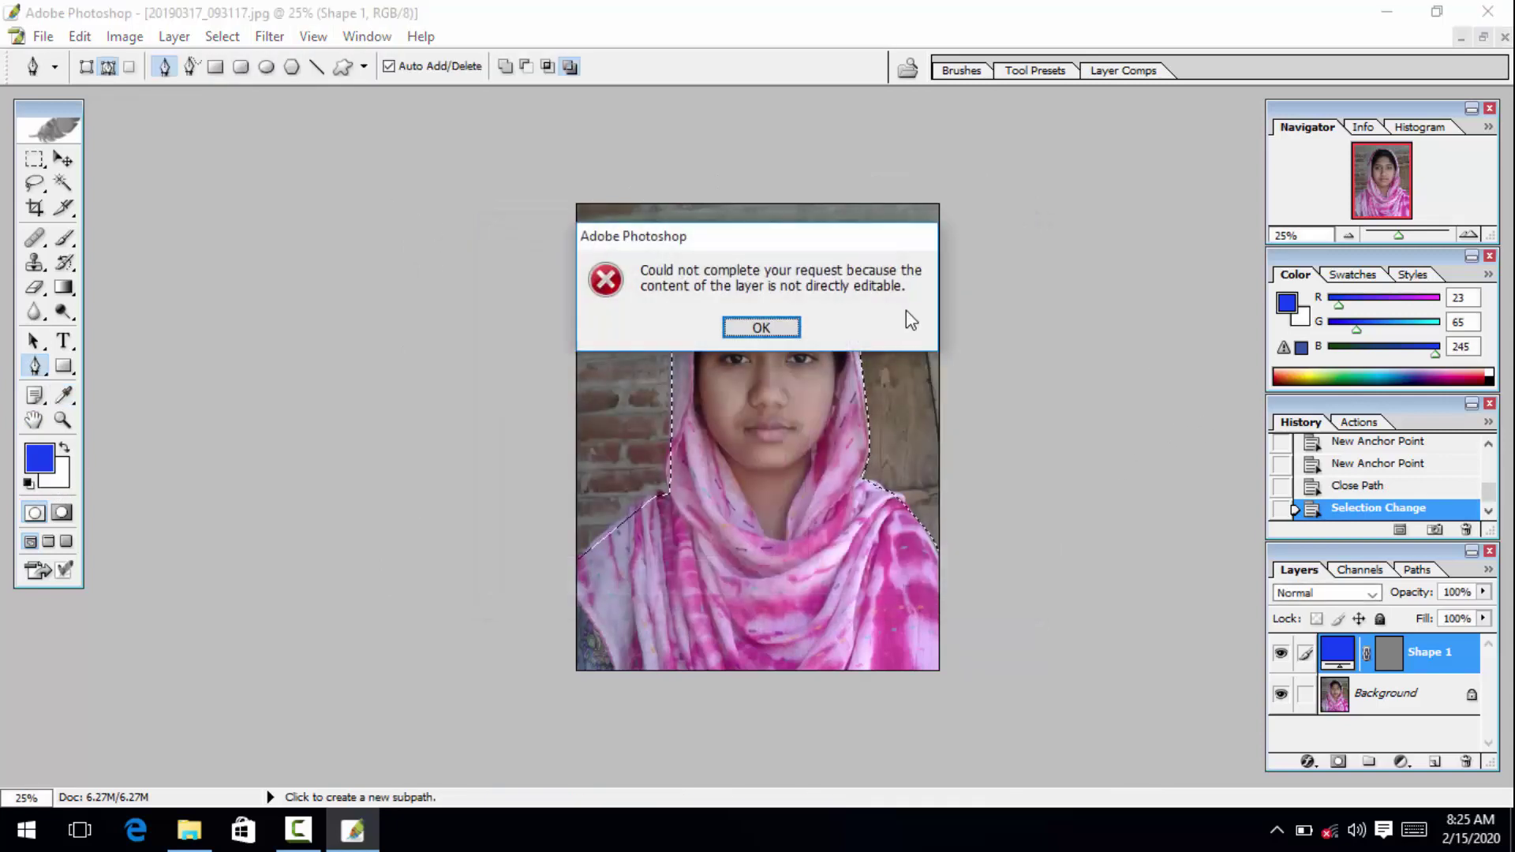
click(761, 328)
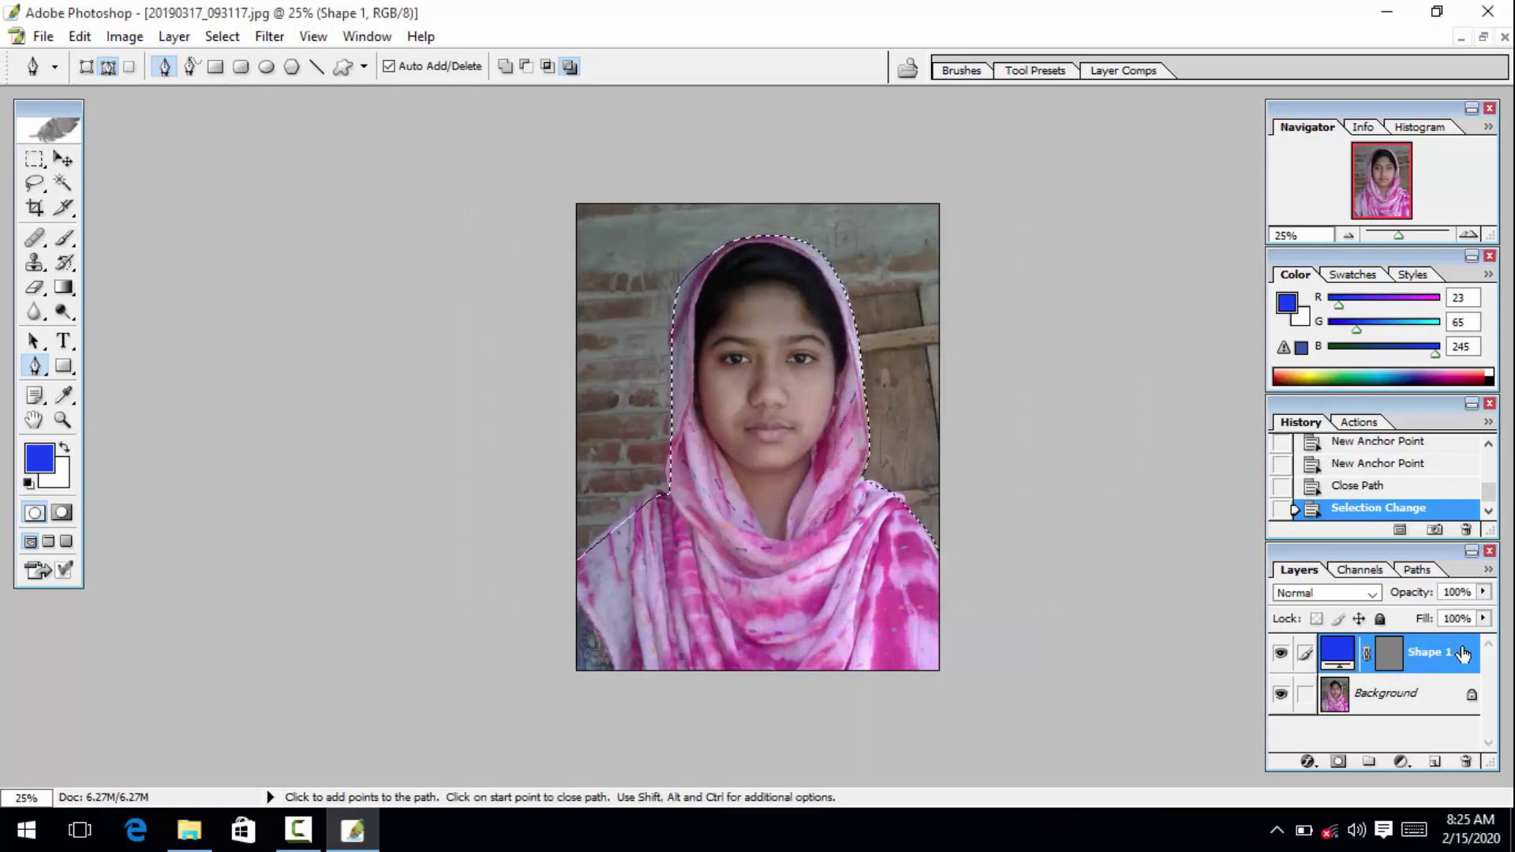
click(1405, 698)
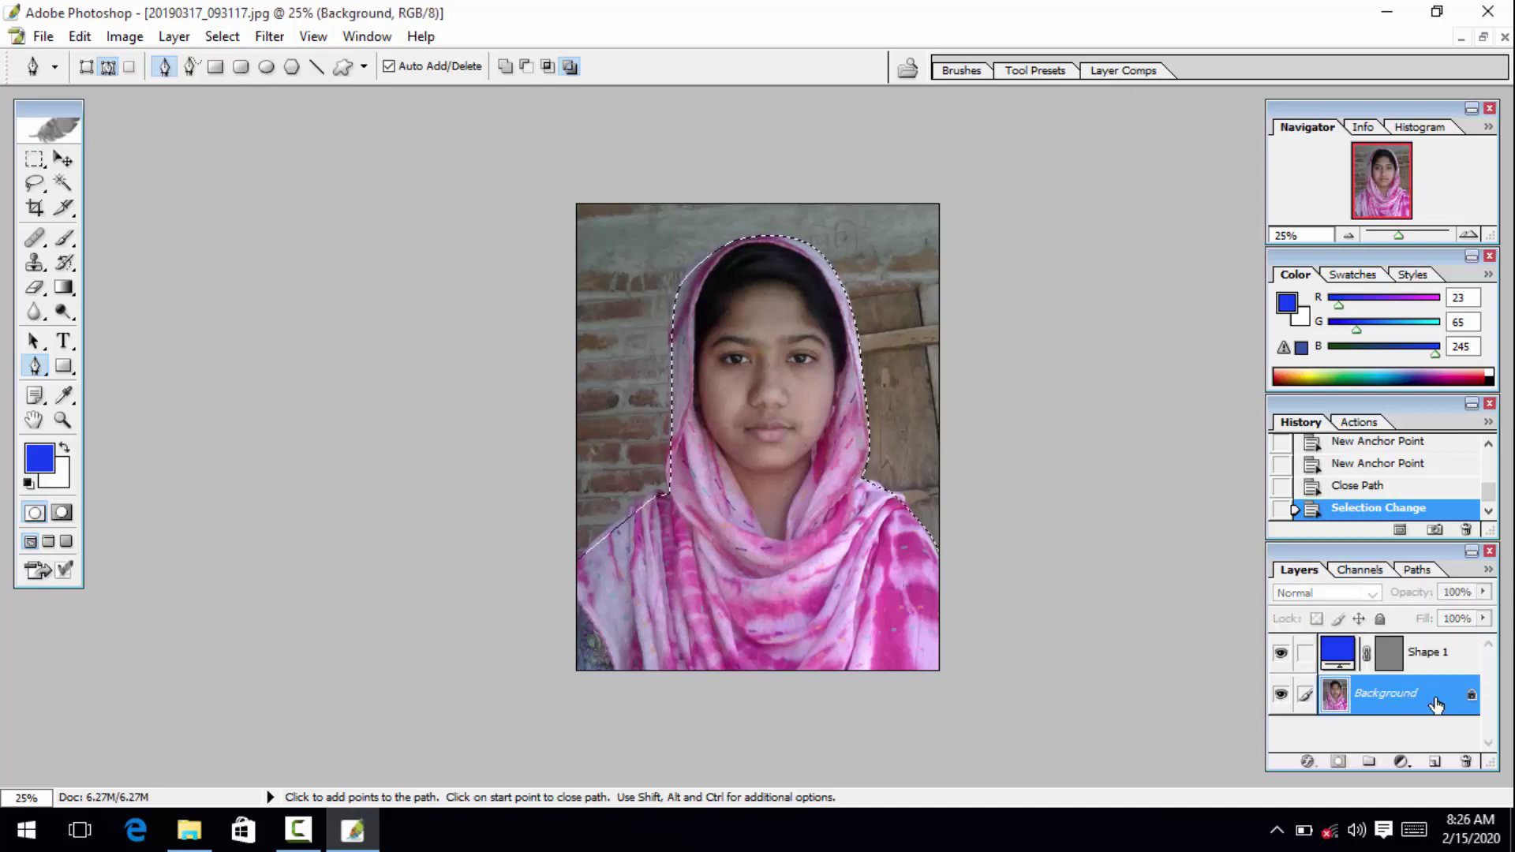
key(Delete)
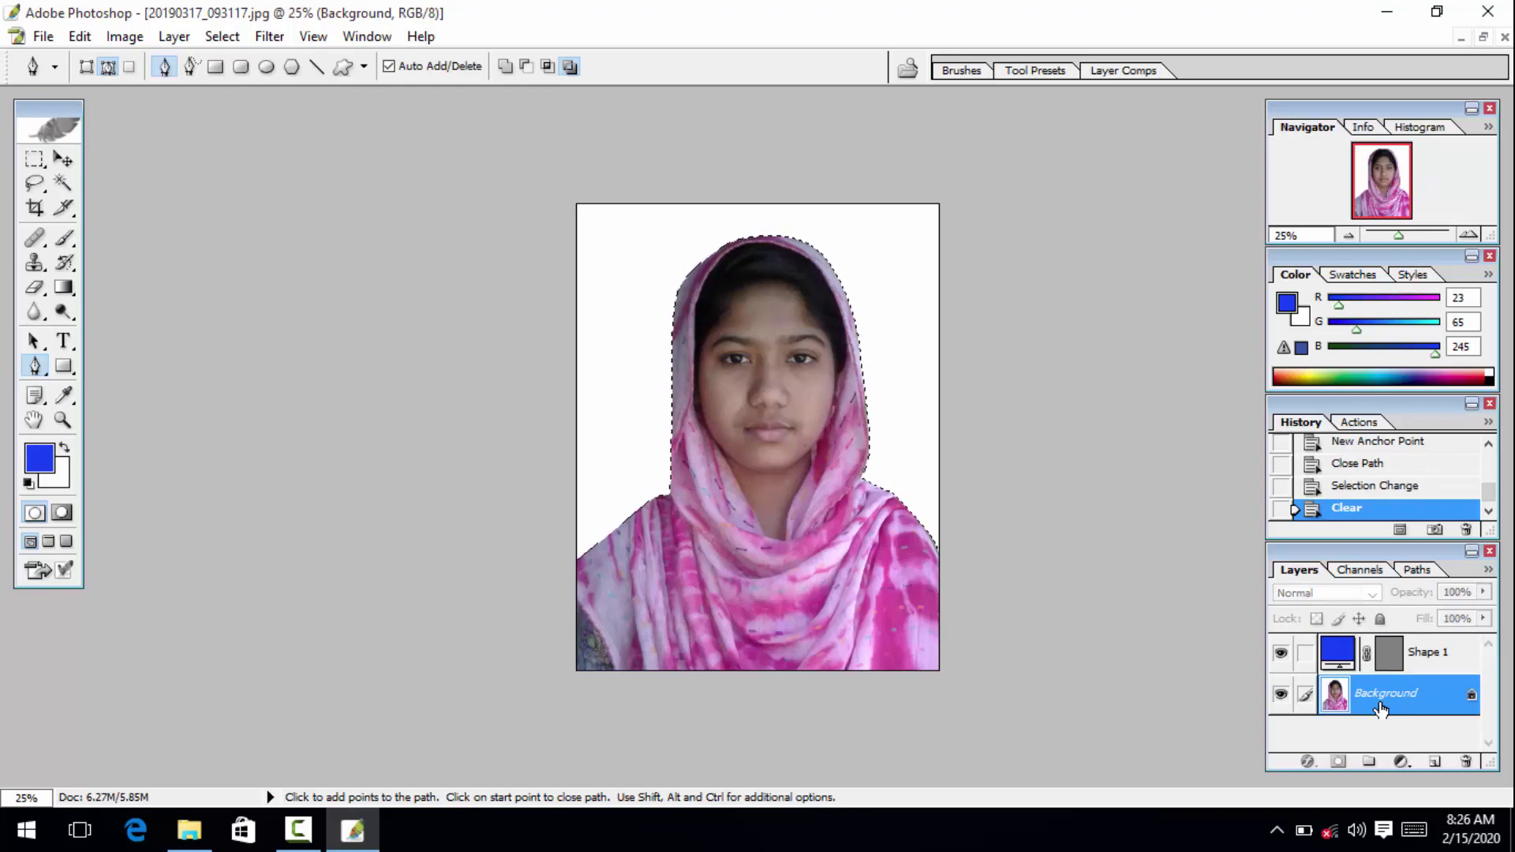
key(ctrl+d)
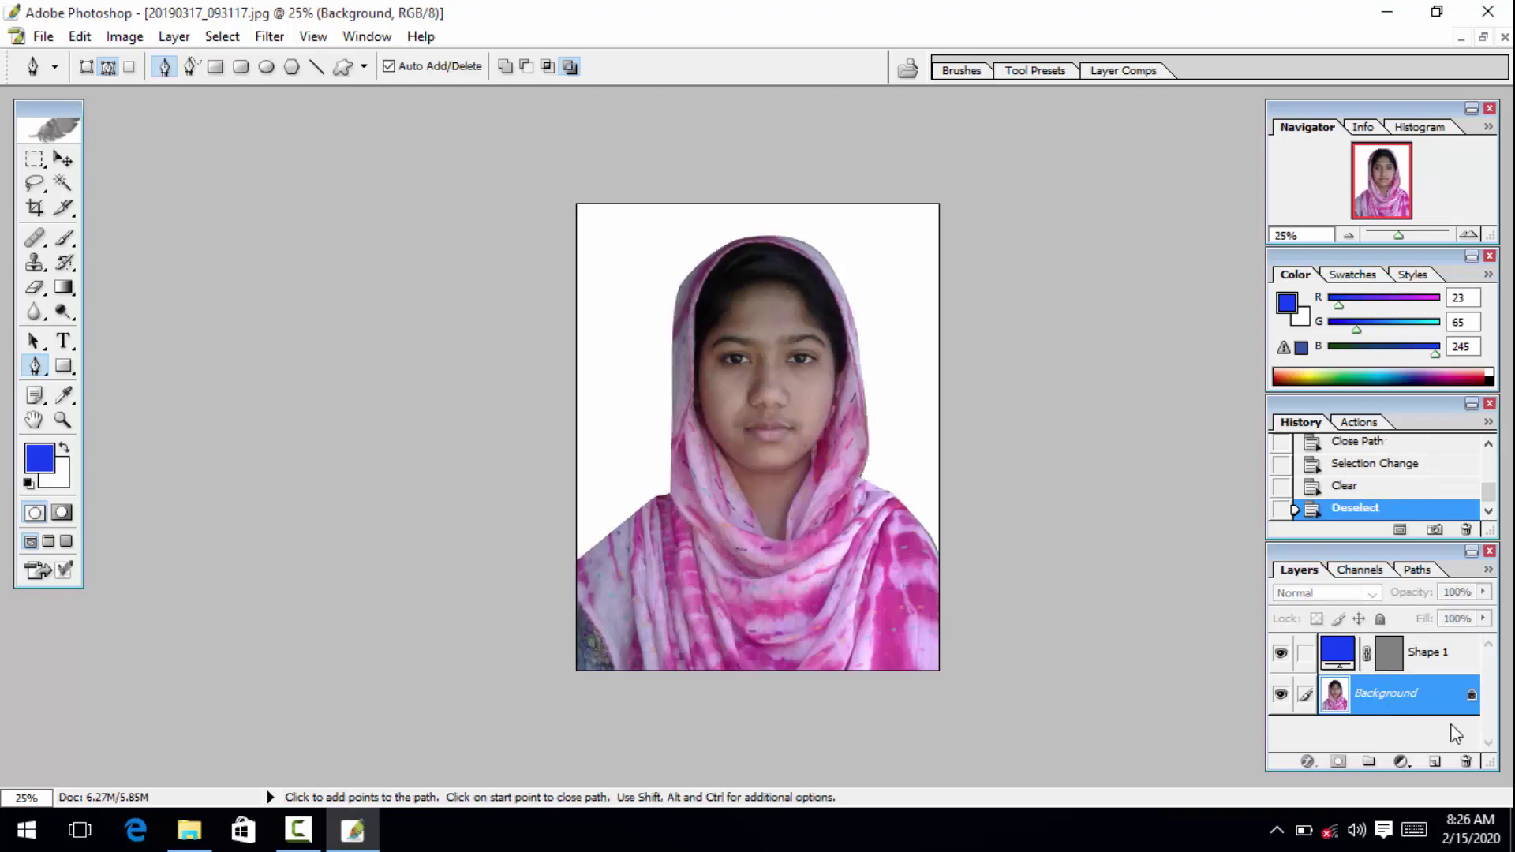
Step: Clone plain white backdrop over the rough edge where the shoulder meets the headscarf on the photo's left side
key(z)
click(781, 483)
click(781, 482)
click(781, 483)
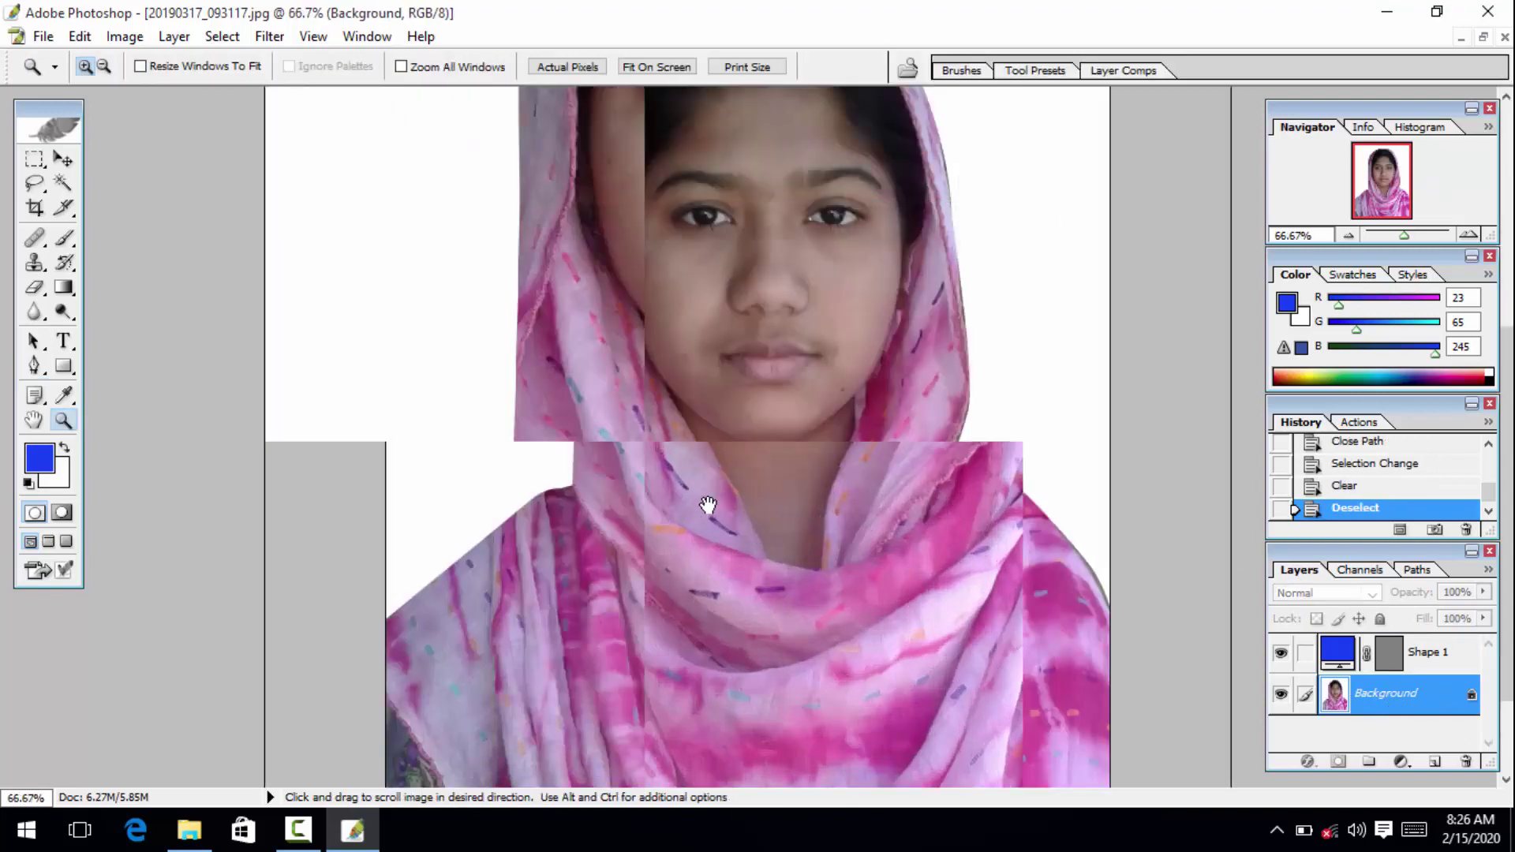
key(s)
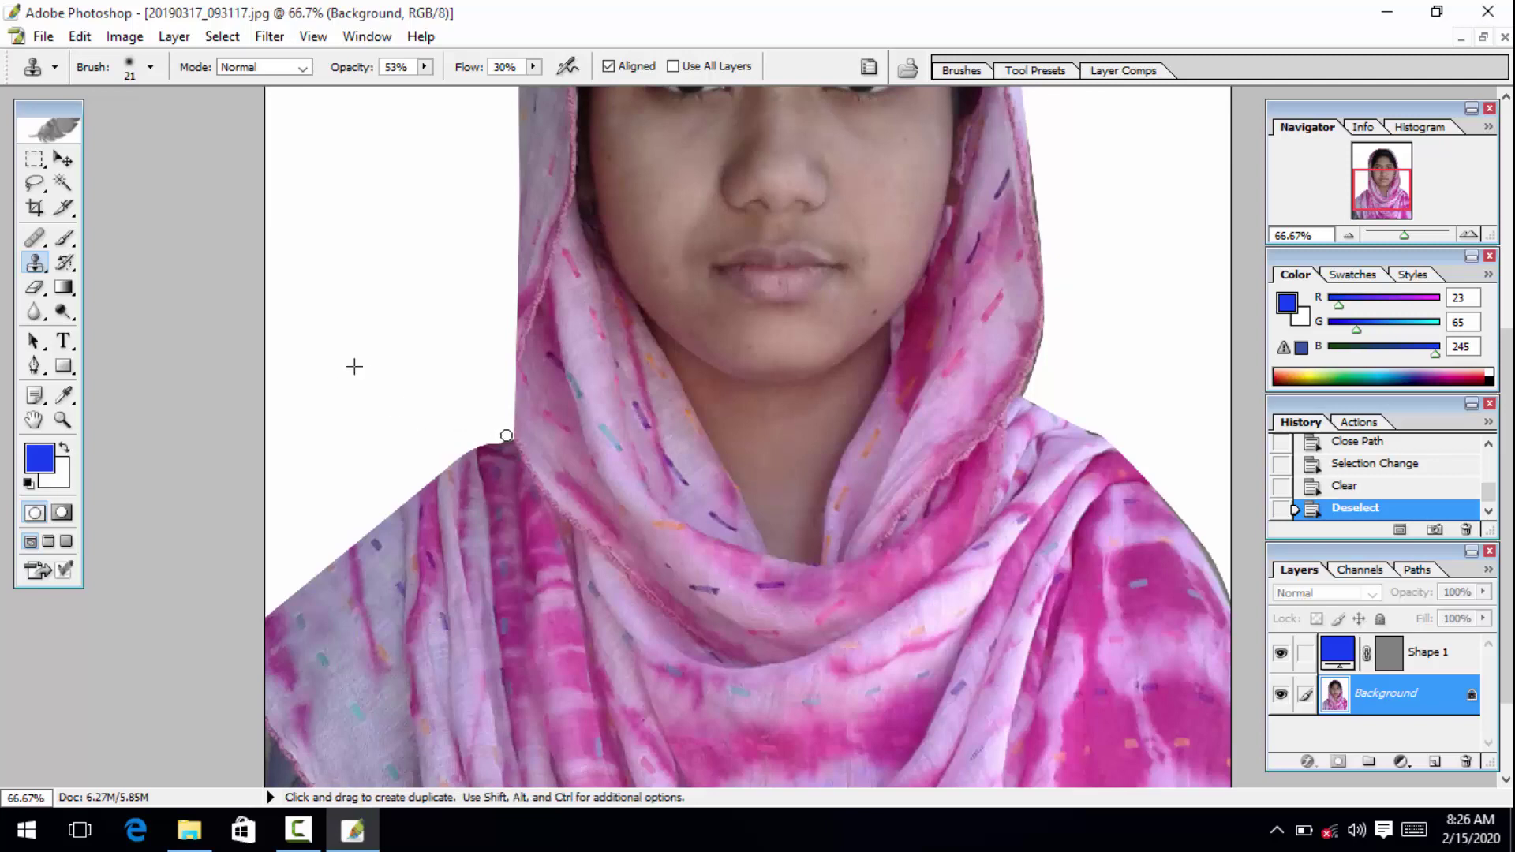
drag(501, 435, 485, 436)
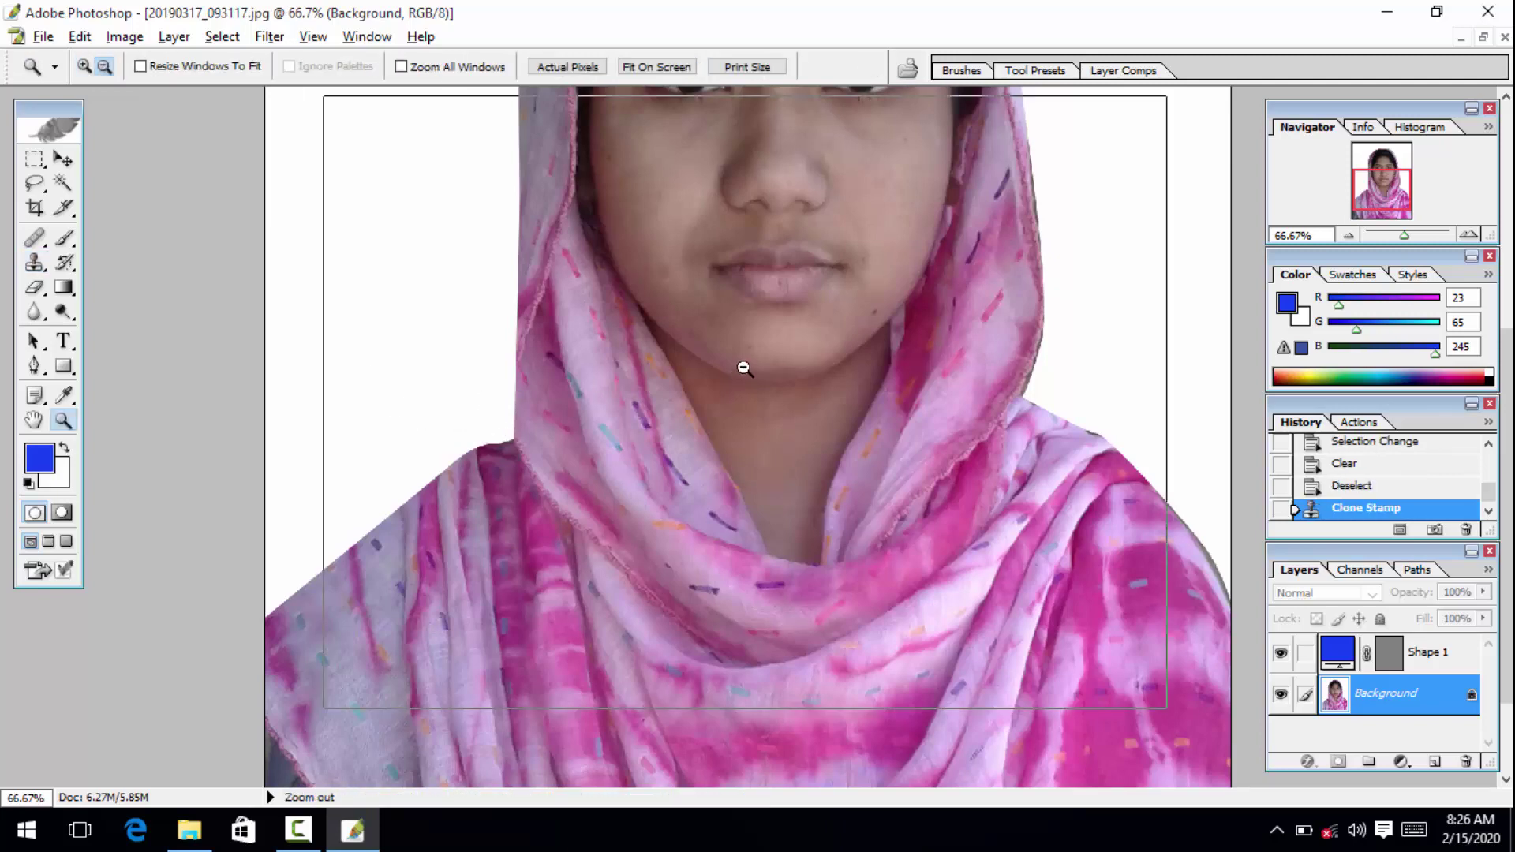
Step: Remove the small spots on the bridge of the nose with the Healing Brush, sampling clear skin beside them
alt+click(745, 363)
alt+click(750, 358)
click(757, 359)
click(757, 365)
click(757, 365)
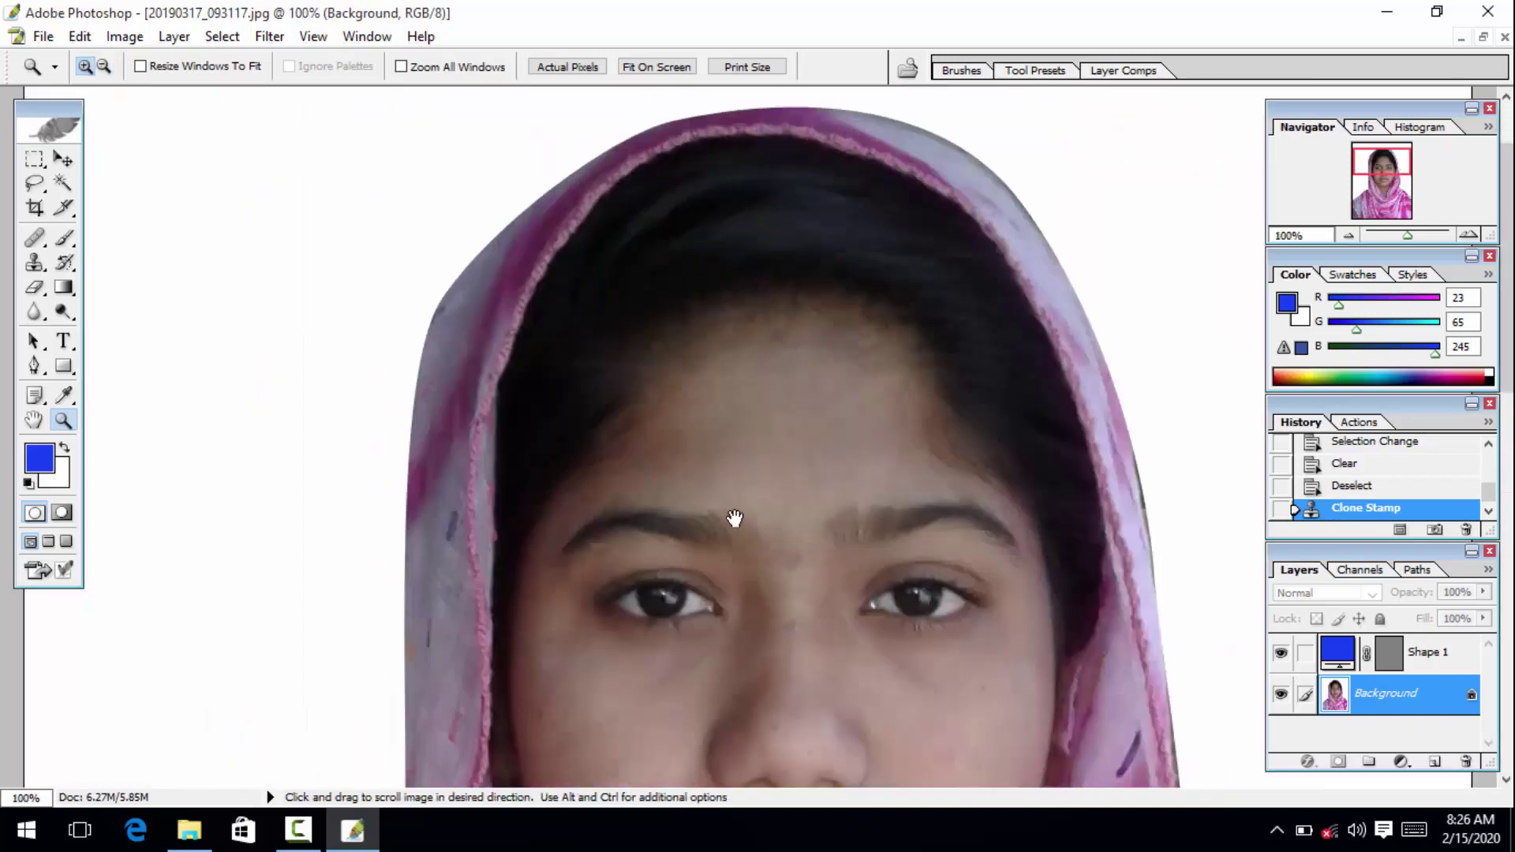
mouse_move(737, 517)
mouse_down()
mouse_move(784, 429)
mouse_move(726, 331)
mouse_move(670, 280)
mouse_up()
click(764, 457)
key(j)
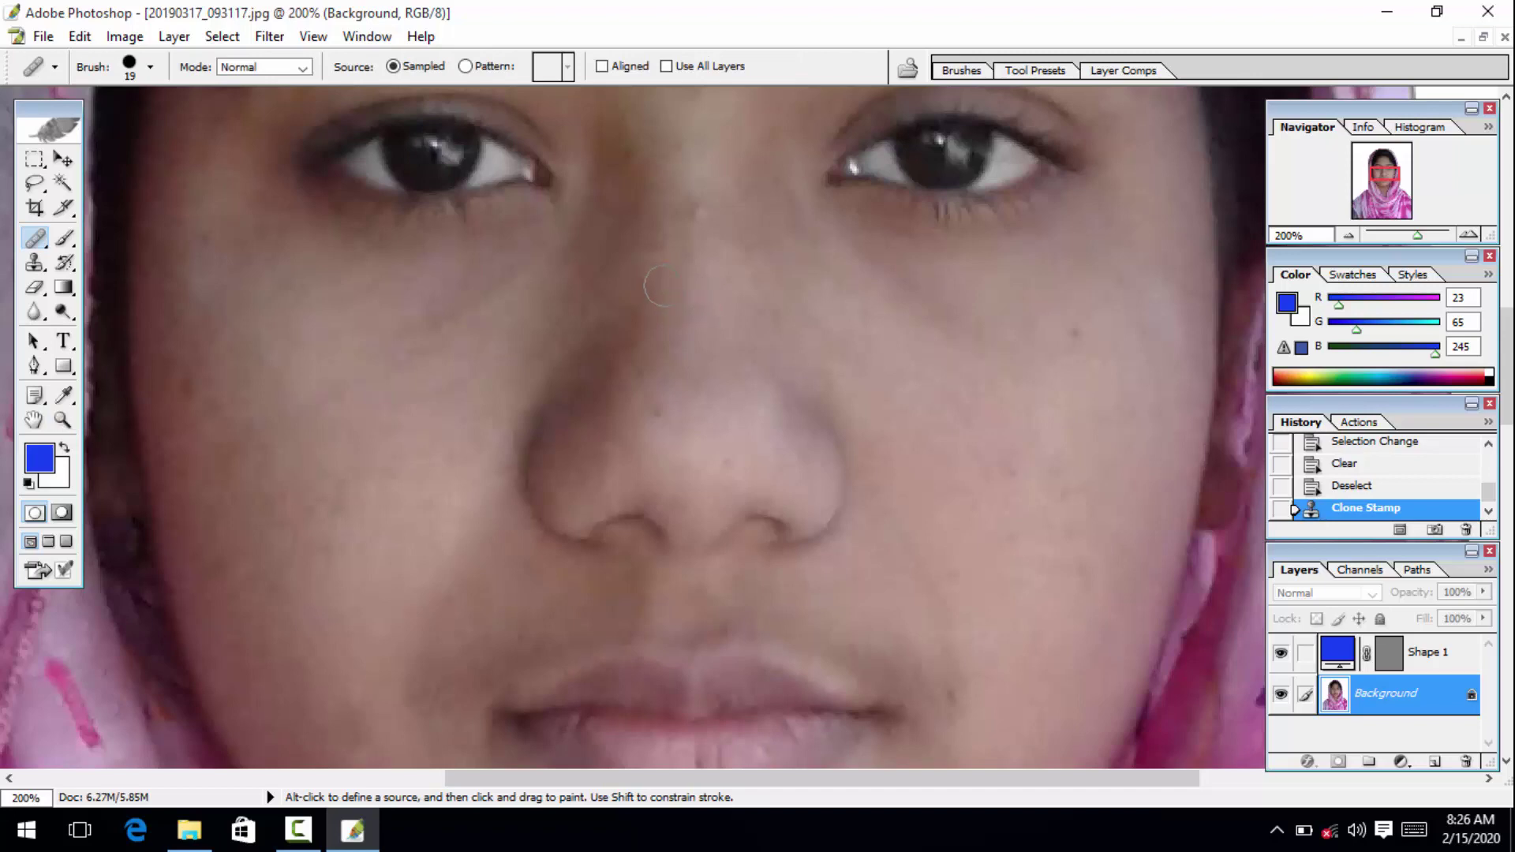
key(alt)
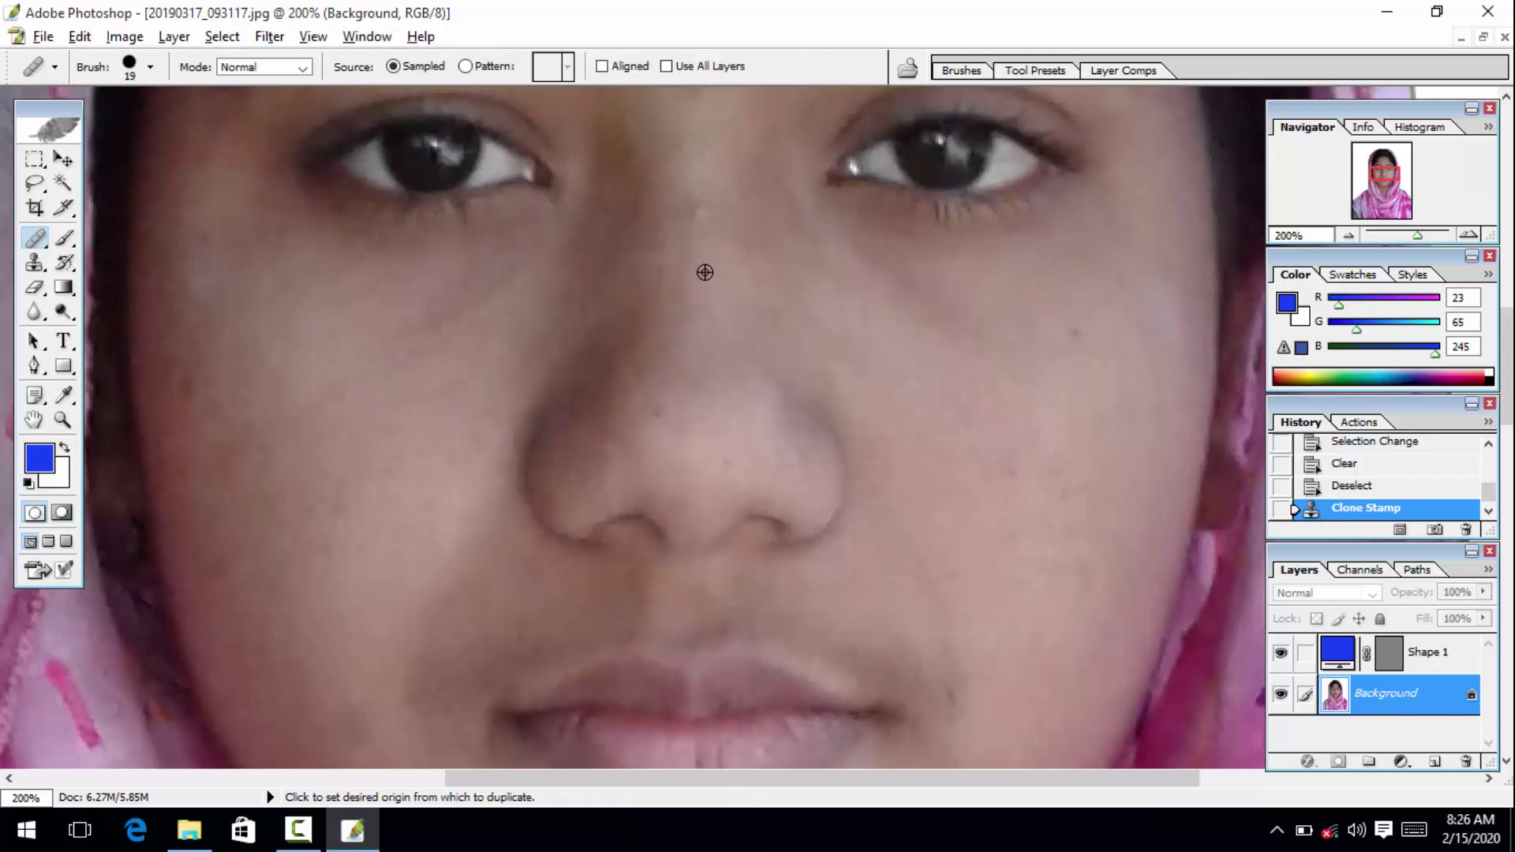
alt+click(710, 277)
alt+click(717, 265)
click(697, 211)
click(691, 357)
drag(683, 355, 724, 308)
Step: Heal the marks under the eye on the photo's left side and on the opposite cheek
alt+click(470, 297)
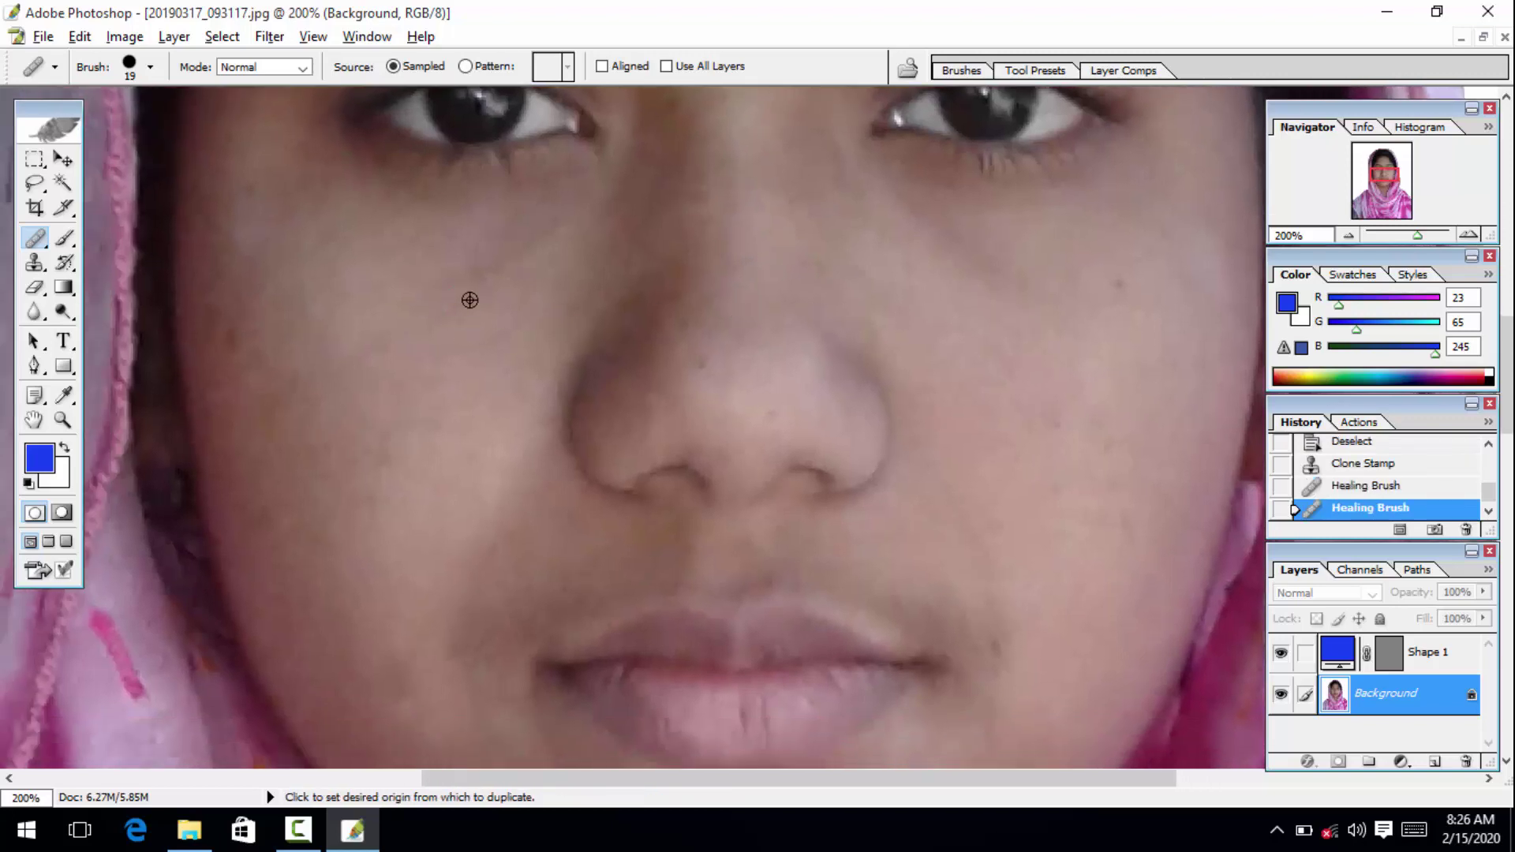
click(526, 235)
click(537, 230)
drag(492, 337, 355, 298)
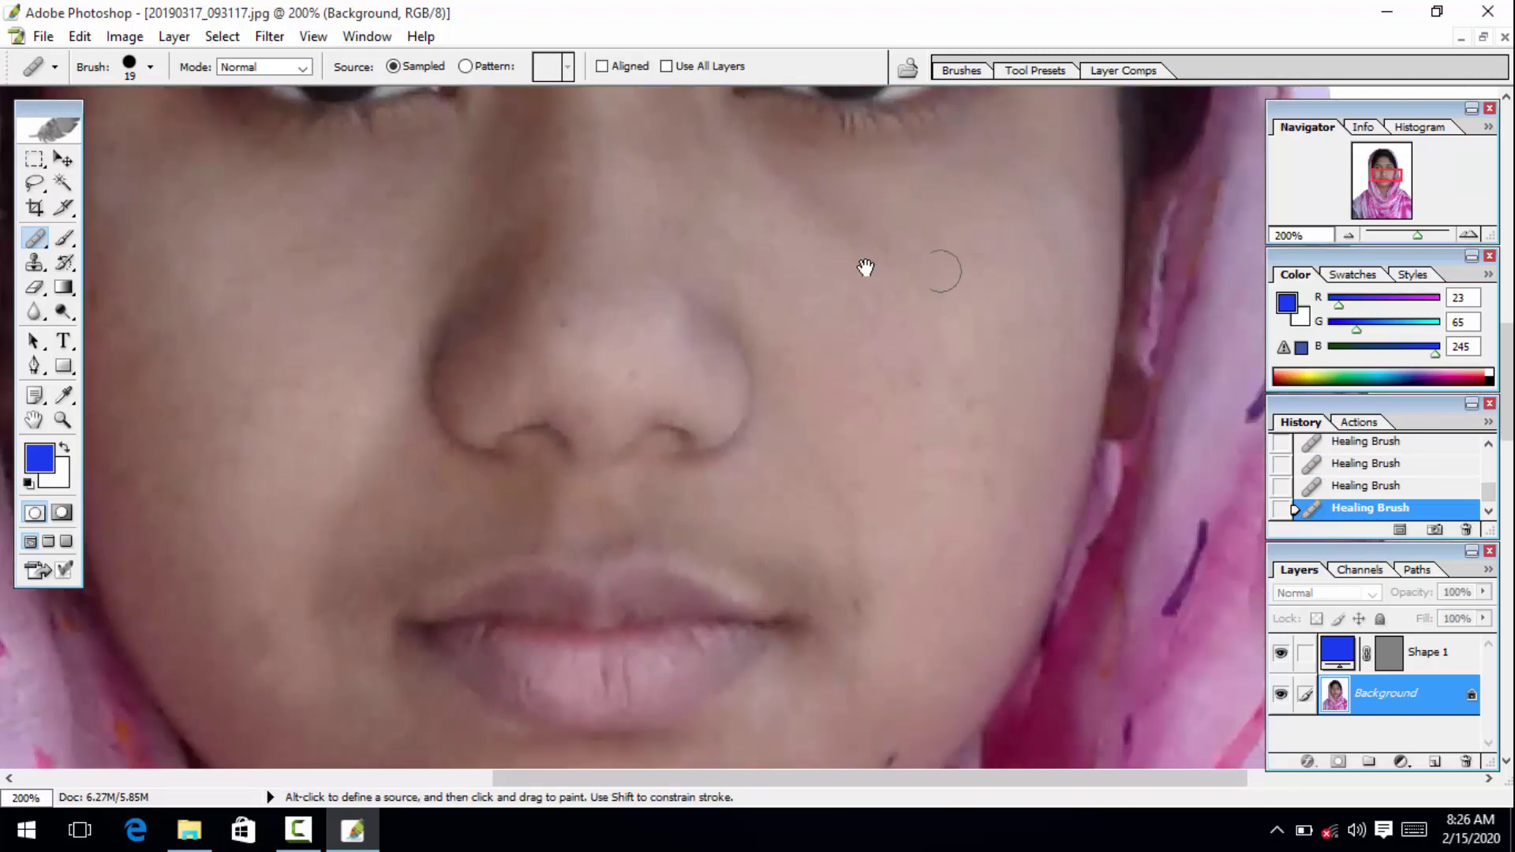
drag(865, 268, 875, 418)
click(848, 351)
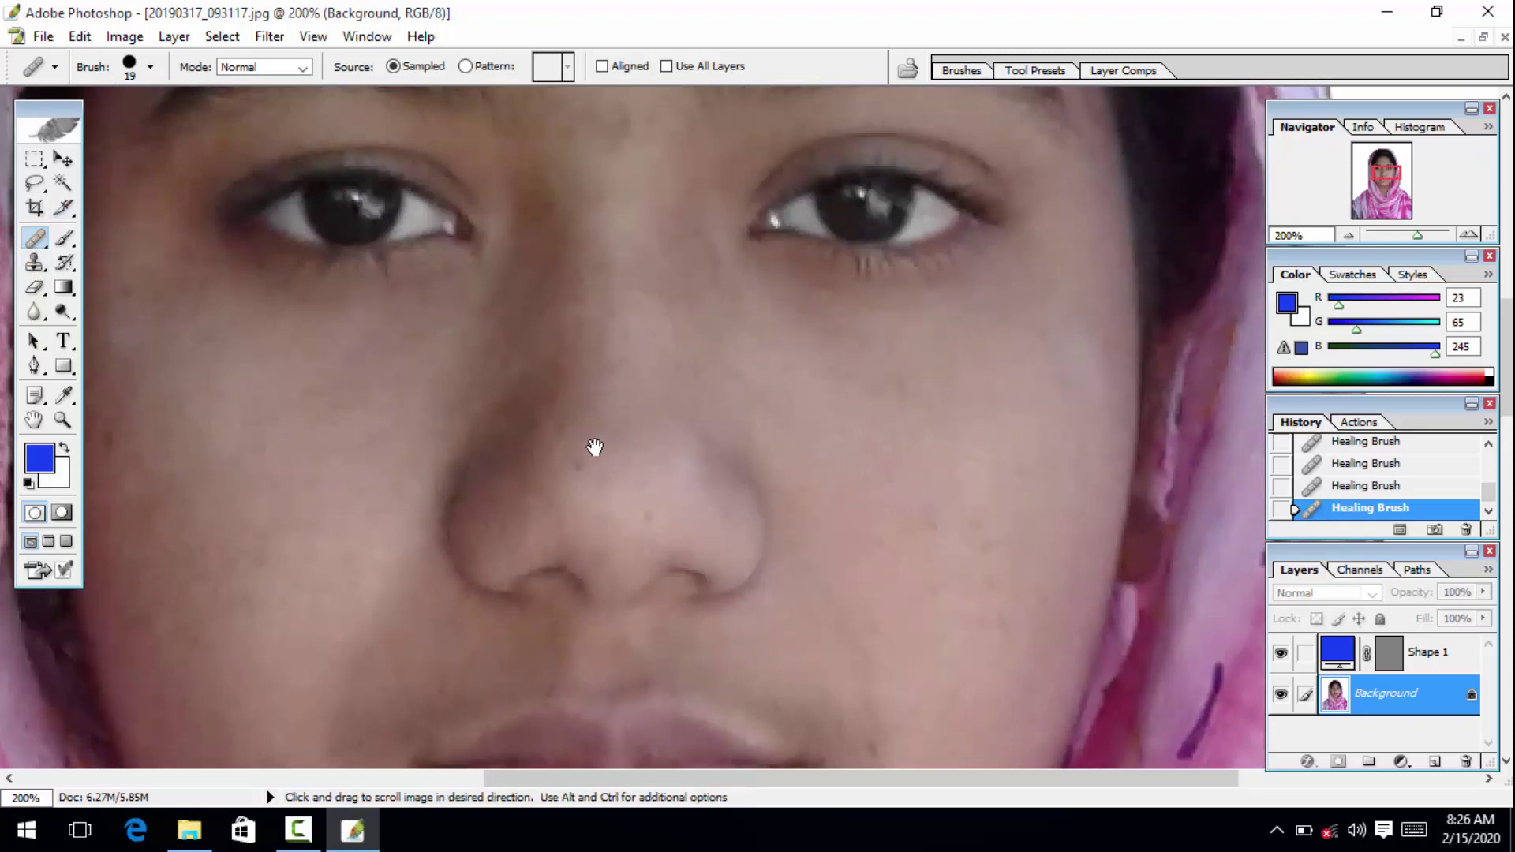
Step: Heal the lower cheek beside the mouth on the photo's left side, sampling clear skin next to the nose
drag(591, 446, 939, 379)
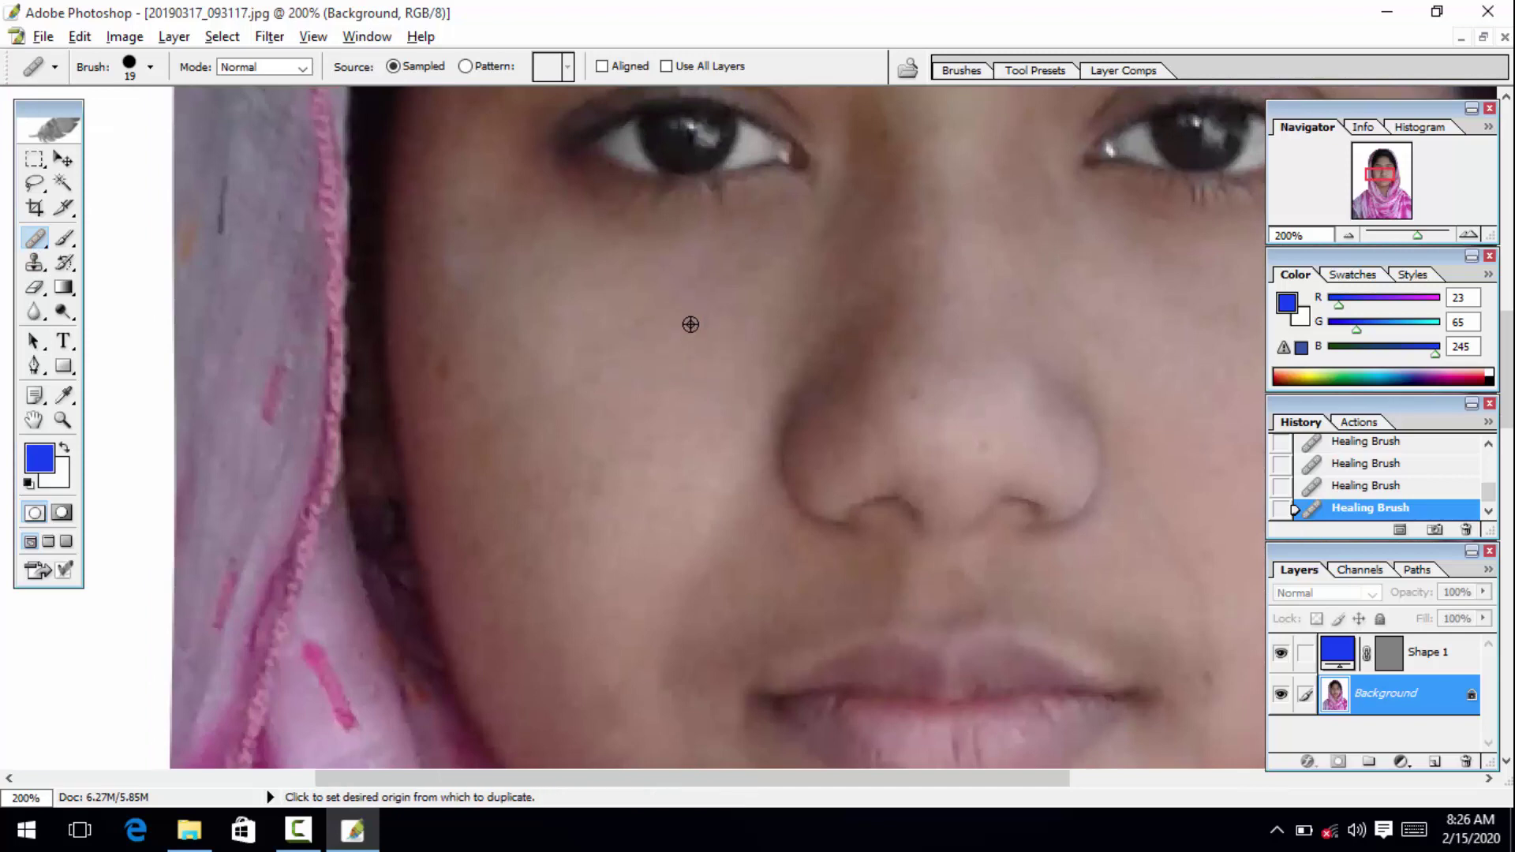
drag(659, 504, 672, 425)
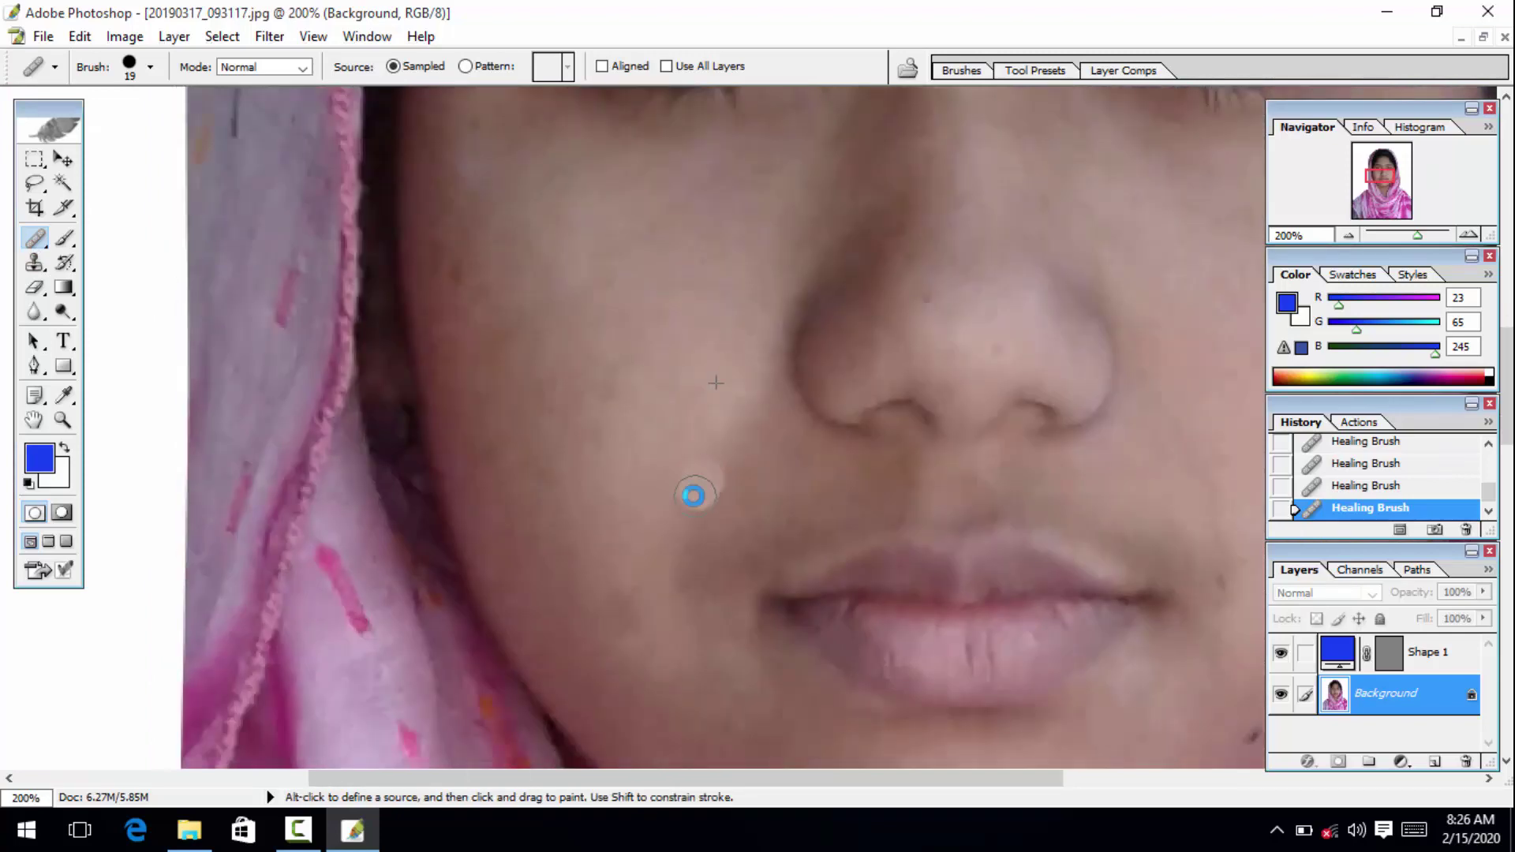
alt+click(730, 311)
click(689, 518)
drag(690, 518, 599, 519)
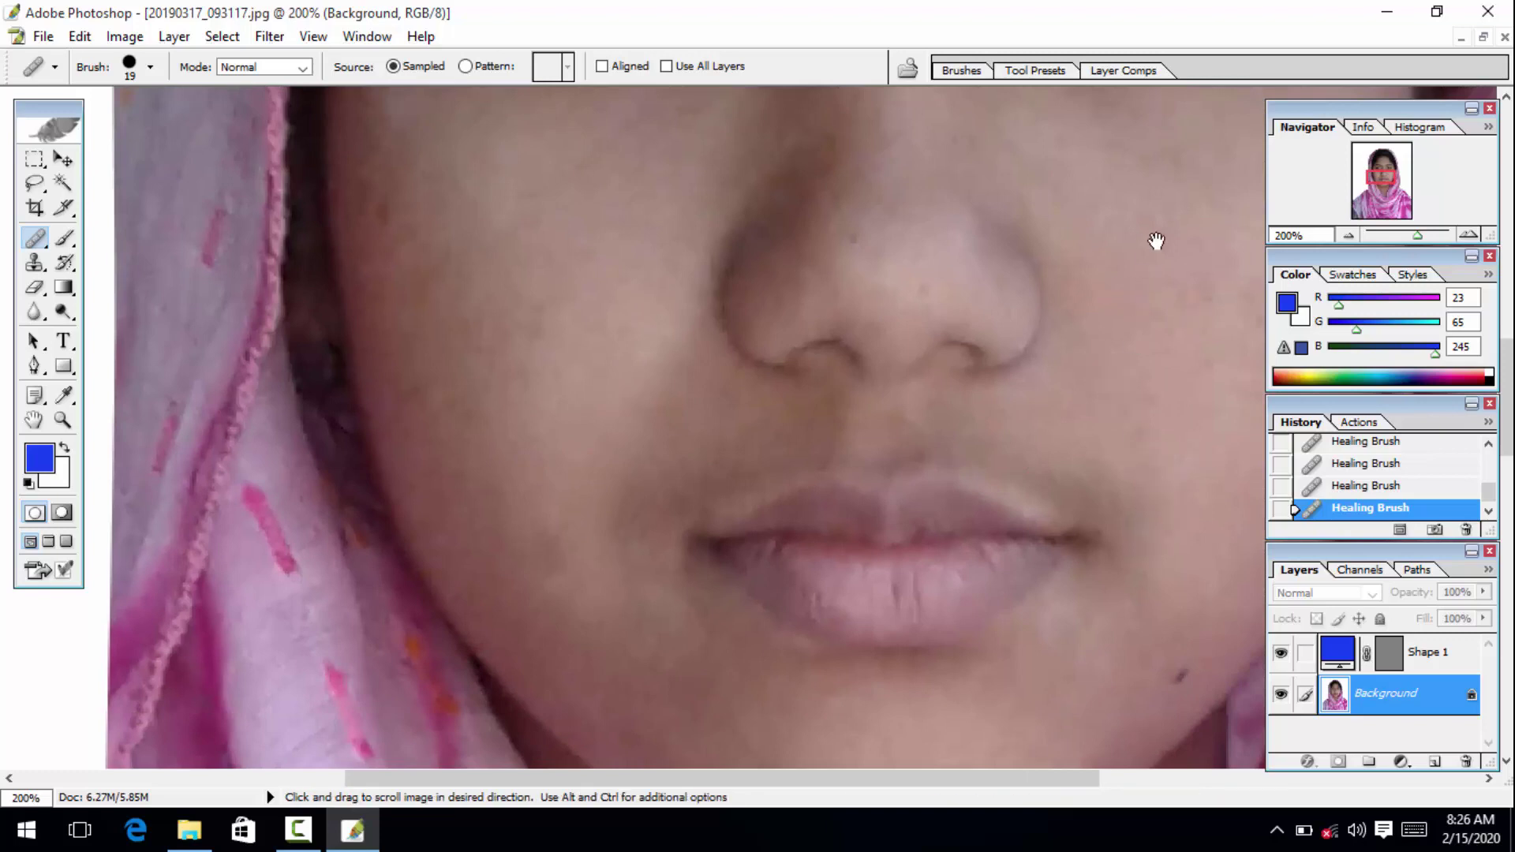
drag(1154, 243, 1150, 639)
key(z)
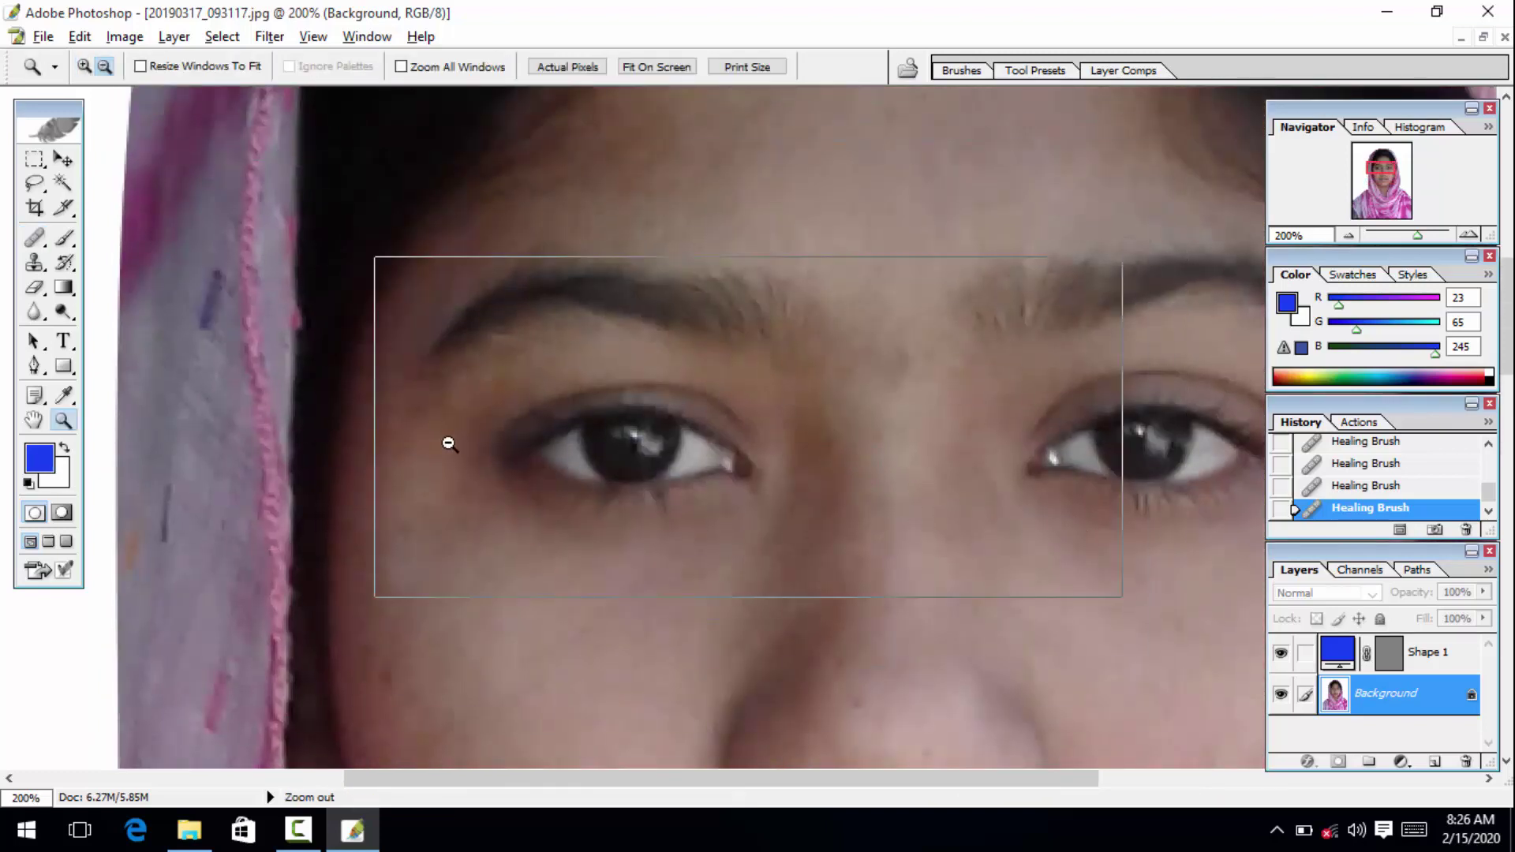
alt+click(447, 439)
alt+click(399, 430)
alt+click(399, 429)
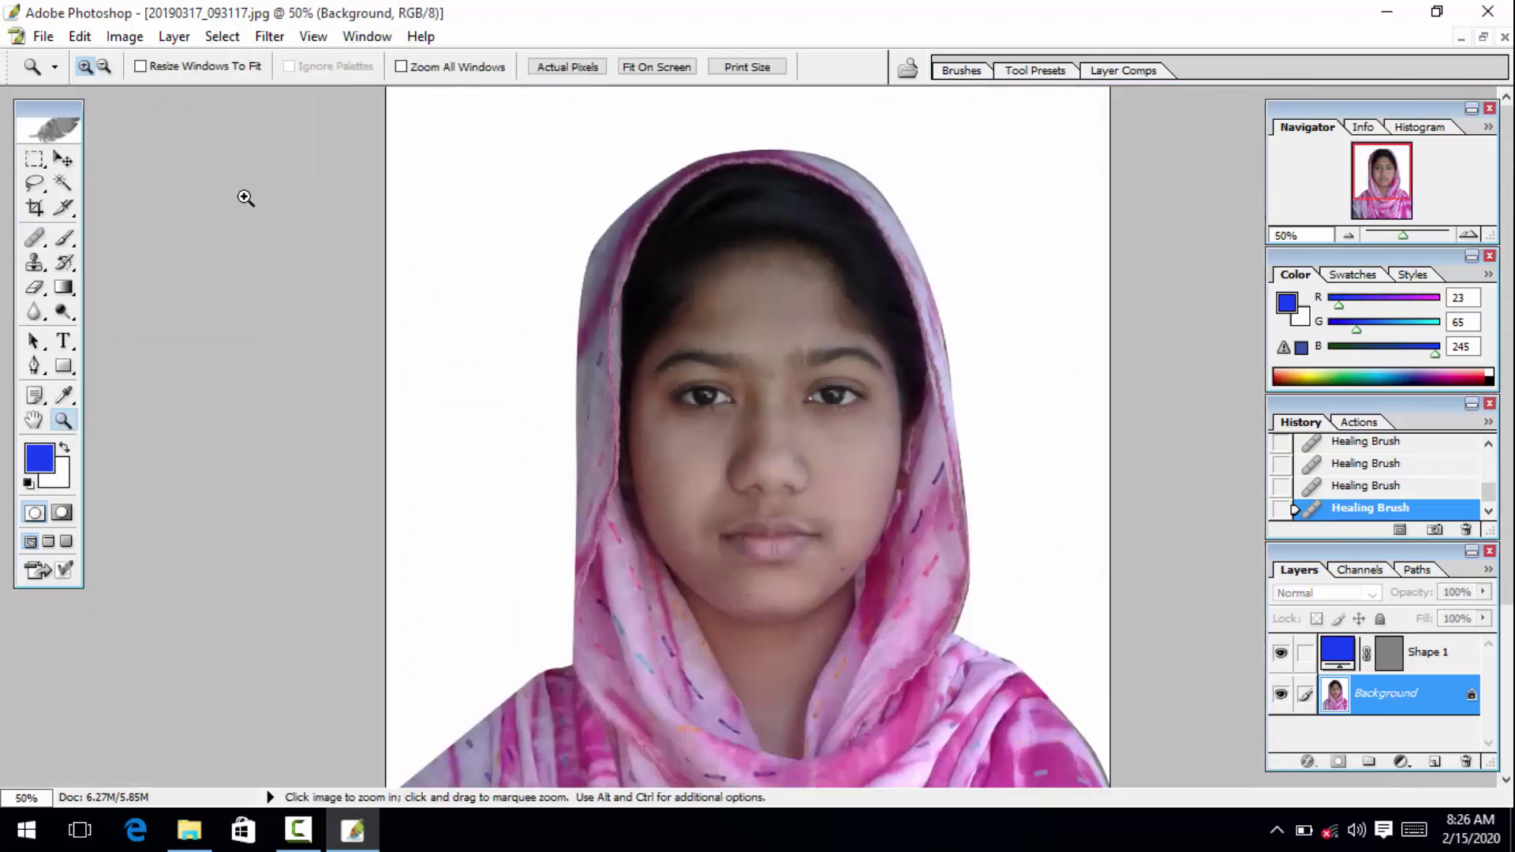
Step: Apply the Imagenomic Noiseware Professional noise-reduction filter to the Background layer with the Default settings
click(270, 36)
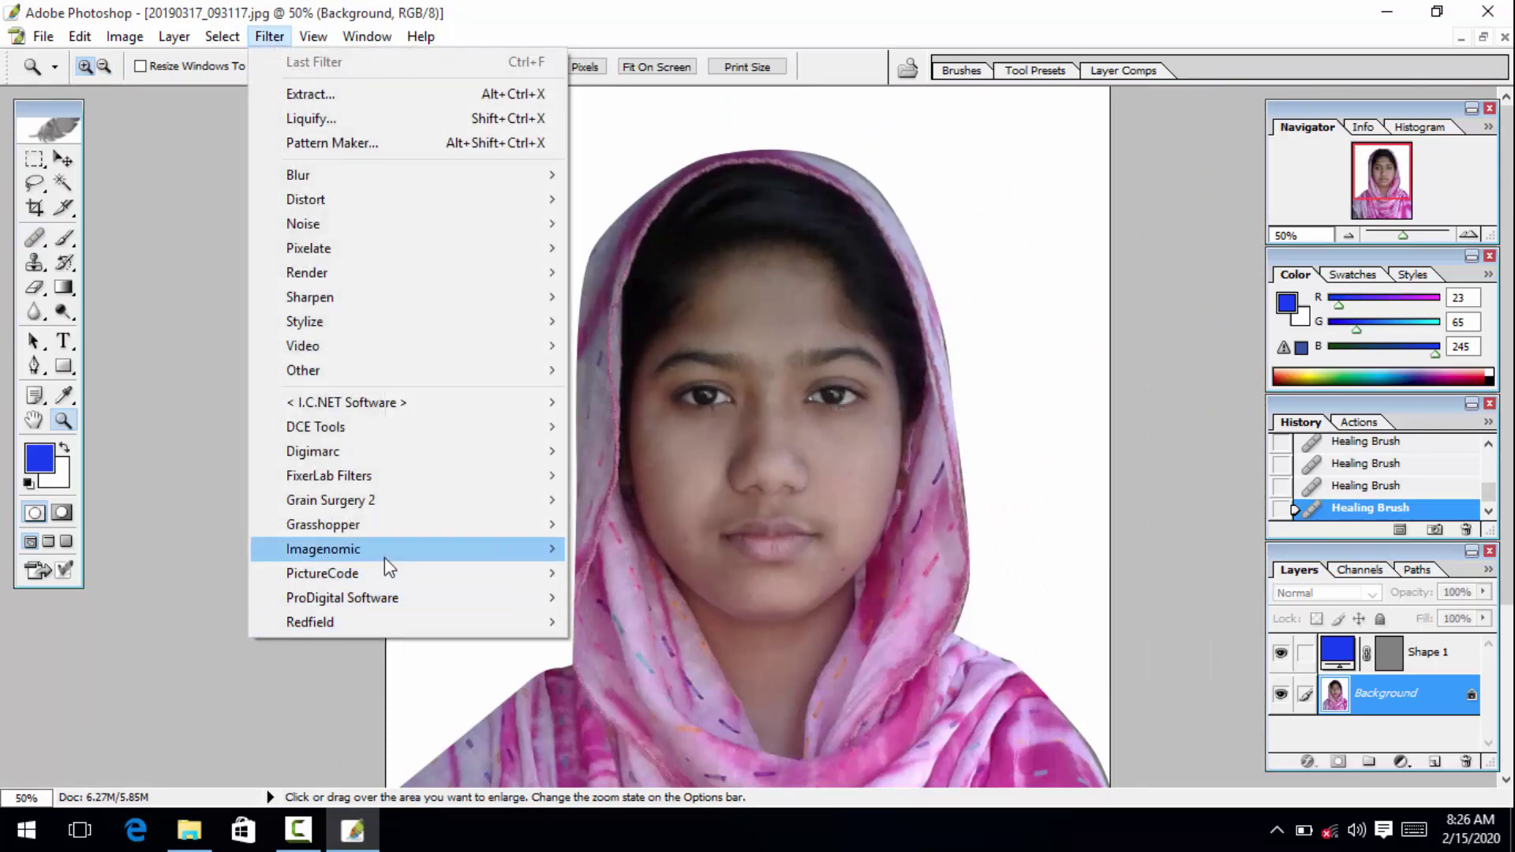
mouse_move(385, 557)
click(726, 555)
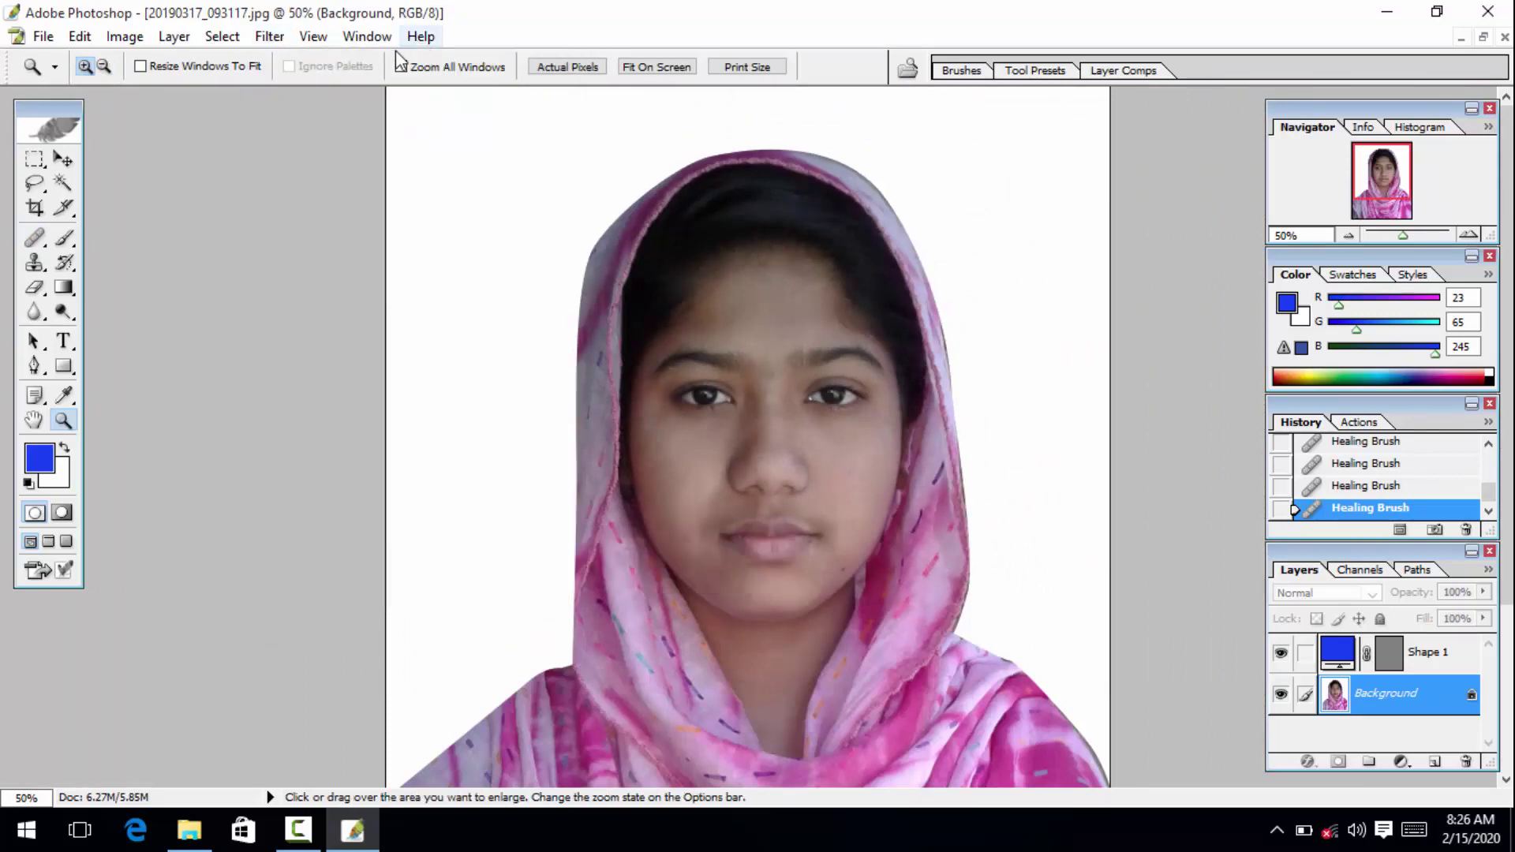
click(267, 37)
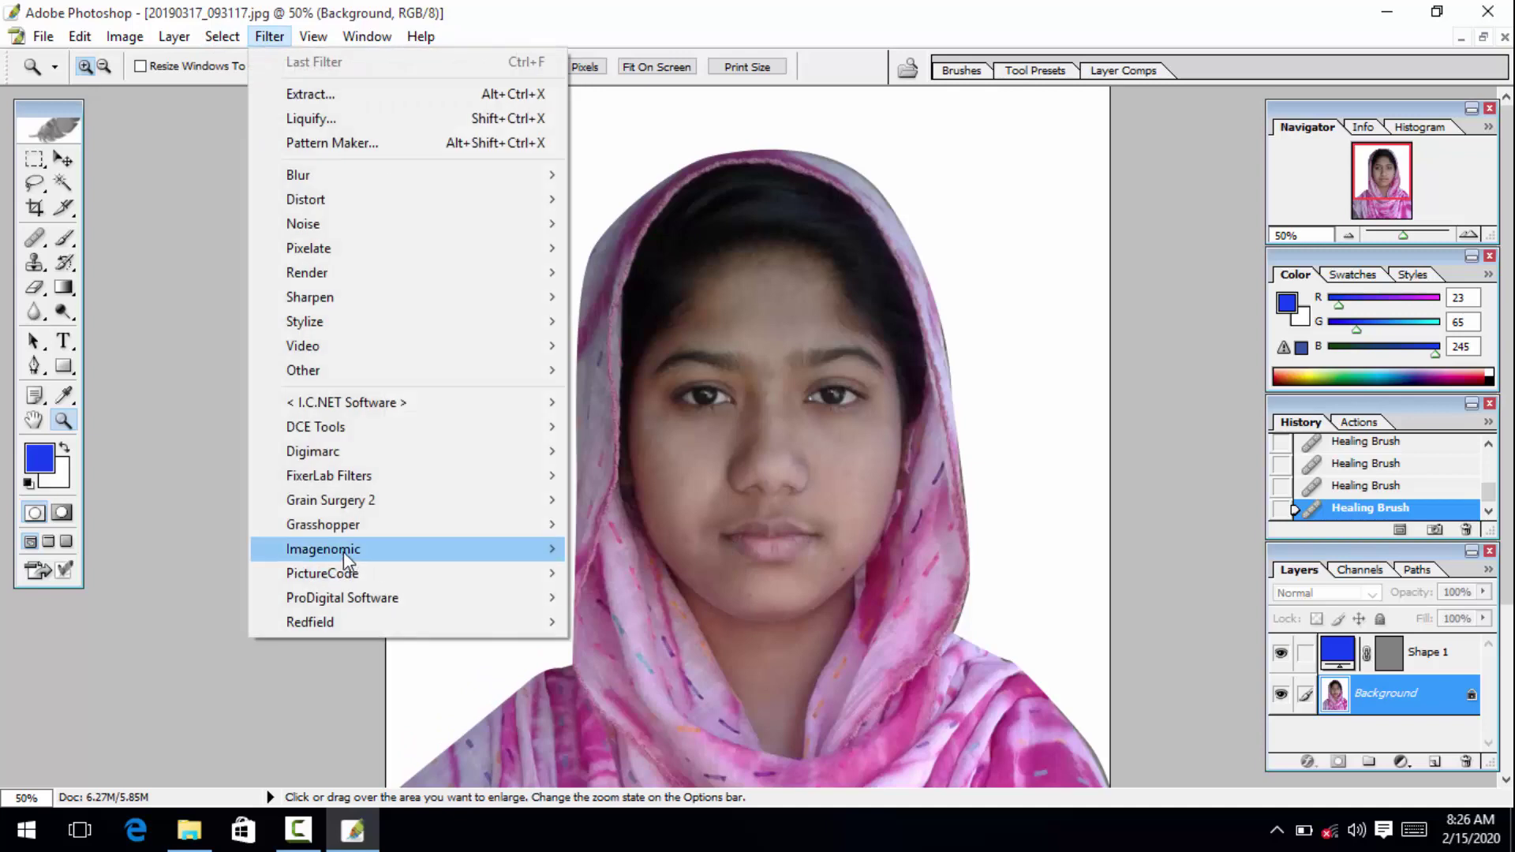
mouse_move(344, 551)
click(621, 556)
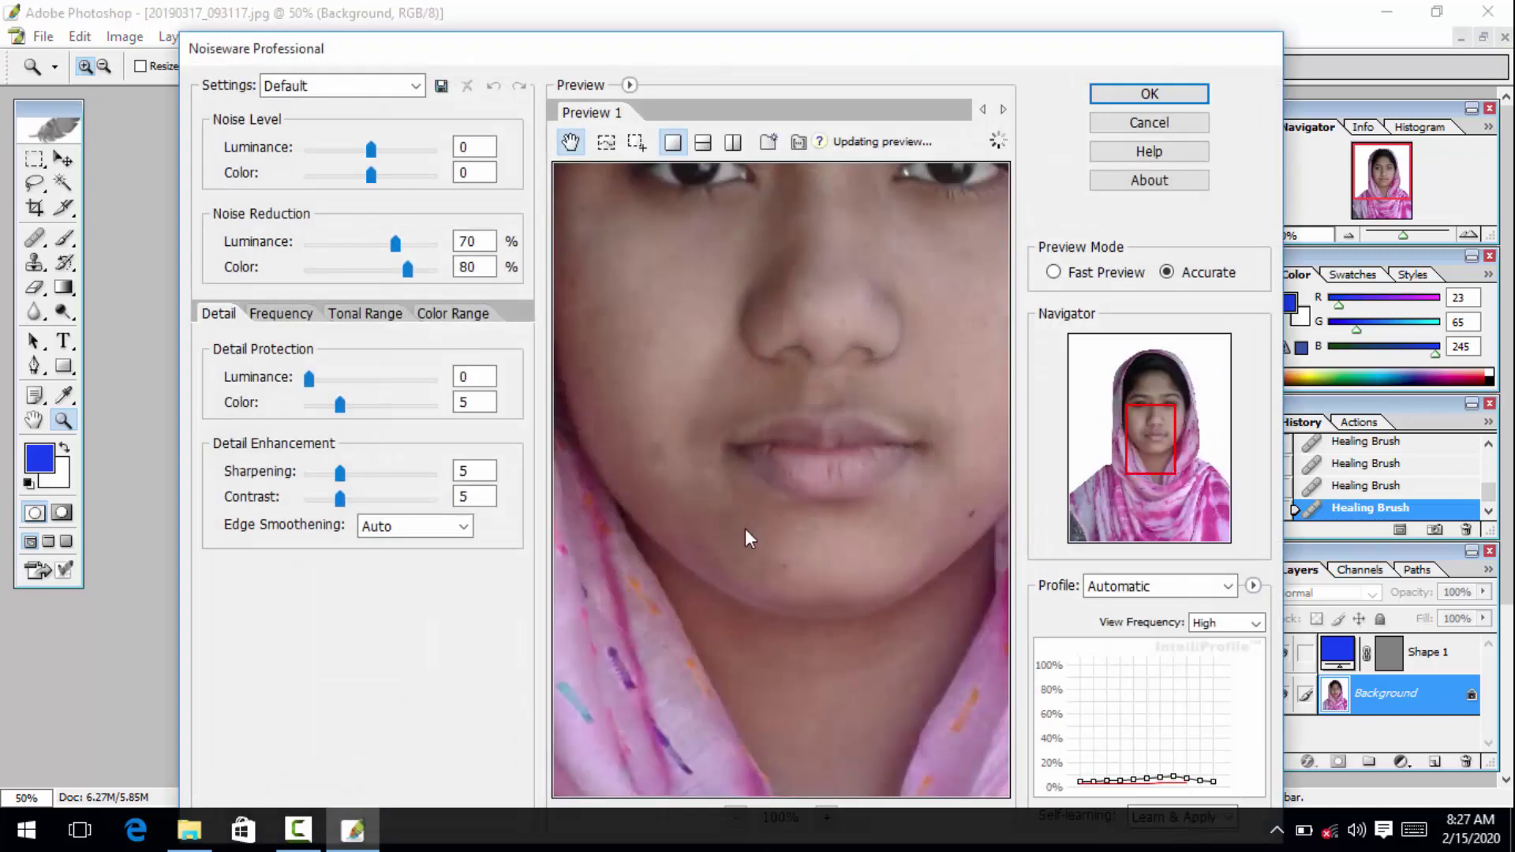
click(1152, 96)
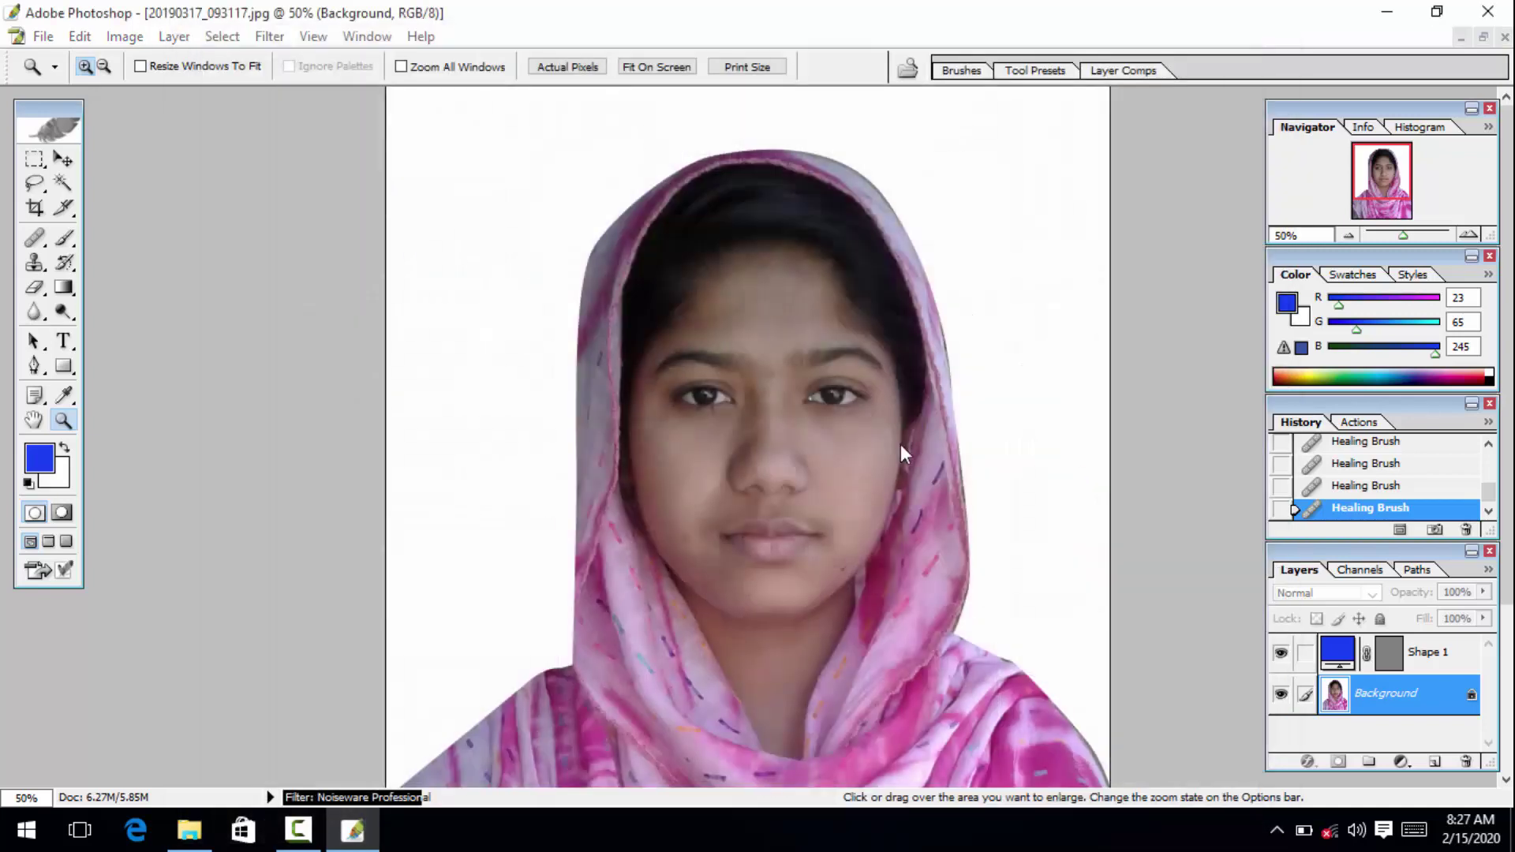
Step: Delete the Shape 1 layer so that only the Background layer is left
click(729, 518)
click(729, 517)
alt+click(729, 518)
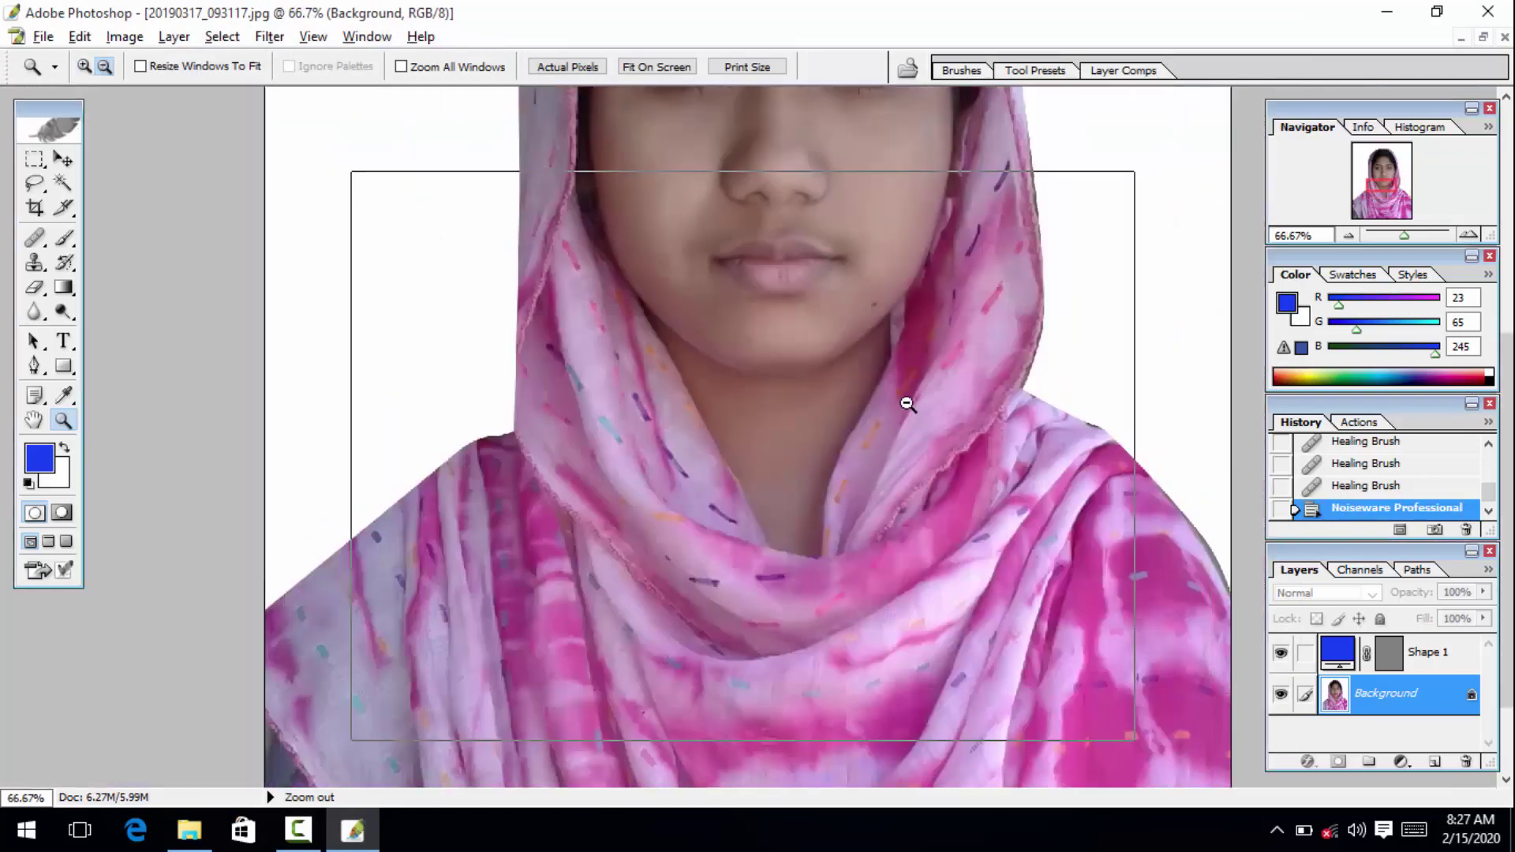
alt+click(812, 415)
alt+click(812, 415)
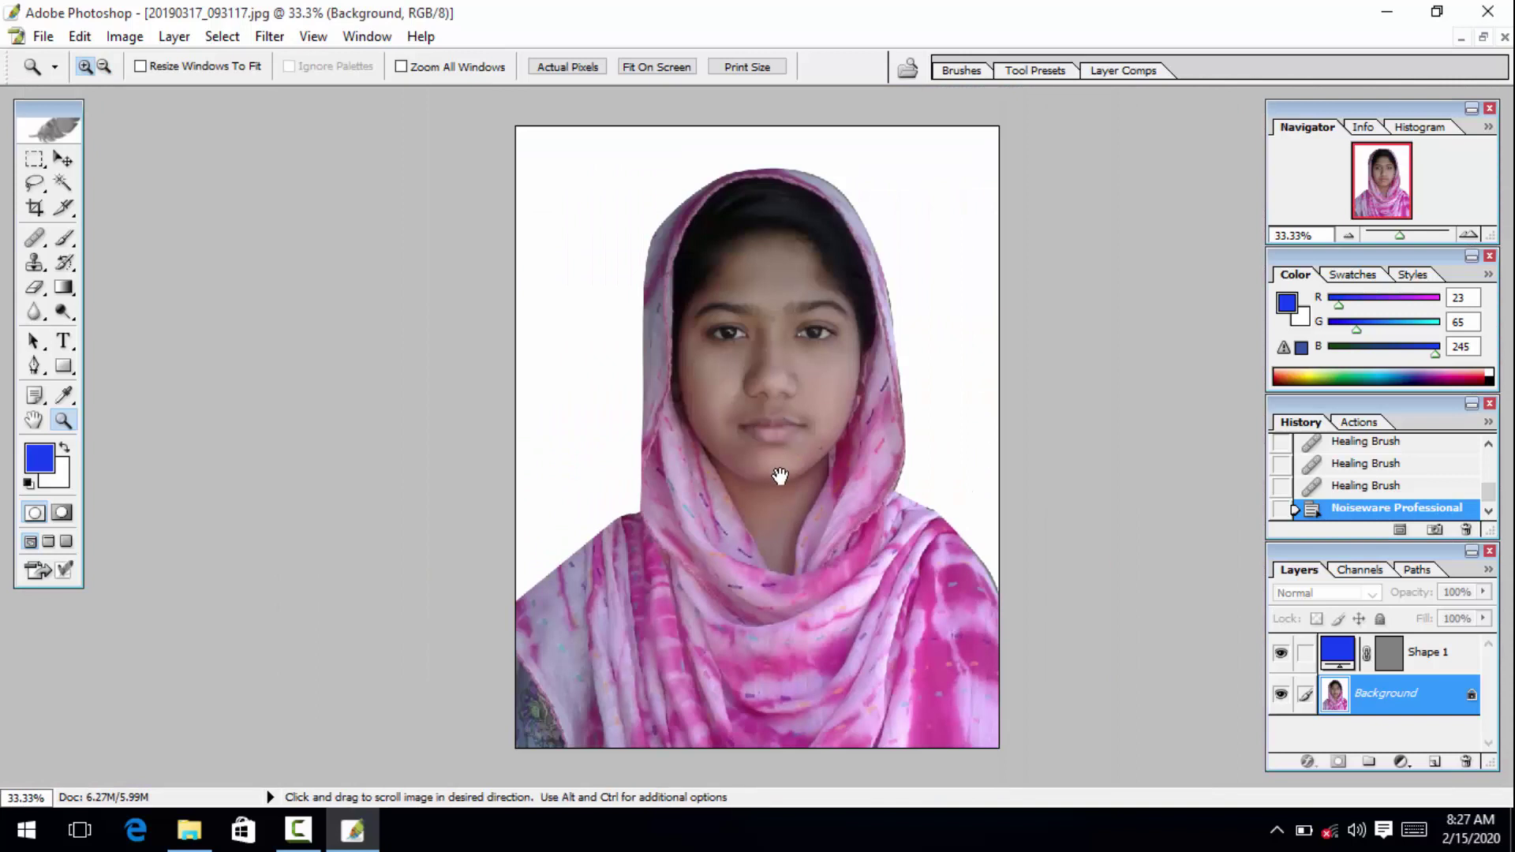
click(828, 447)
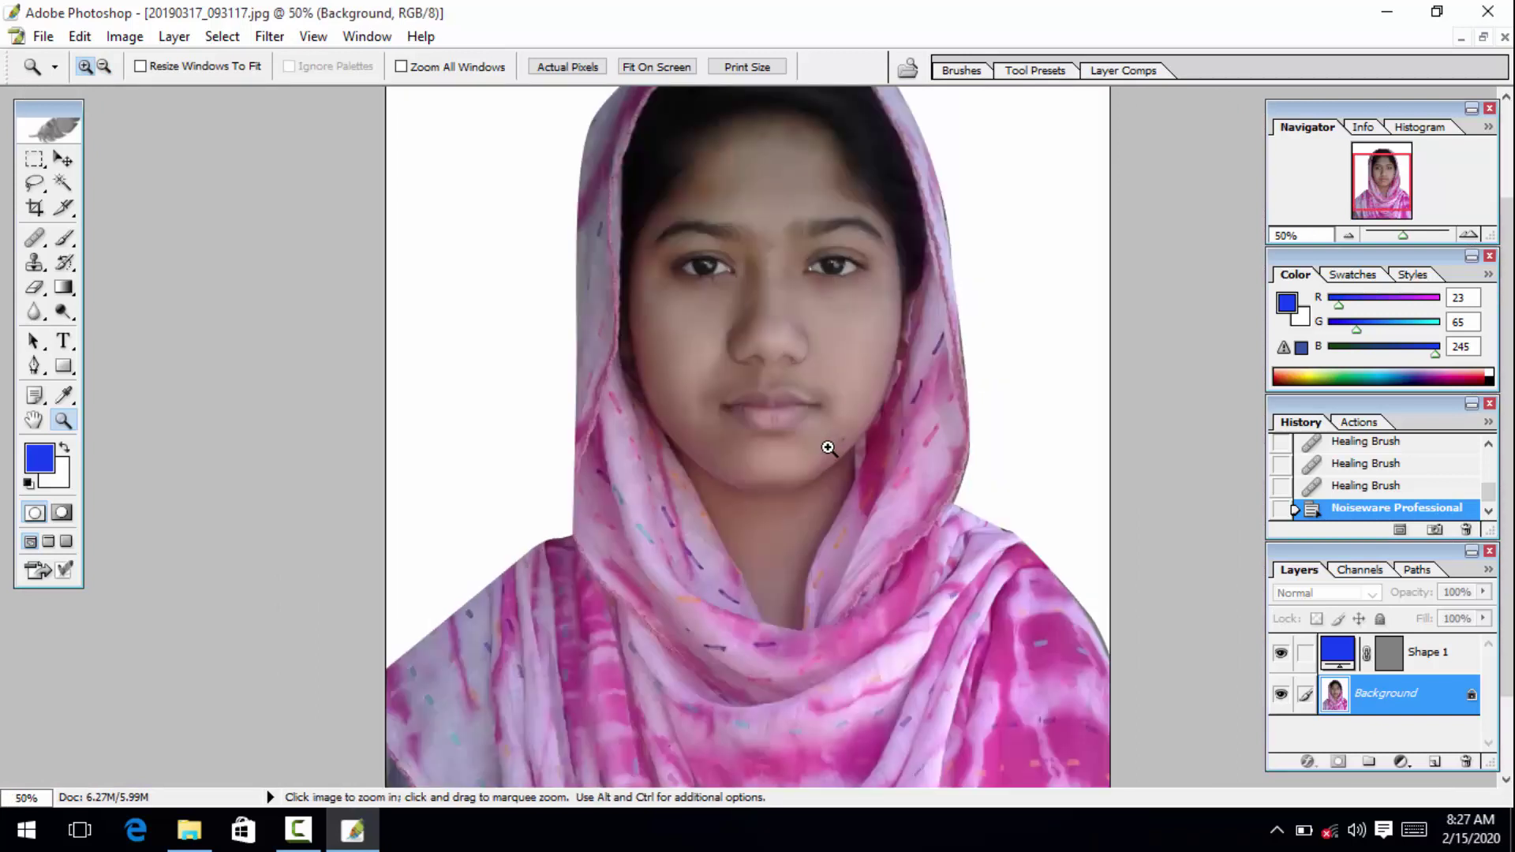
click(1415, 672)
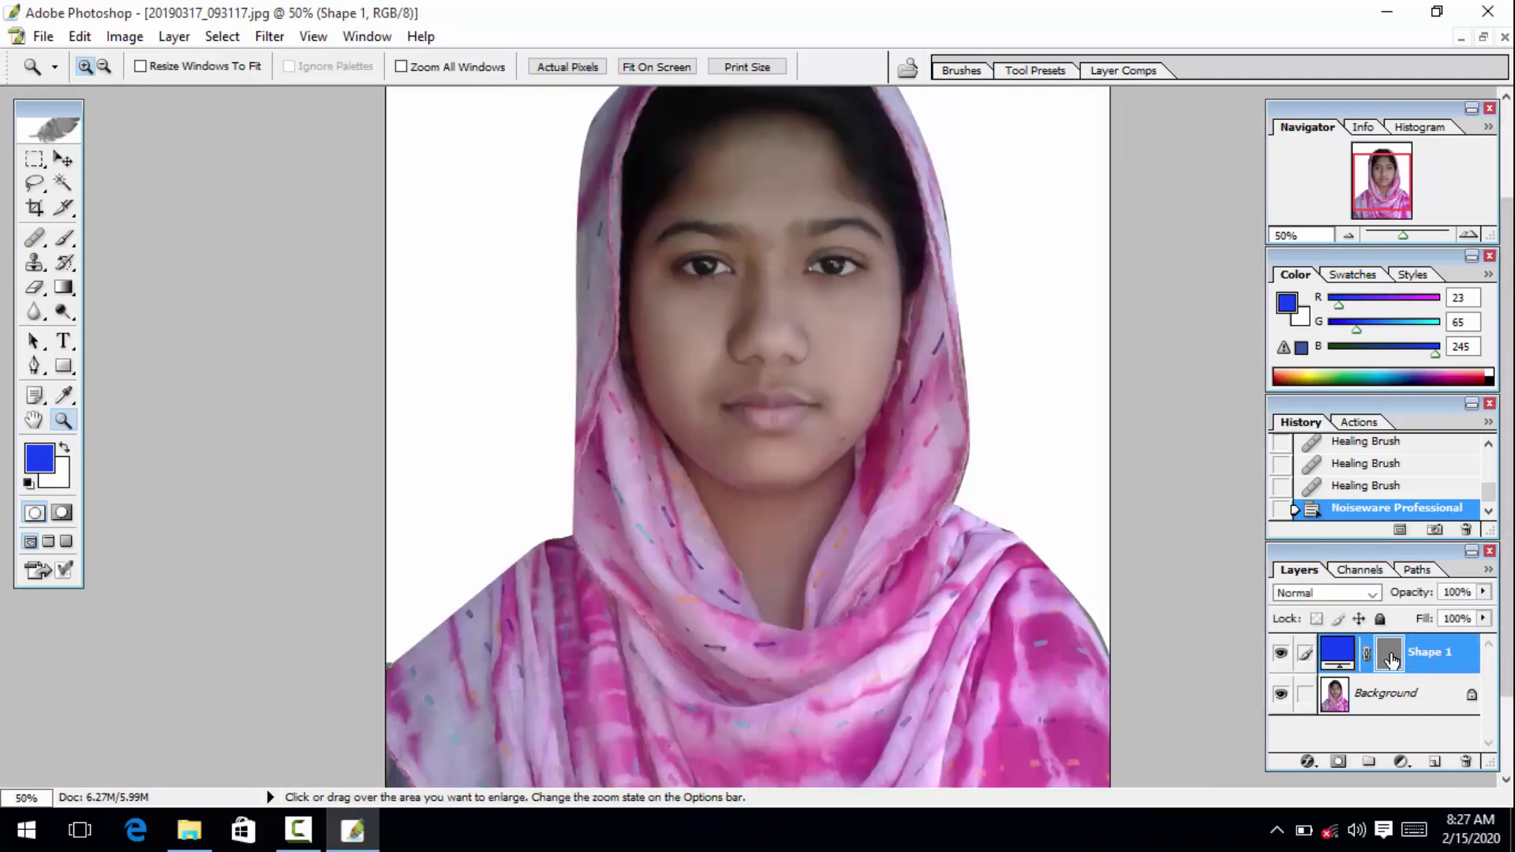
drag(1455, 652, 1465, 762)
Step: Select the face and neck skin with the Magic Wand at tolerance 32, adding the missed cheek patches and both eyebrows
scroll(895, 495, up, 2)
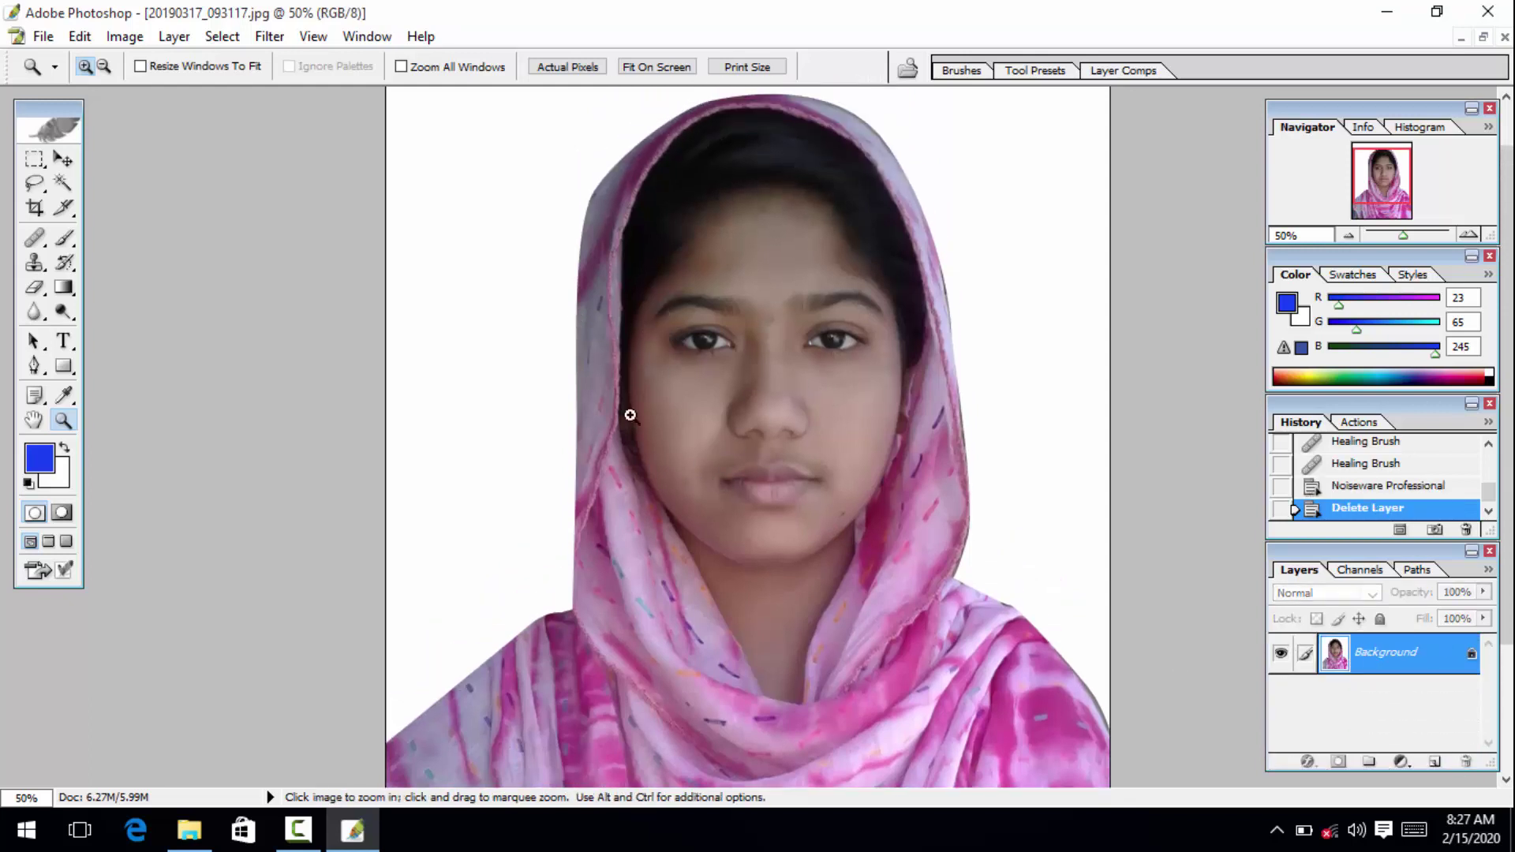
key(w)
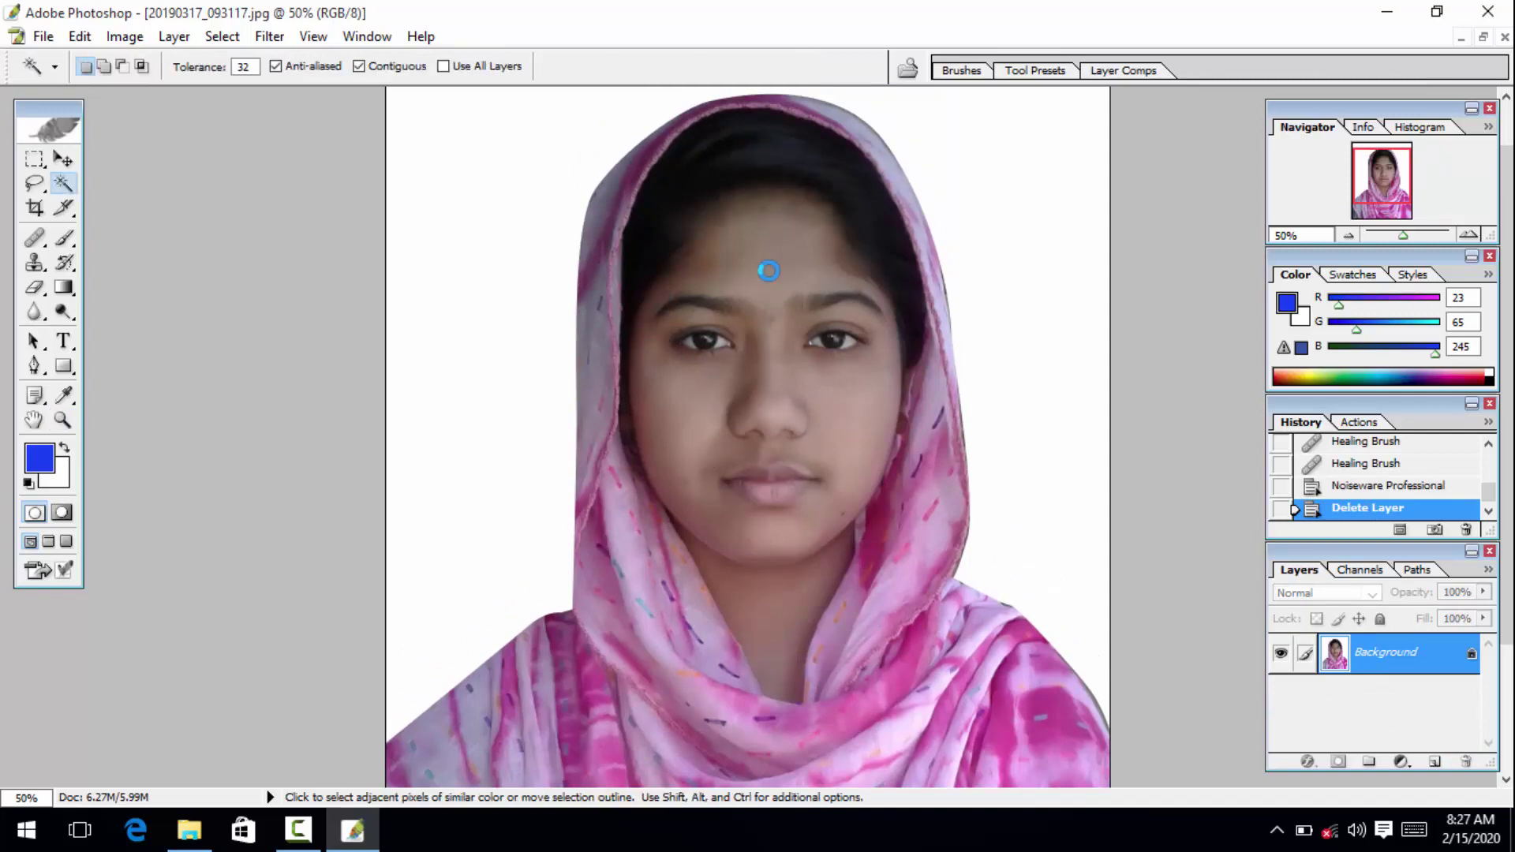
click(767, 270)
shift+click(663, 379)
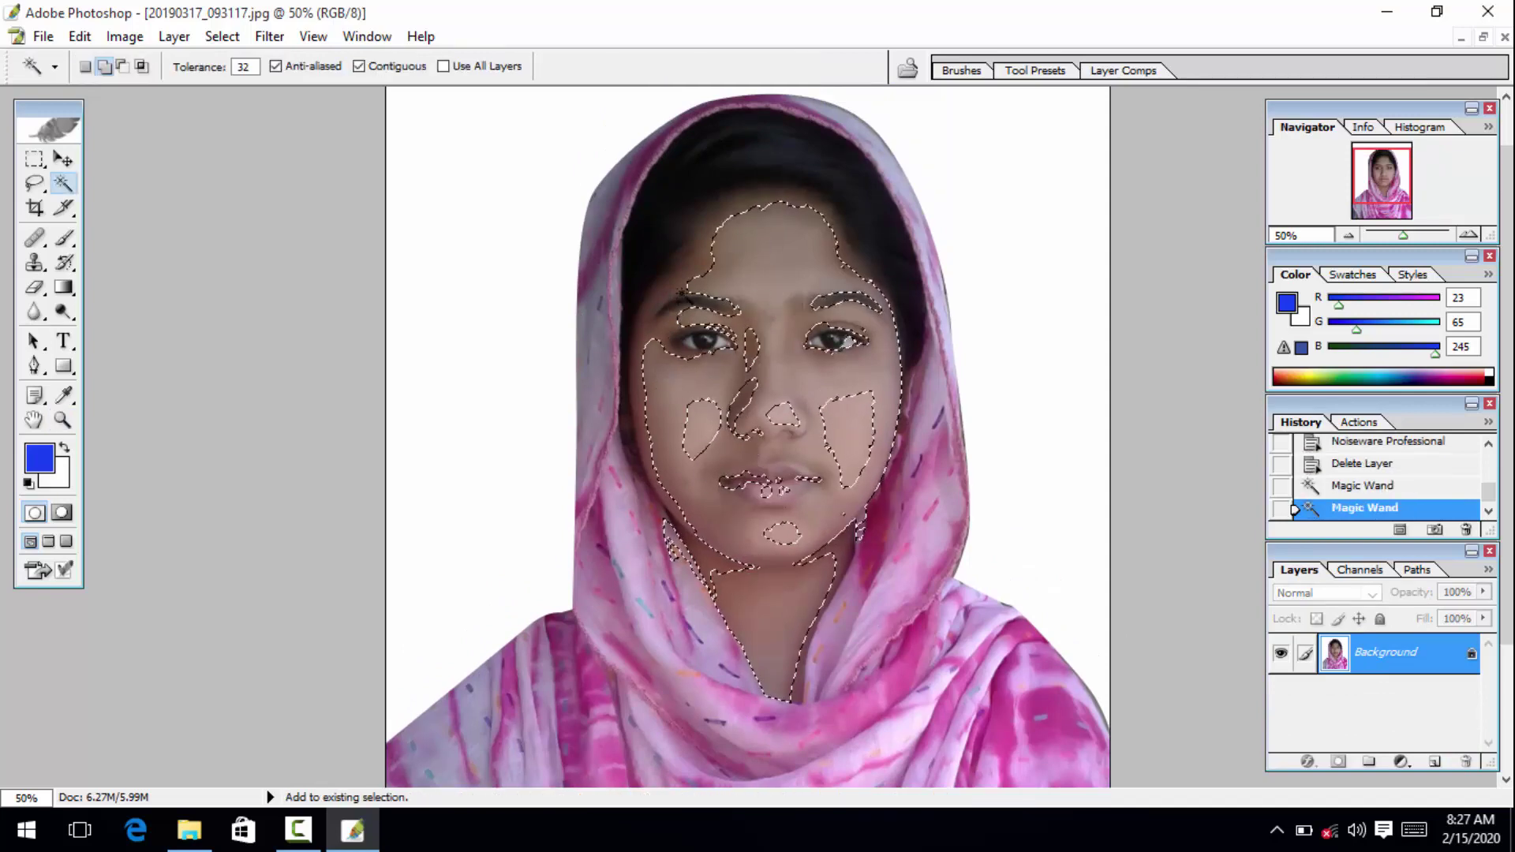
click(670, 309)
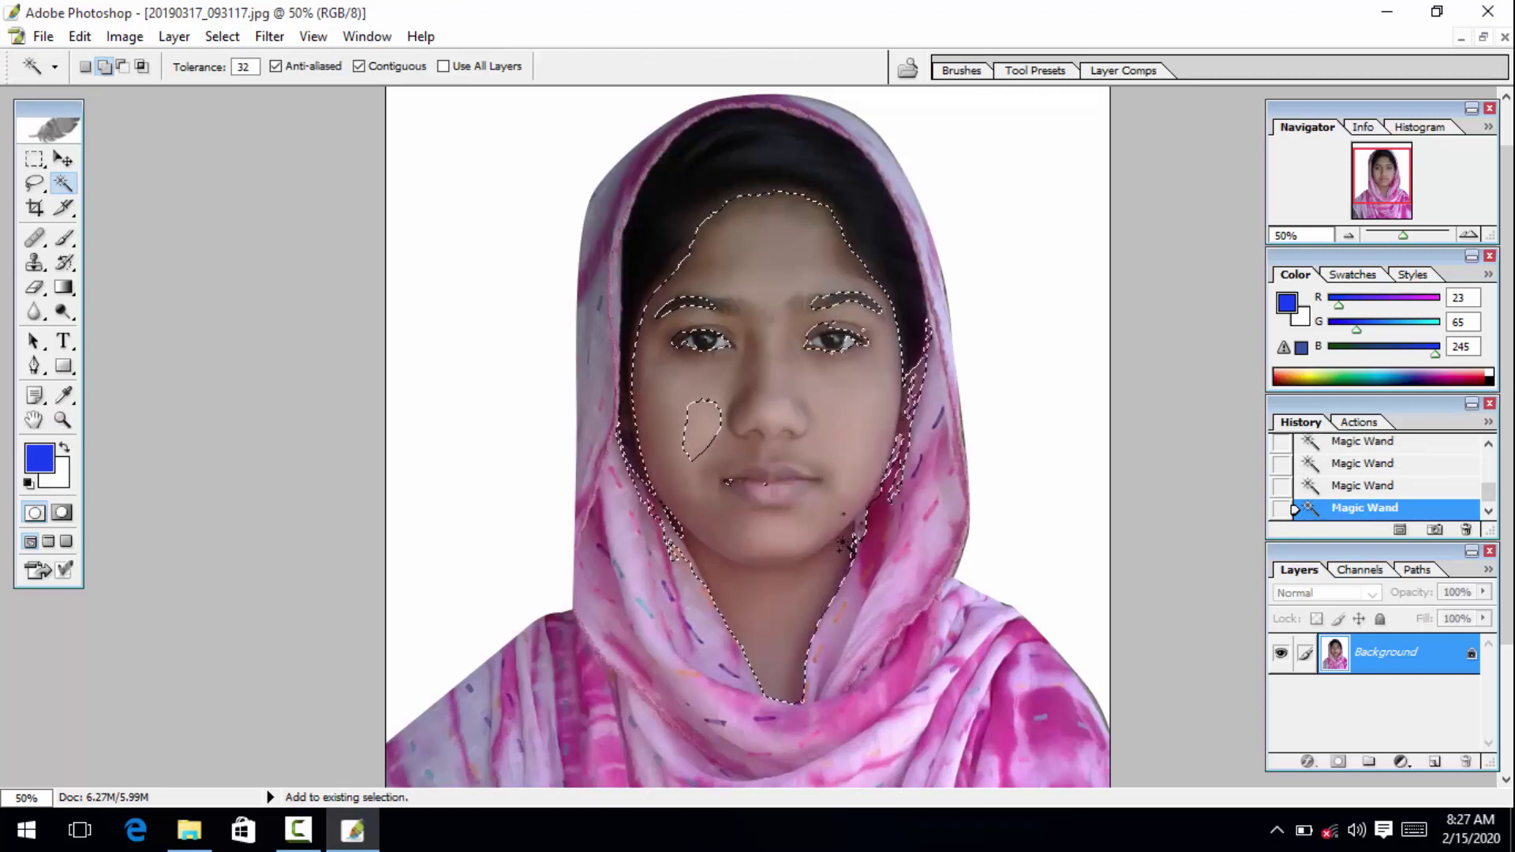
click(705, 431)
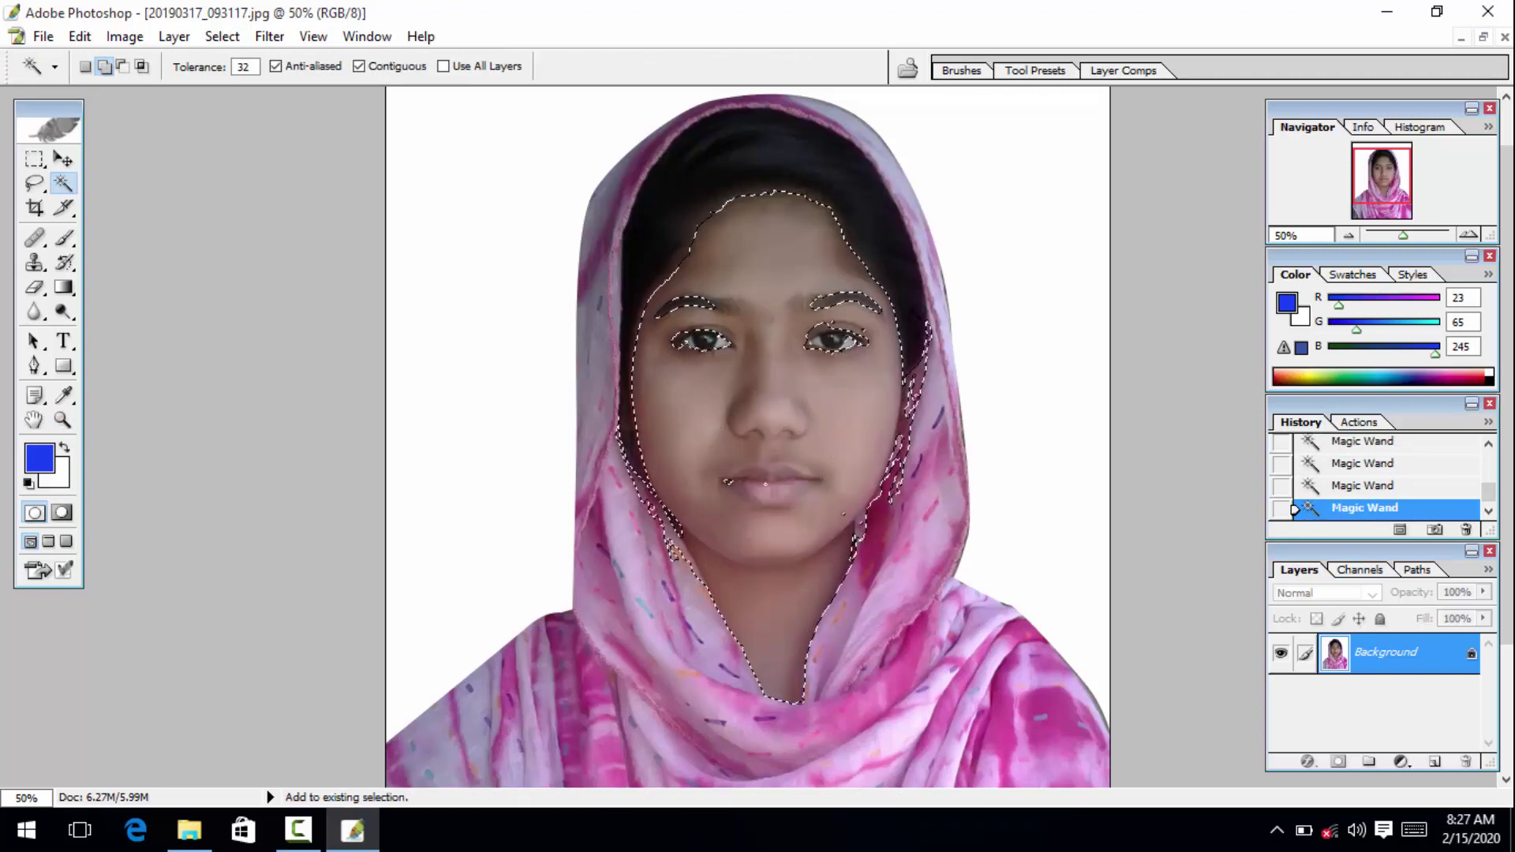
click(840, 298)
click(694, 298)
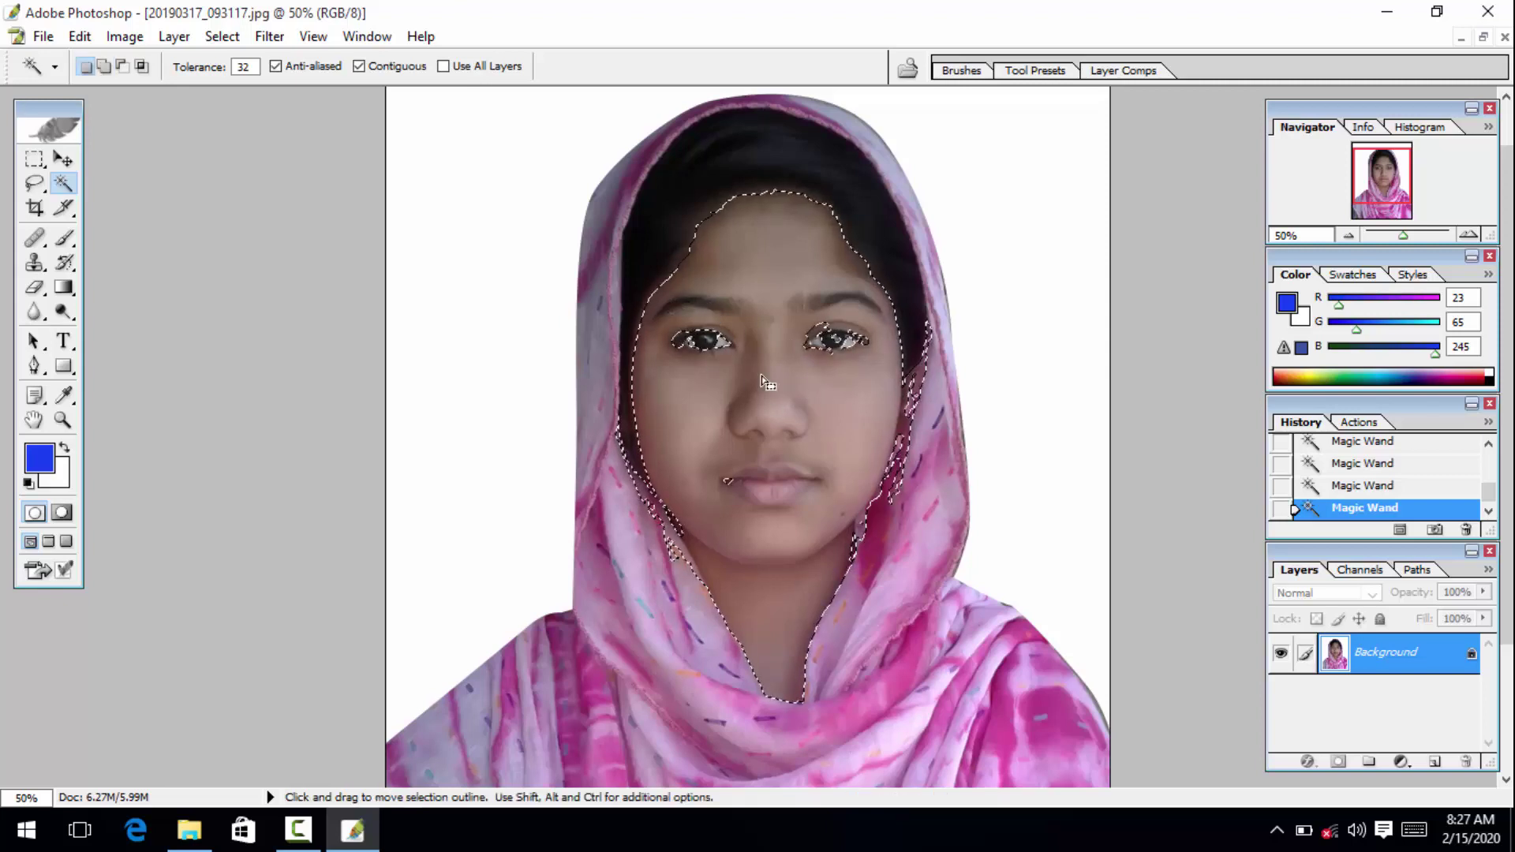
Step: Shift the face selection outline slightly downward using the Elliptical Marquee tool, keeping the selection active
click(42, 159)
click(118, 180)
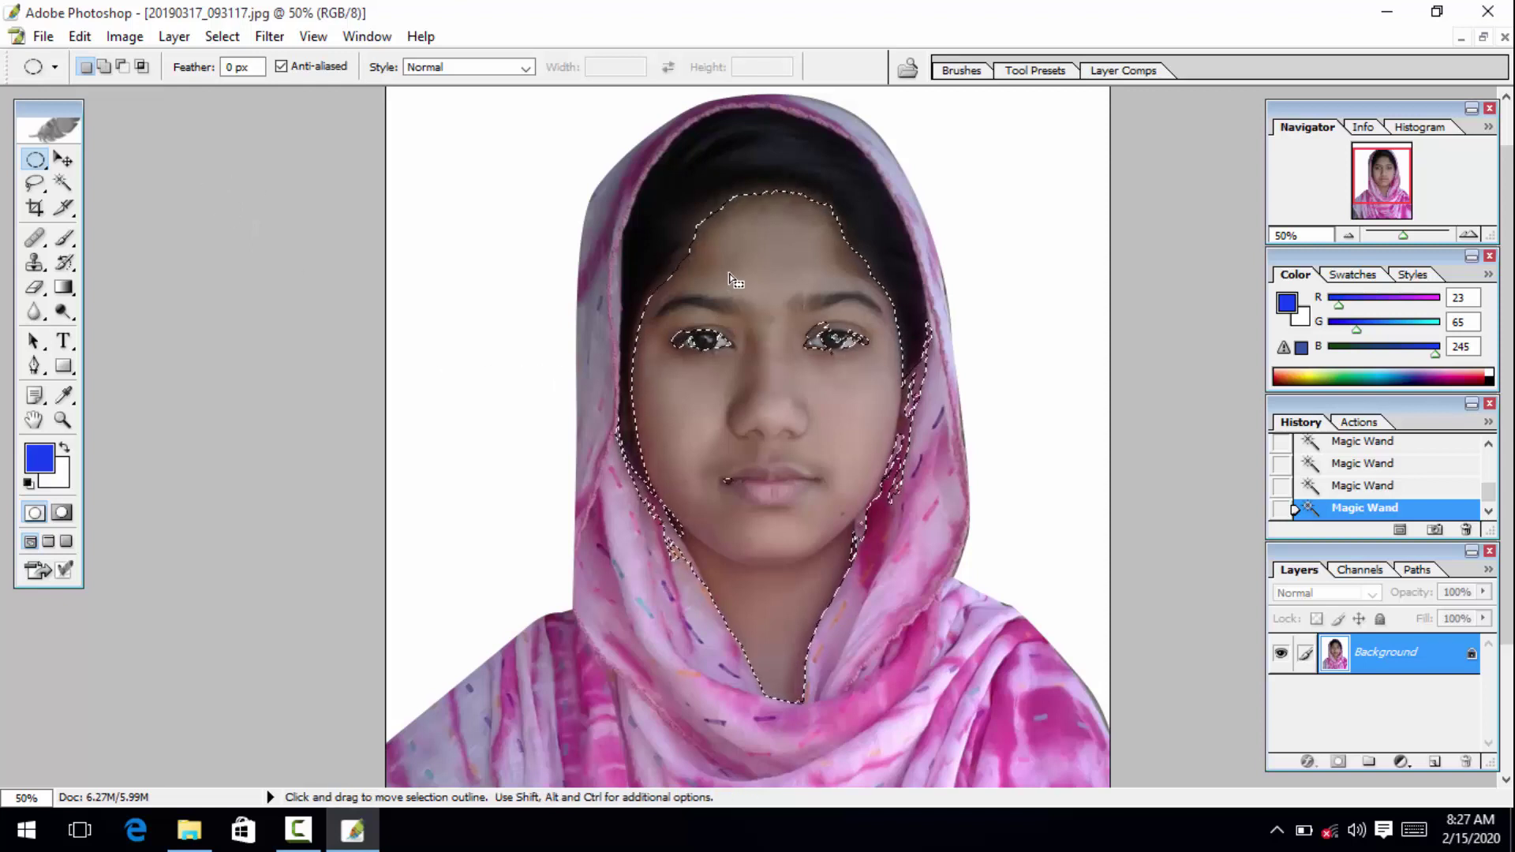
drag(759, 301, 759, 309)
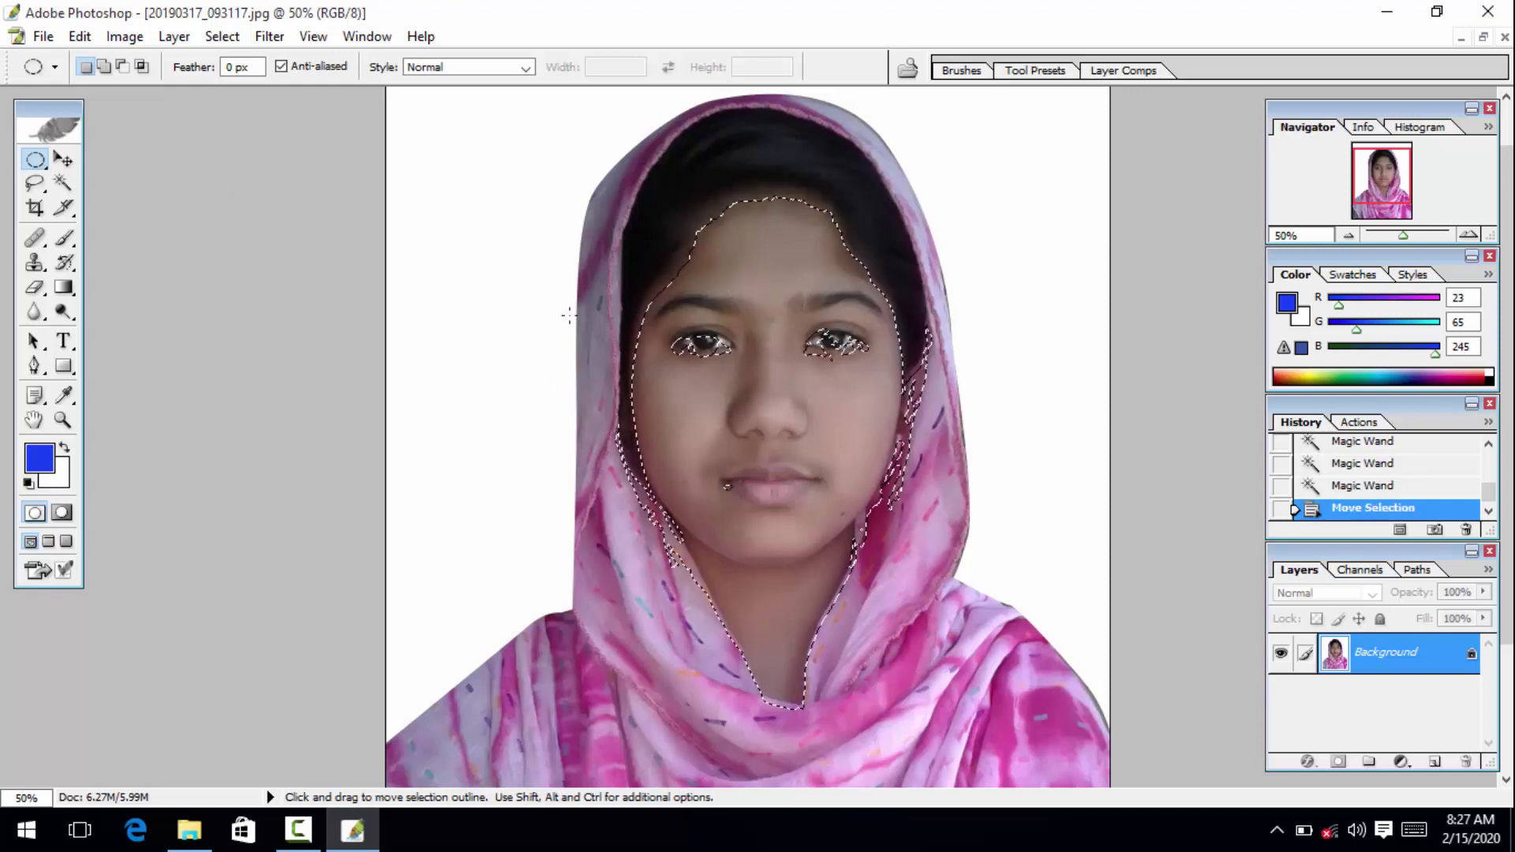
click(778, 314)
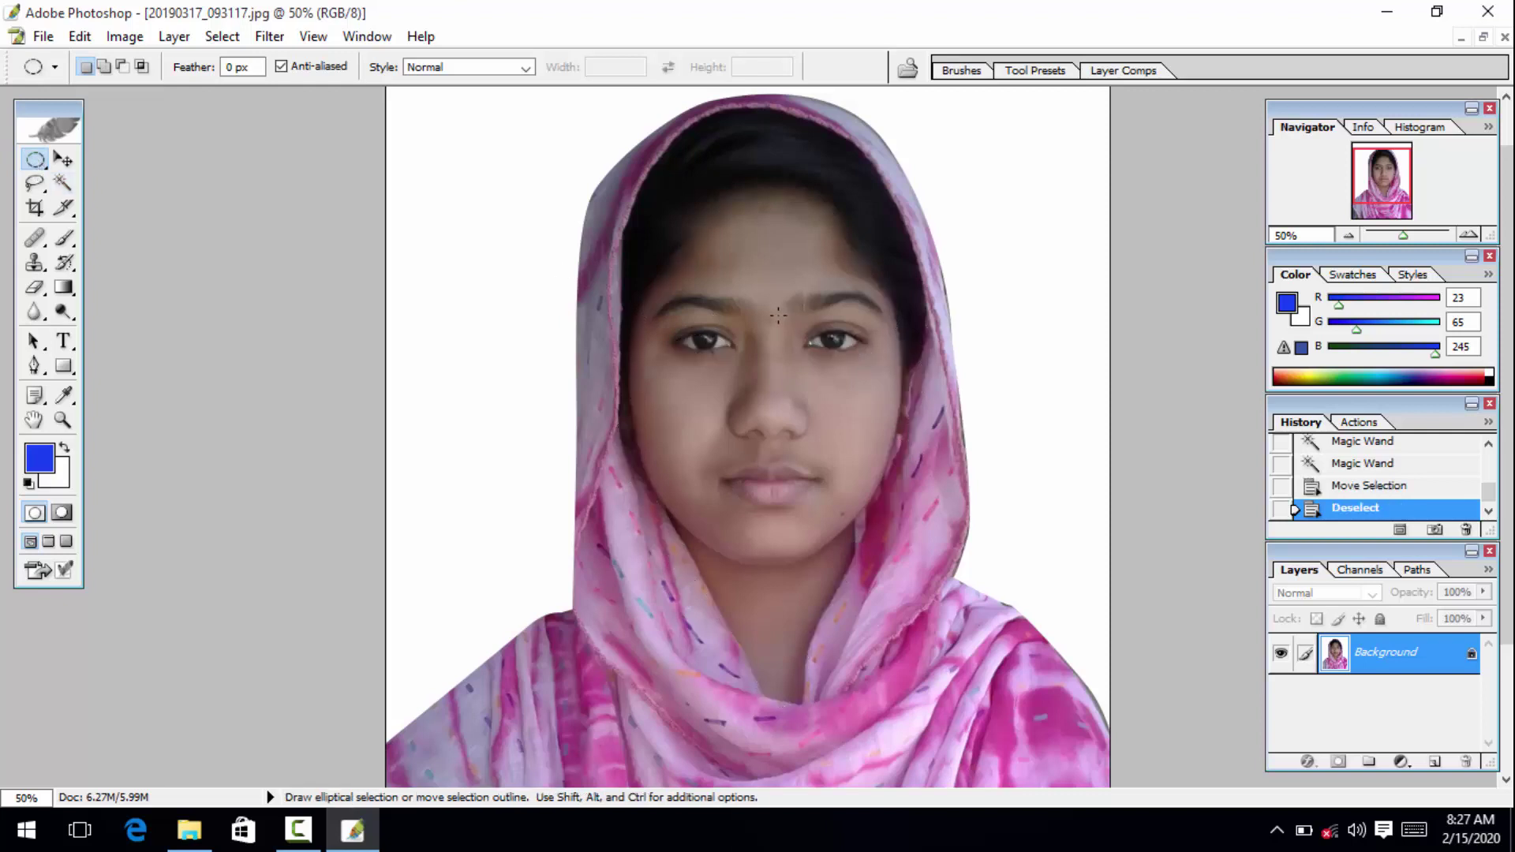
key(ctrl+z)
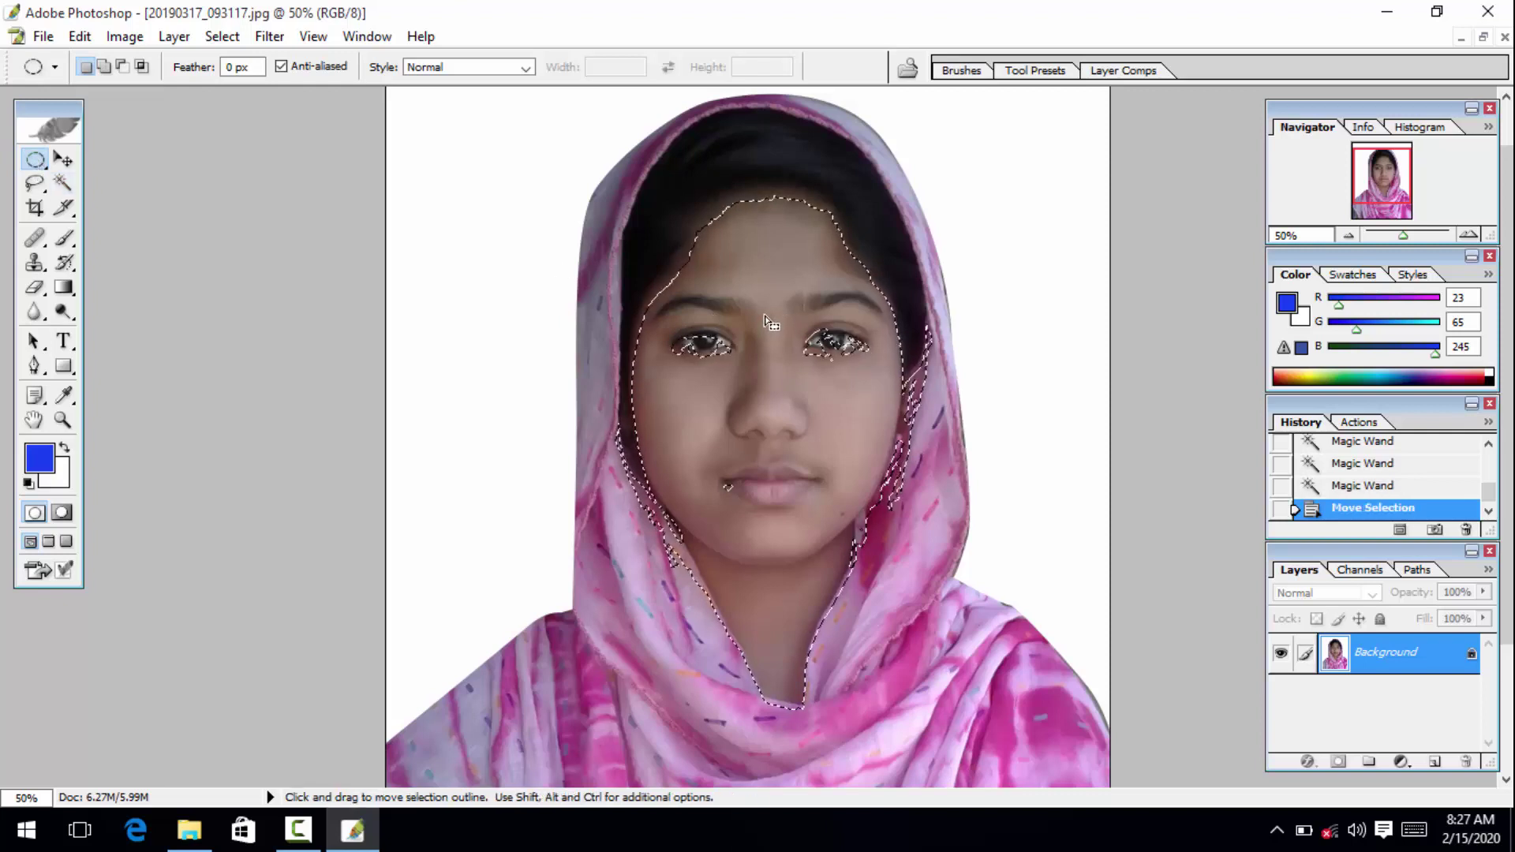
Step: Add elliptical areas over both eyes and the corner of the mouth to the face selection
key(alt)
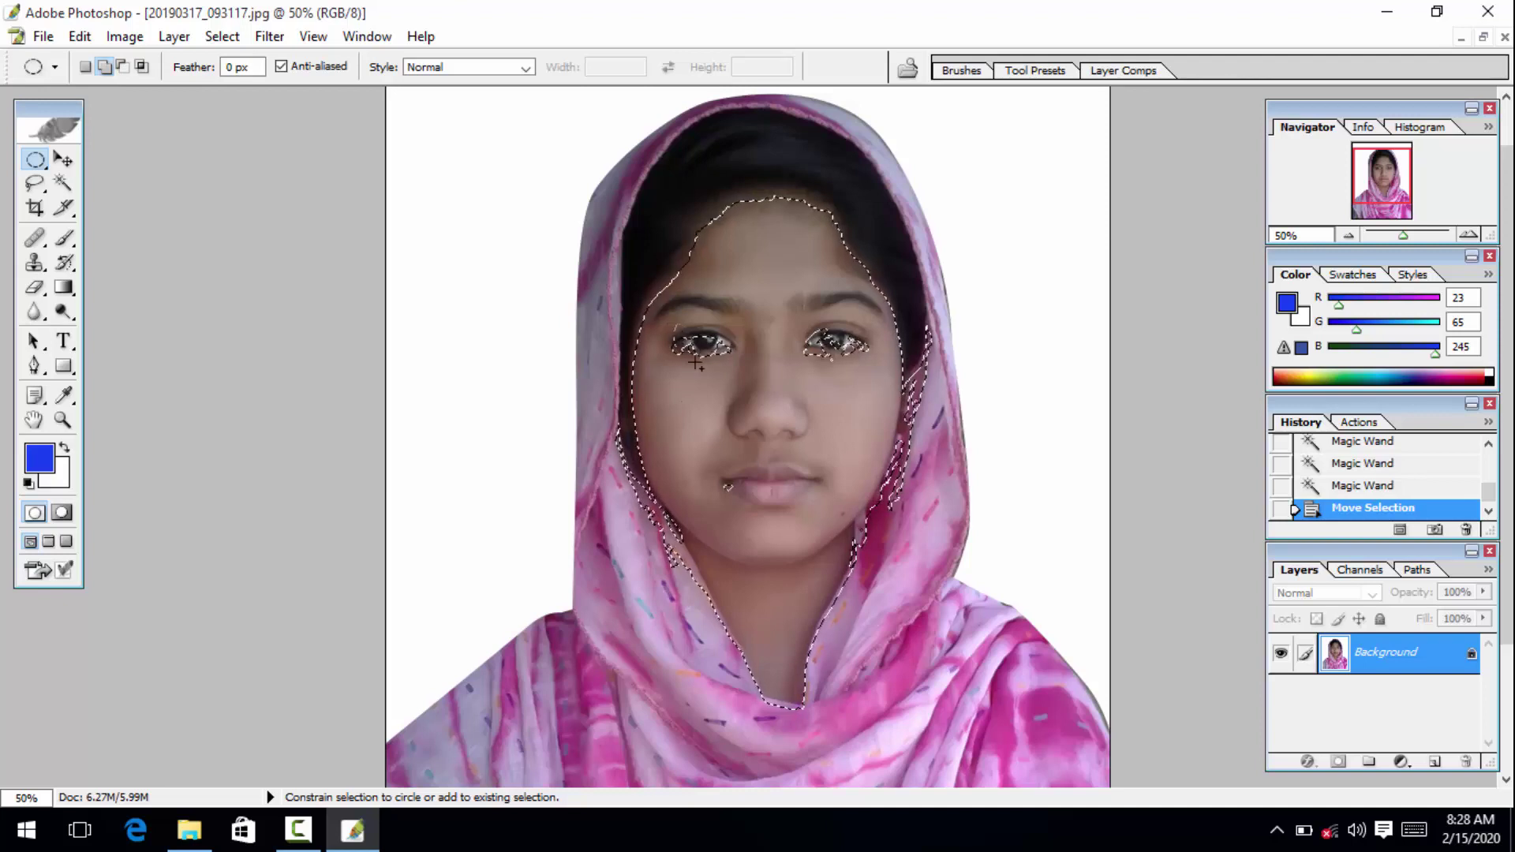
drag(749, 390, 750, 391)
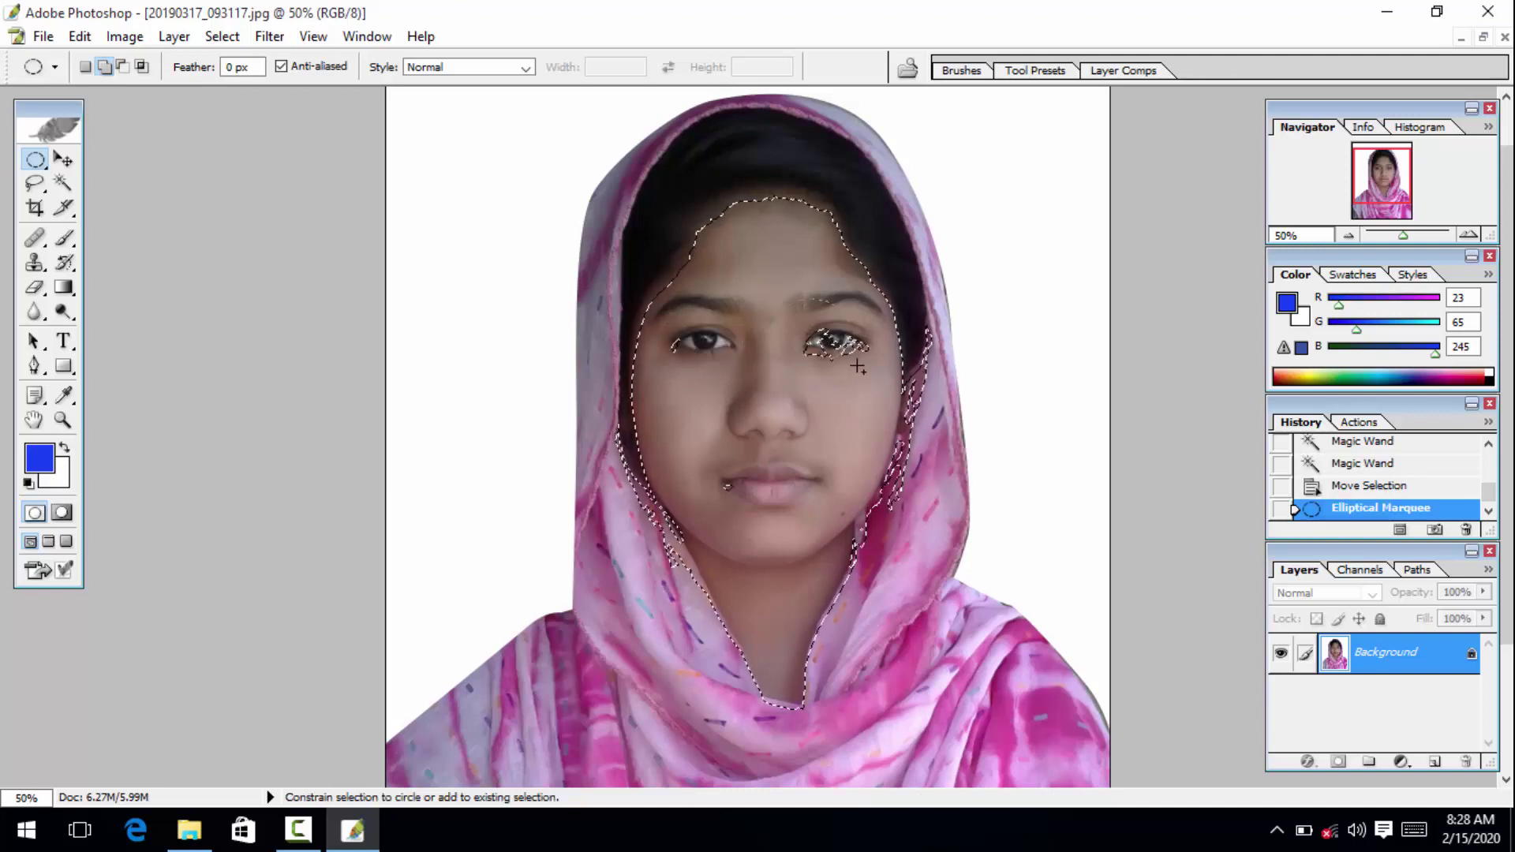
drag(874, 377, 874, 378)
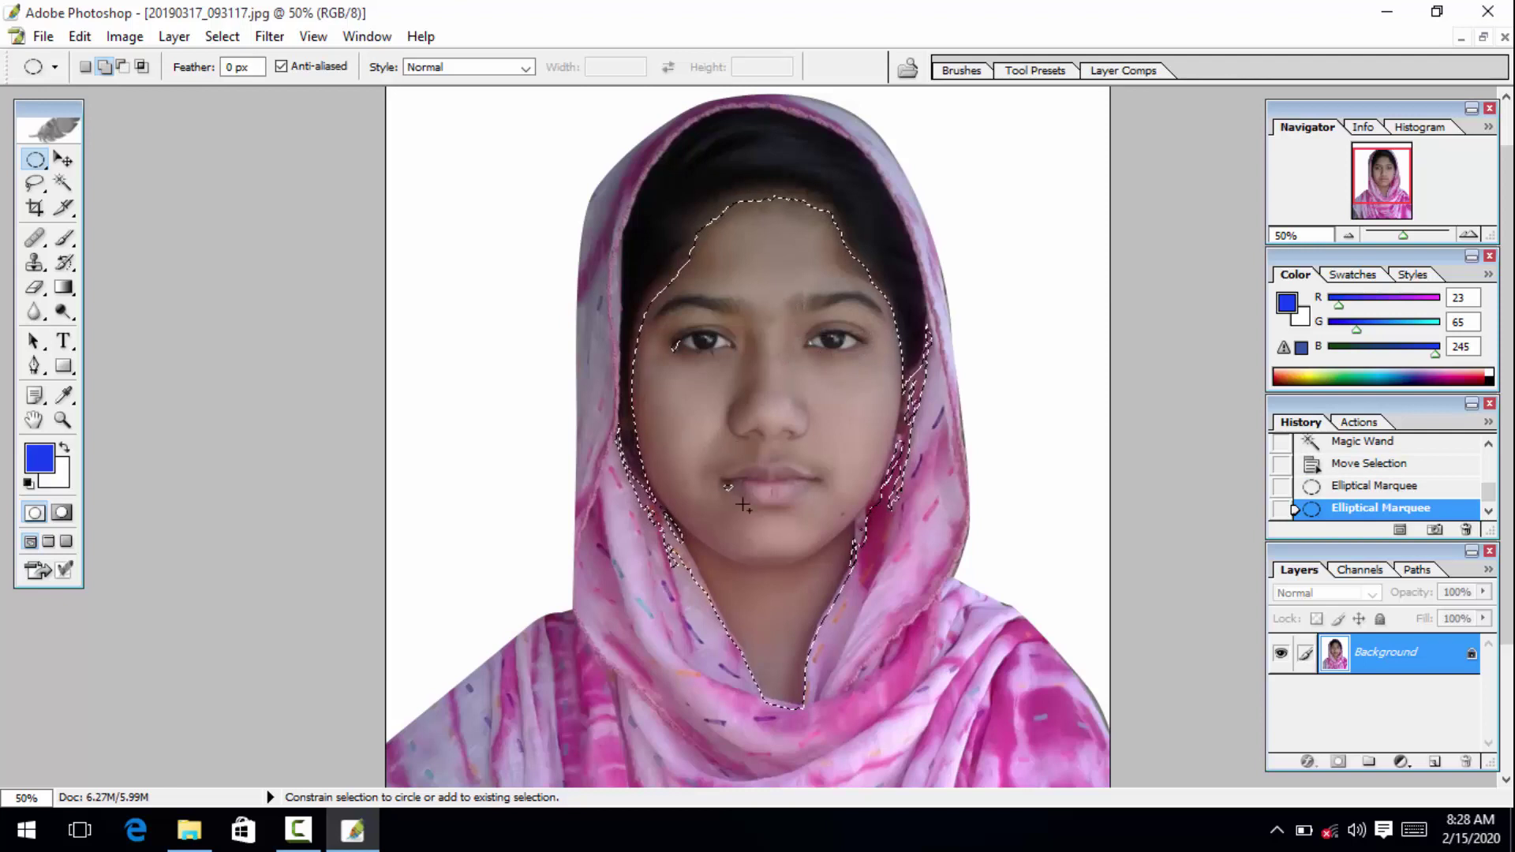
drag(728, 486, 728, 487)
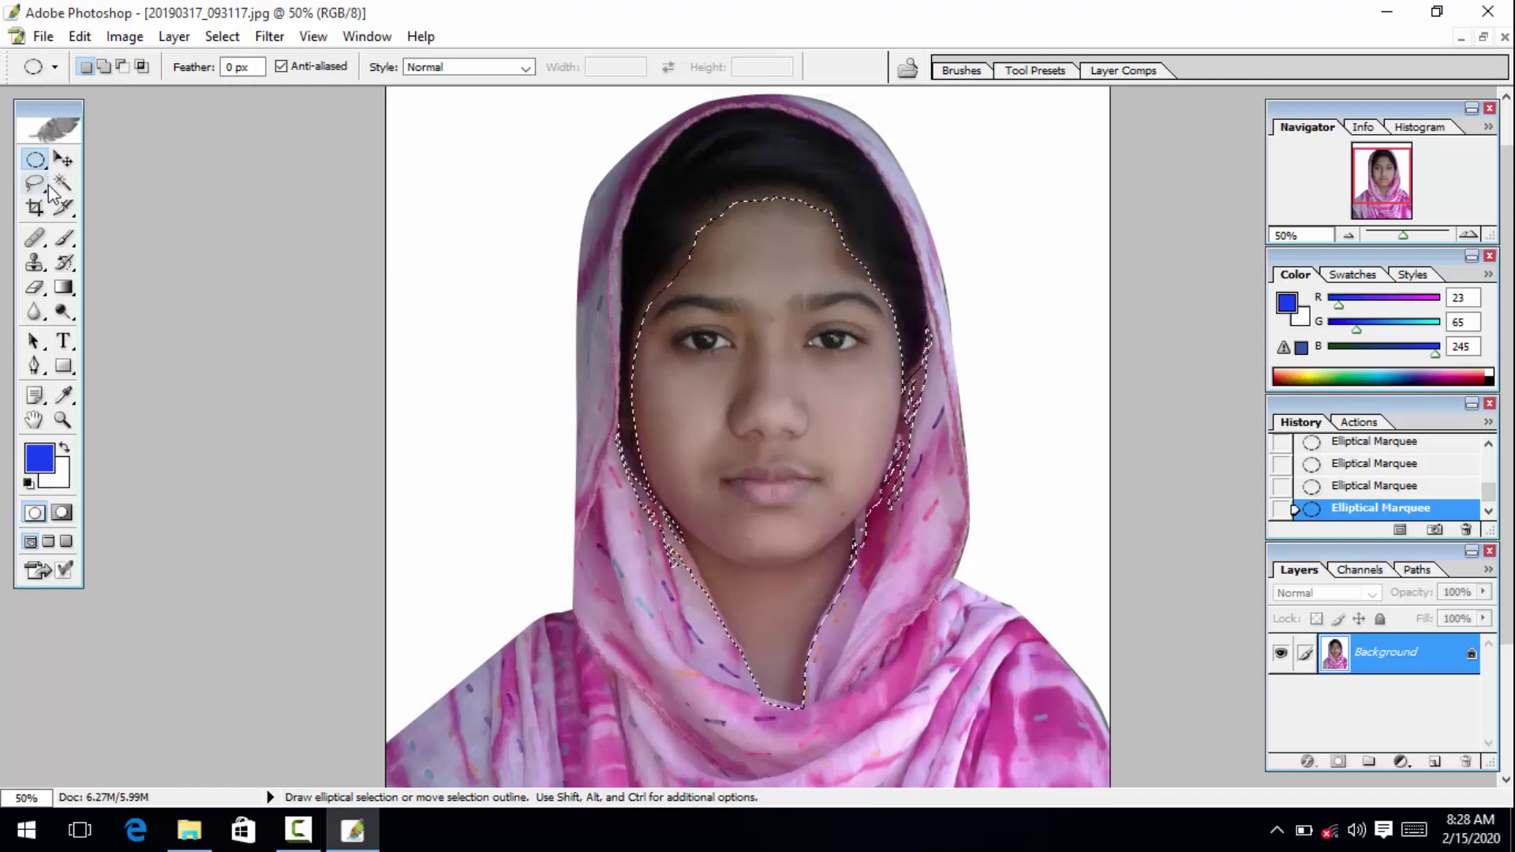
Step: Copy the selected face and neck skin onto a new layer above the Background and make that layer active
click(73, 162)
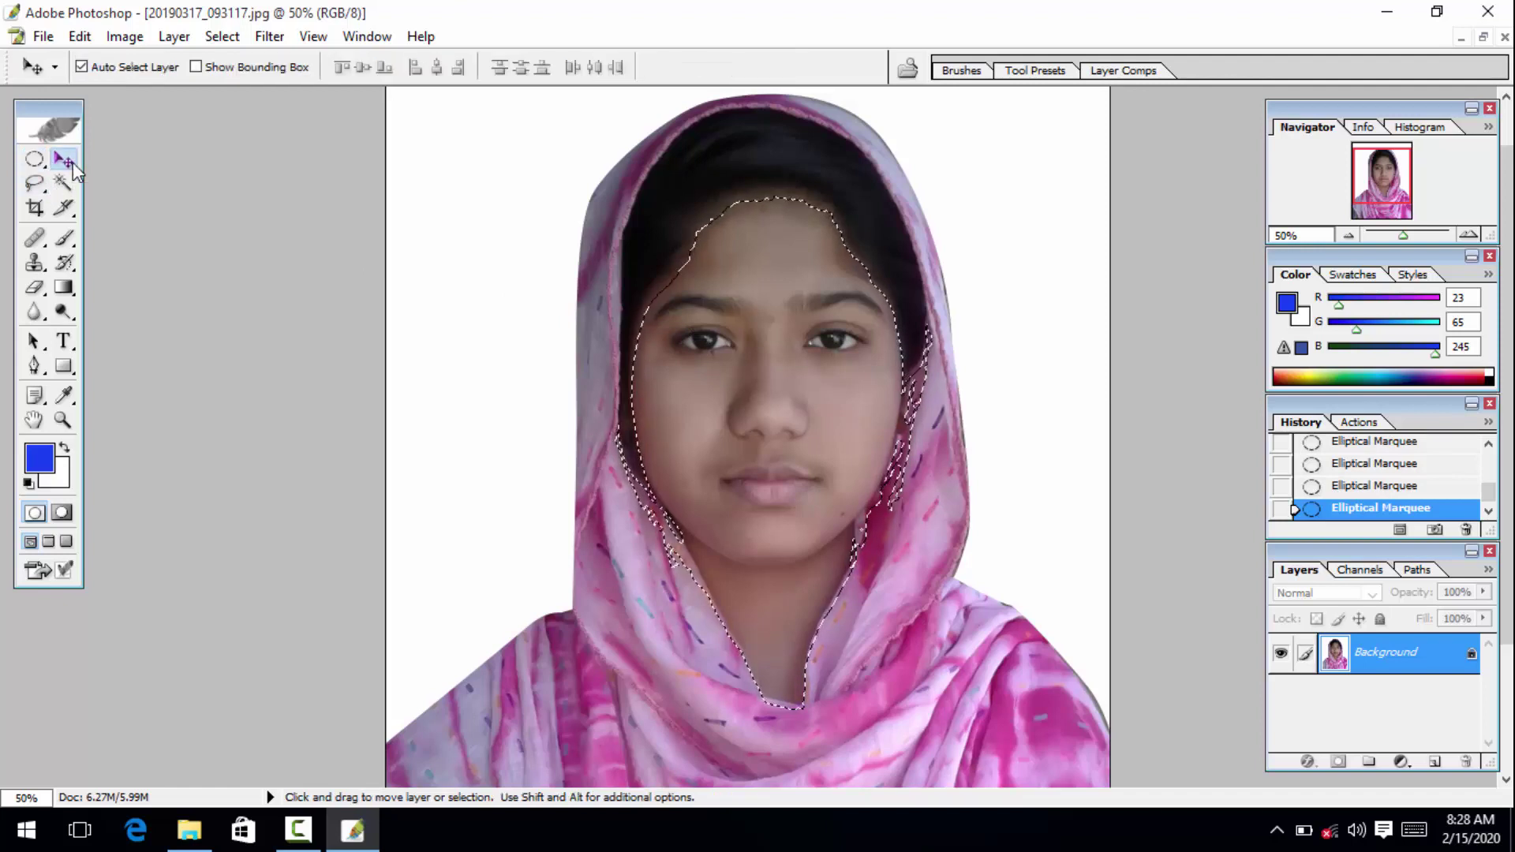
key(ctrl+c)
key(ctrl+v)
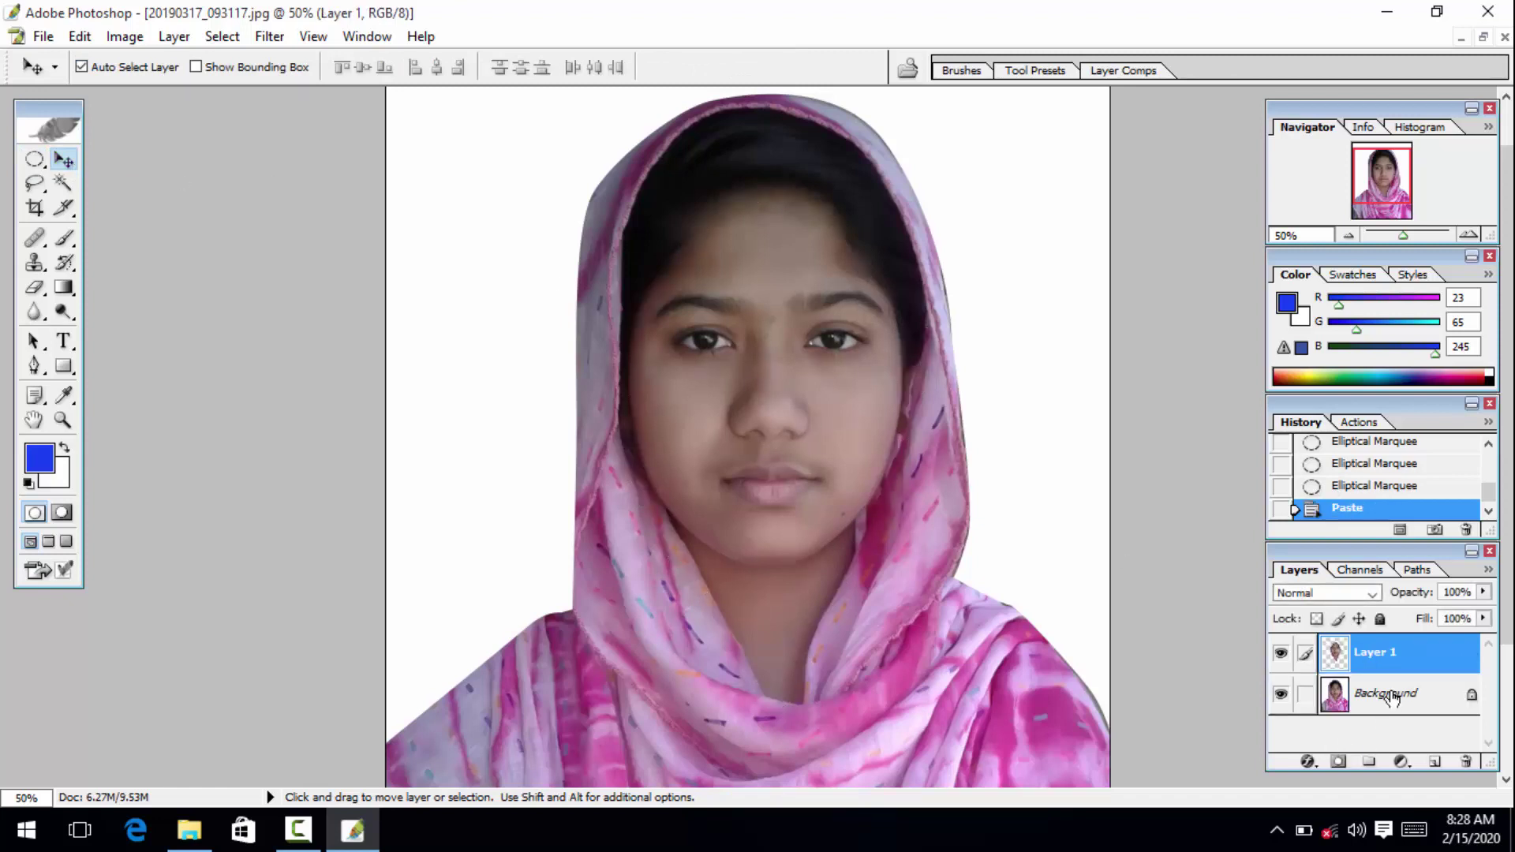
click(1394, 698)
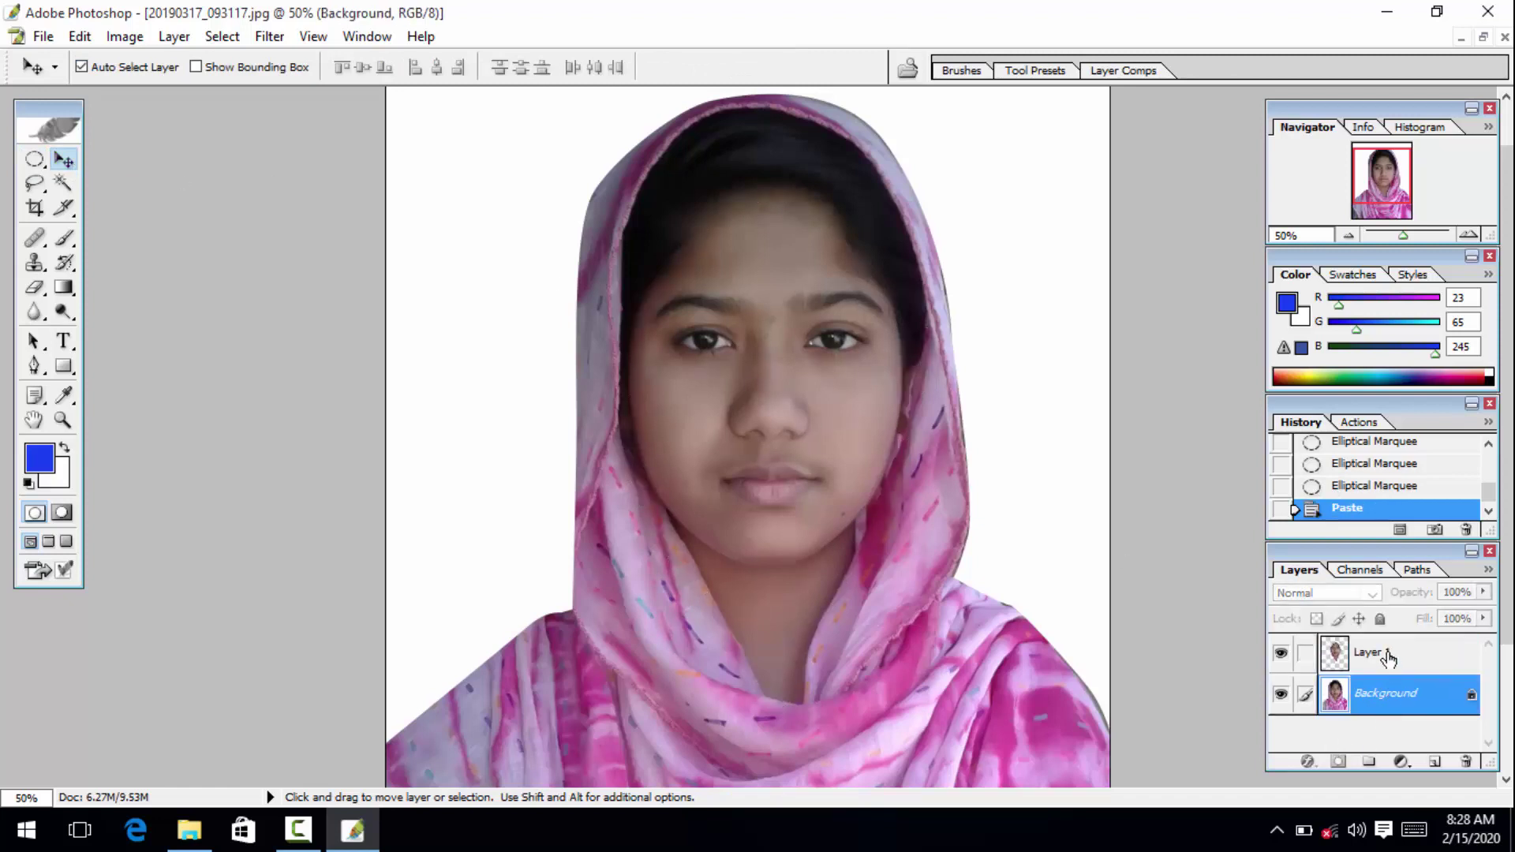
click(1388, 658)
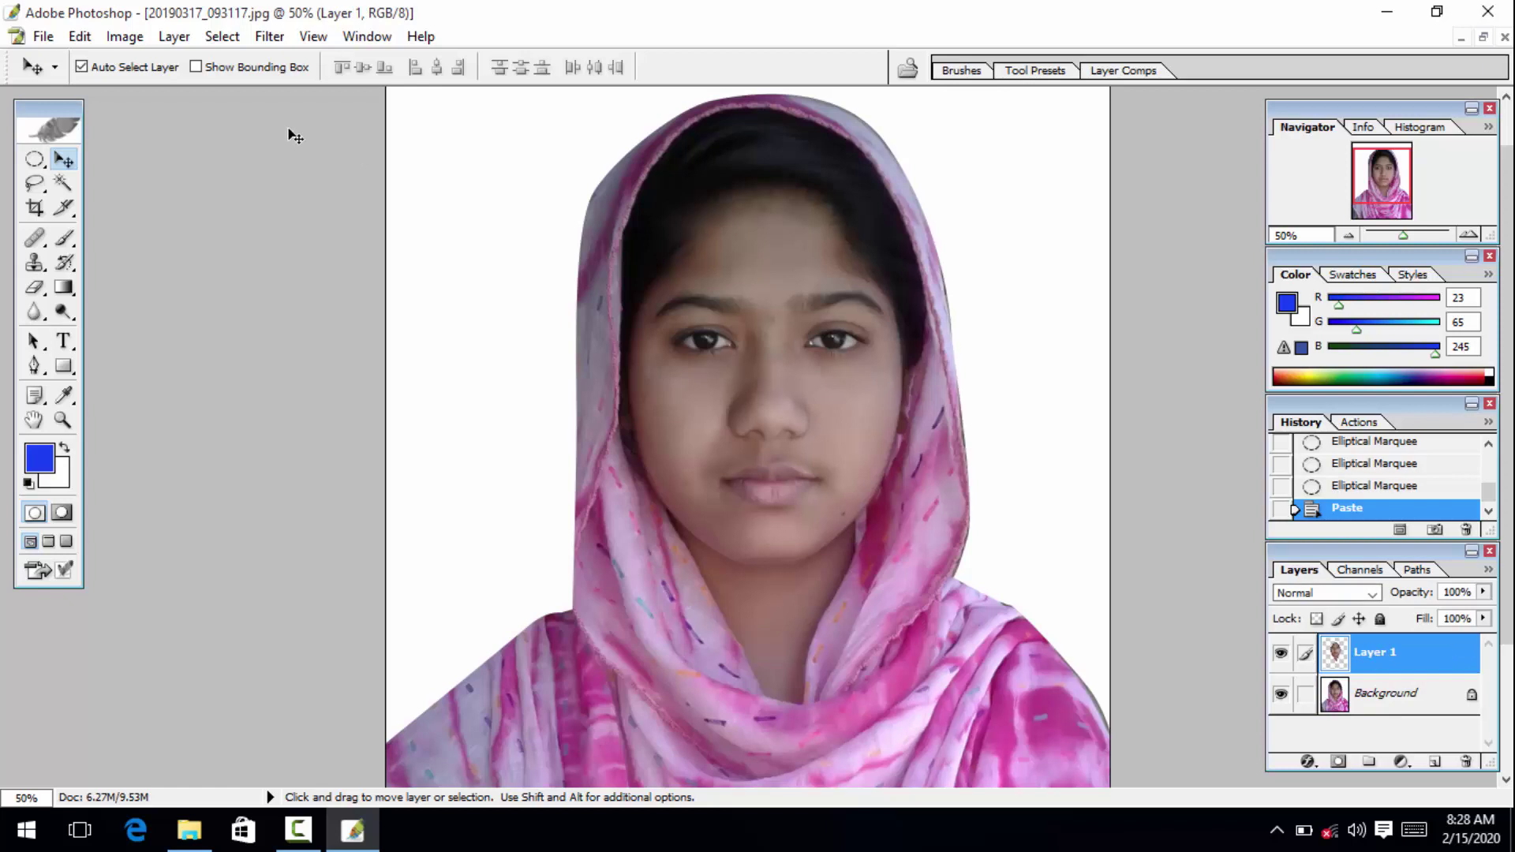
Step: Brighten the face on Layer 1 with Levels, setting the RGB midtone input to 1.13 and the white input to 230
click(112, 40)
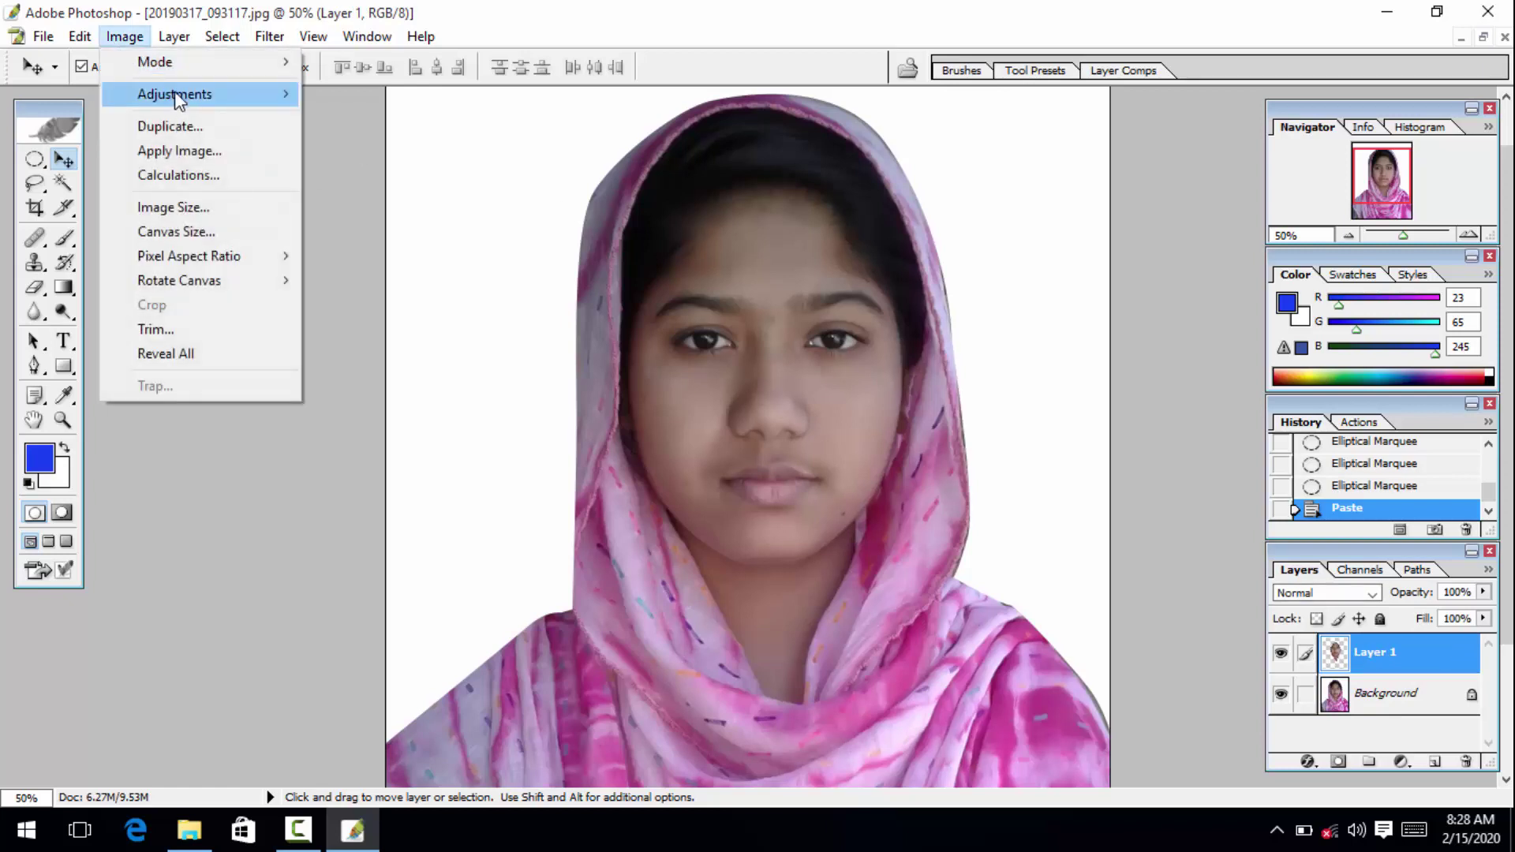
mouse_move(174, 93)
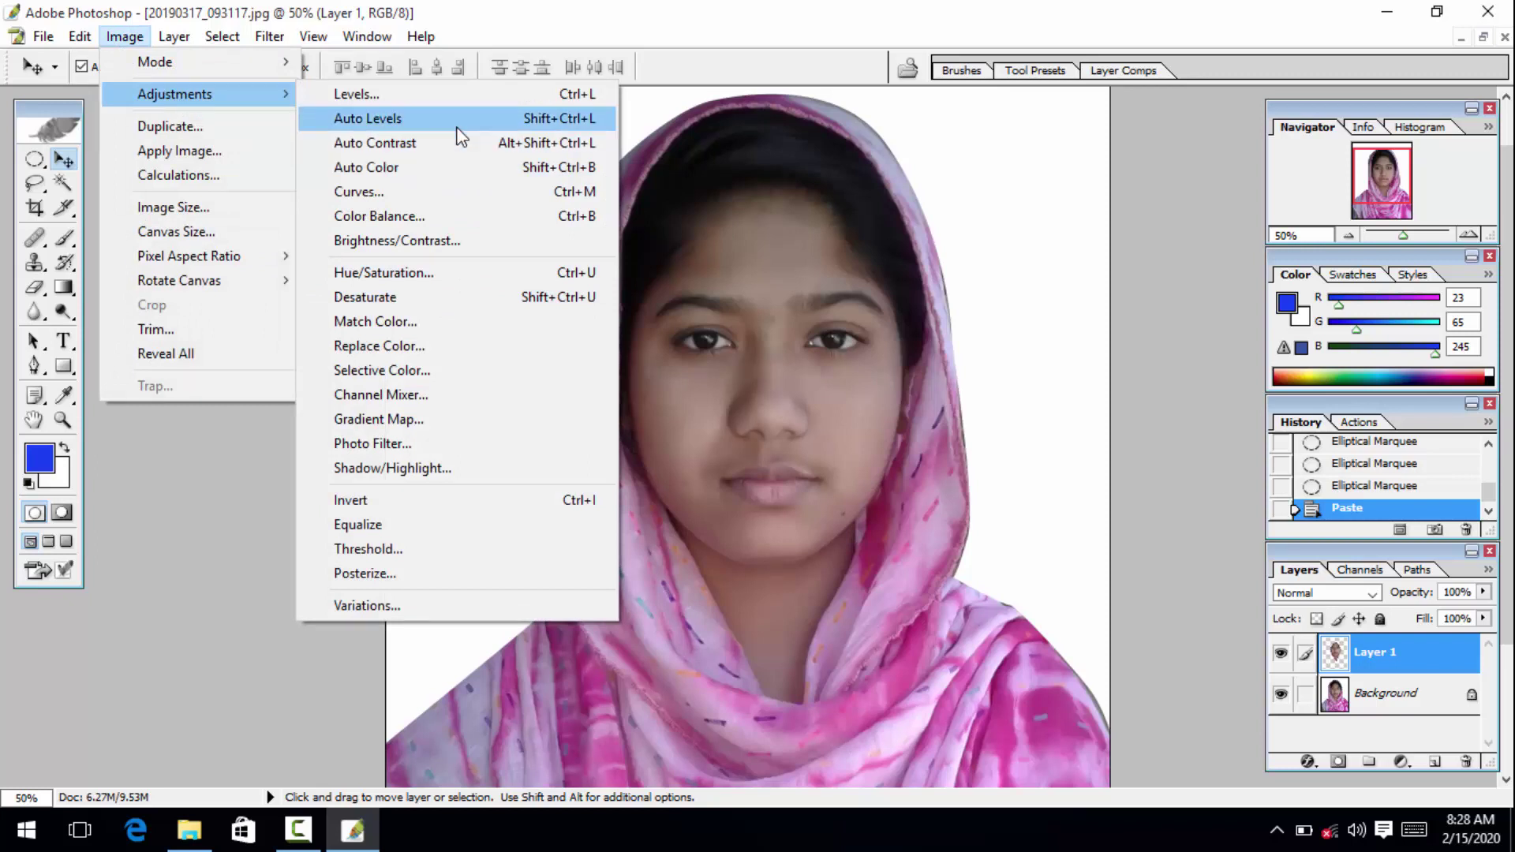
click(463, 101)
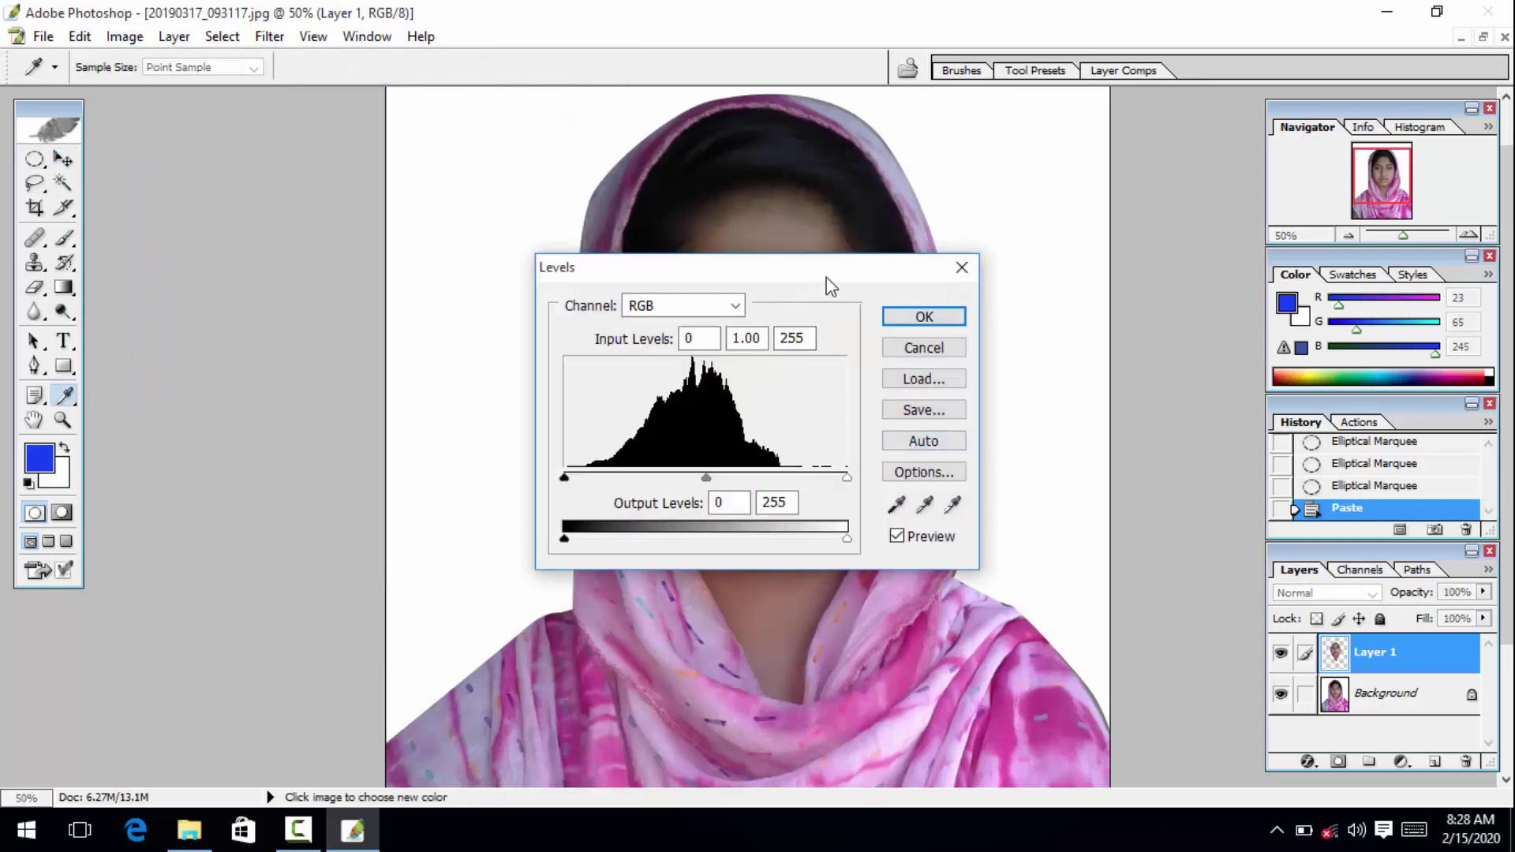
drag(829, 284, 1511, 254)
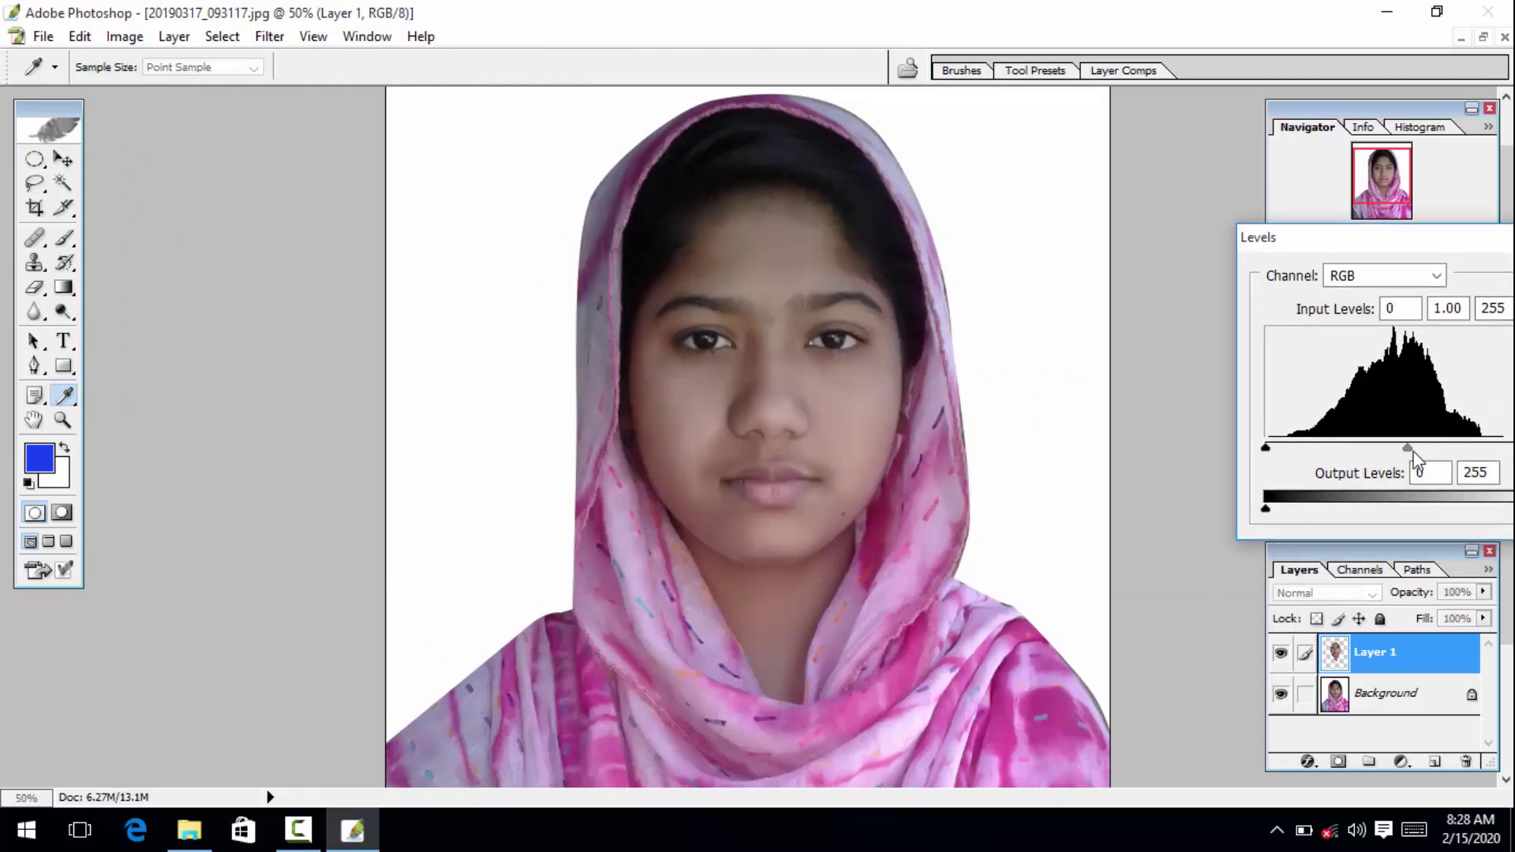
mouse_move(1412, 452)
mouse_down()
mouse_move(1383, 444)
mouse_move(1398, 453)
mouse_up()
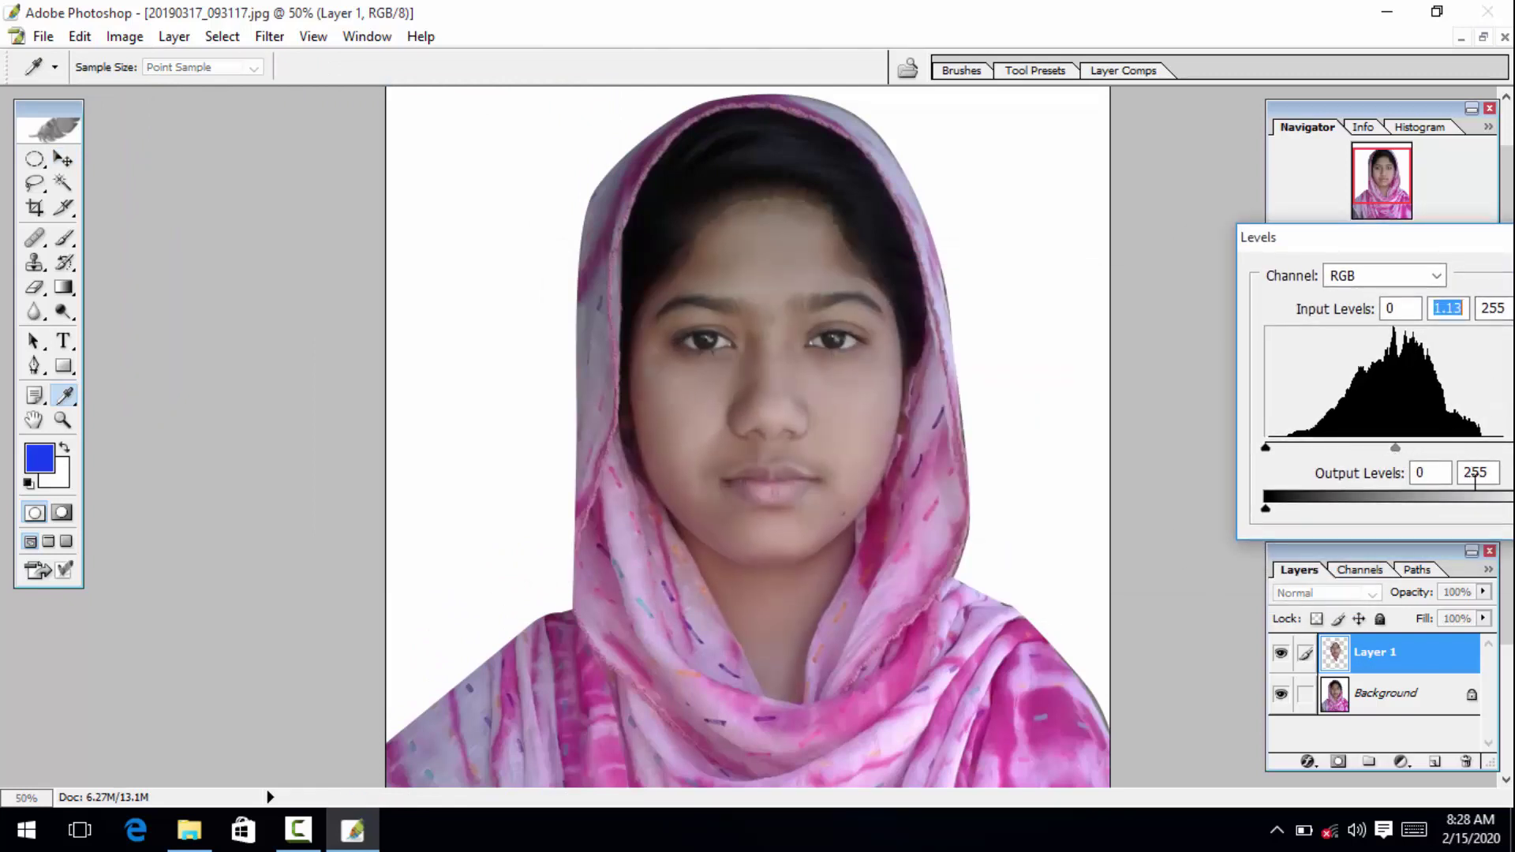
drag(1444, 245, 1165, 237)
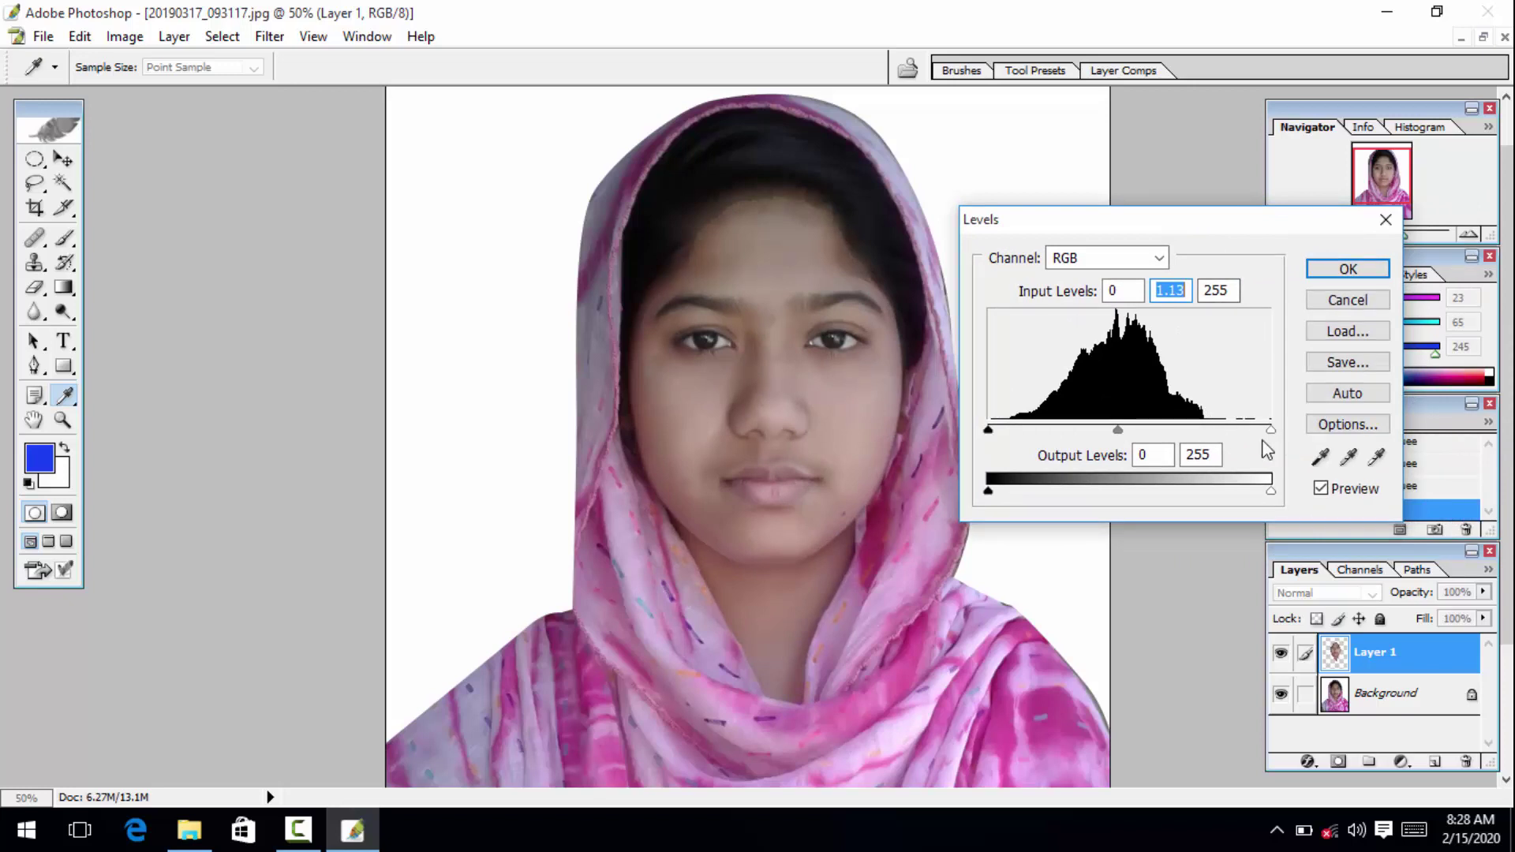
drag(1270, 431, 1243, 431)
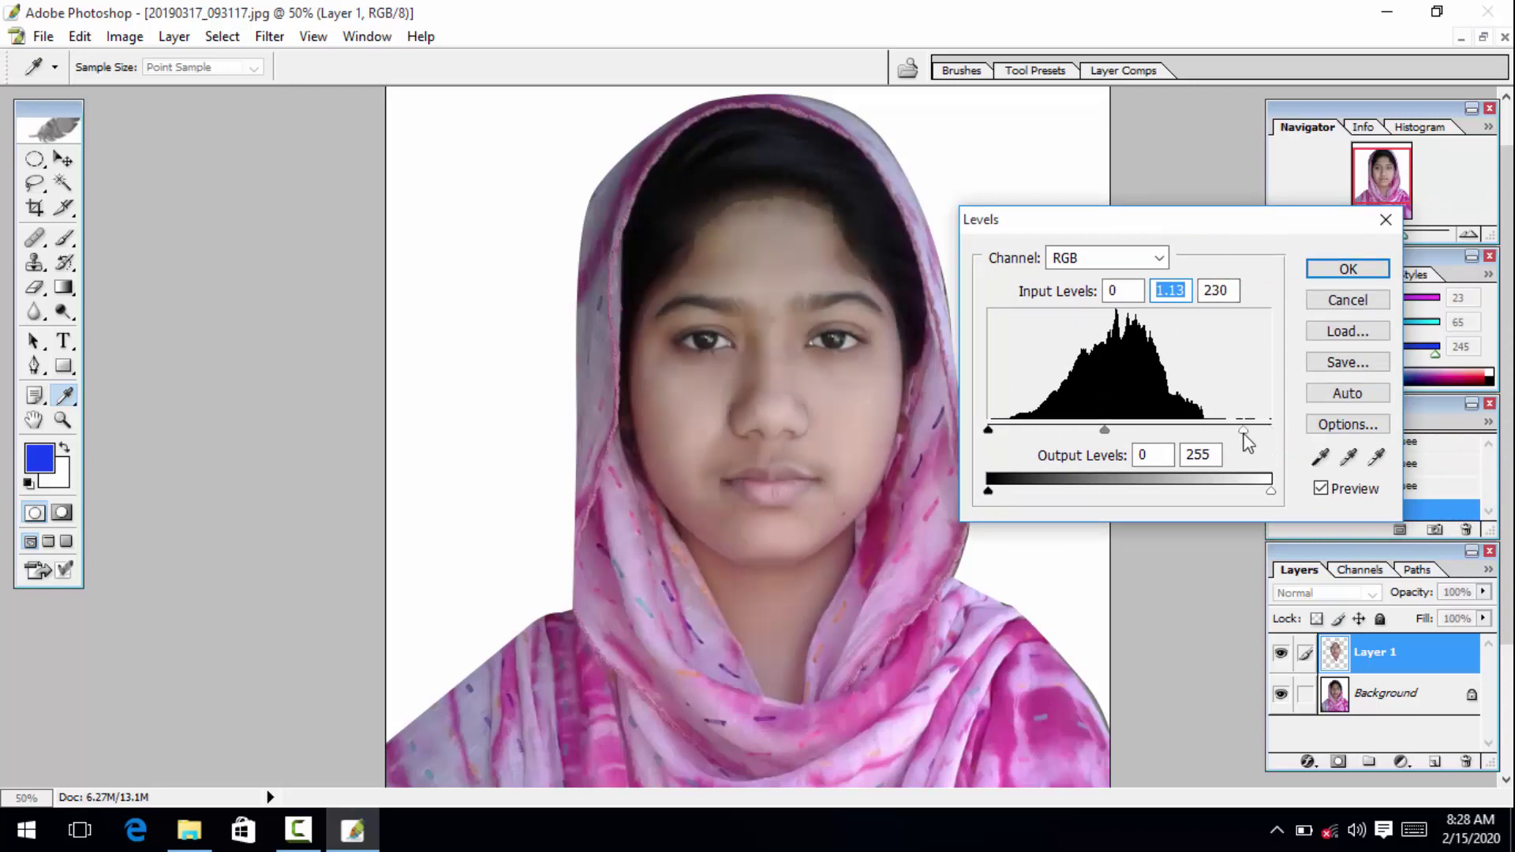
click(1103, 429)
click(1348, 269)
key(v)
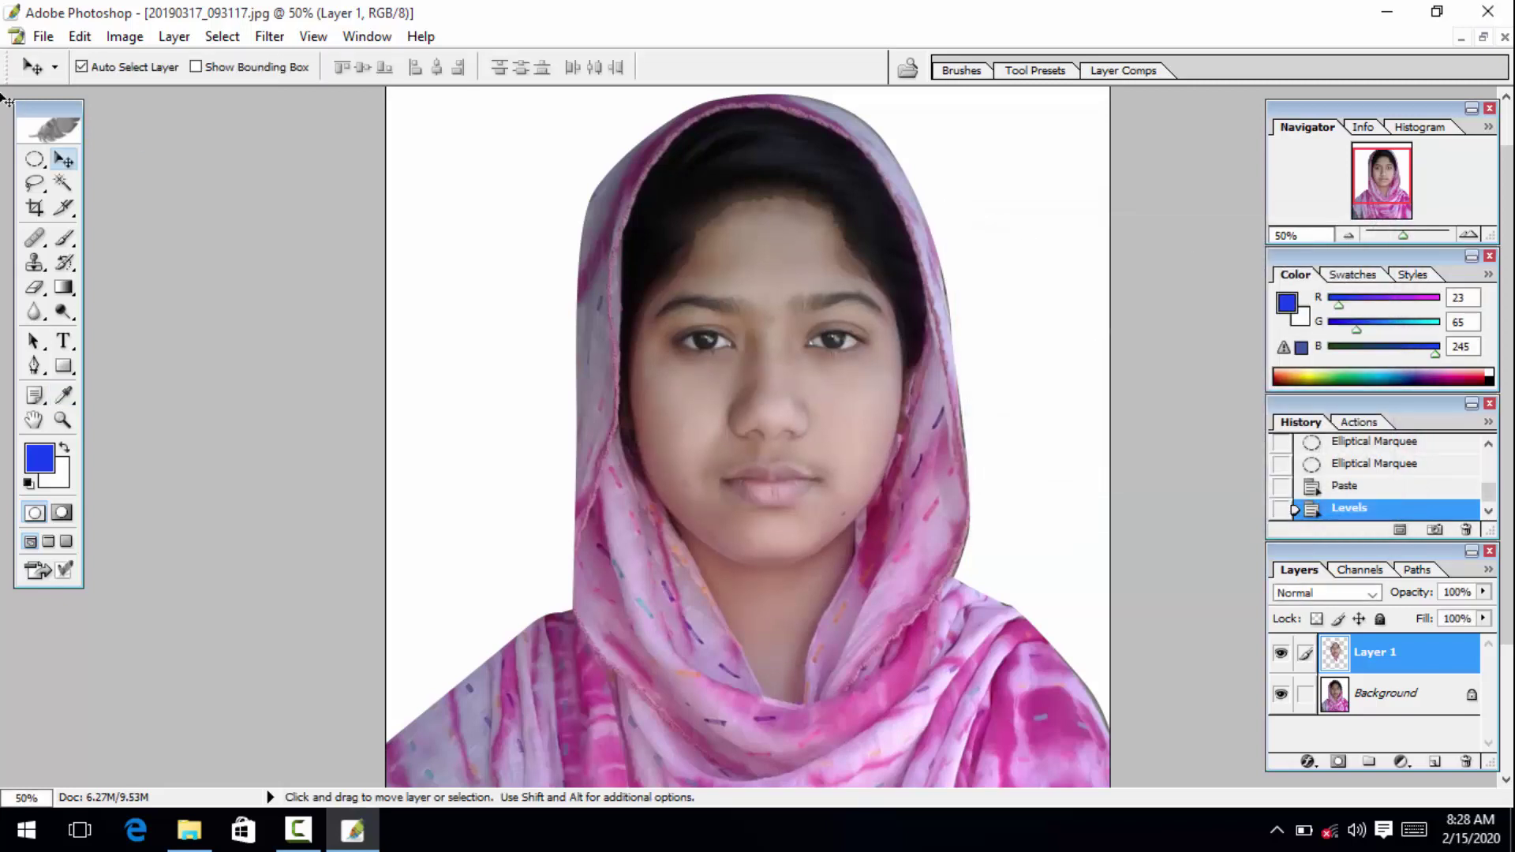
click(118, 38)
mouse_move(182, 94)
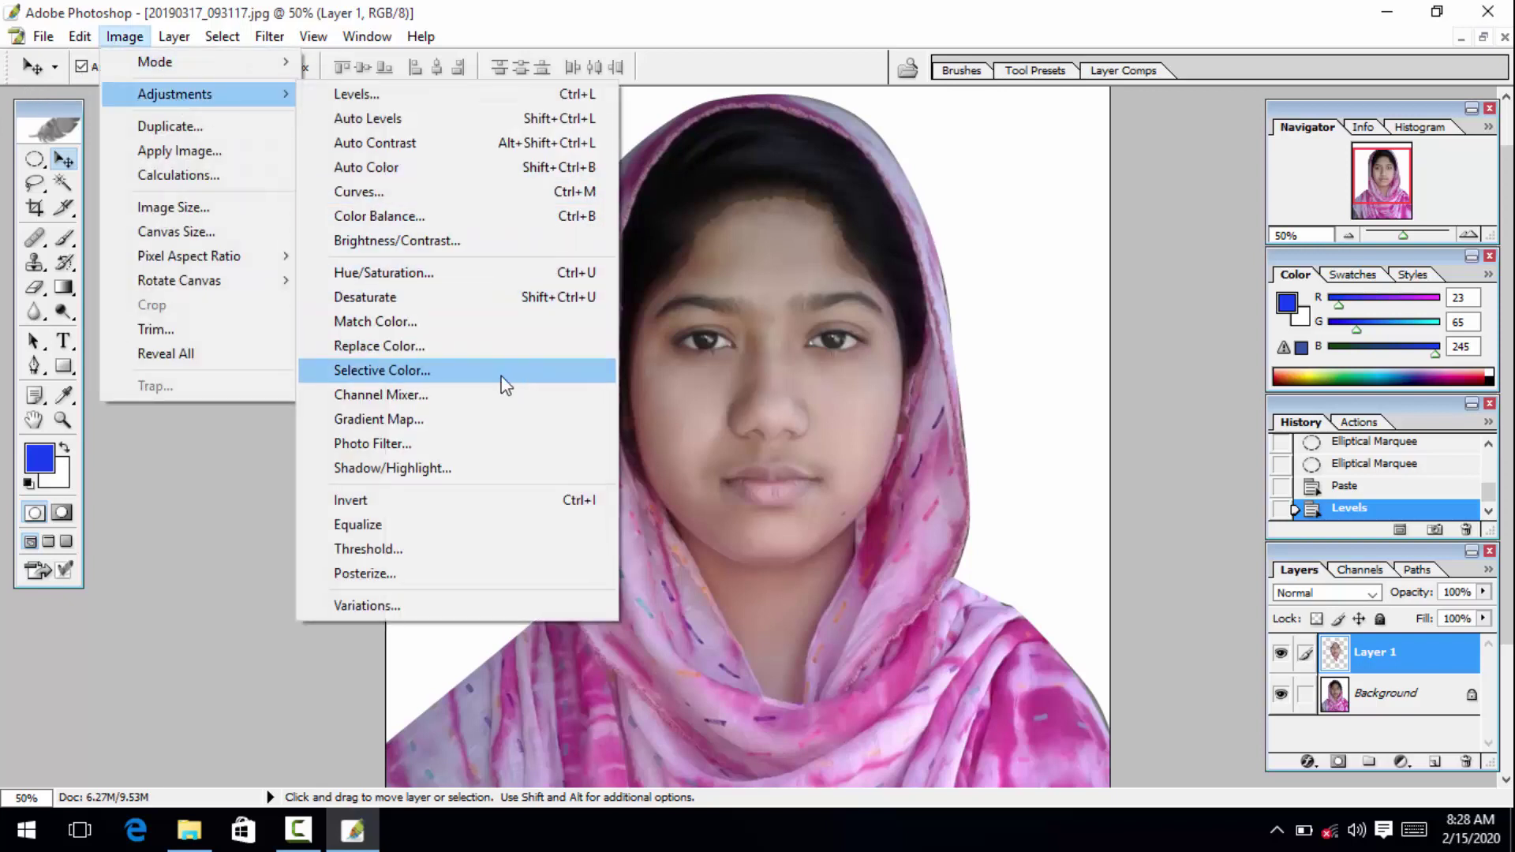
click(471, 369)
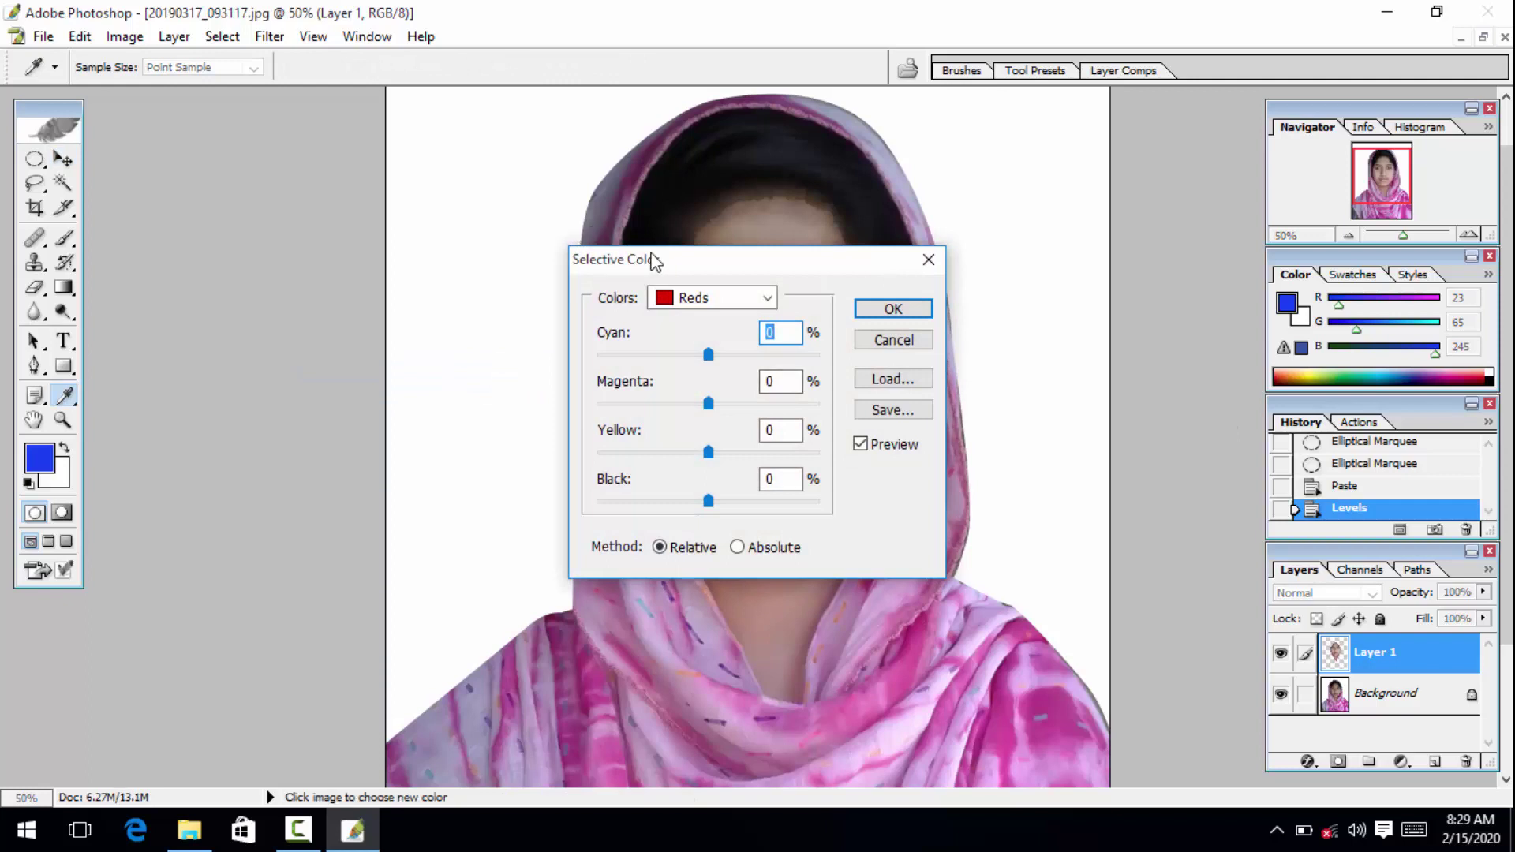
drag(655, 259, 1037, 201)
drag(1090, 432, 1027, 434)
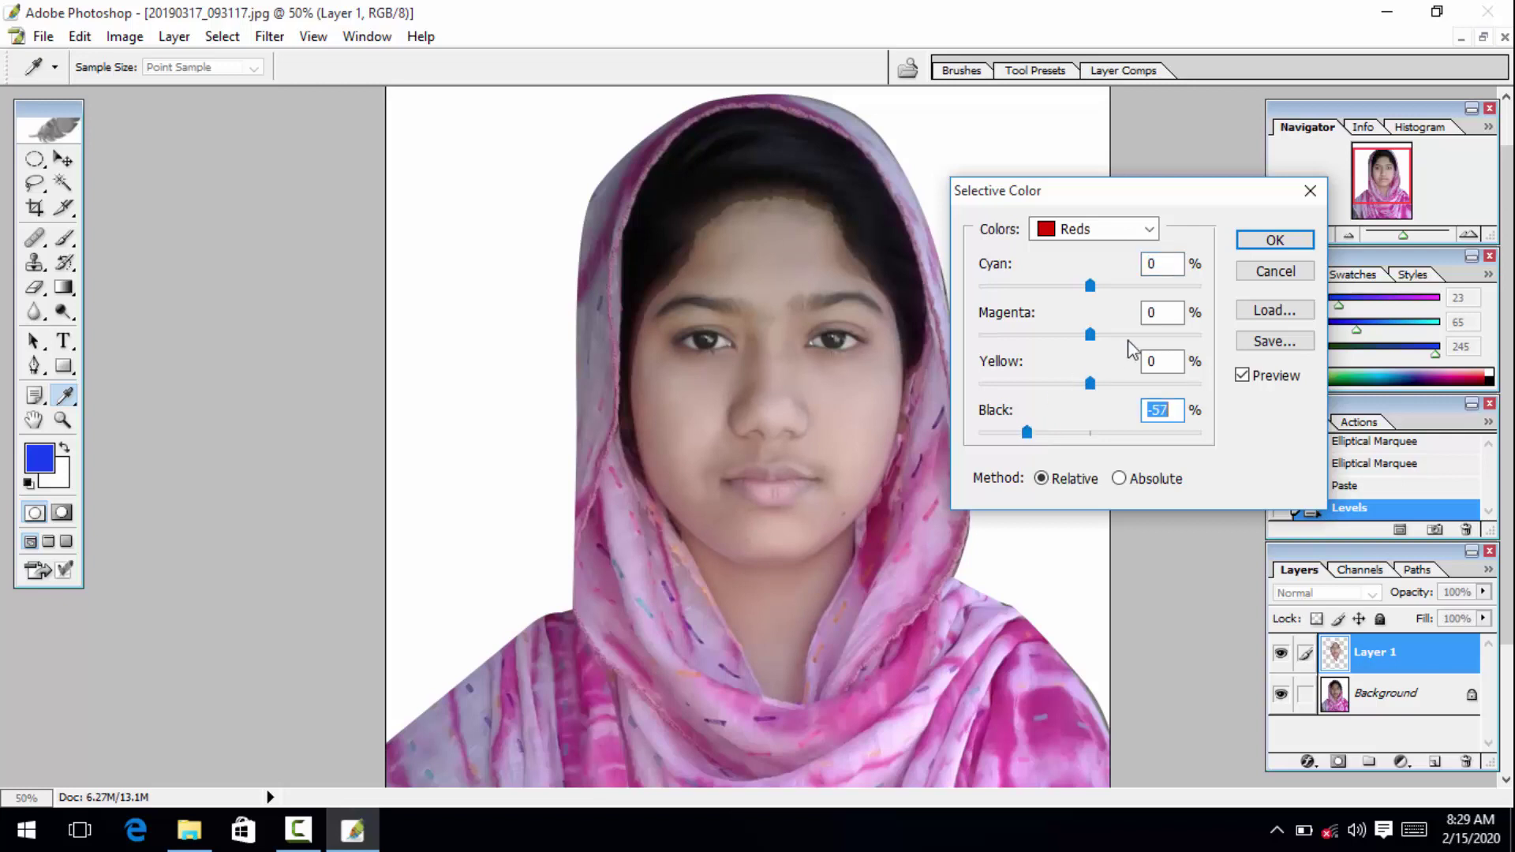
click(1105, 229)
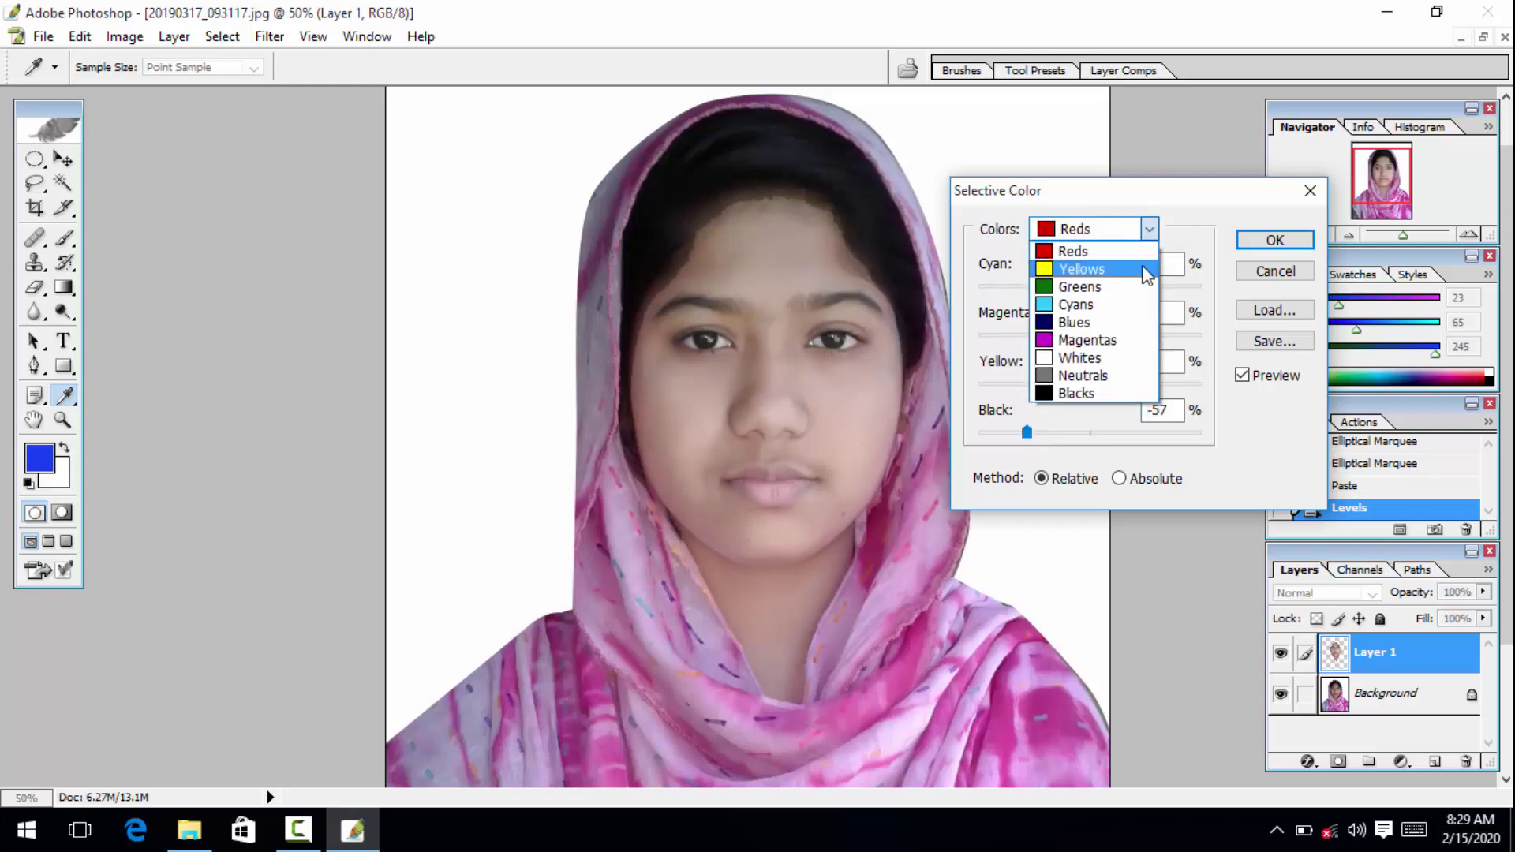
click(1270, 278)
click(1270, 274)
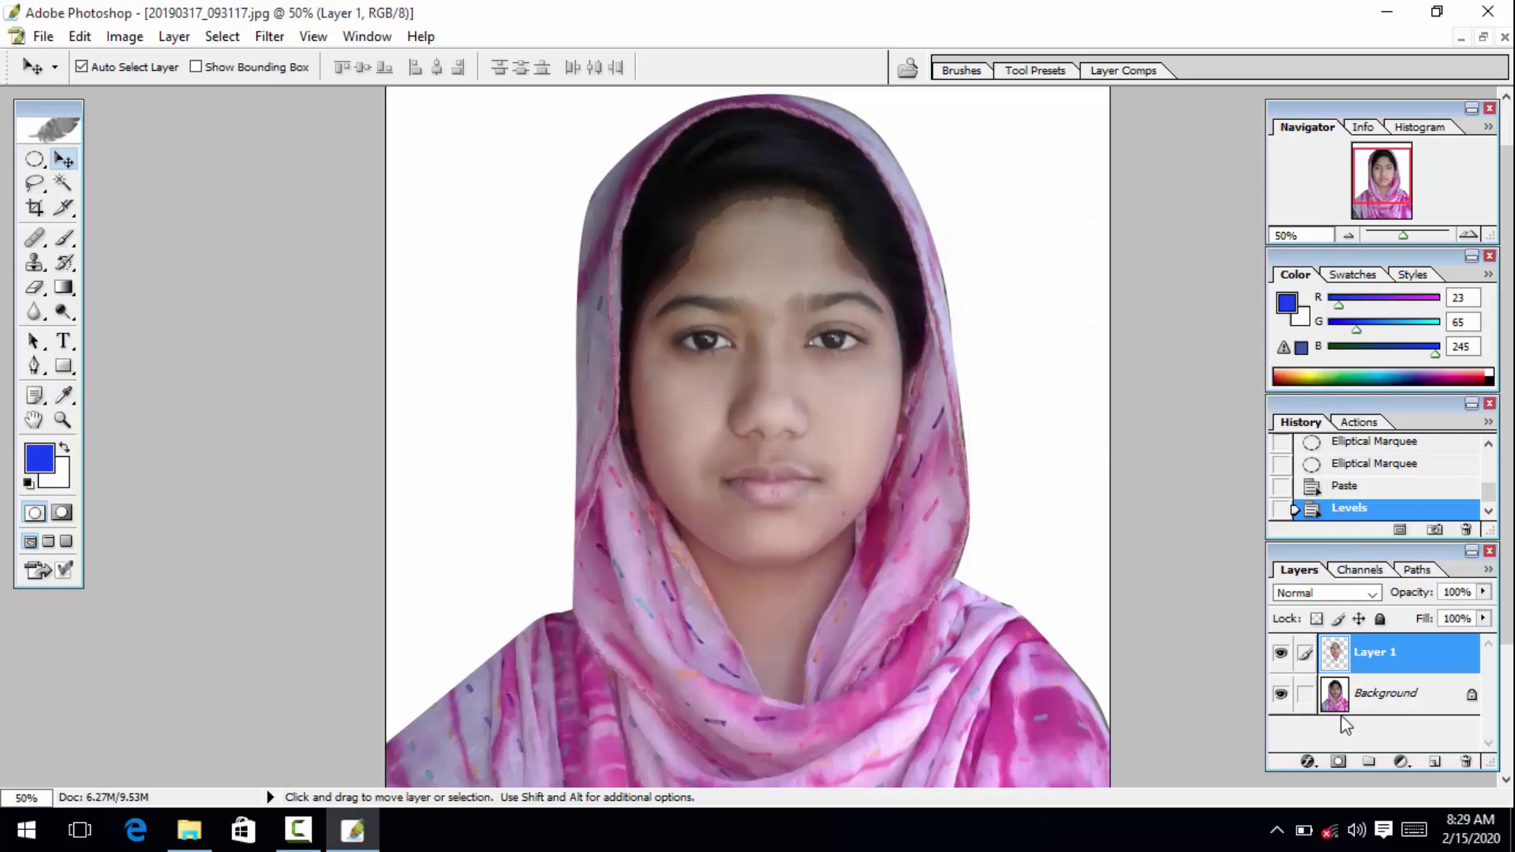
Step: Apply Selective Color to the Background layer, setting Black to -1% for the Blacks range with the Relative method
click(1378, 709)
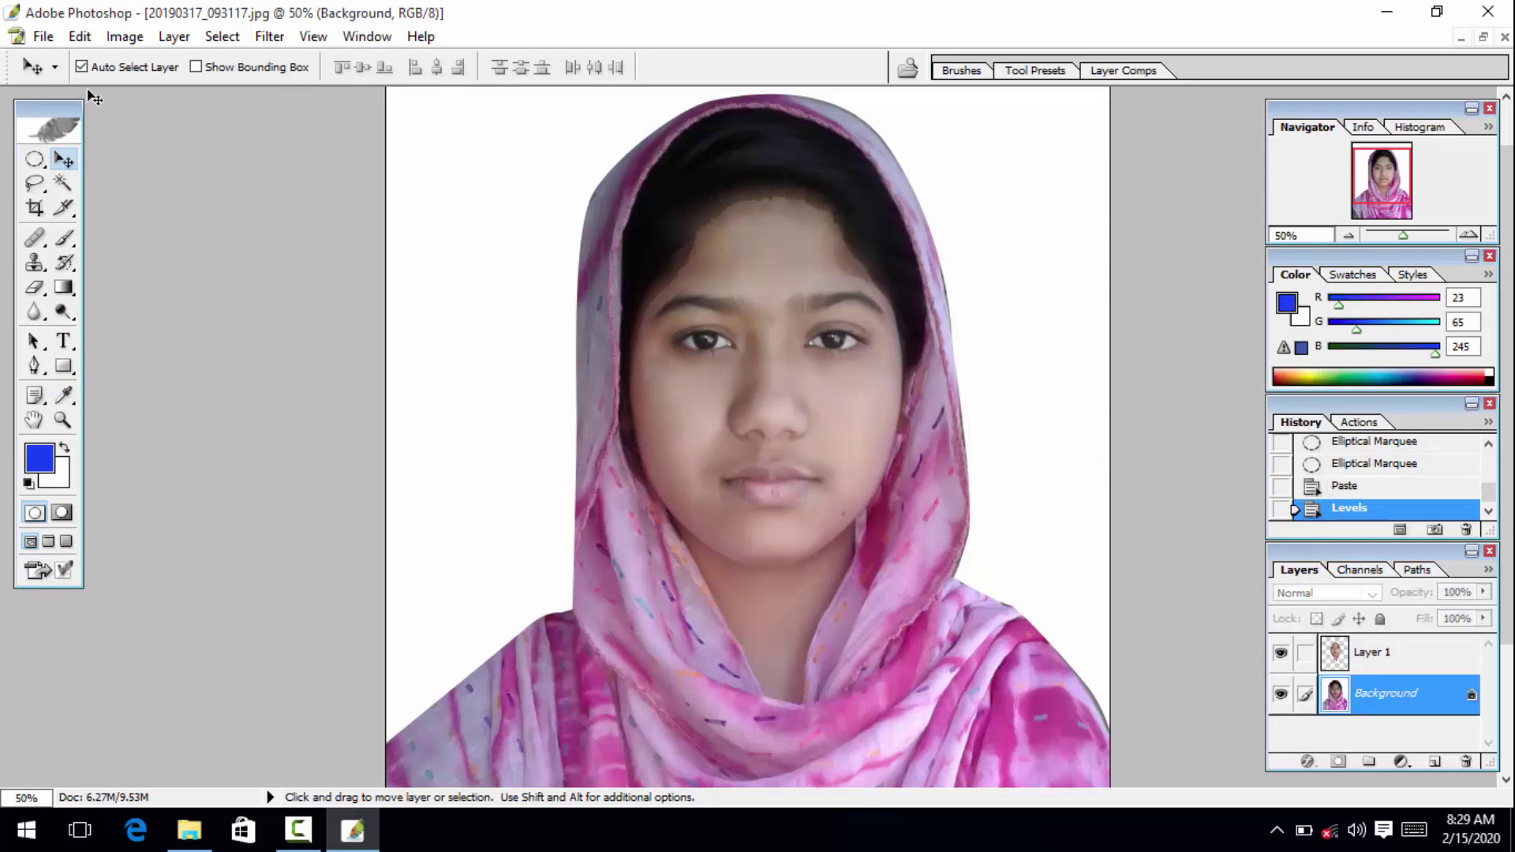
click(110, 36)
mouse_move(182, 64)
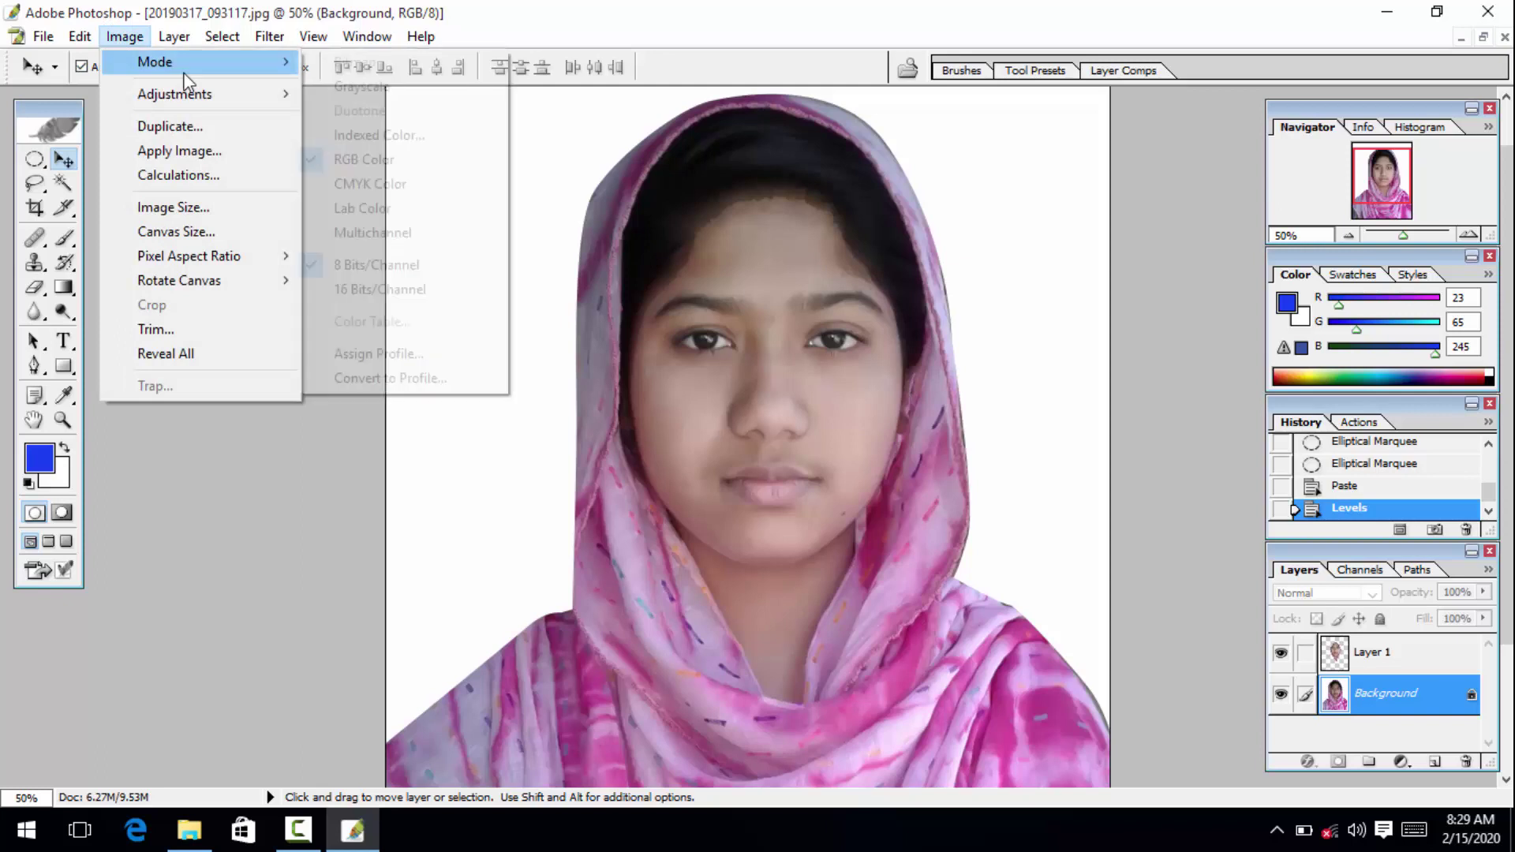
mouse_move(222, 103)
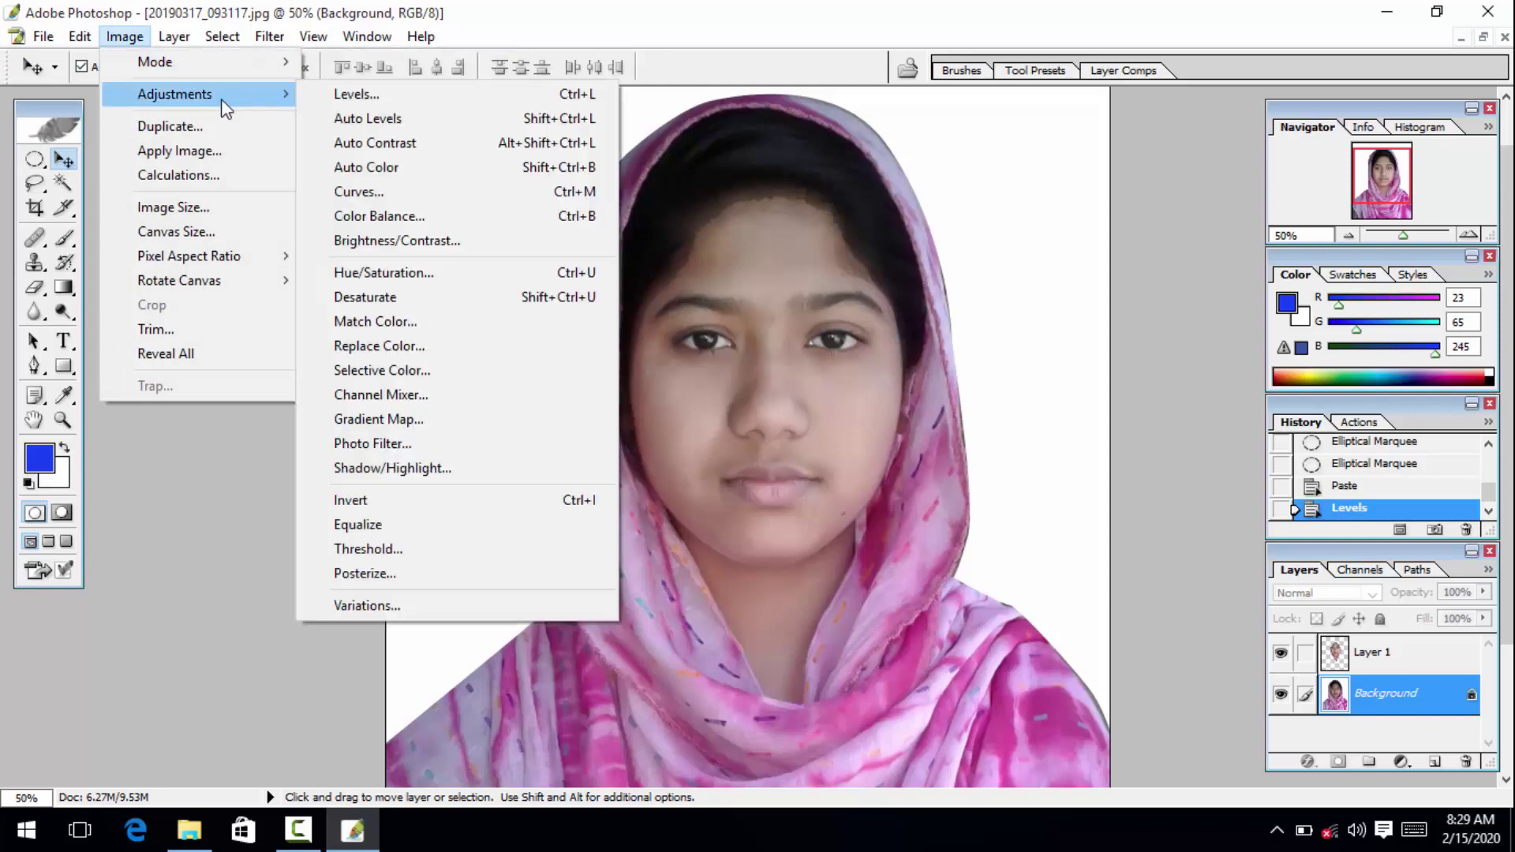
click(394, 371)
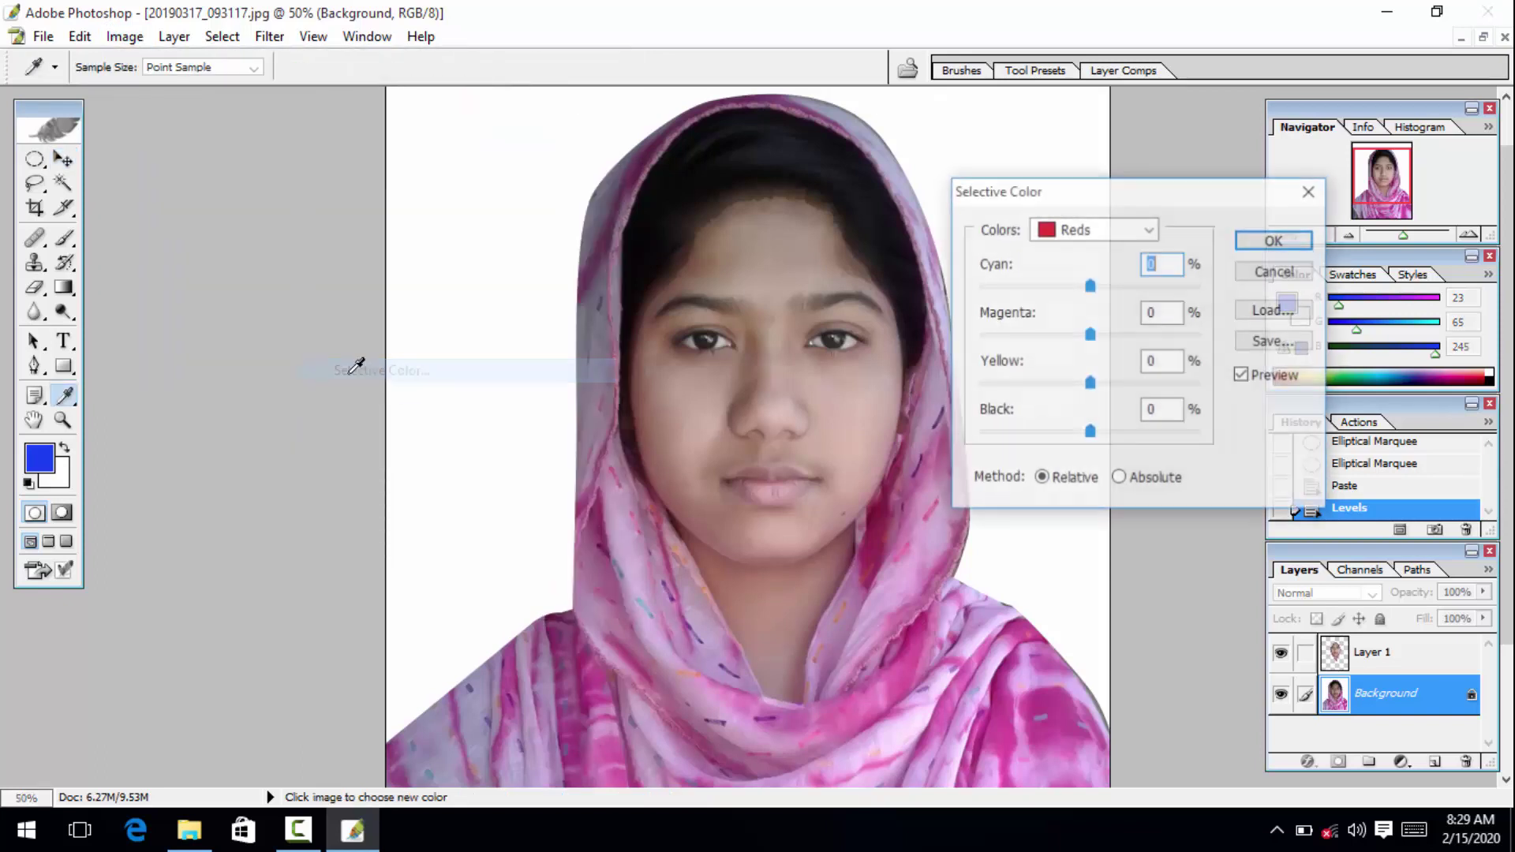
click(1097, 229)
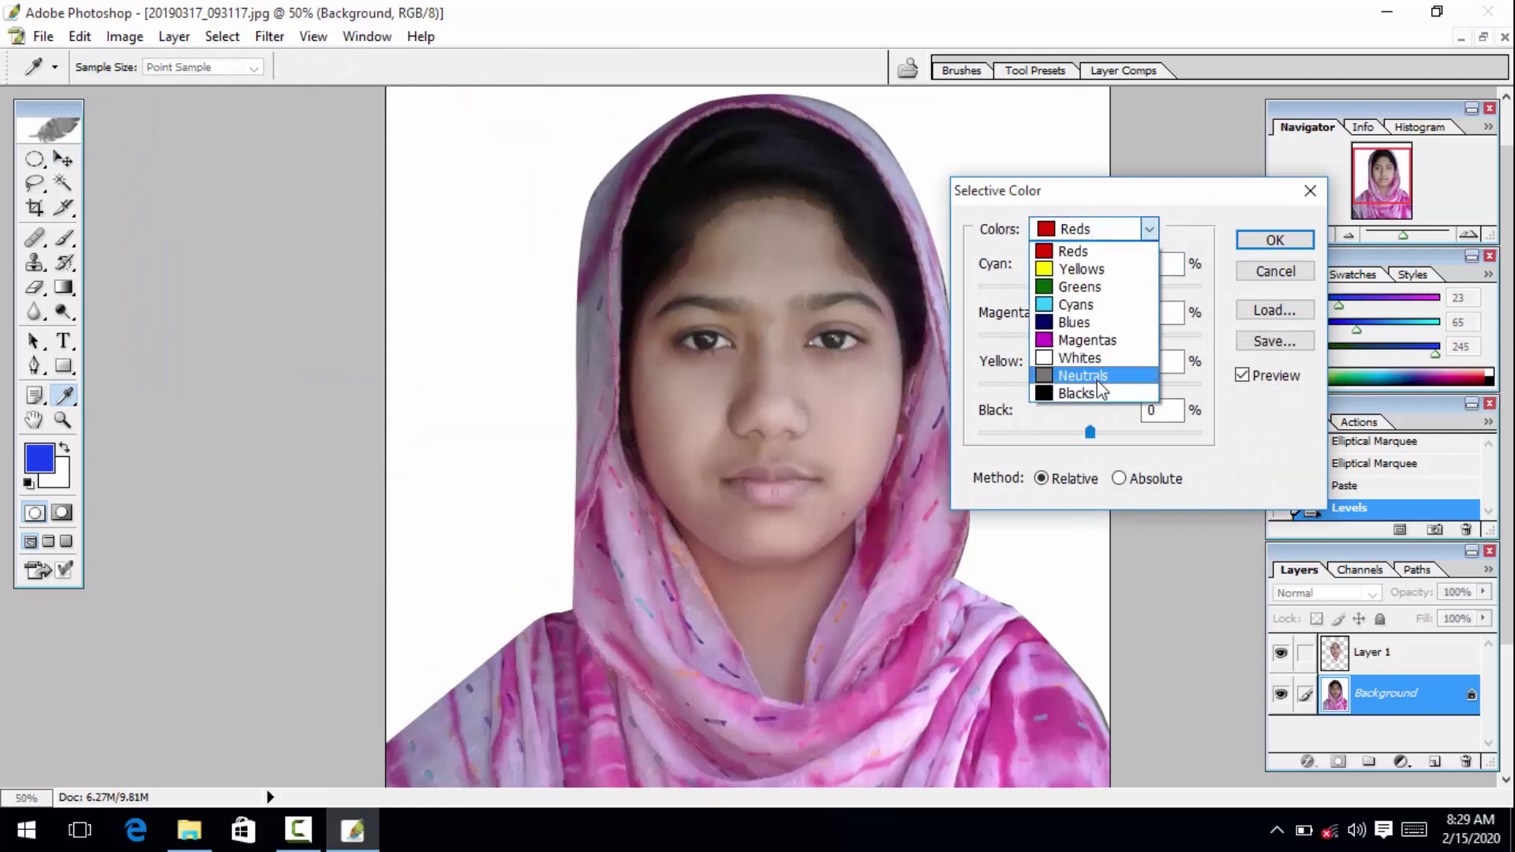
click(1097, 393)
mouse_move(1100, 431)
mouse_down()
mouse_move(1126, 434)
mouse_move(1089, 433)
mouse_up()
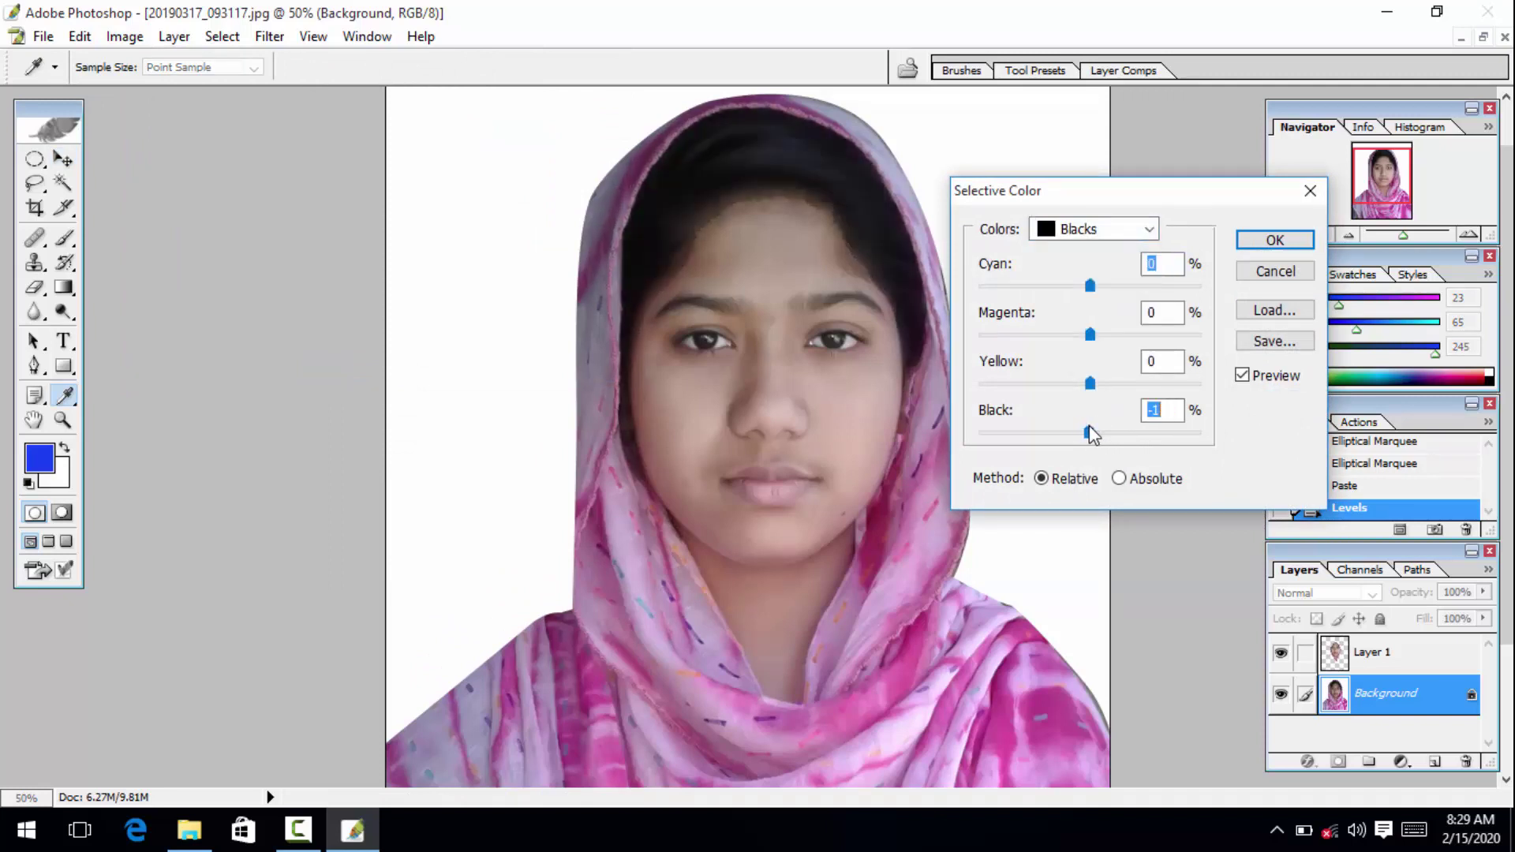
click(1259, 246)
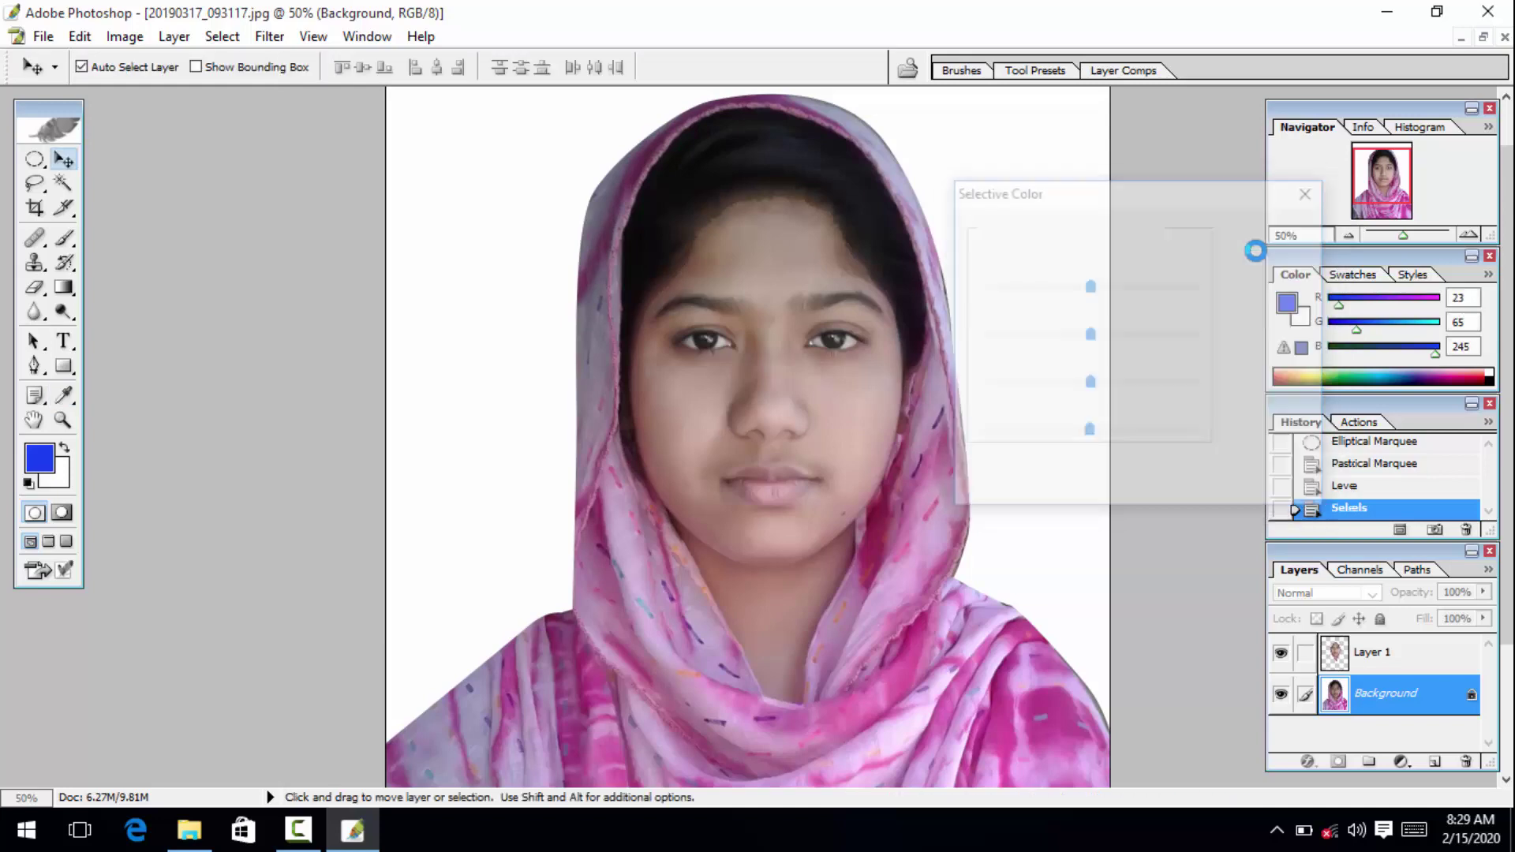
Step: Lighten the skin on Layer 1 with Selective Color, setting Black to -30% for the Reds range
ctrl+alt+click(750, 404)
alt+click(749, 404)
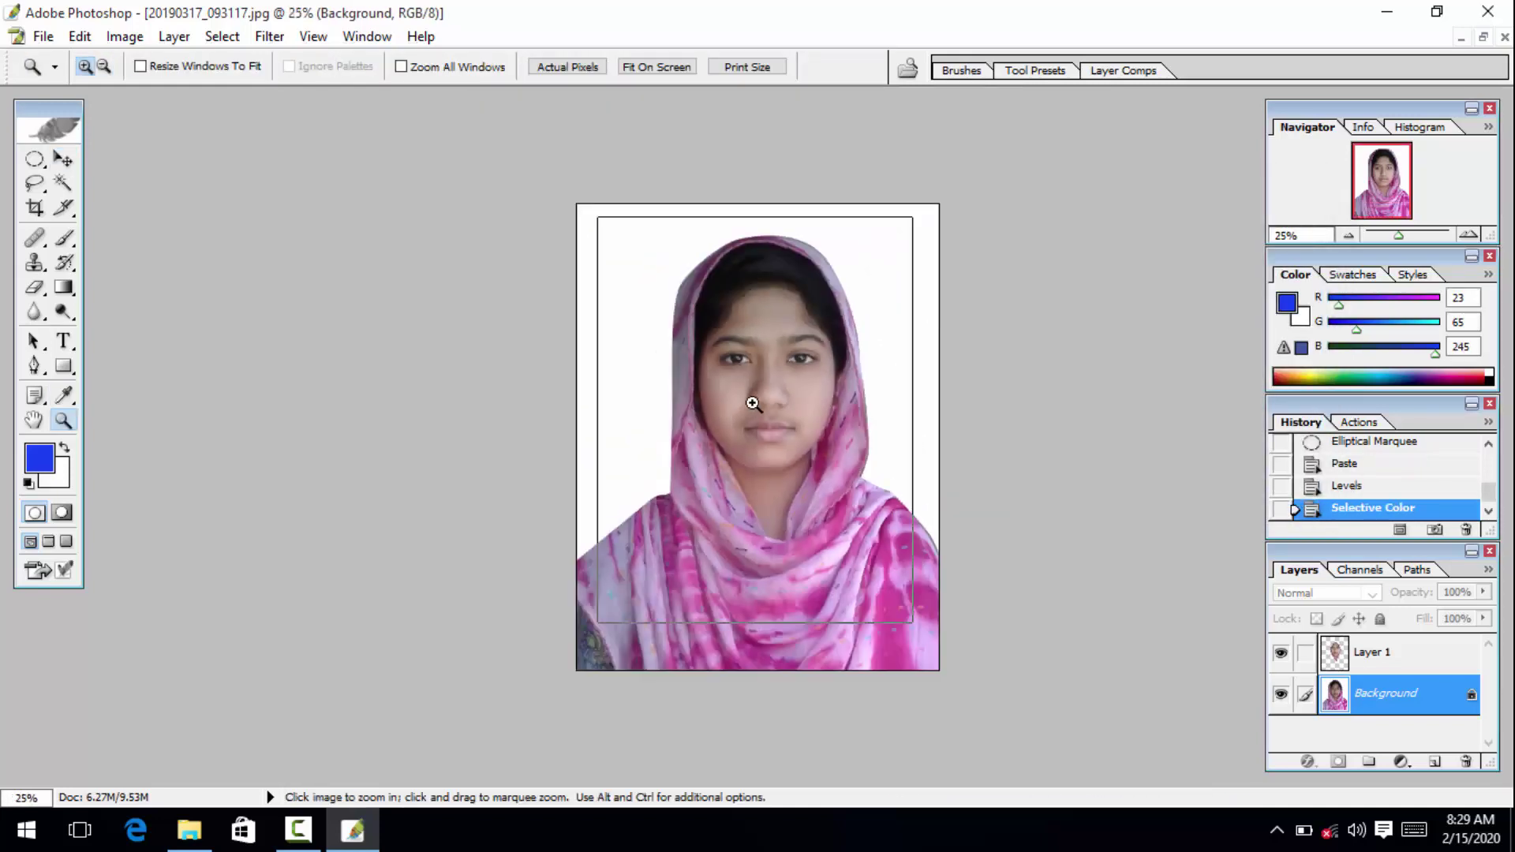
click(753, 402)
click(753, 402)
click(756, 402)
click(757, 404)
drag(839, 440, 855, 287)
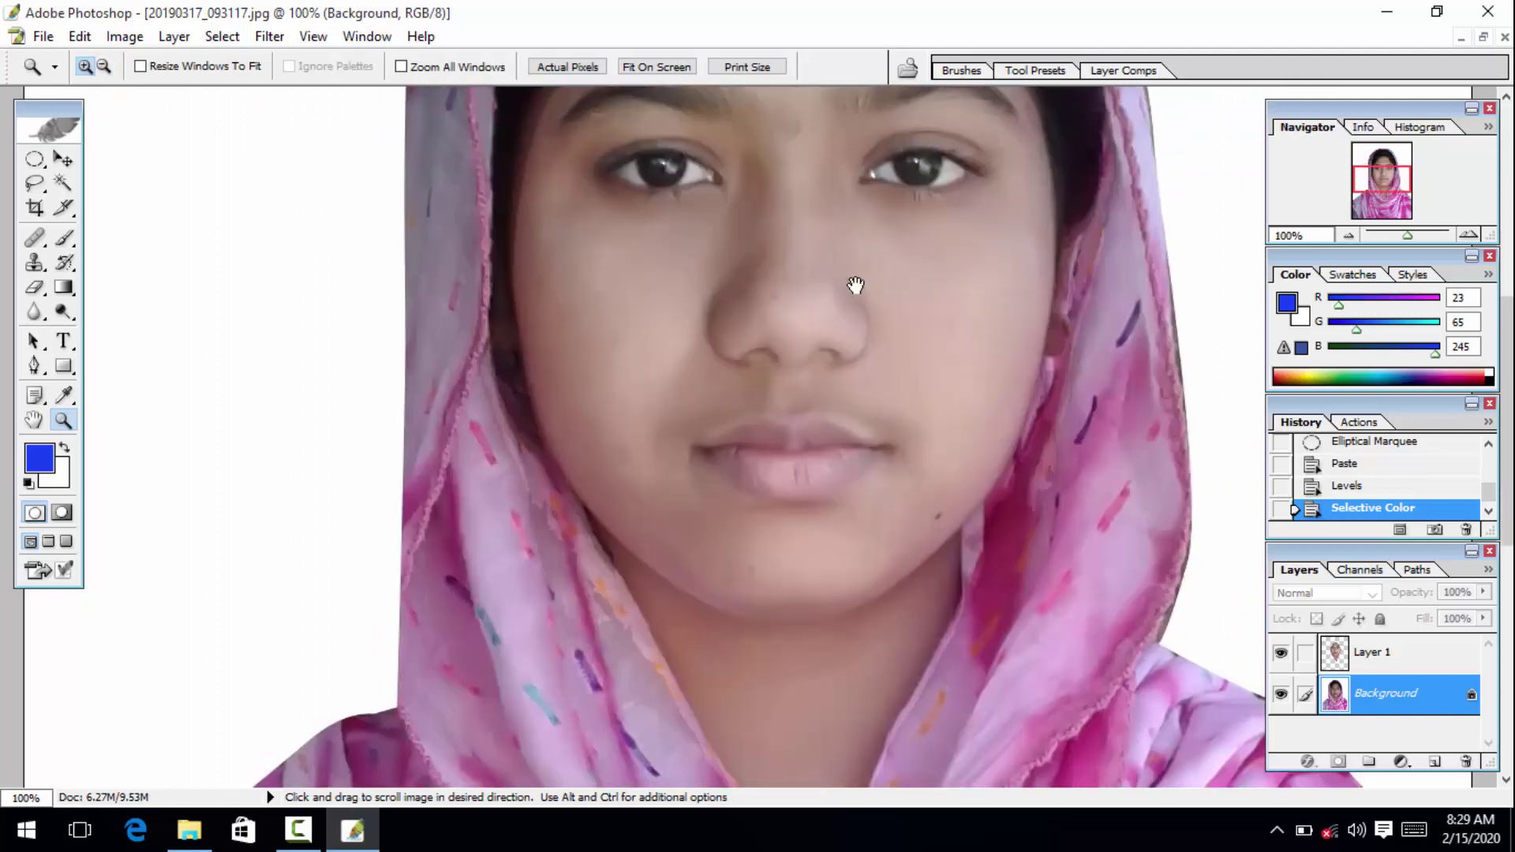
key(alt+bracketright)
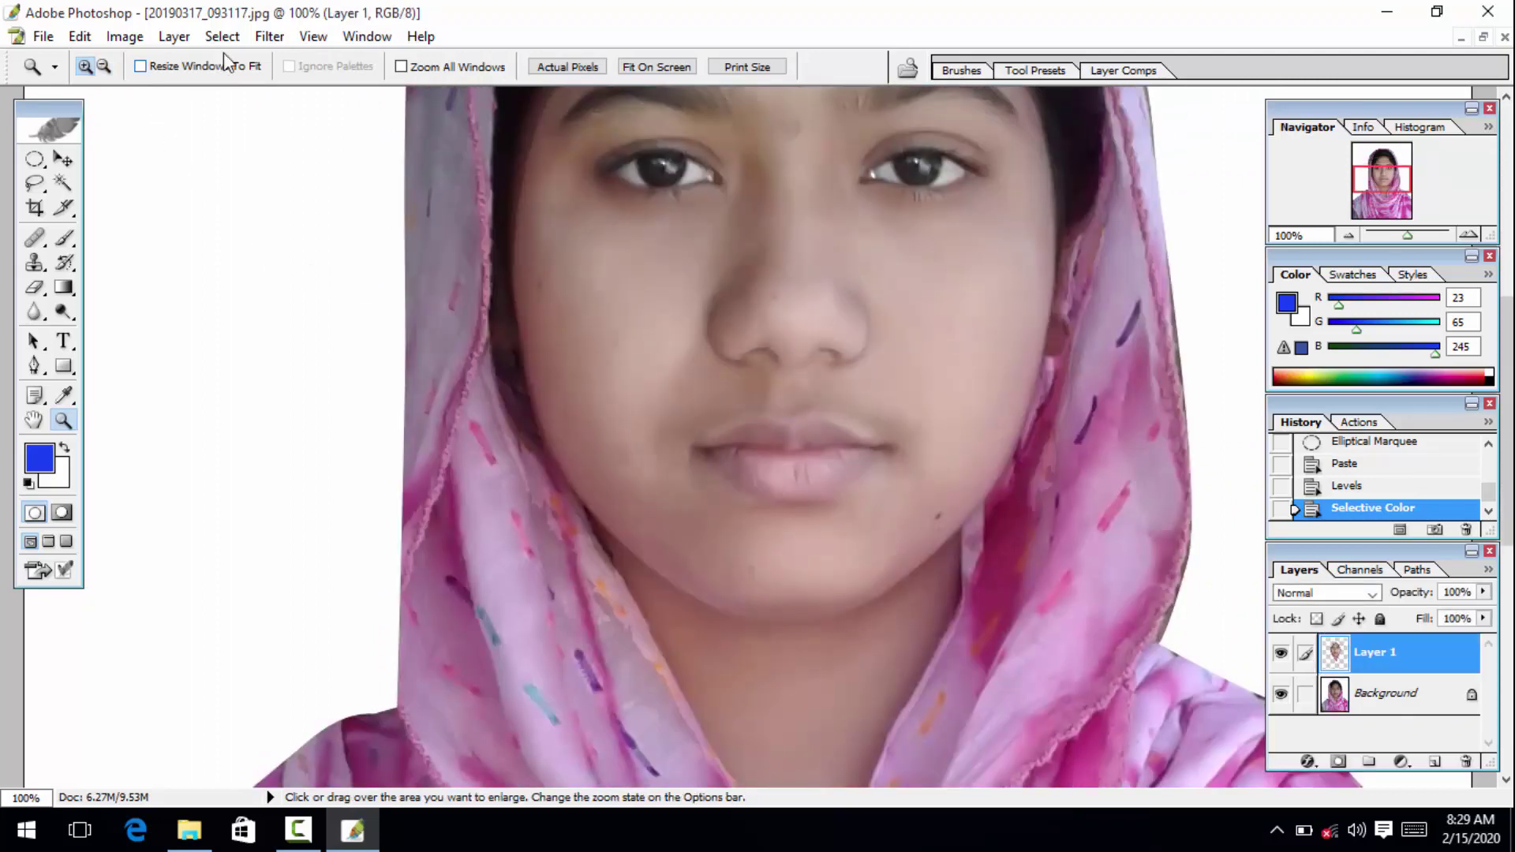
click(136, 38)
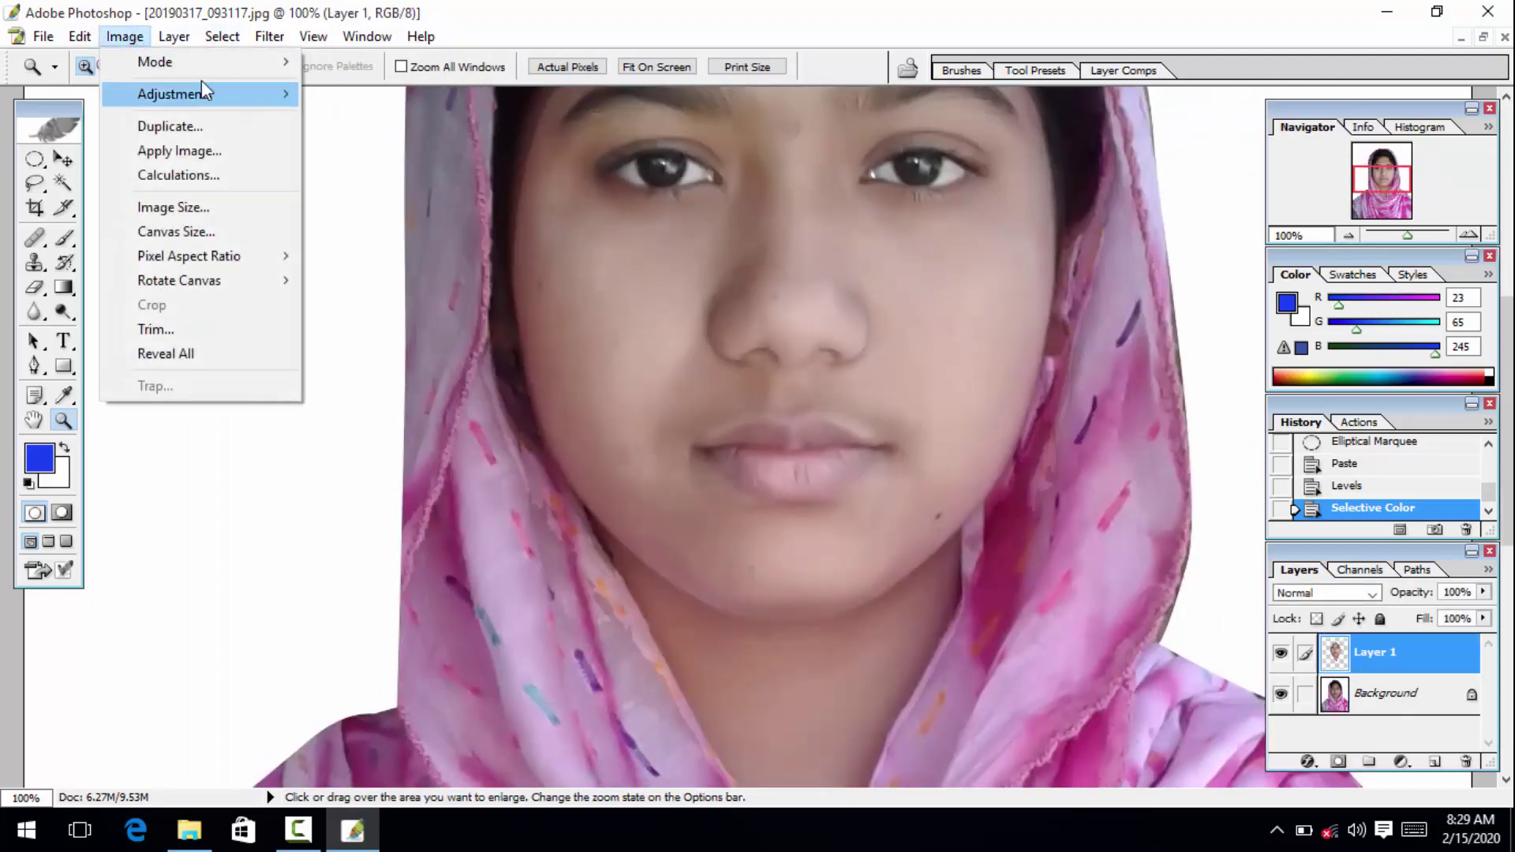
mouse_move(201, 96)
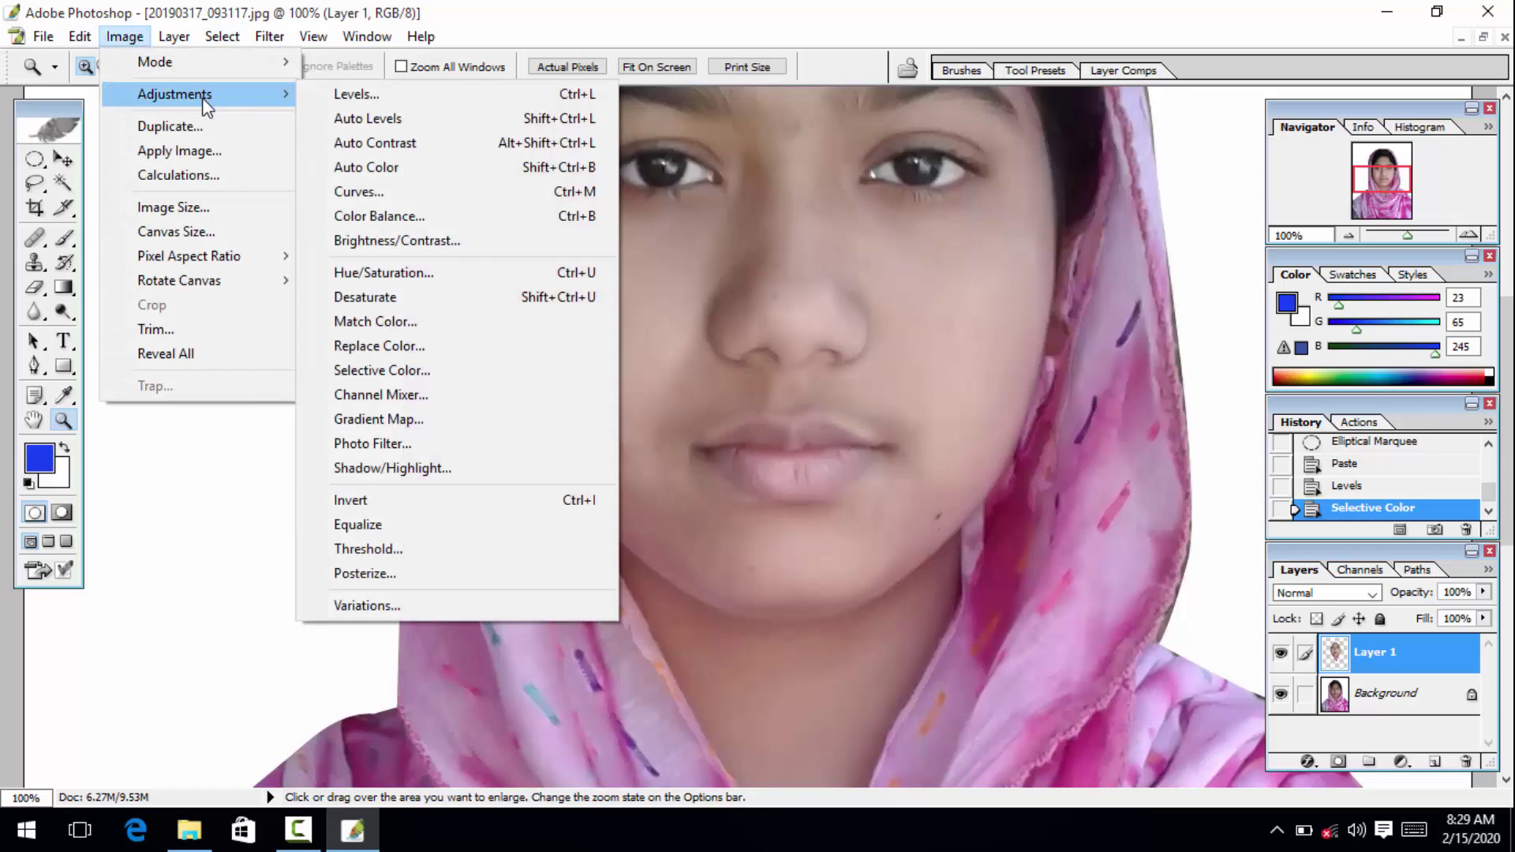
click(547, 372)
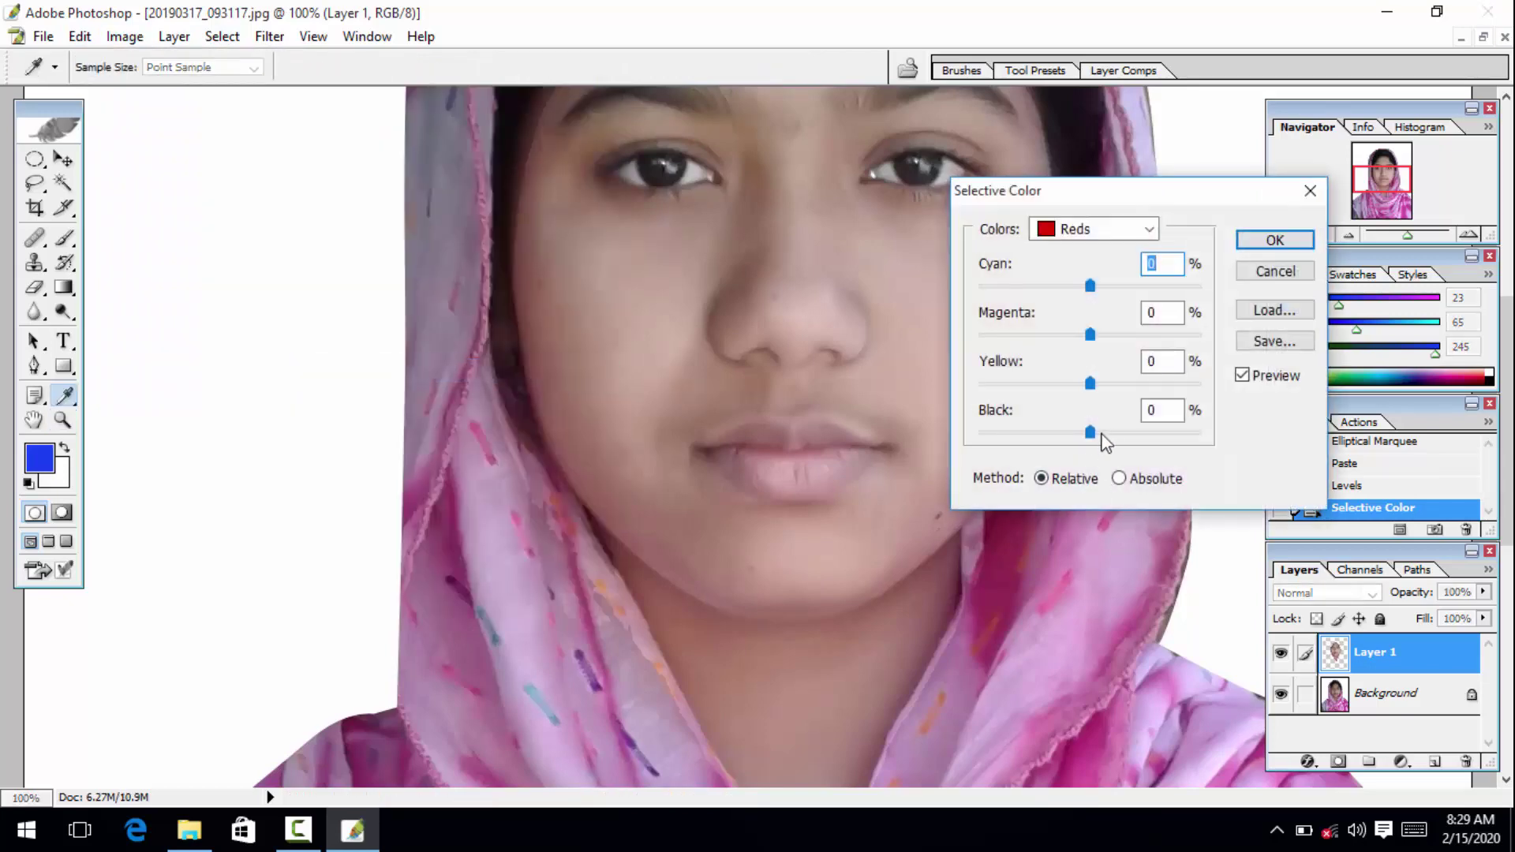
drag(1092, 434, 1057, 433)
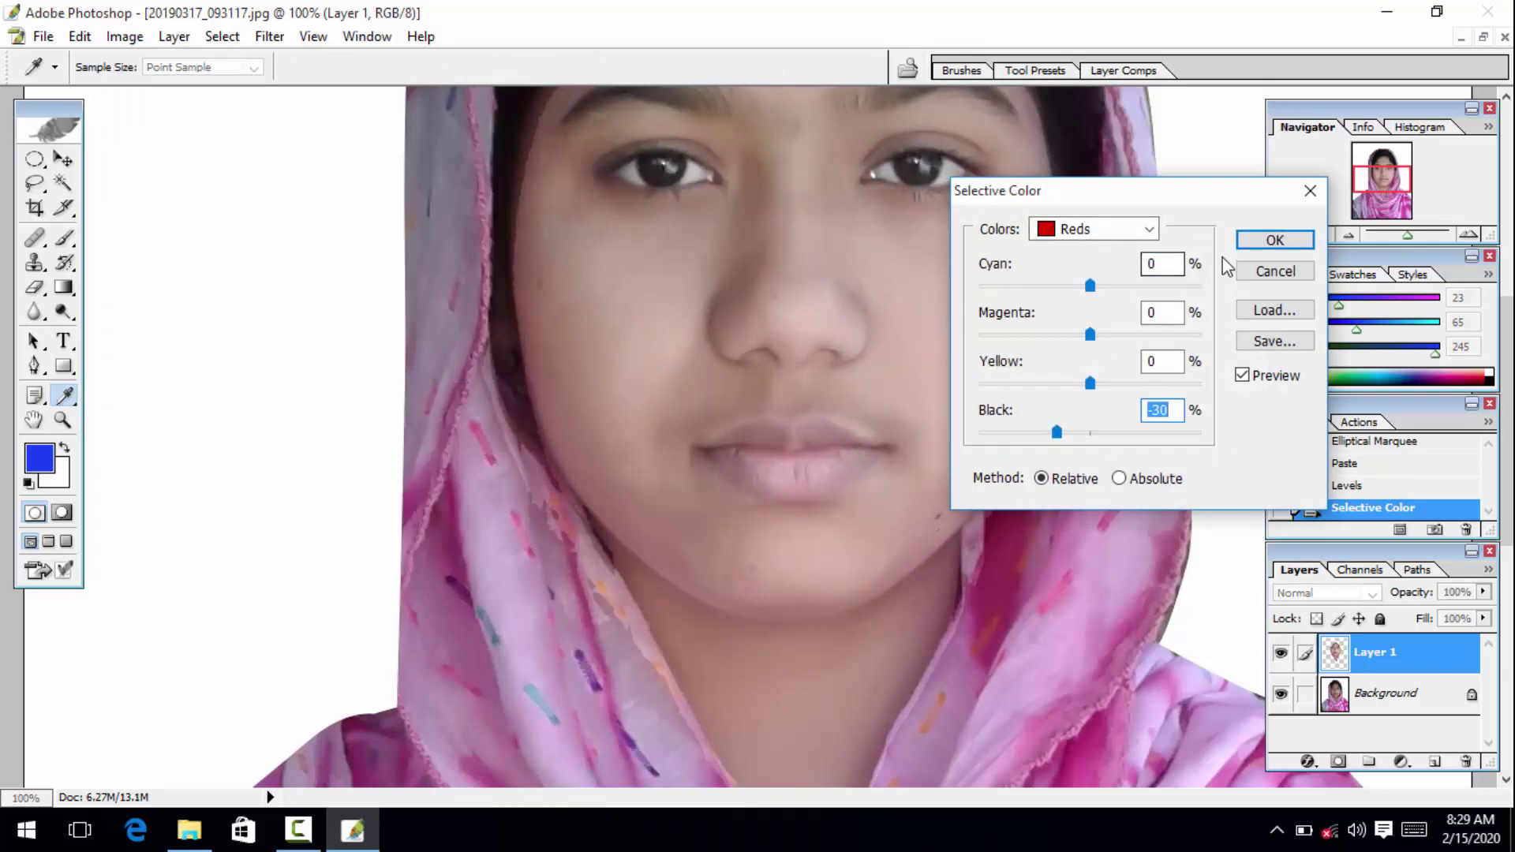
click(1275, 240)
Step: Try the Noise Ninja filter on Layer 1 with its automatic noise profile, and undo it
key(z)
alt+click(757, 404)
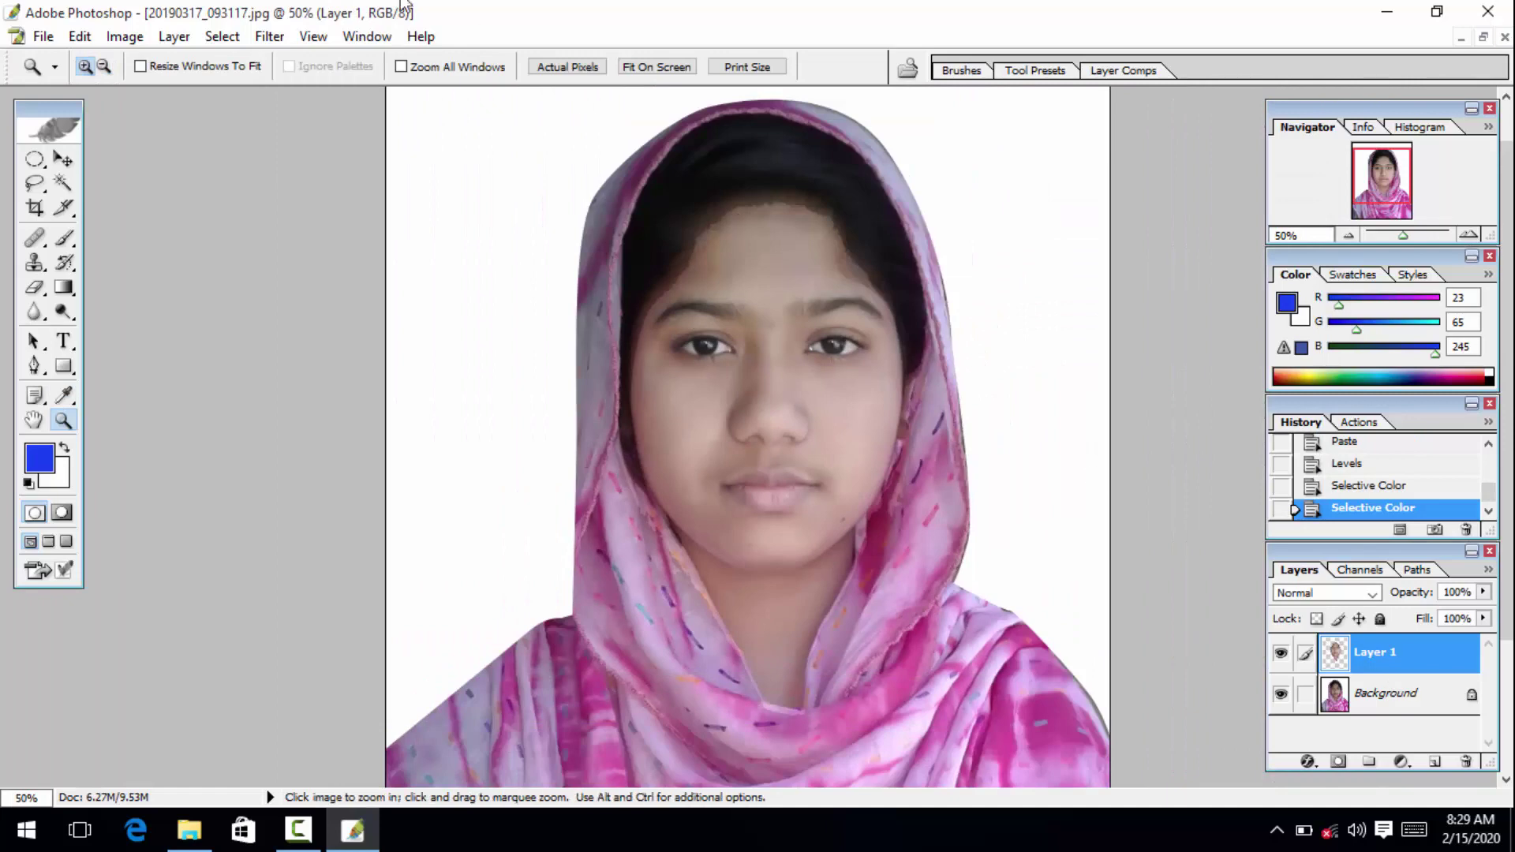
click(269, 36)
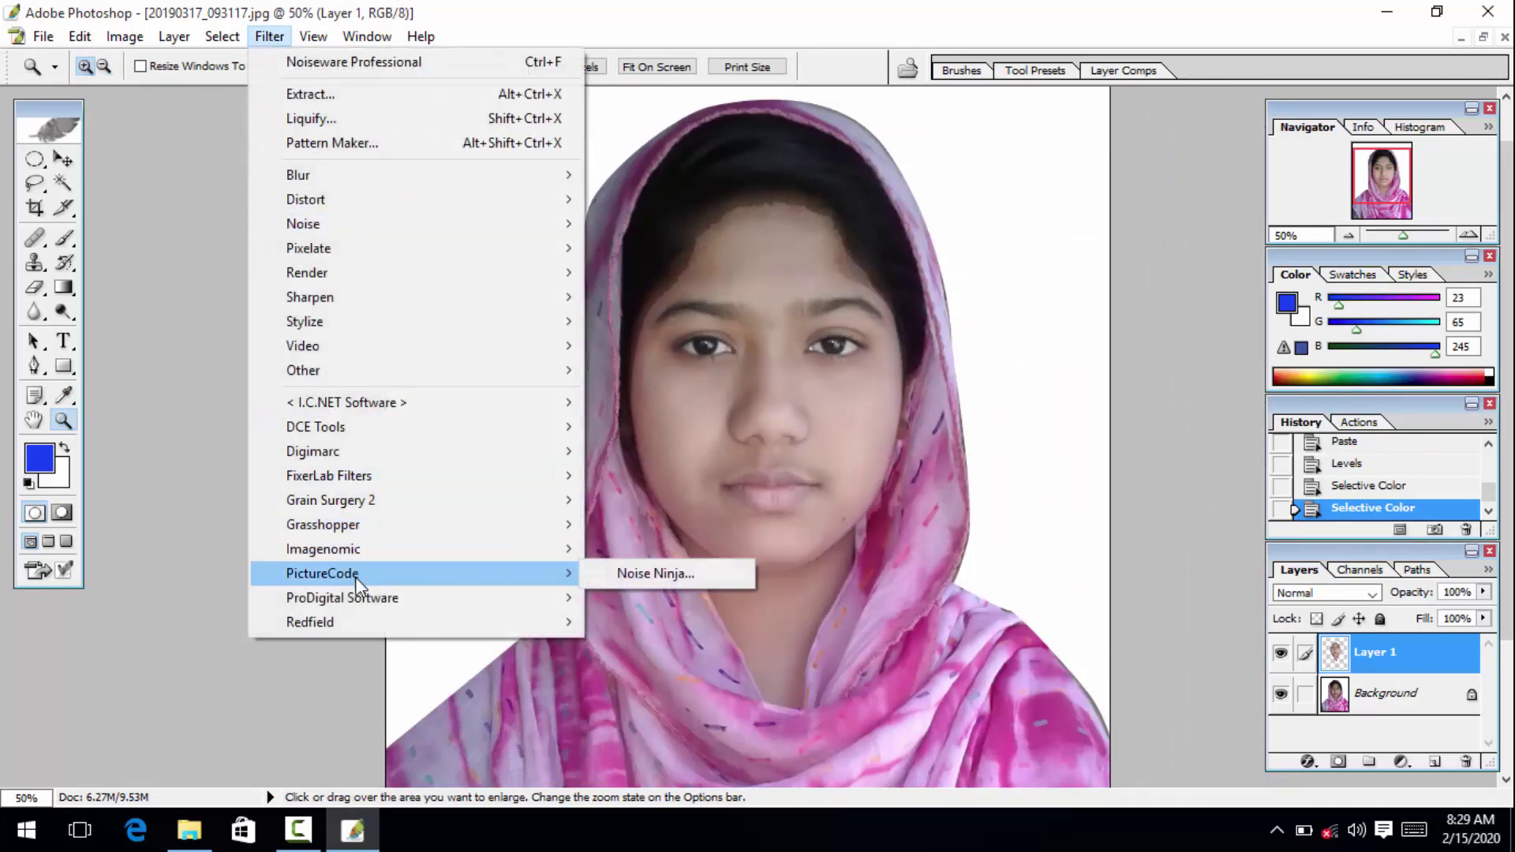
mouse_move(476, 583)
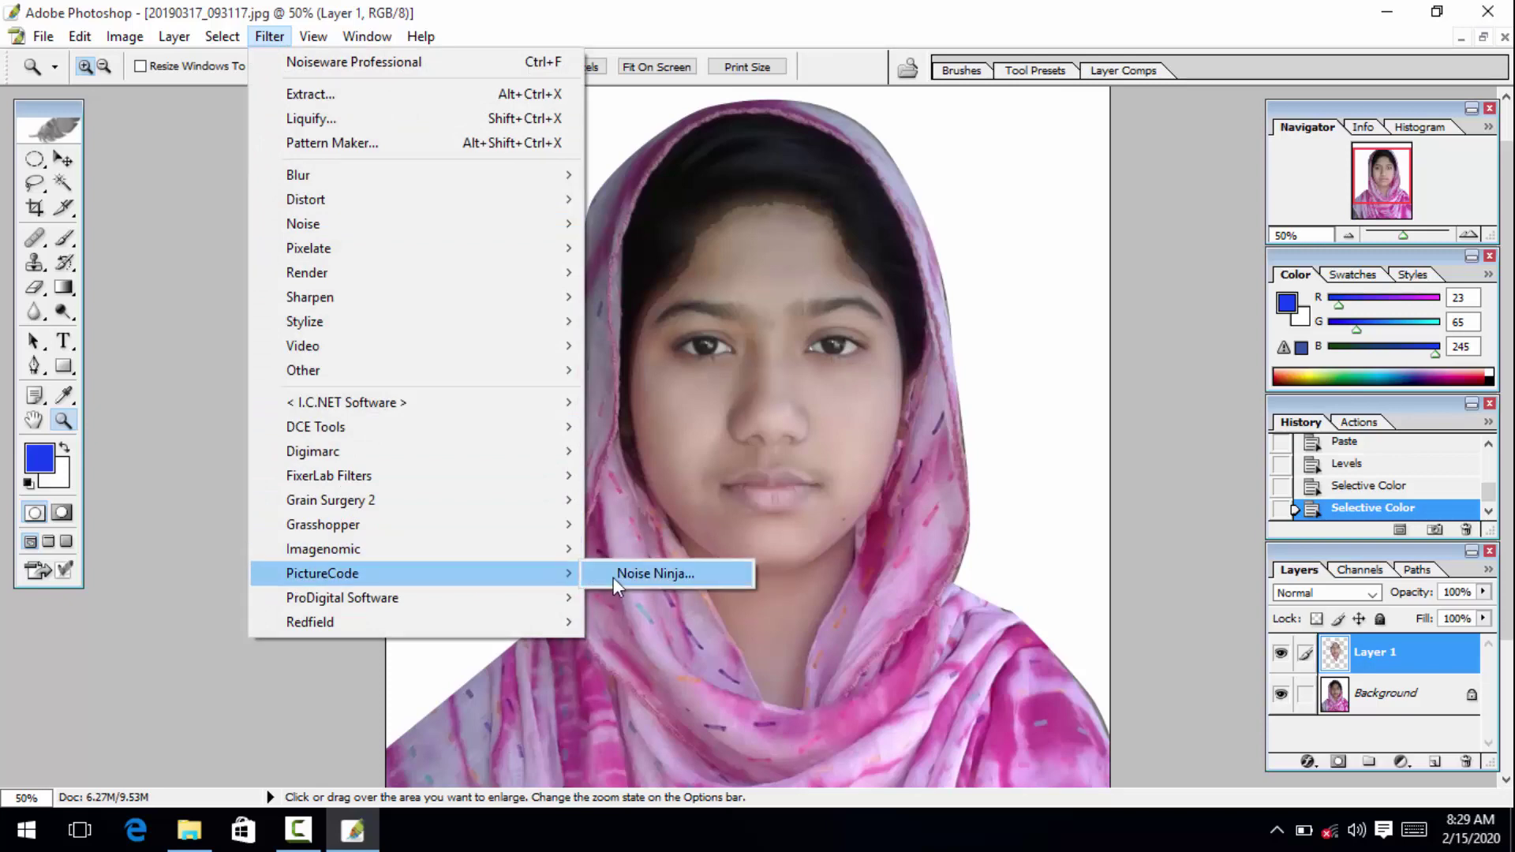
click(642, 576)
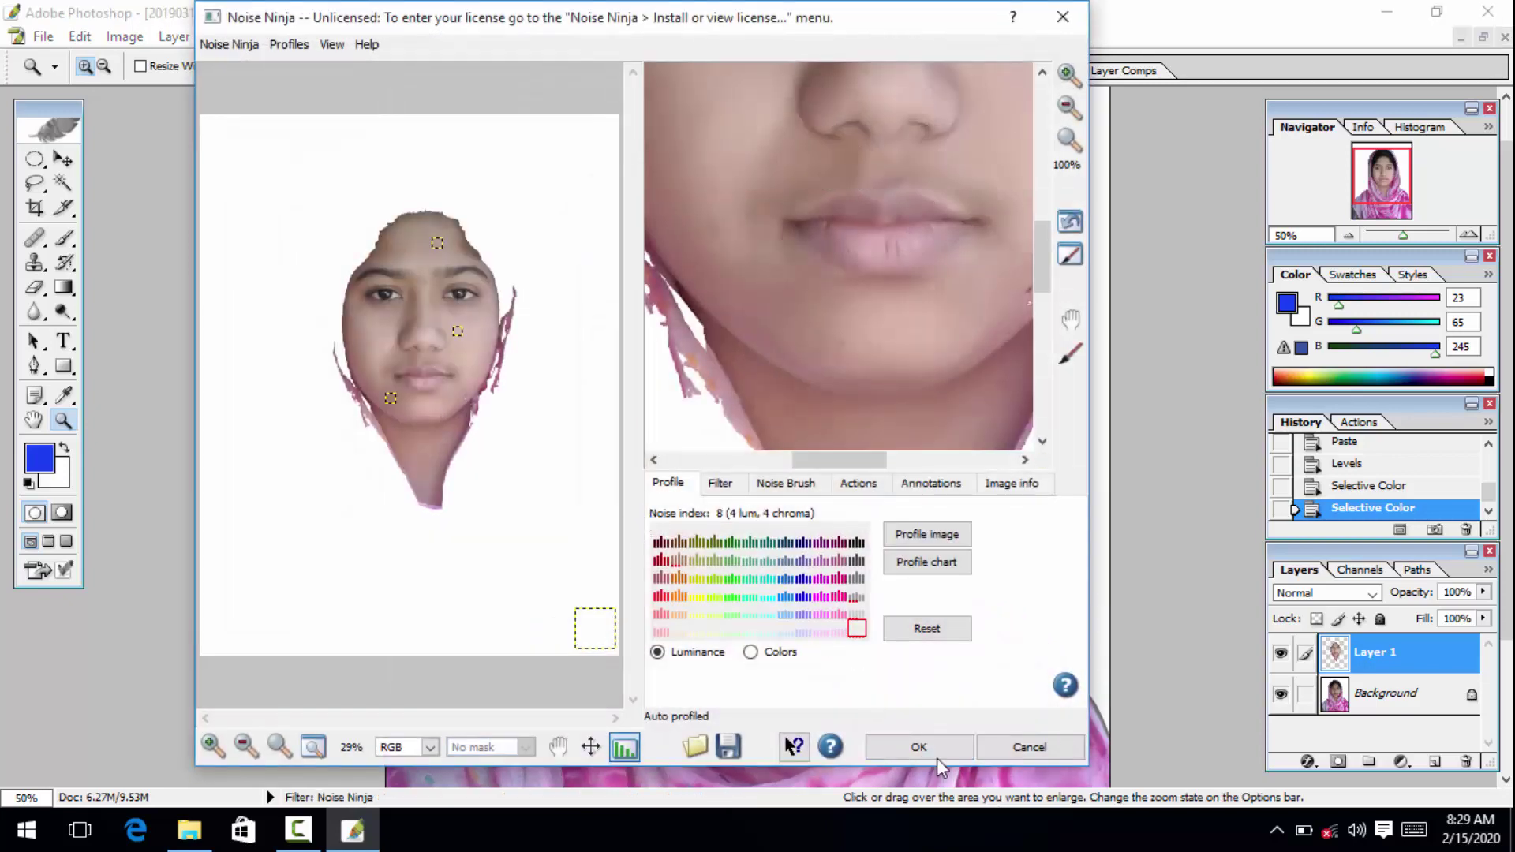
click(951, 749)
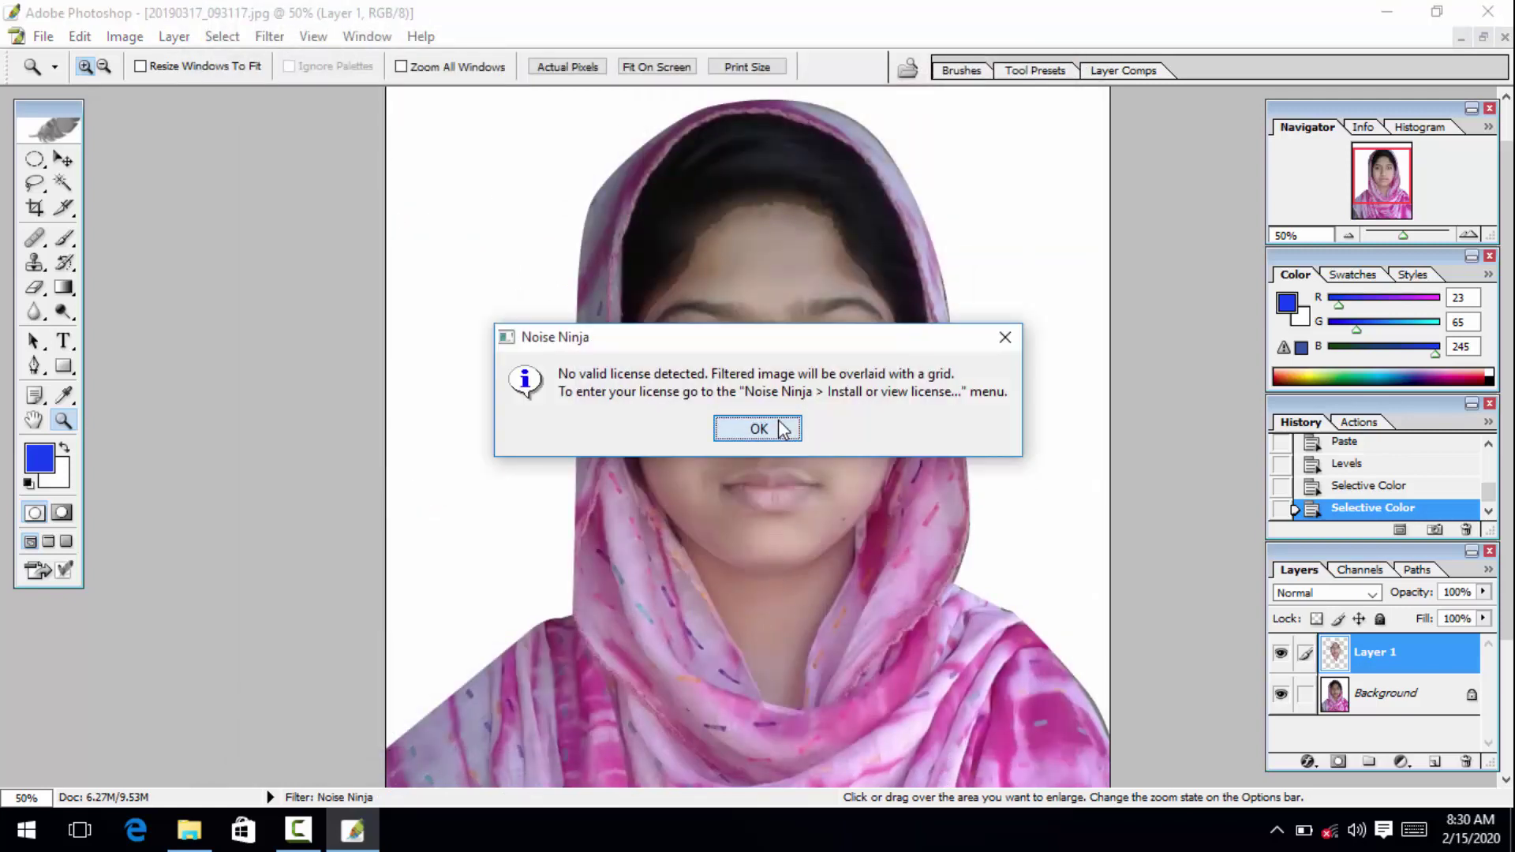
click(780, 432)
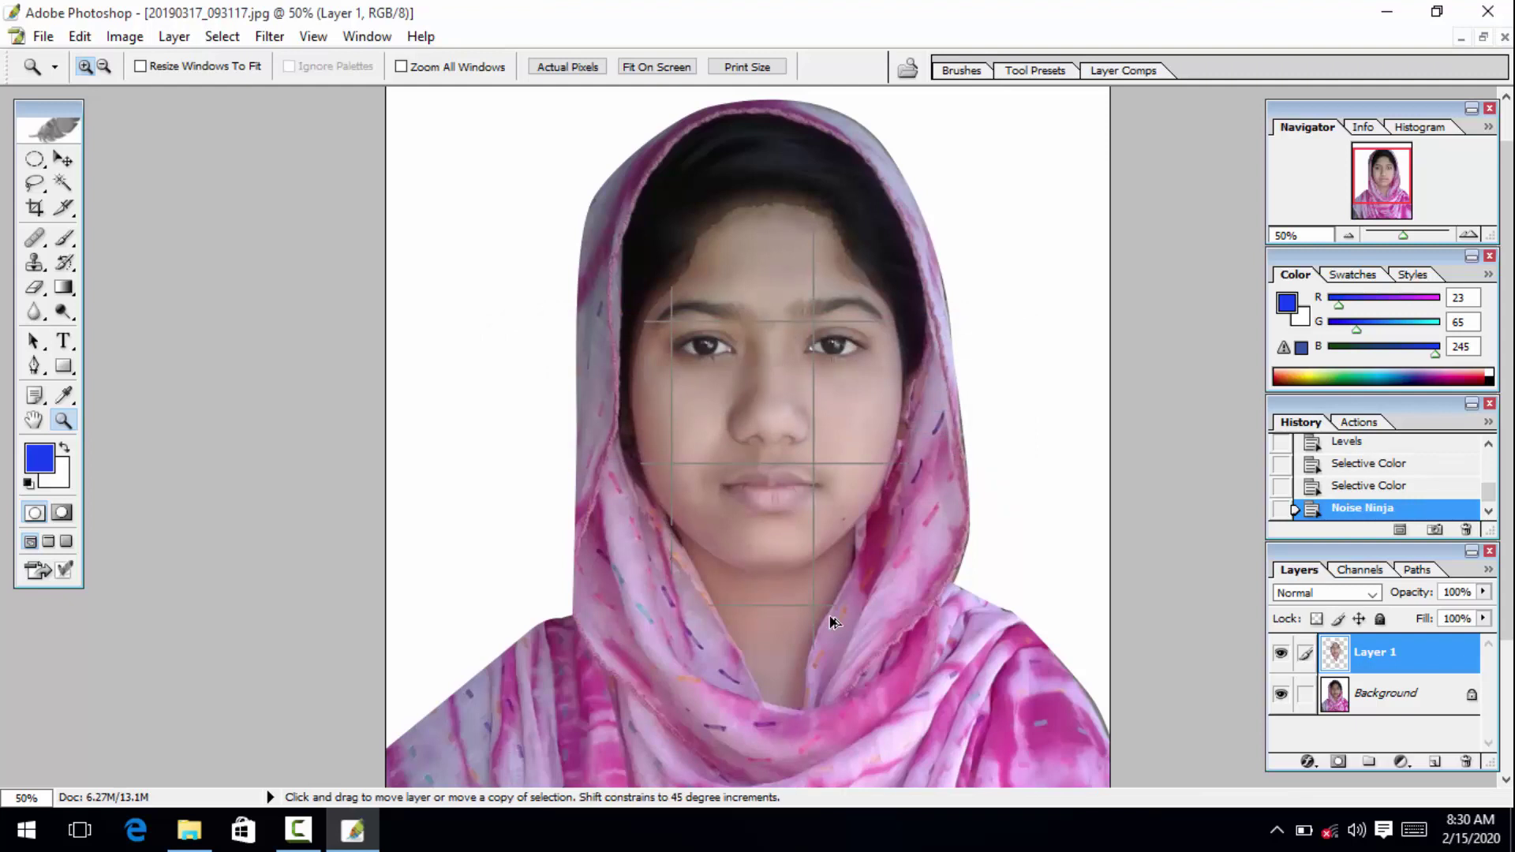
key(ctrl+z)
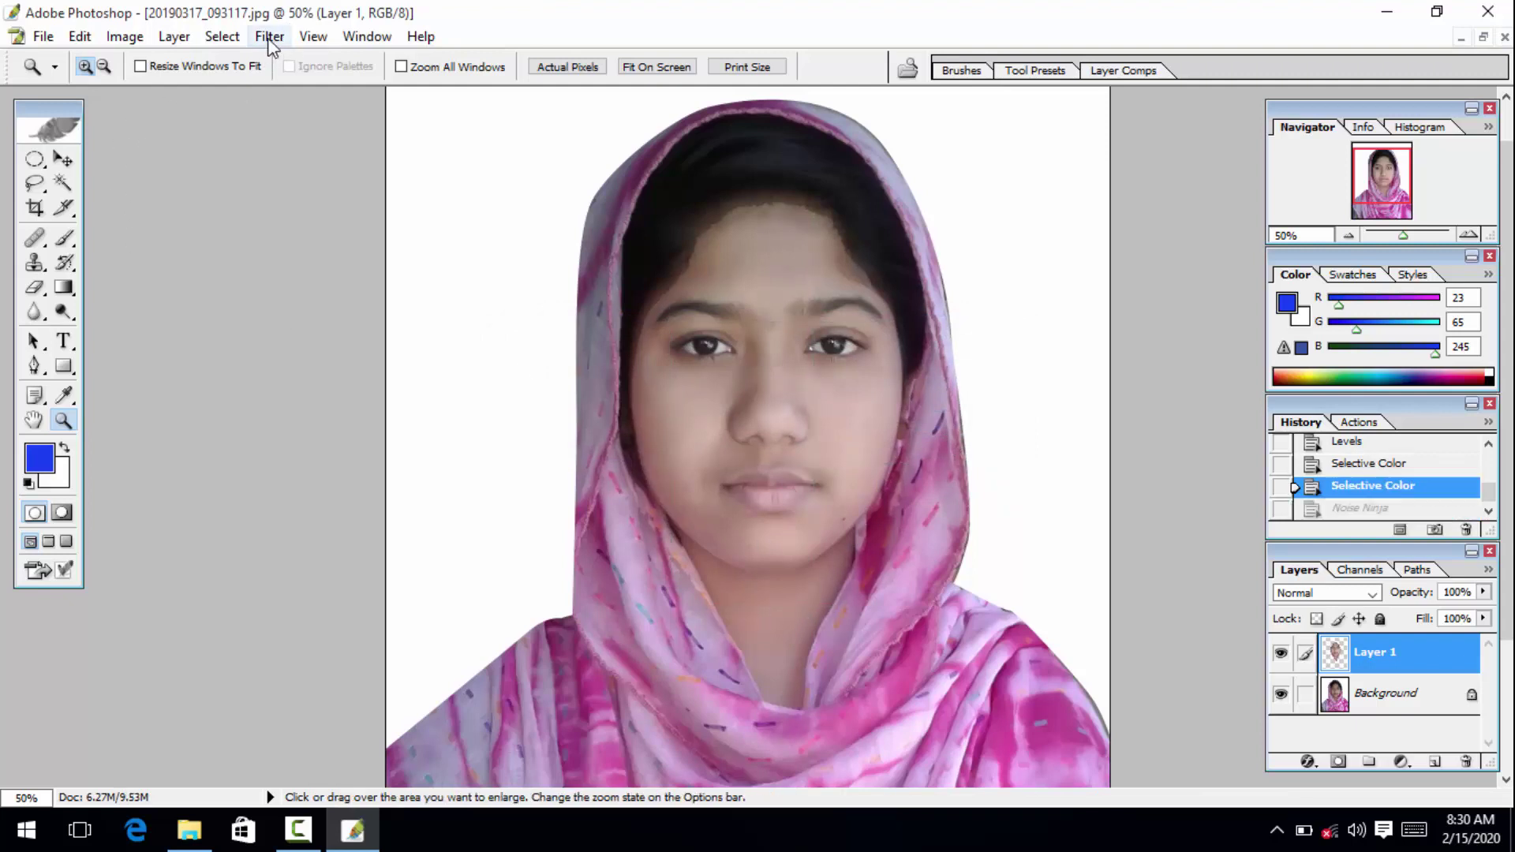
Step: Open the Imagenomic Portraiture filter for Layer 1 and decline its license agreement
click(269, 41)
mouse_move(360, 552)
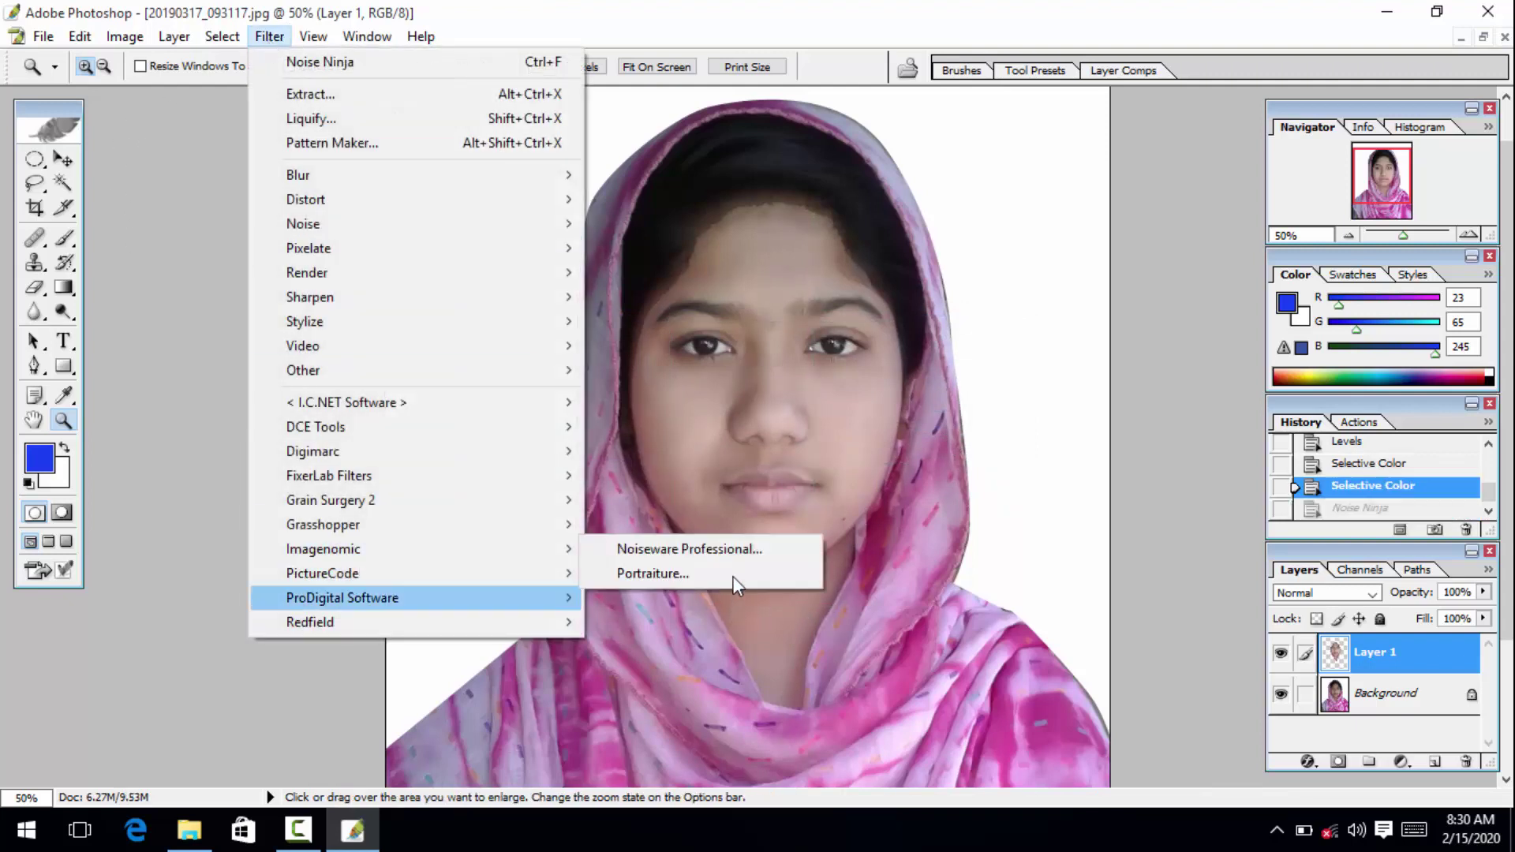
click(732, 576)
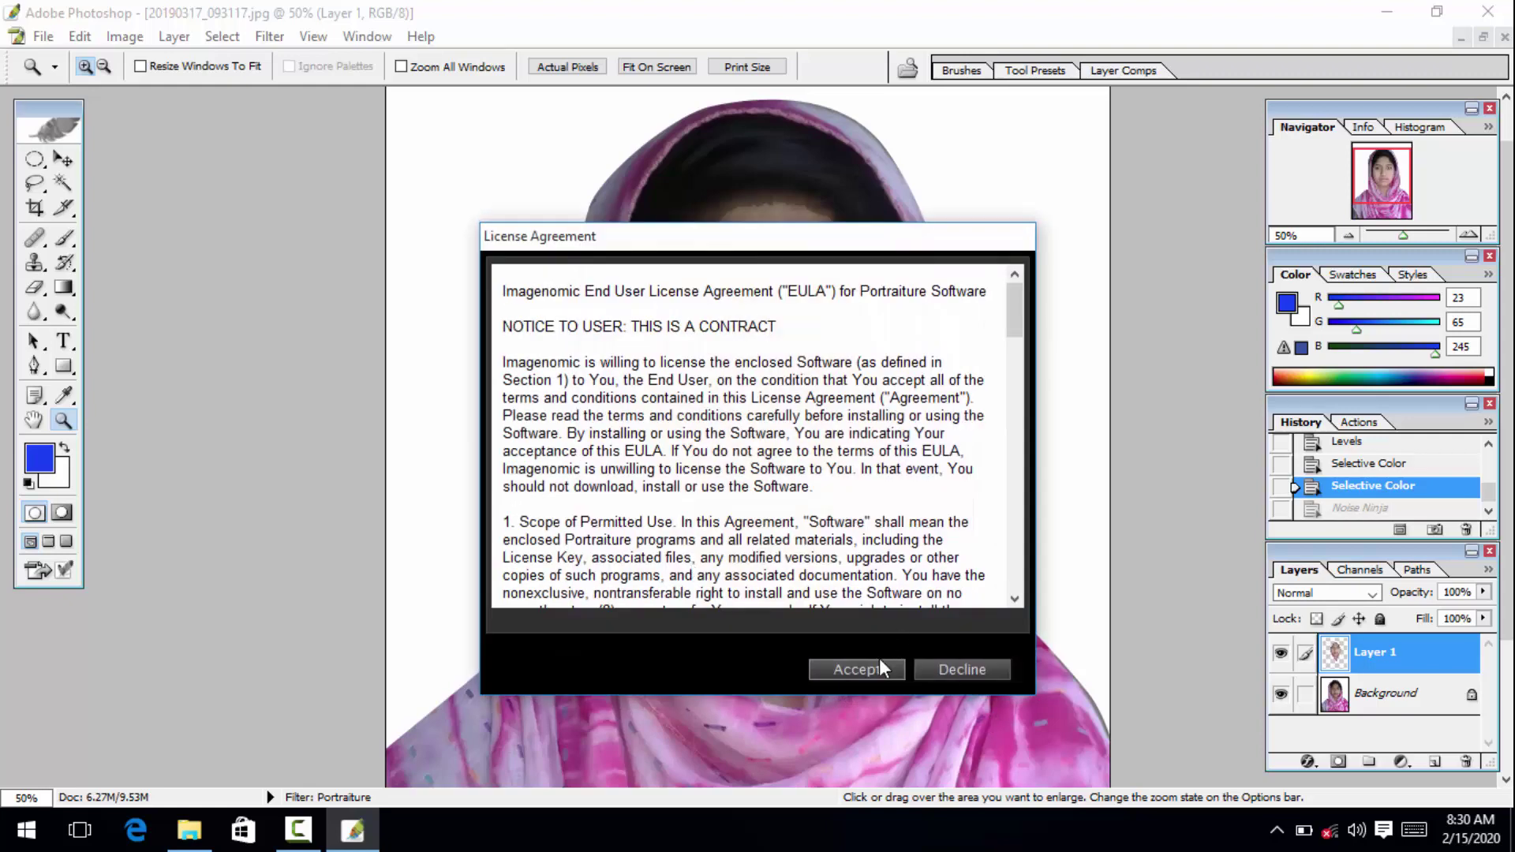
click(958, 672)
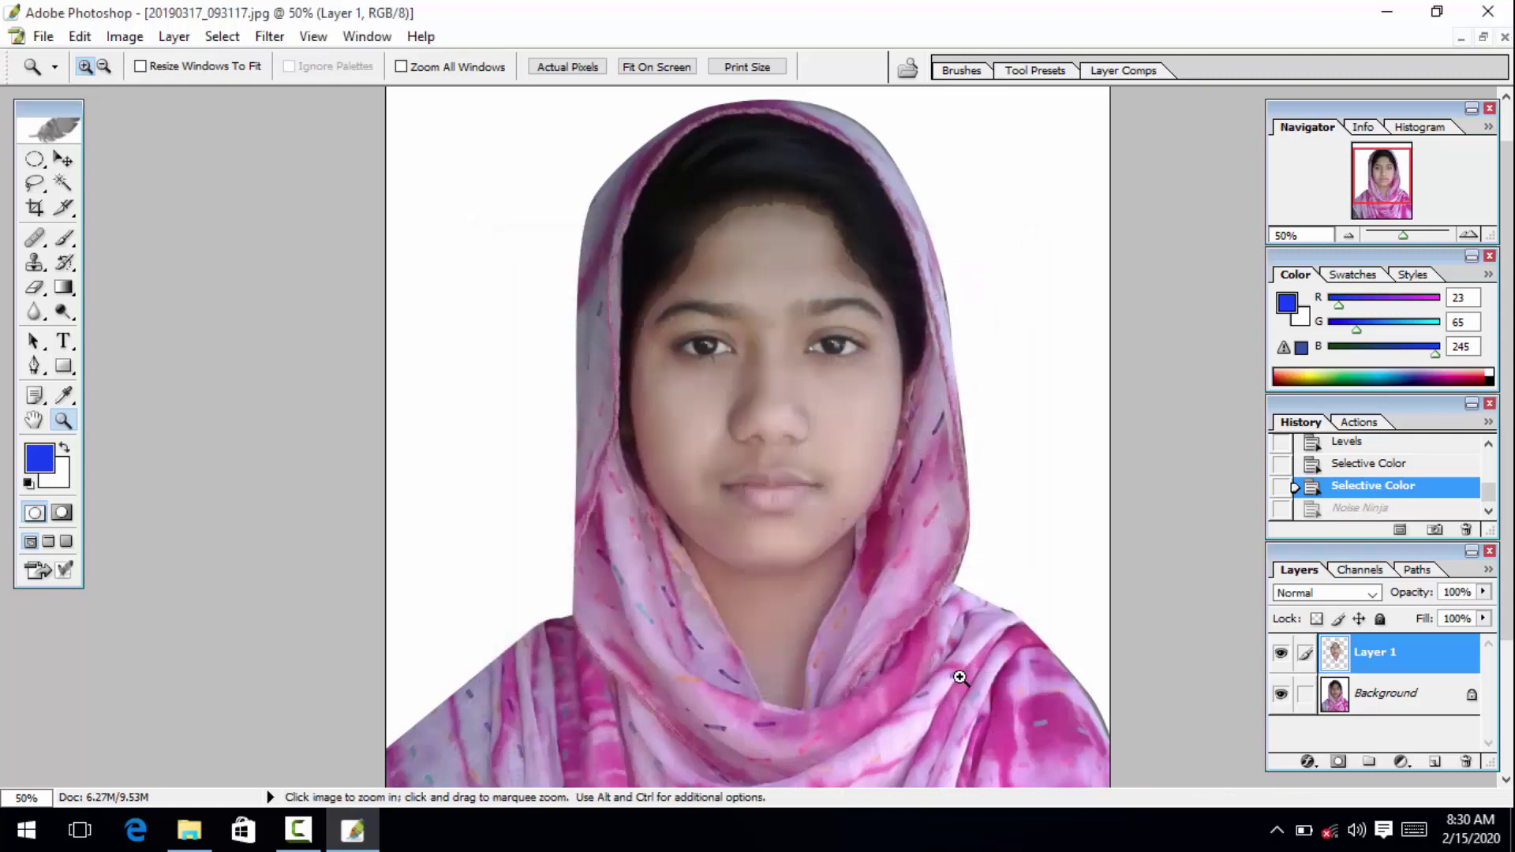
Step: Examine the retouched face up close and the whole portrait at several zoom levels
click(806, 463)
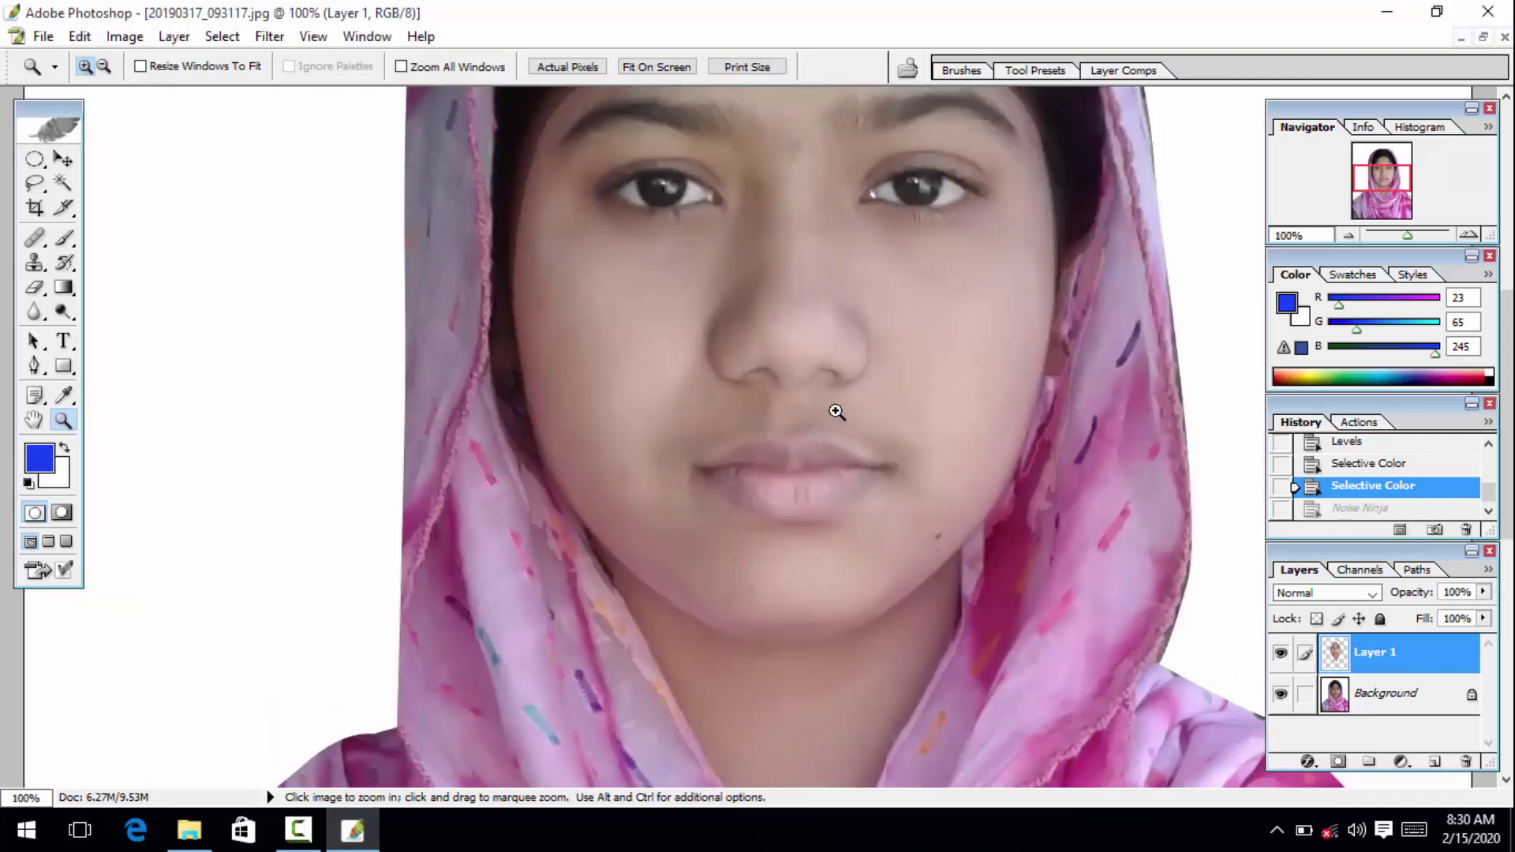
alt+click(836, 411)
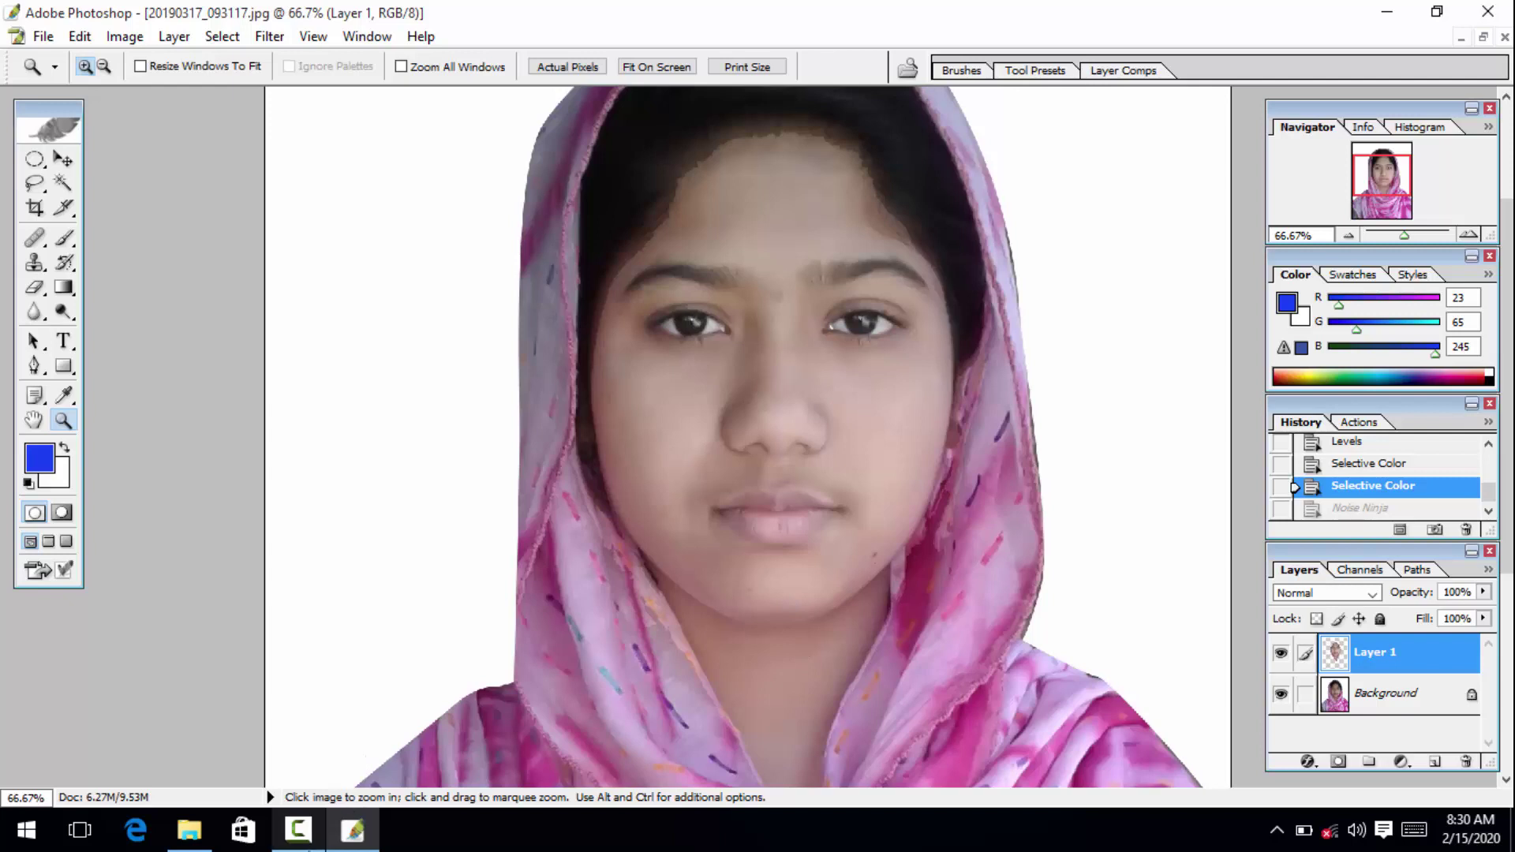
click(298, 829)
click(298, 830)
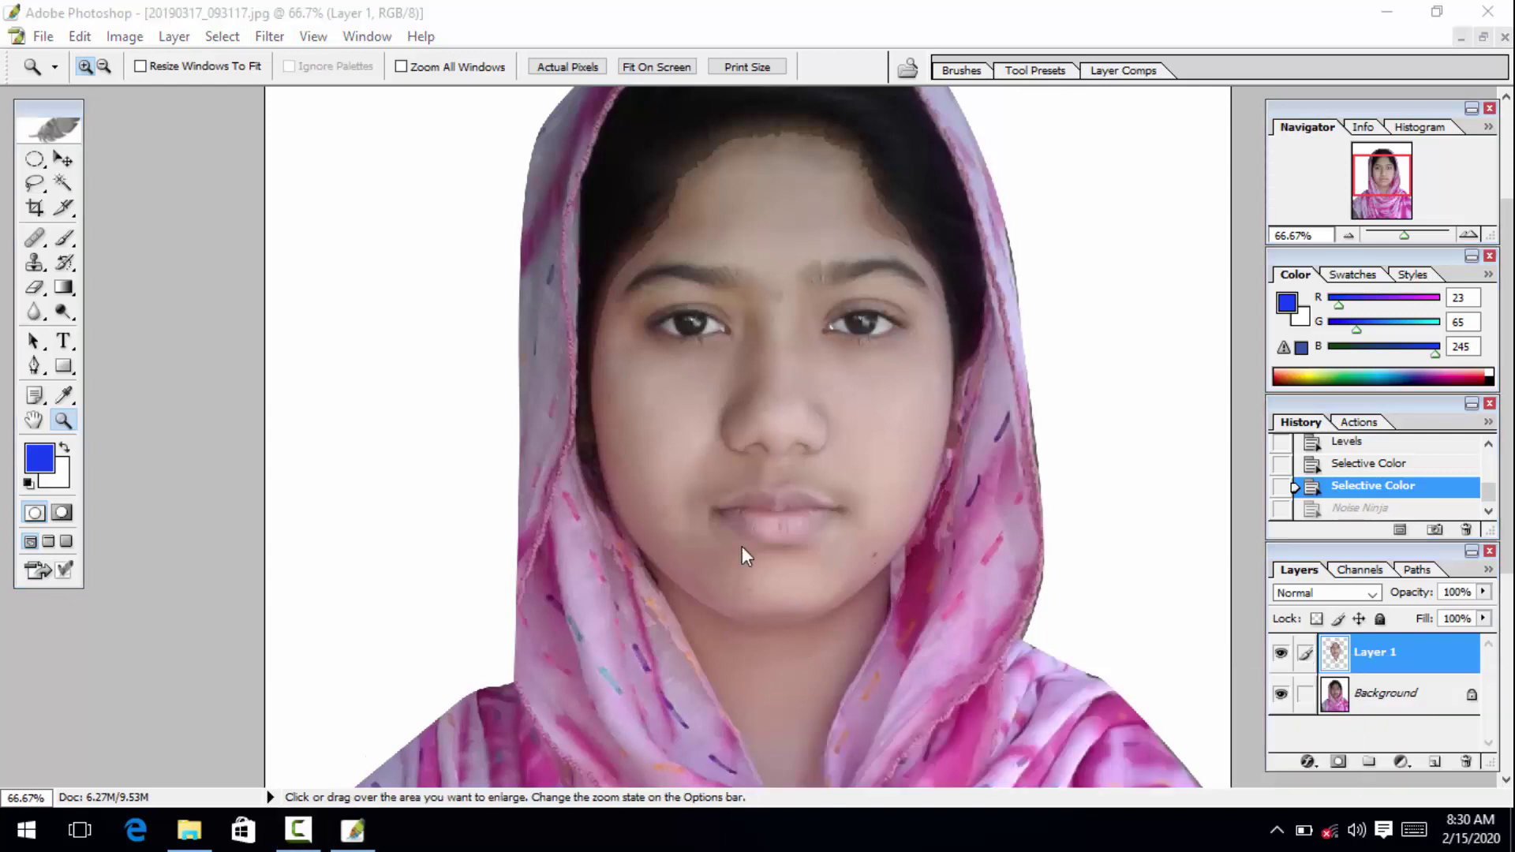
alt+click(826, 497)
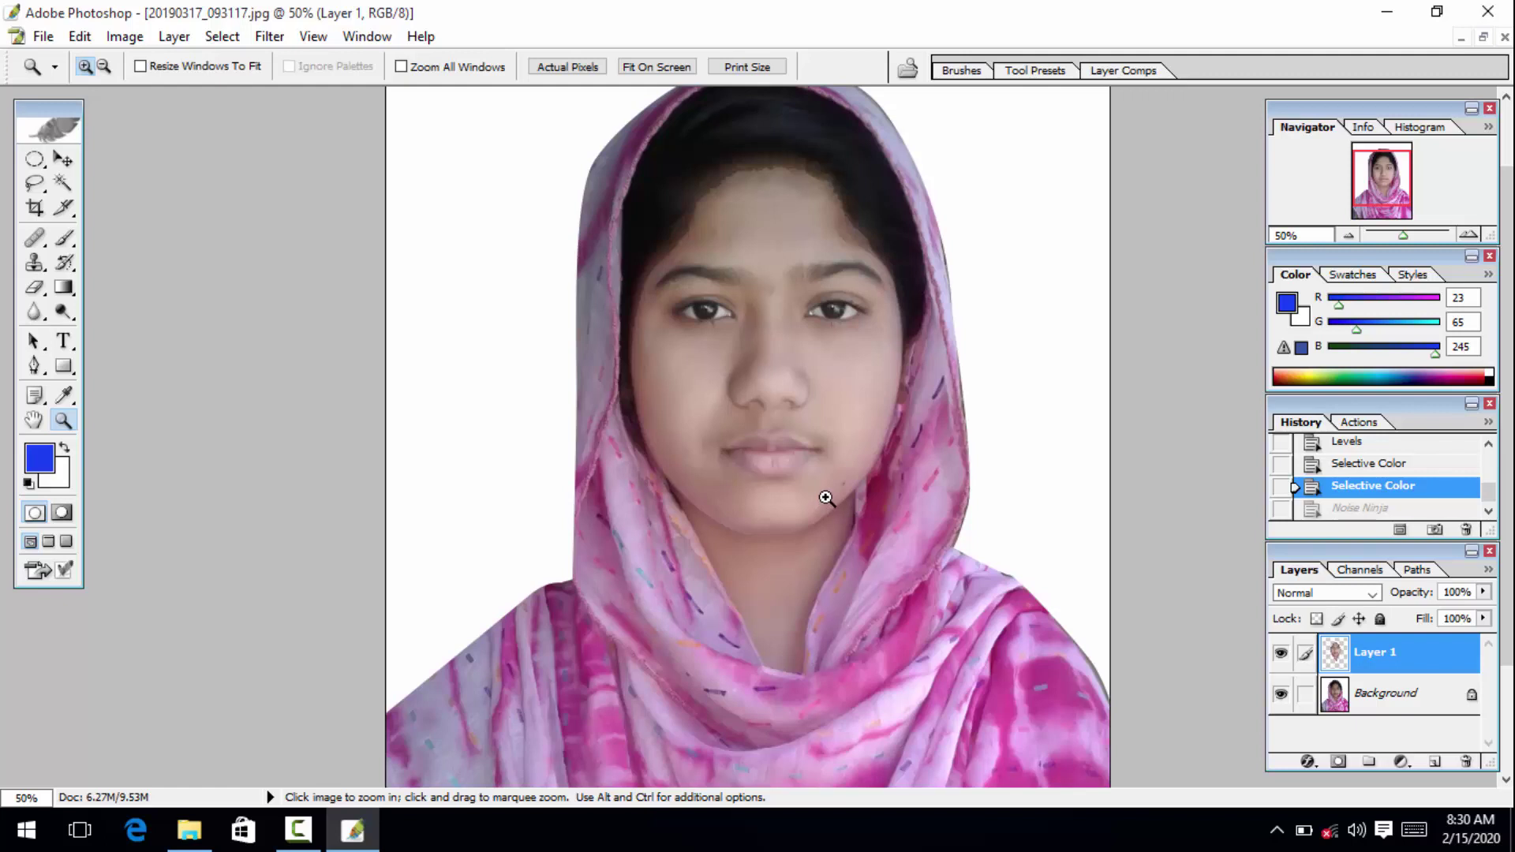
alt+click(668, 580)
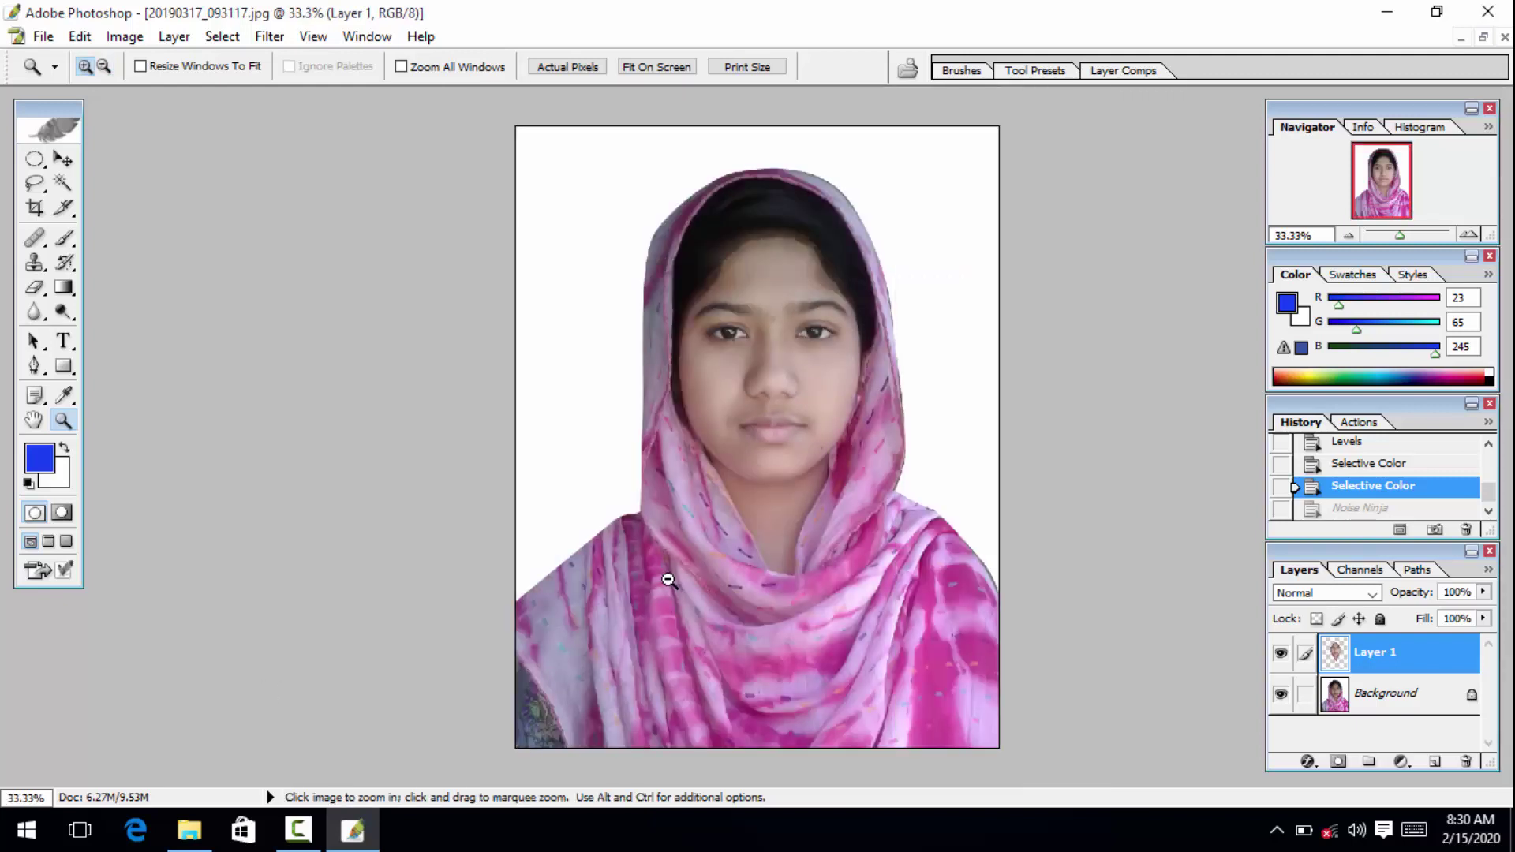
click(722, 541)
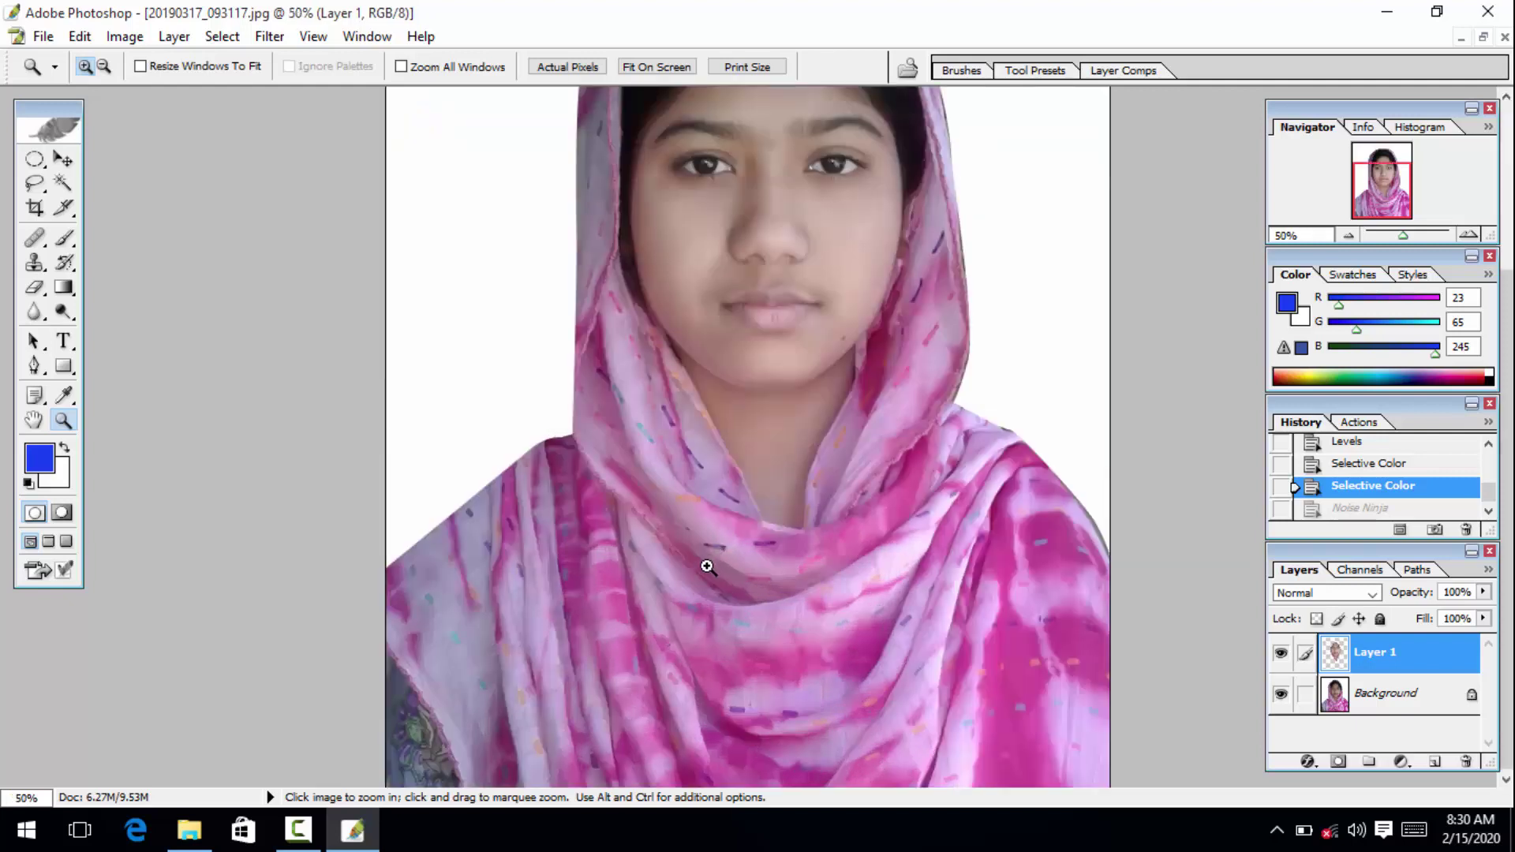
Step: Crop the portrait to 1.5 in by 1.9 in at 300 pixels/inch, nudging the crop frame to center the subject
alt+click(703, 565)
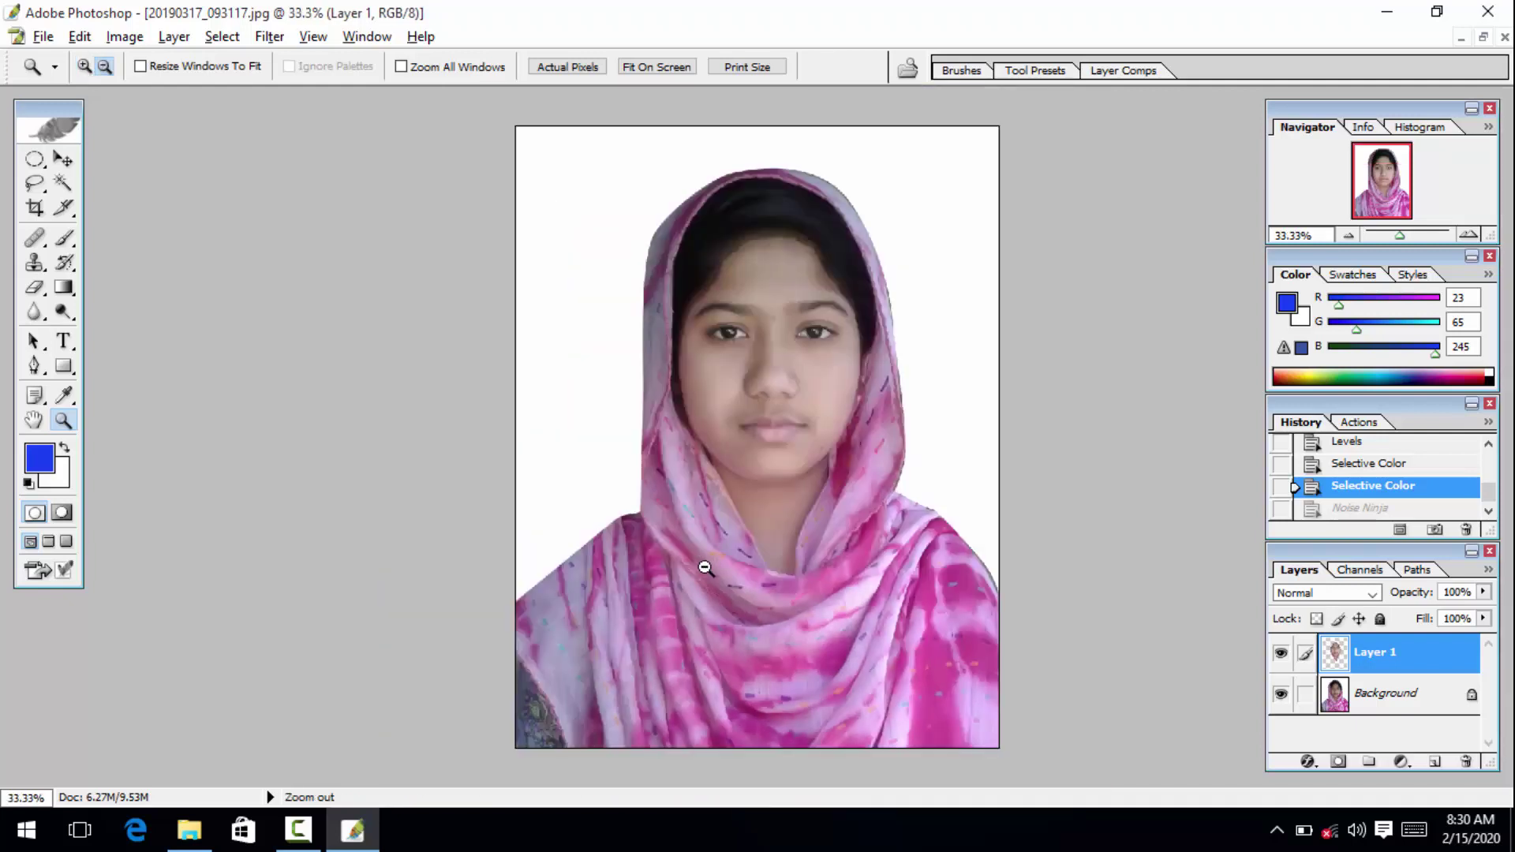
key(c)
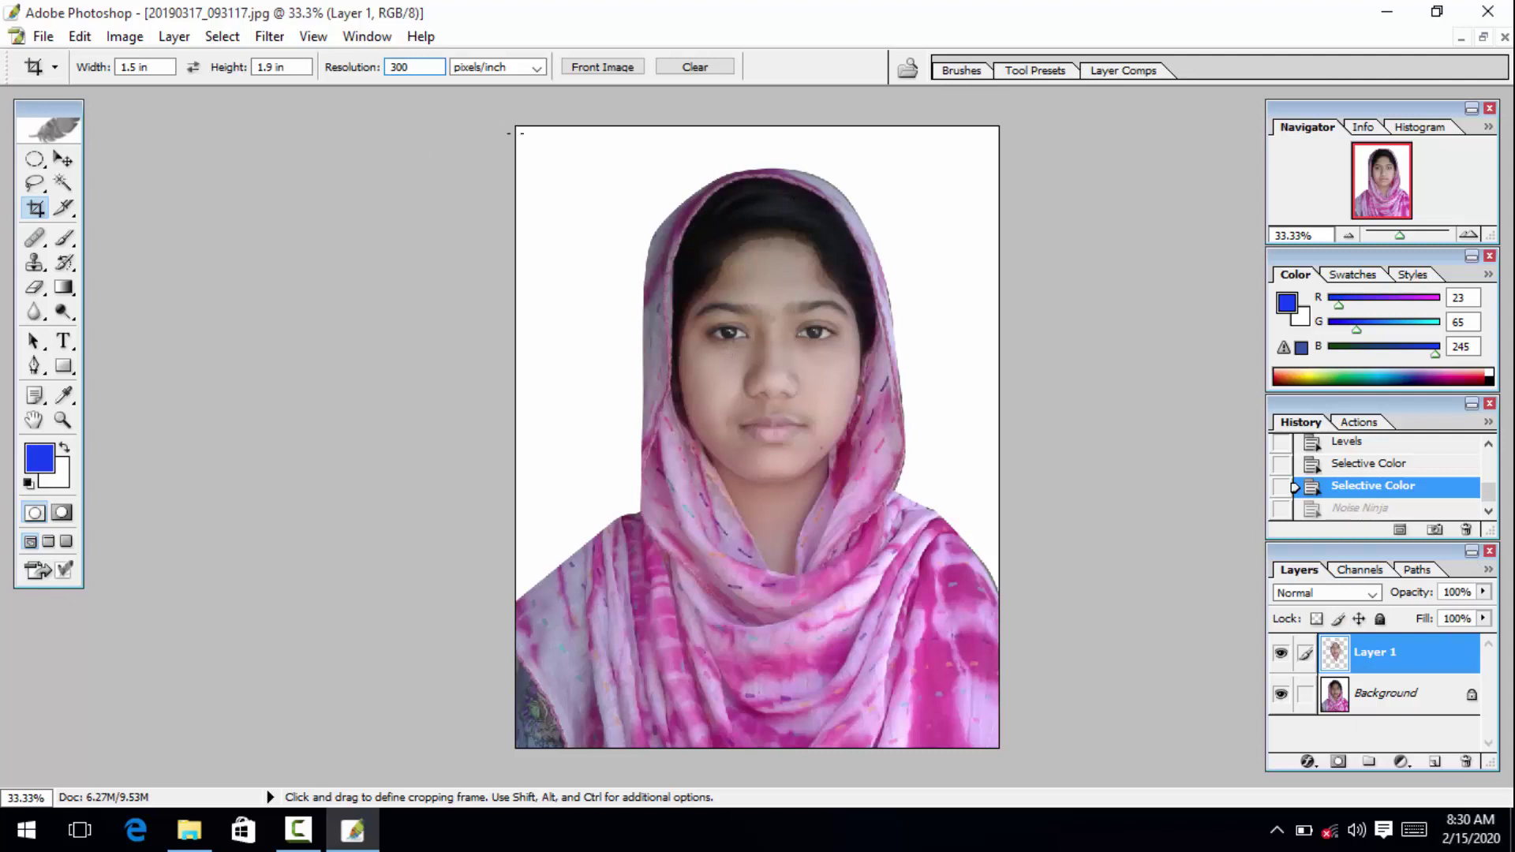
drag(828, 385, 1099, 699)
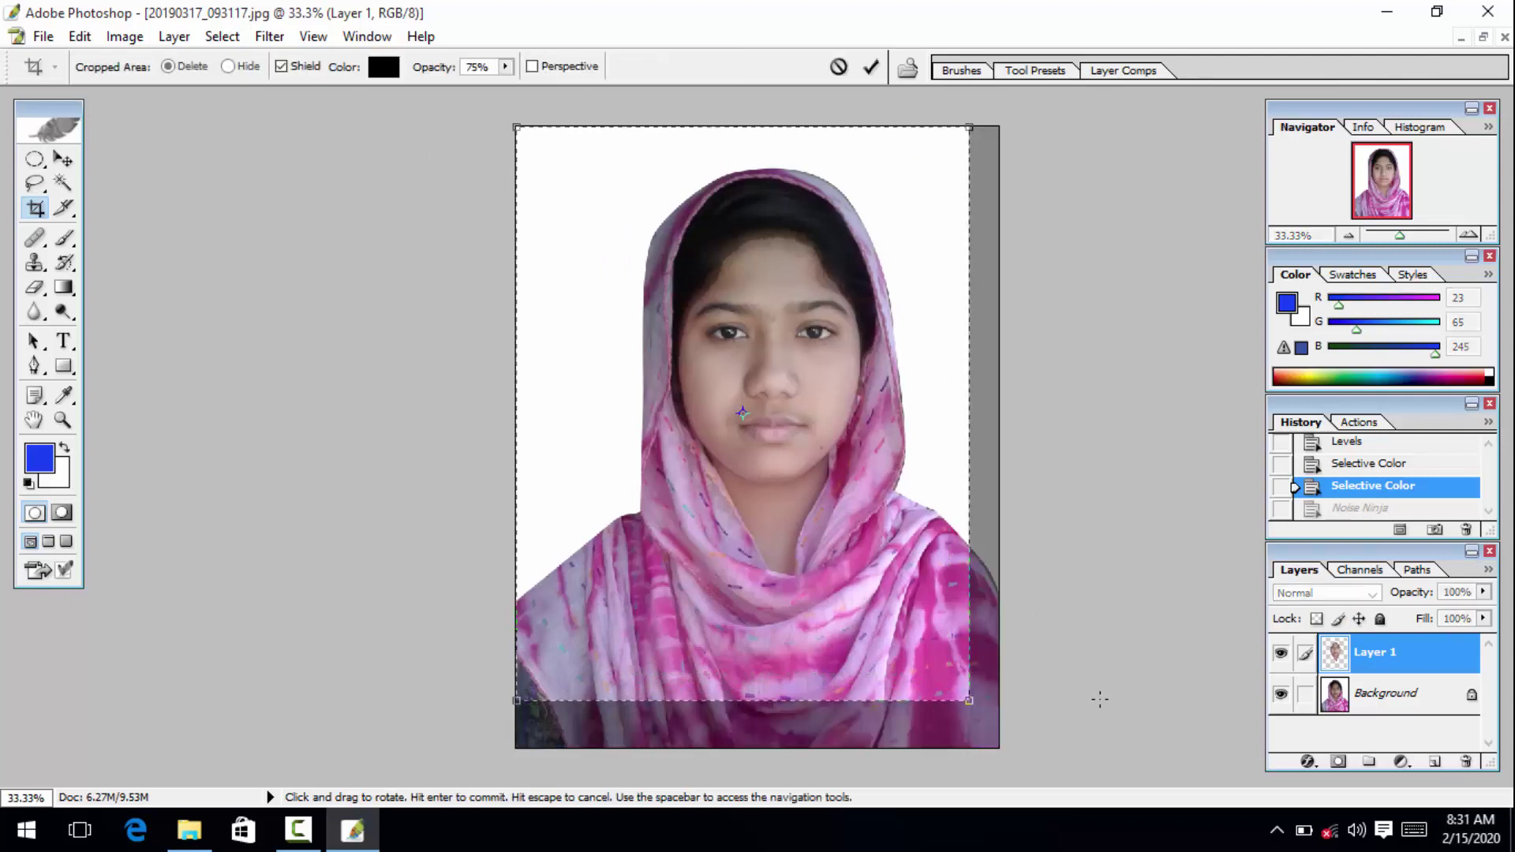
key(Right)
key(Right)
key(Right)
key(Right)
key(Right)
key(Right)
key(Right)
key(Right)
key(Right)
key(Right)
key(Right)
key(Right)
key(Right)
key(Right)
key(Right)
key(Right)
key(Right)
key(Right)
key(Right)
key(Right)
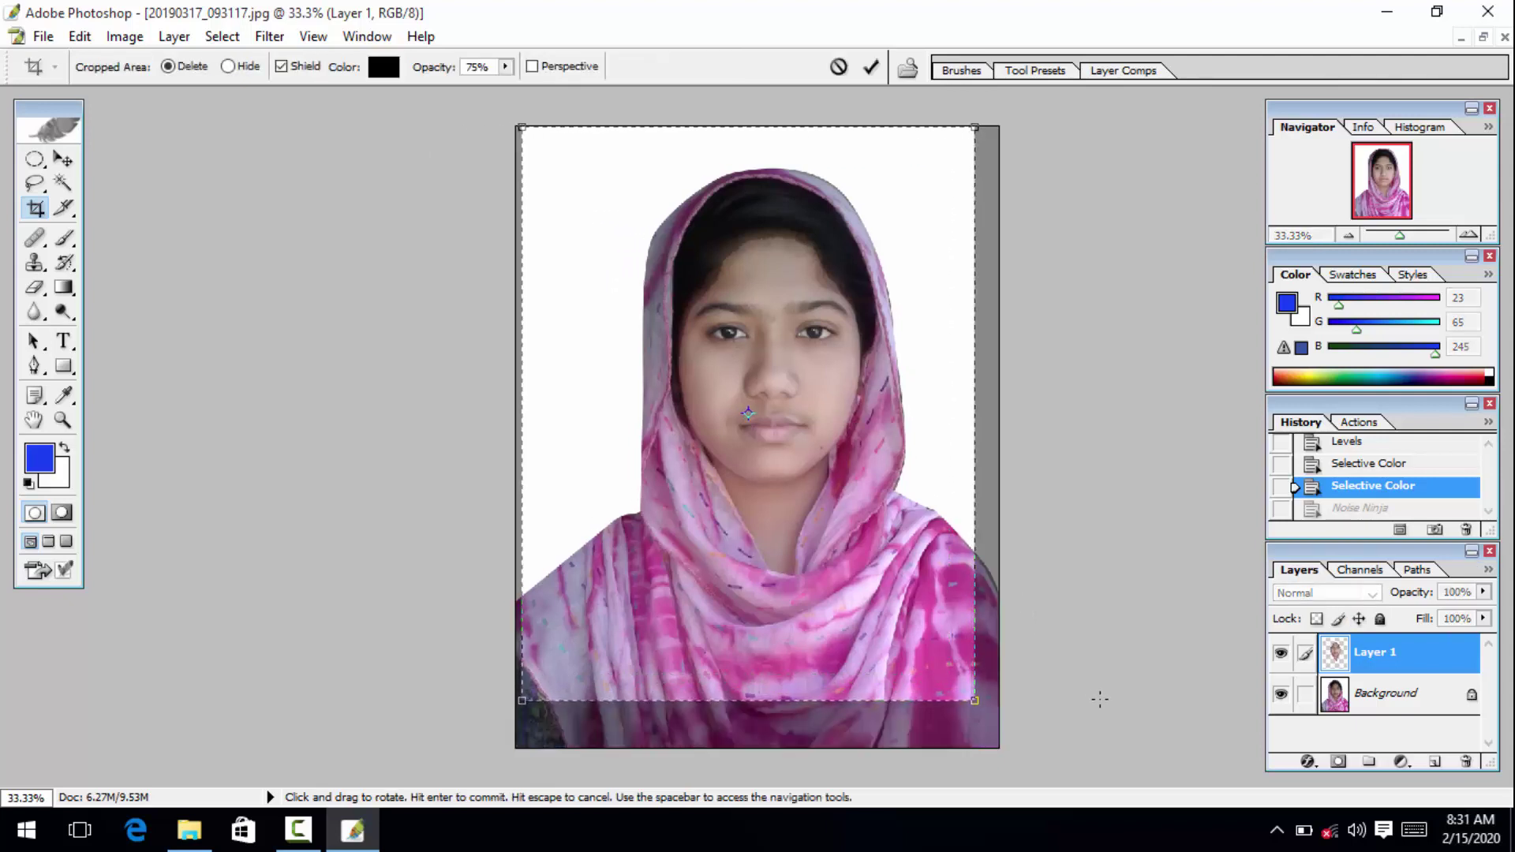
key(Right)
key(Right)
key(Right)
key(Right)
key(Right)
key(Right)
key(Right)
key(Right)
key(Right)
key(Right)
key(Right)
key(Right)
key(Right)
key(Right)
key(Right)
key(Right)
key(Right)
key(Right)
key(Right)
key(Right)
key(Down)
key(Down)
key(Down)
key(Down)
key(Down)
key(Down)
key(Down)
key(Down)
key(Down)
key(Down)
key(Down)
key(Down)
key(Down)
key(Down)
key(Down)
key(Down)
key(Down)
key(Down)
key(Down)
key(Down)
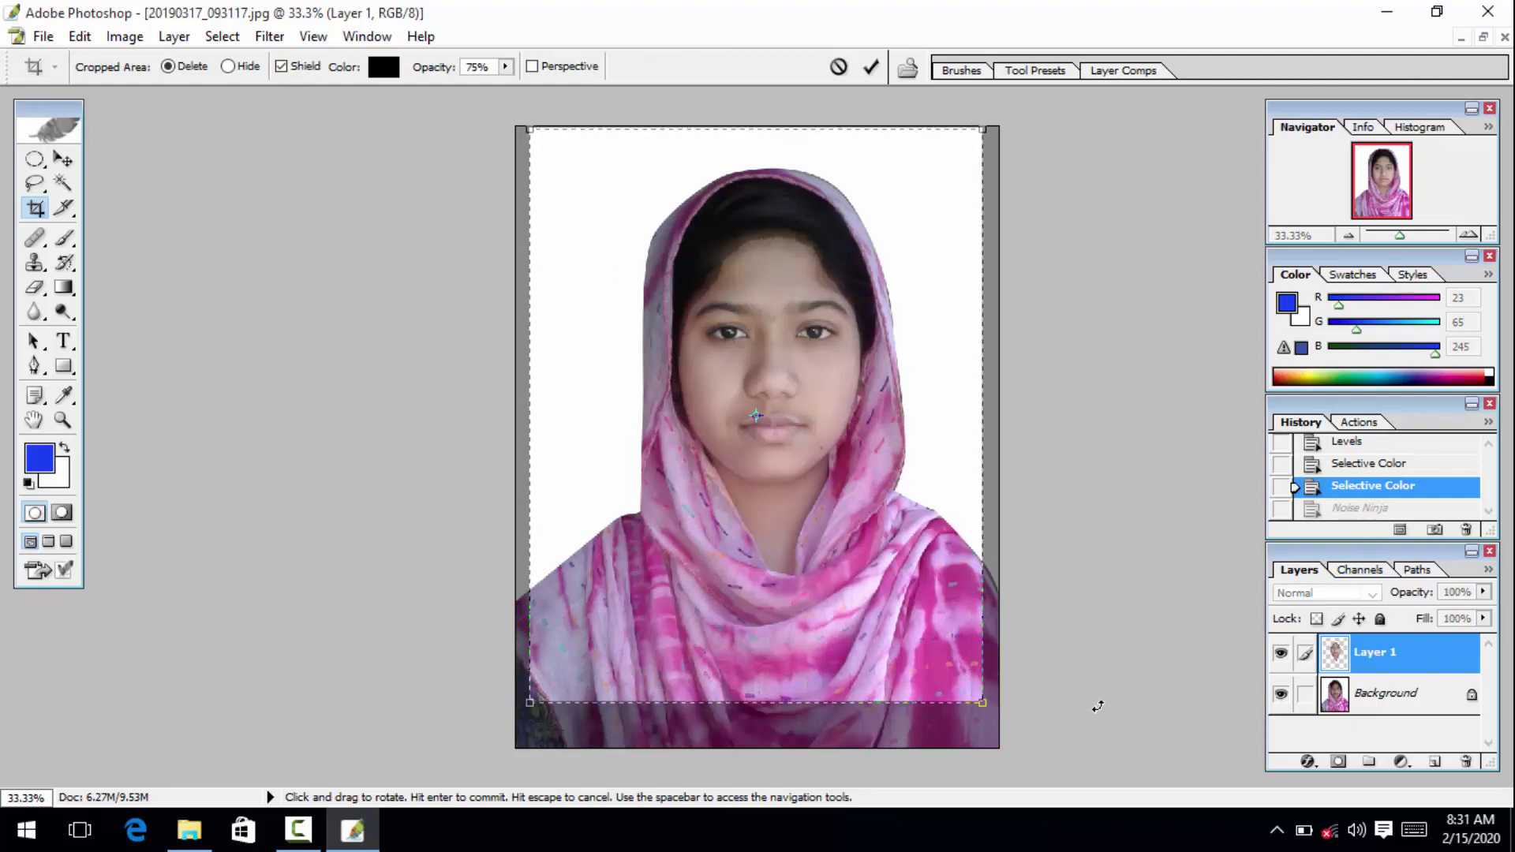
key(Down)
key(Down)
key(Down)
key(Down)
key(Down)
key(Down)
key(Down)
key(Down)
key(Down)
key(Right)
key(Right)
key(Right)
key(Right)
key(Right)
key(Right)
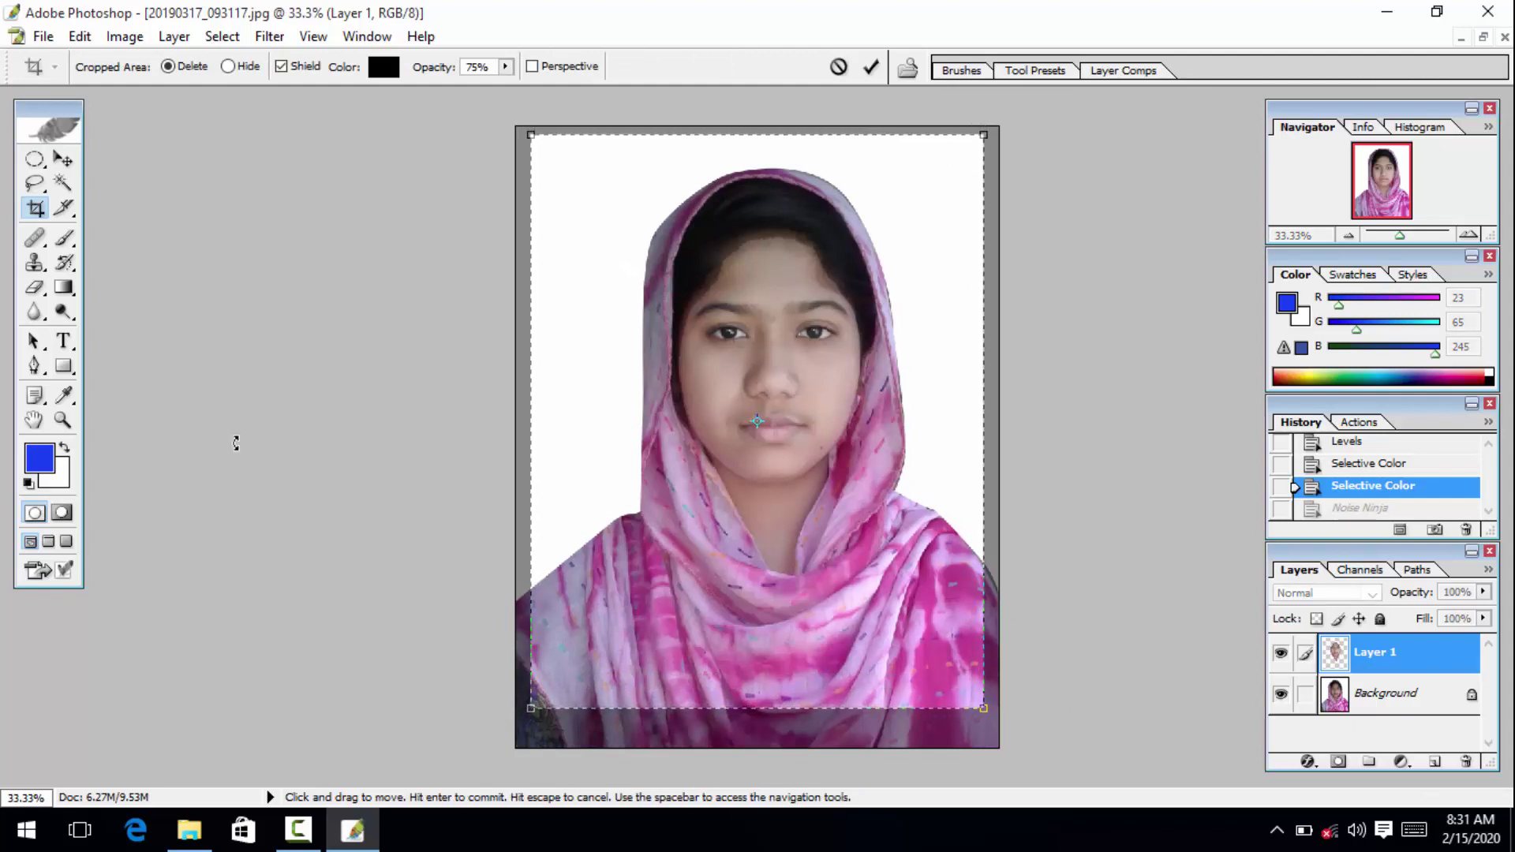
click(865, 73)
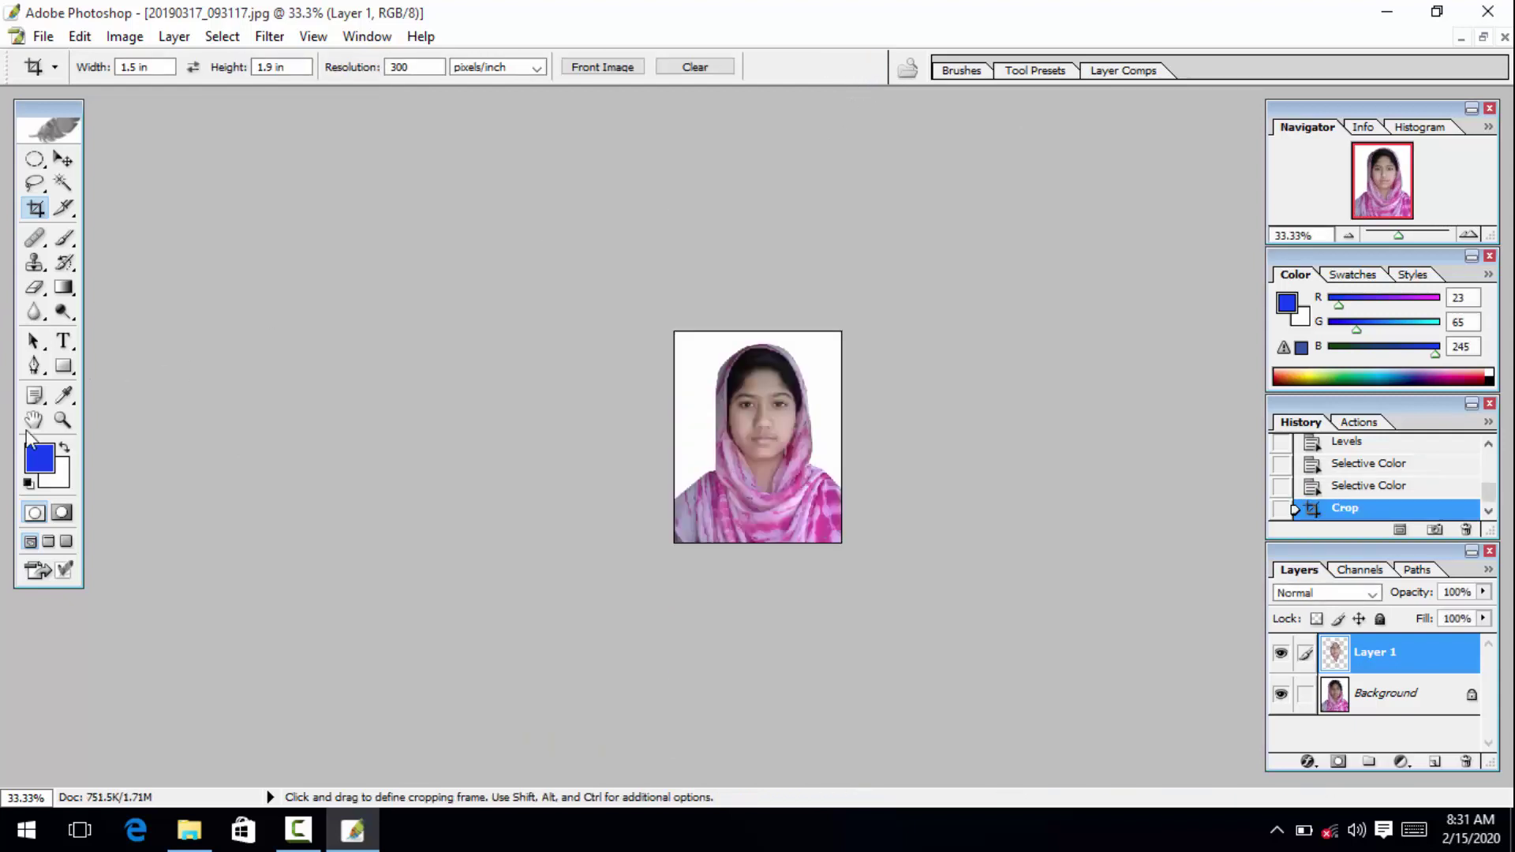
Step: Examine the cropped portrait up close, including the face and neck, and as a whole
click(68, 423)
click(589, 416)
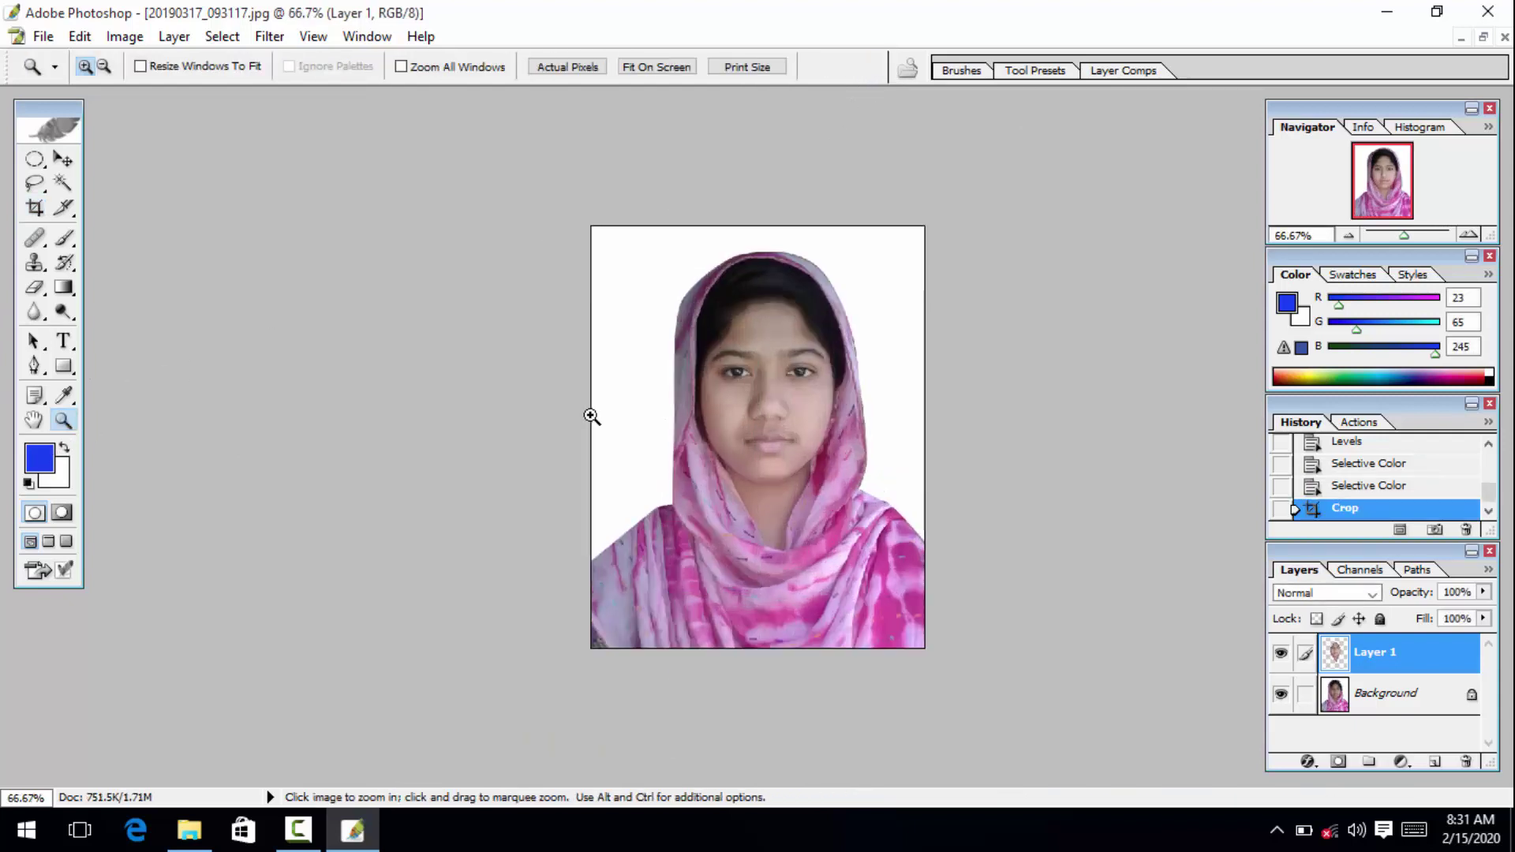
click(590, 416)
click(591, 416)
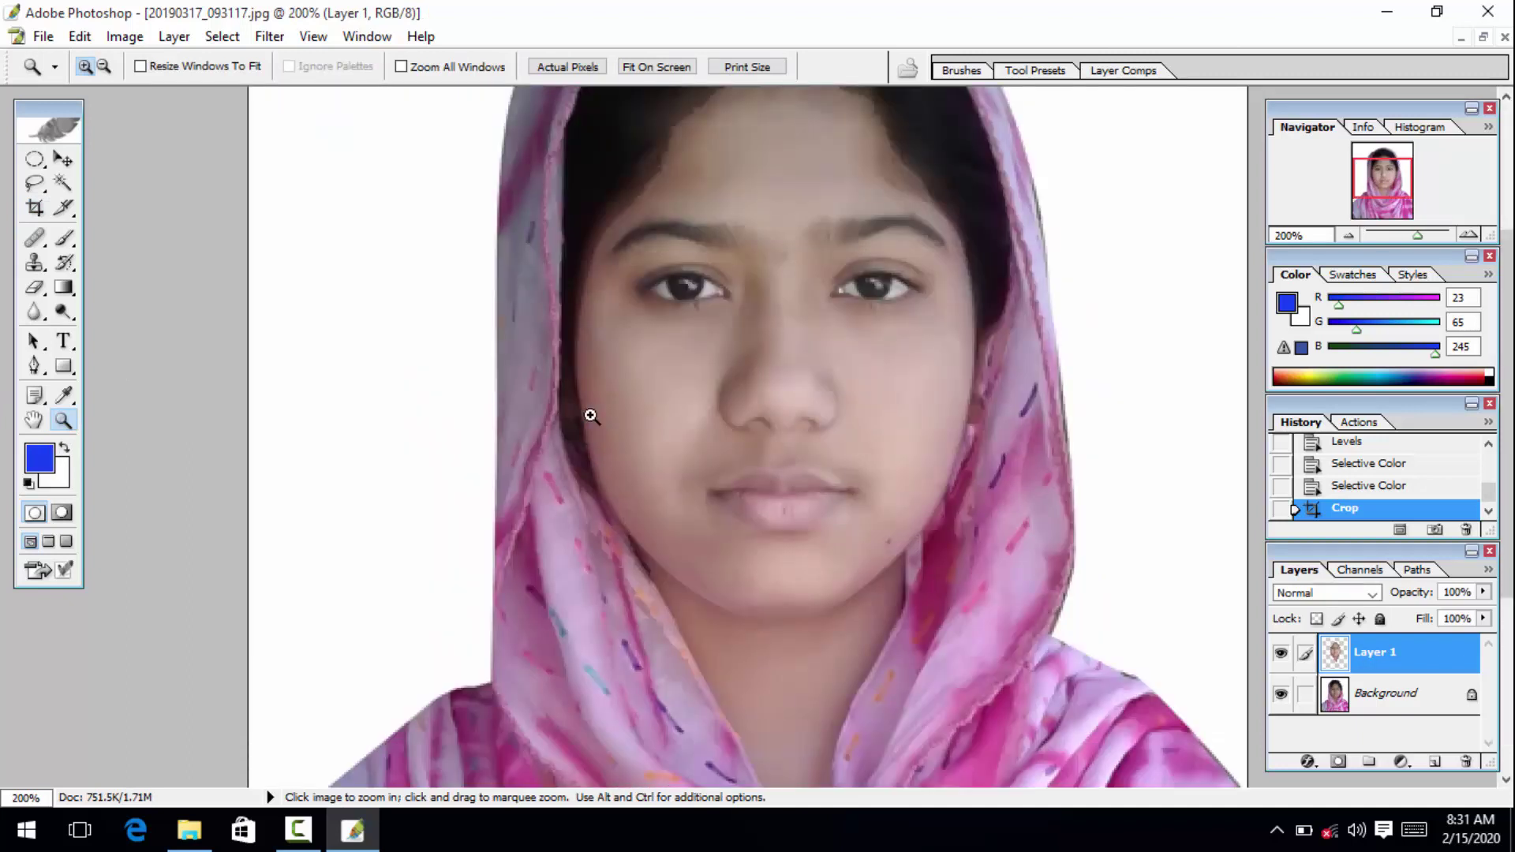
alt+click(590, 414)
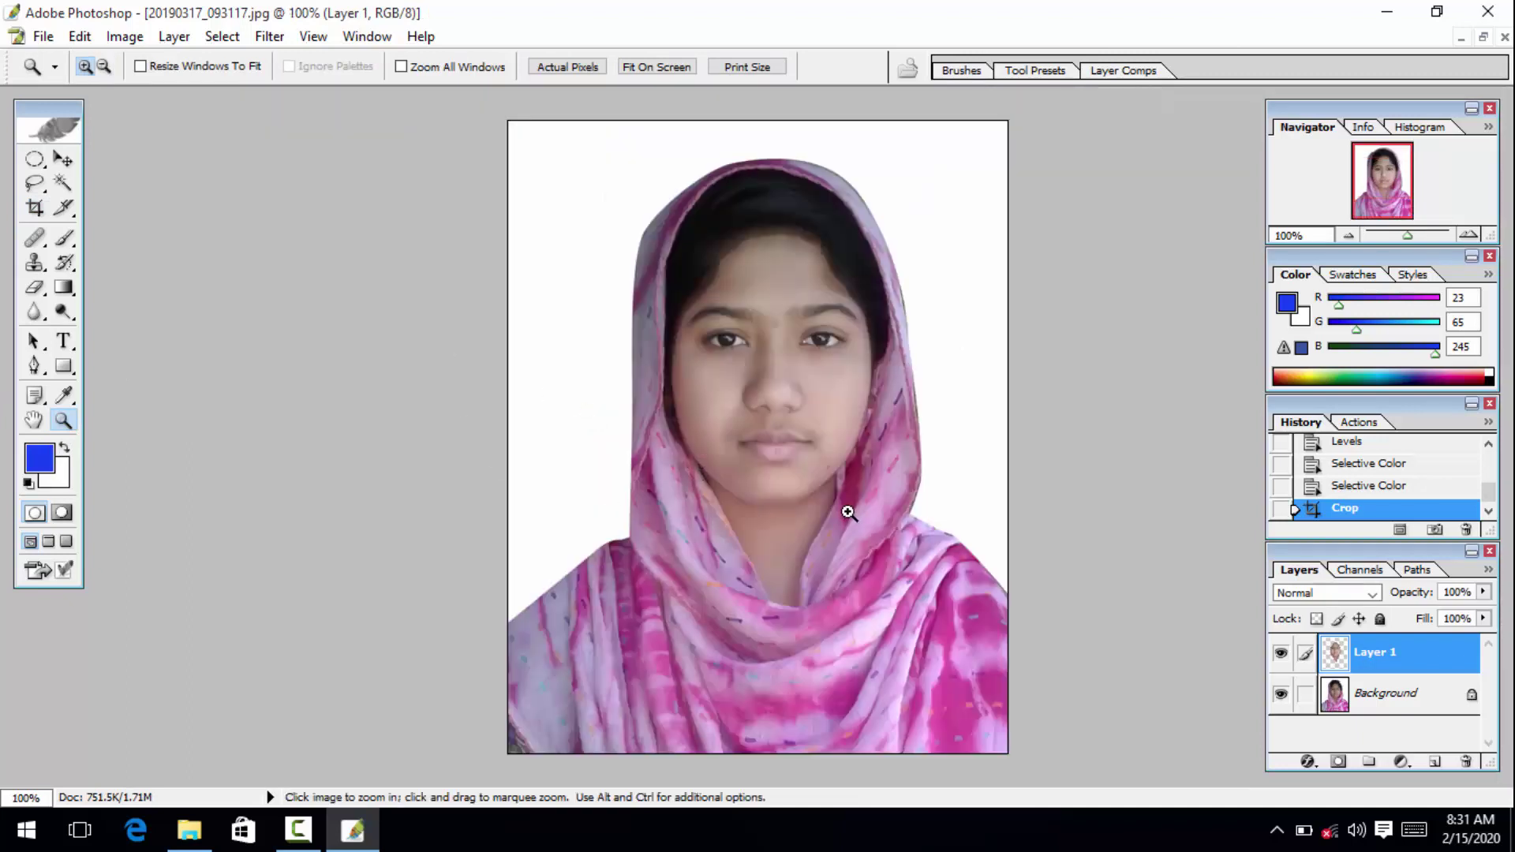
click(805, 480)
click(805, 471)
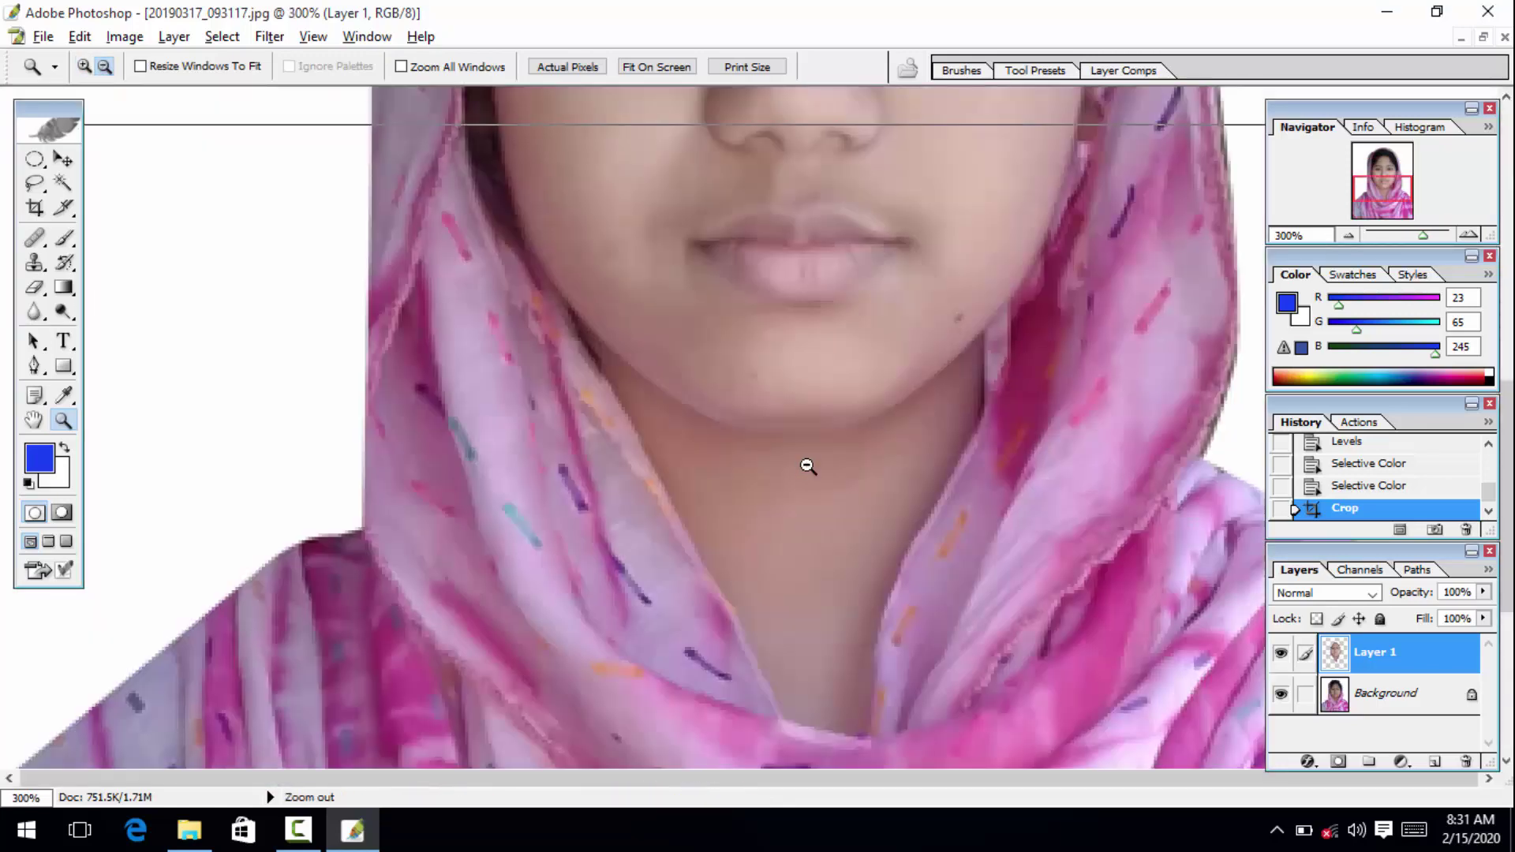
alt+click(808, 466)
alt+click(808, 471)
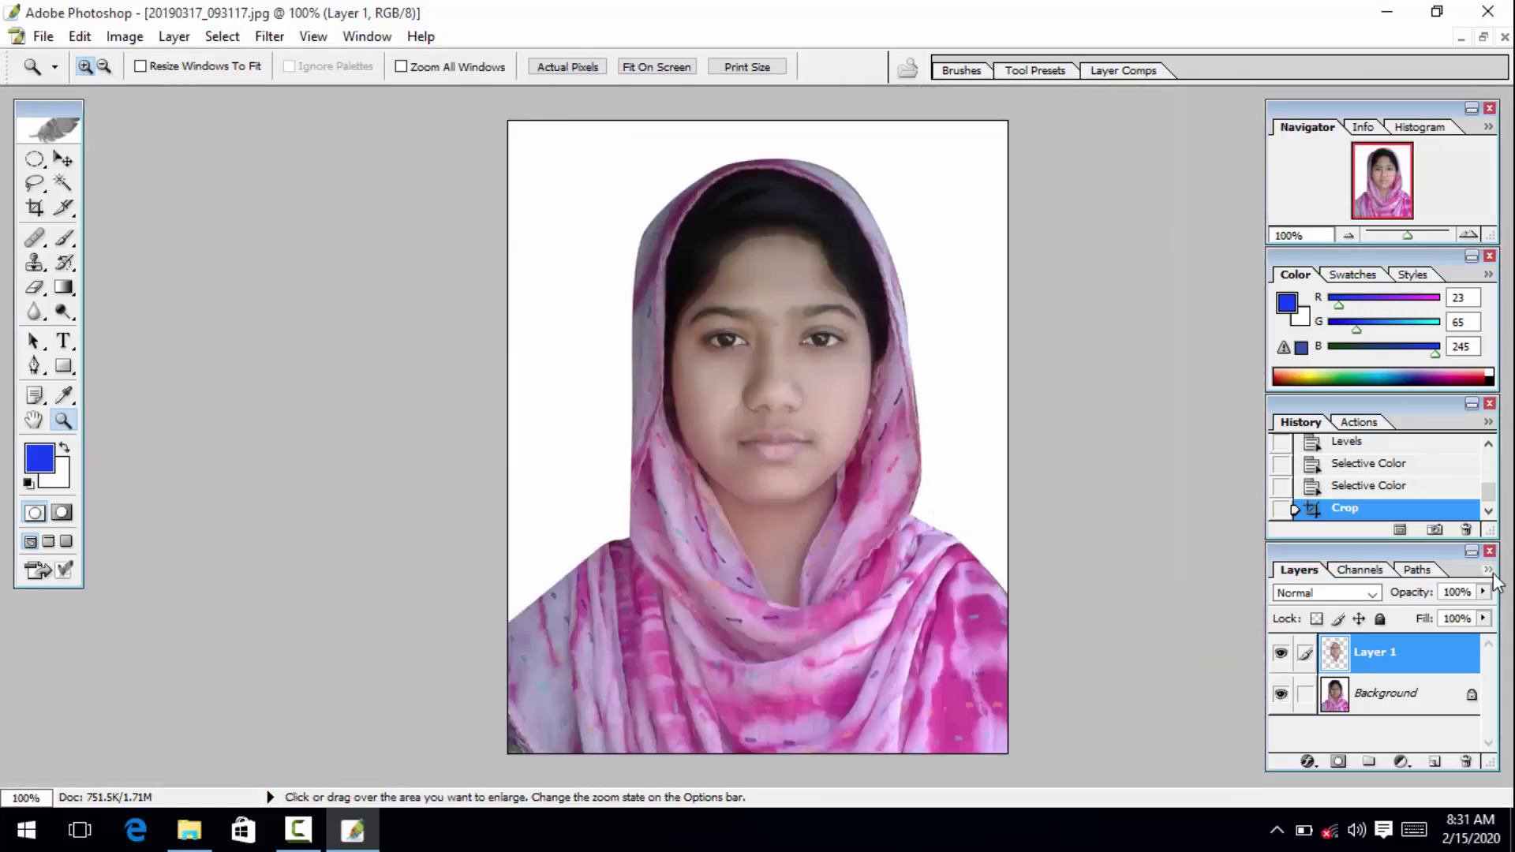
Step: Flatten the image into a single background layer
click(1489, 571)
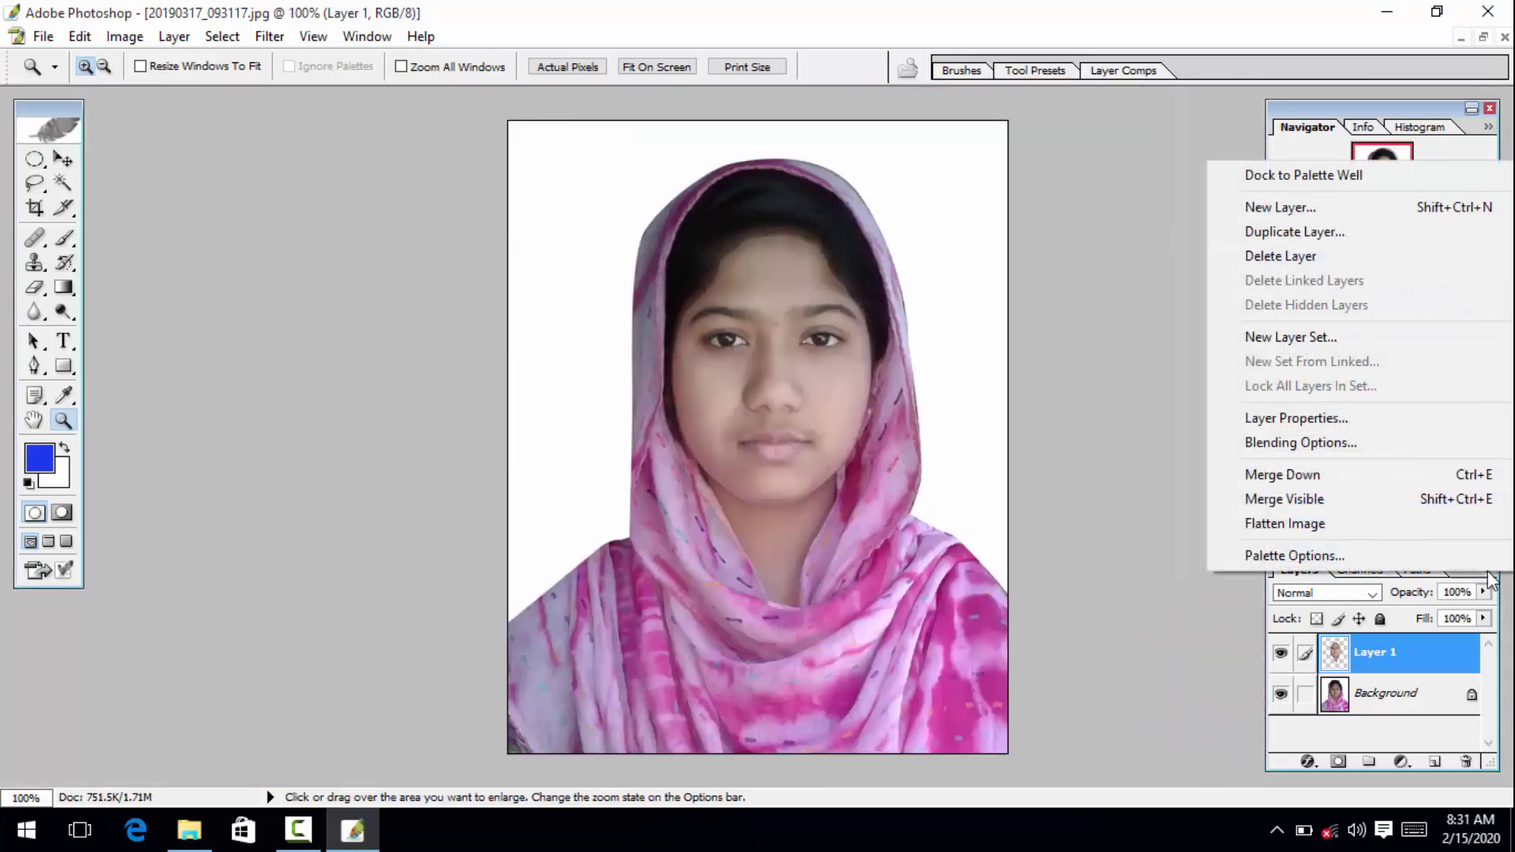
click(1327, 535)
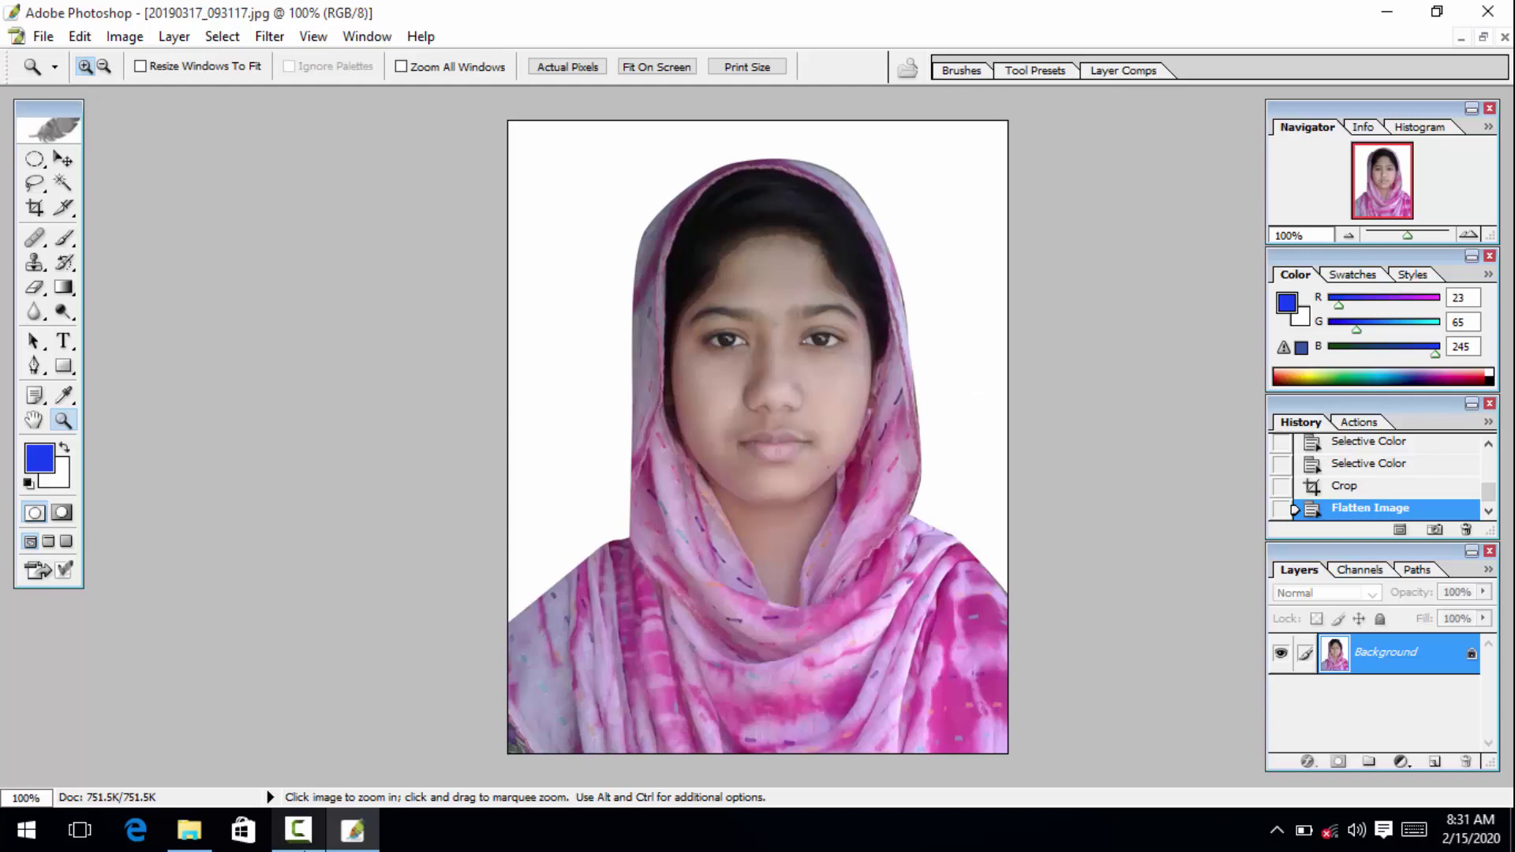
click(298, 829)
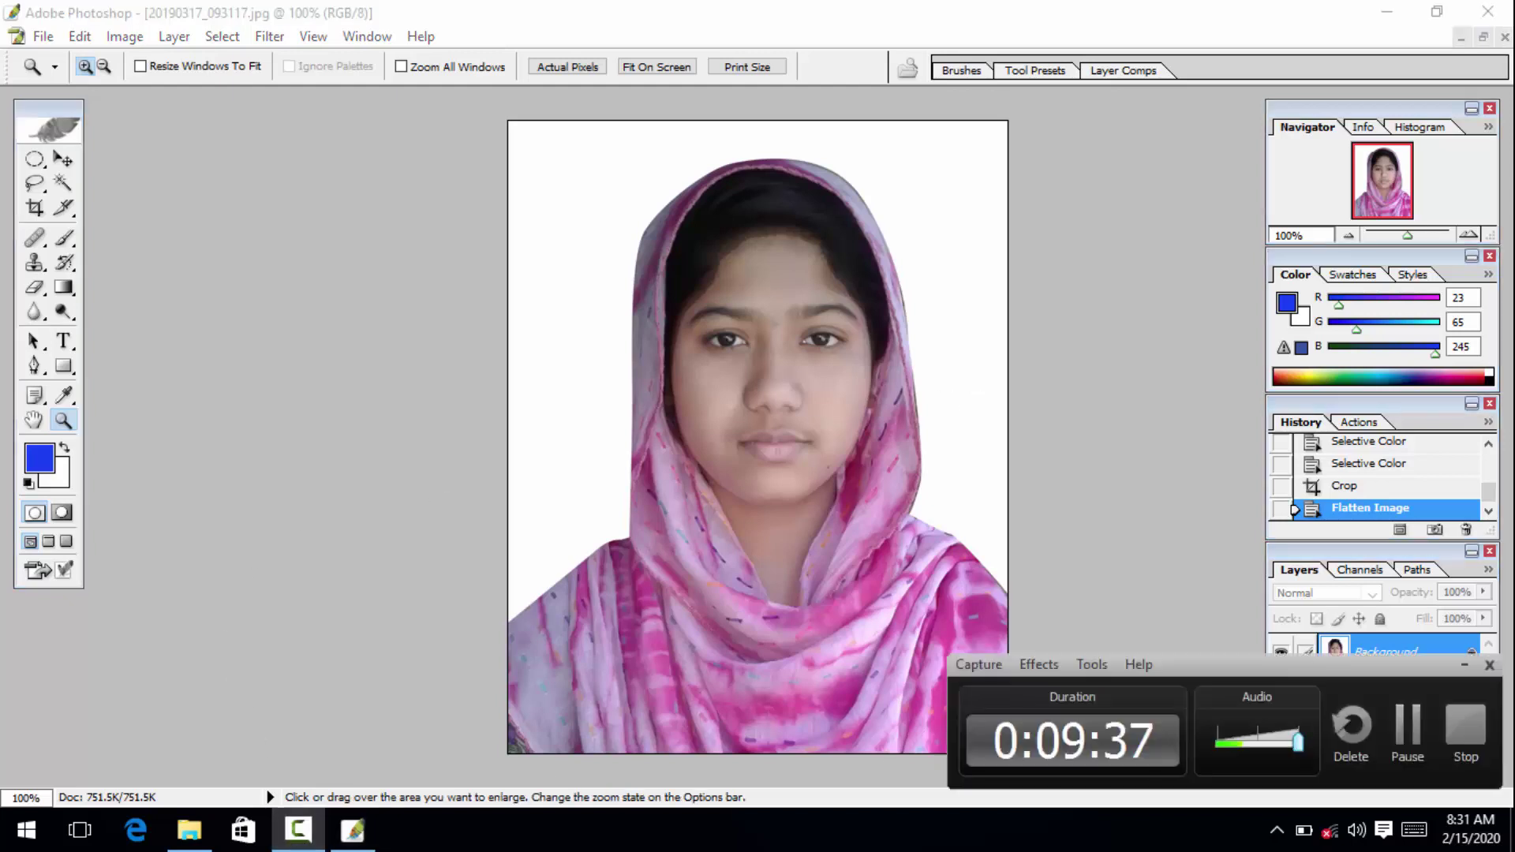
click(1461, 666)
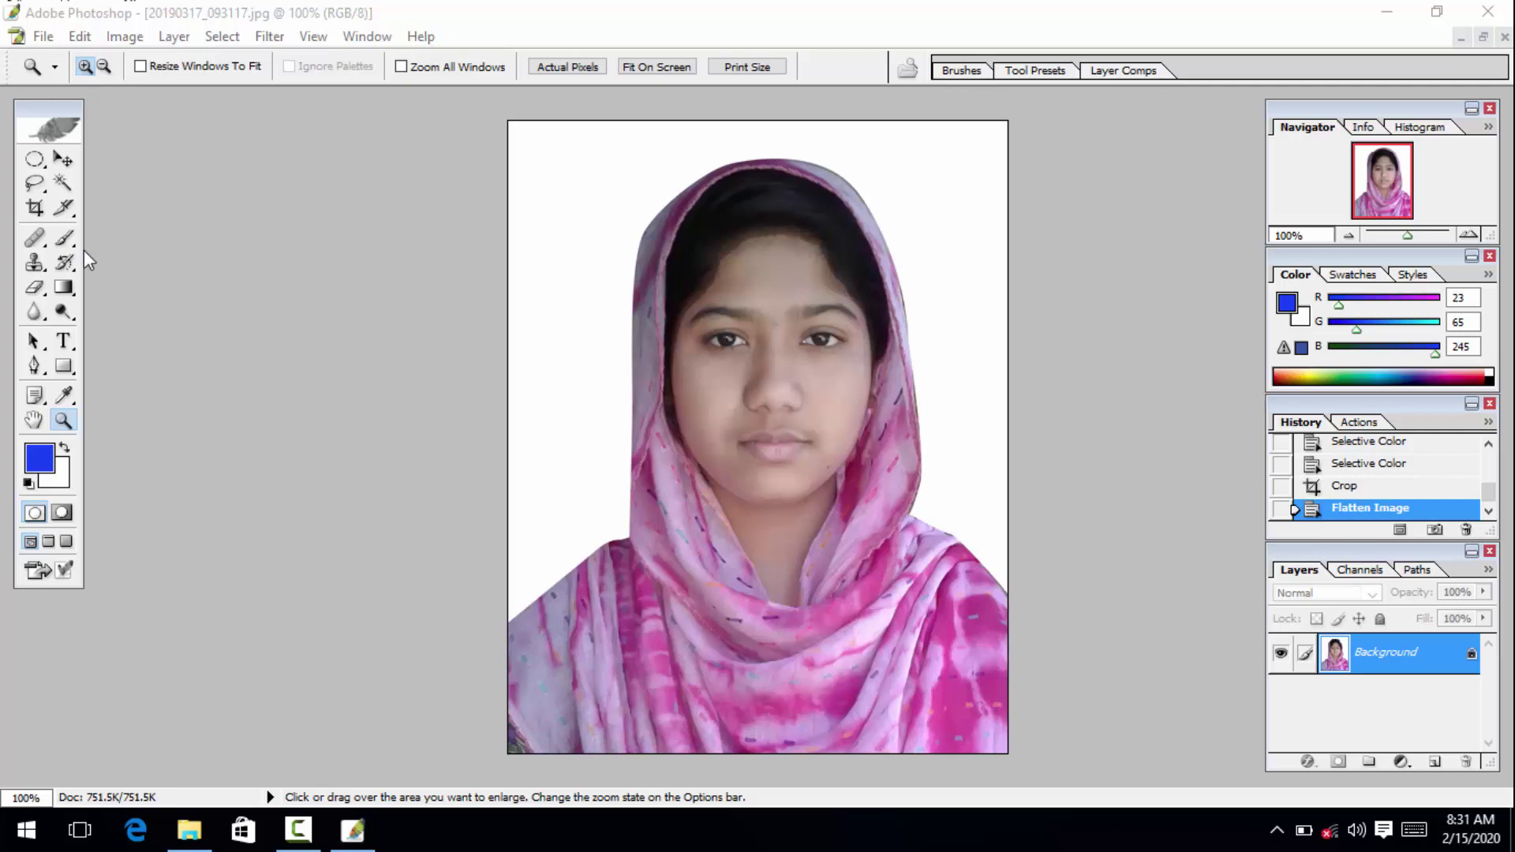
Step: Select the whole canvas and convert the selection into a border 3 pixels wide
click(63, 160)
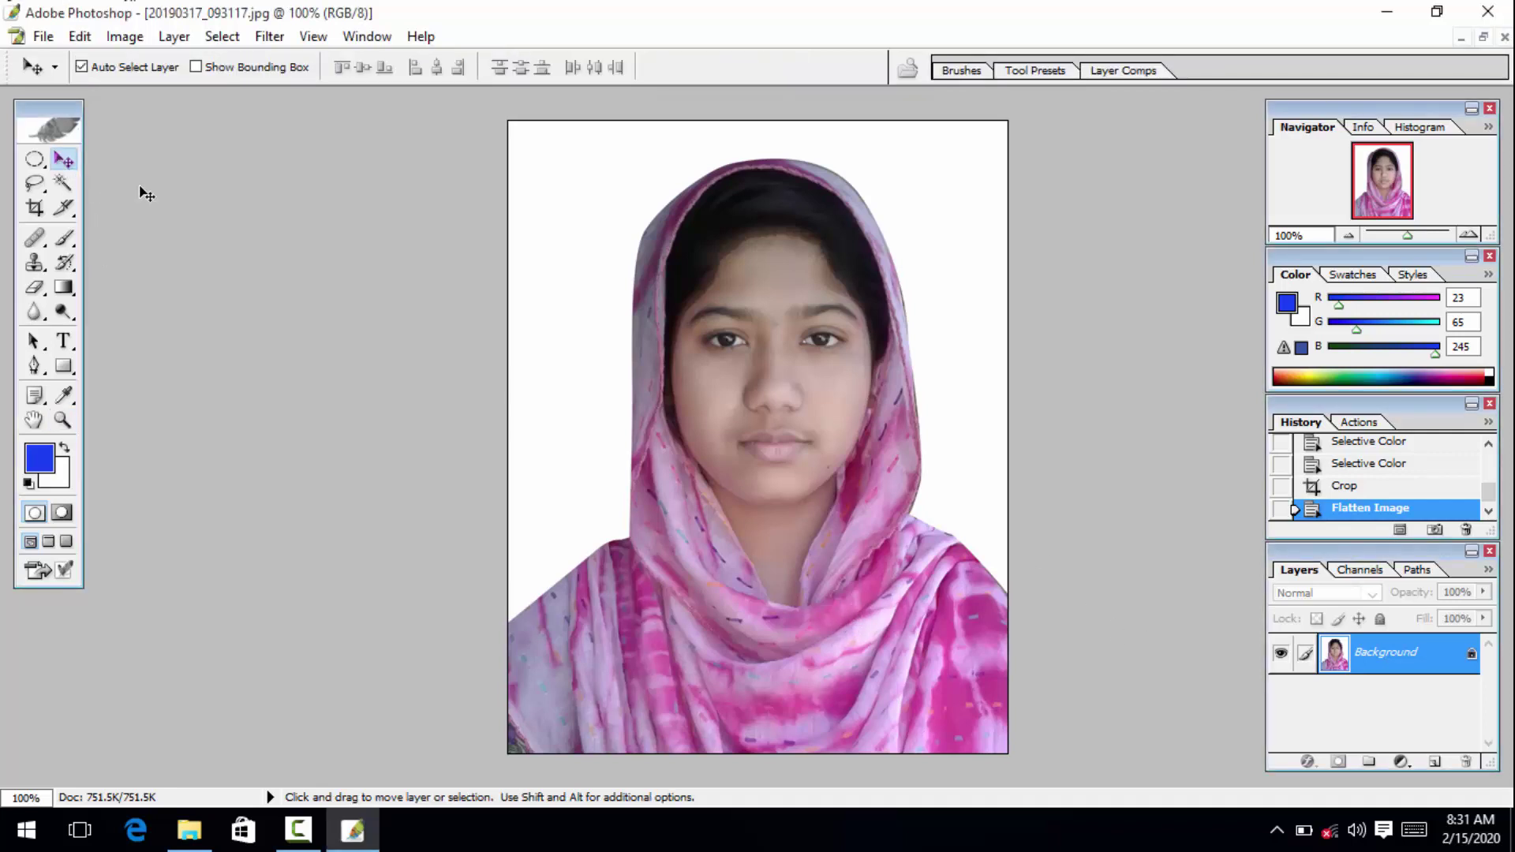
key(ctrl+a)
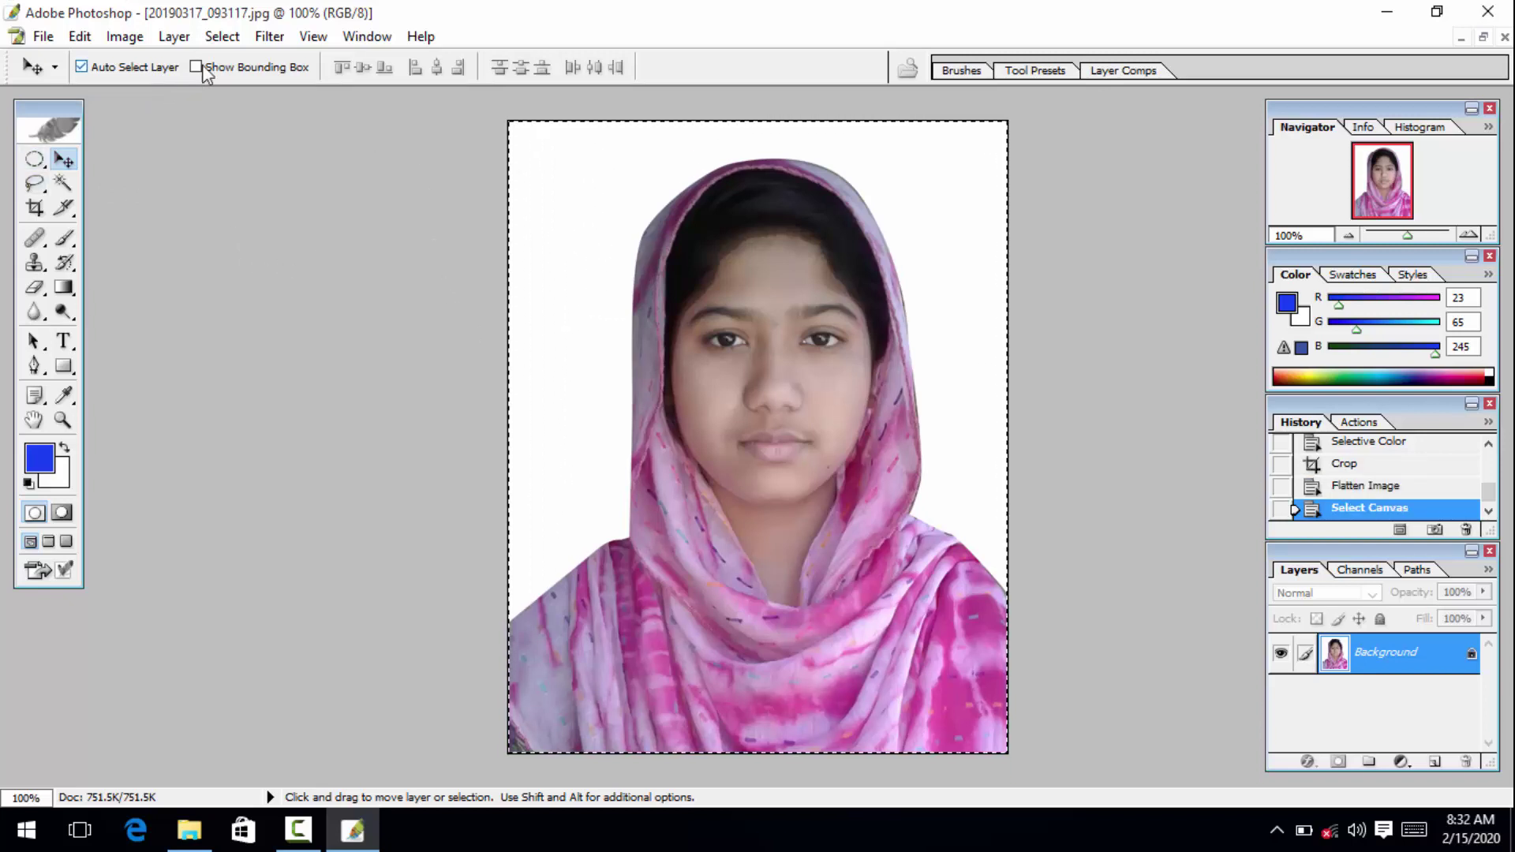
click(215, 46)
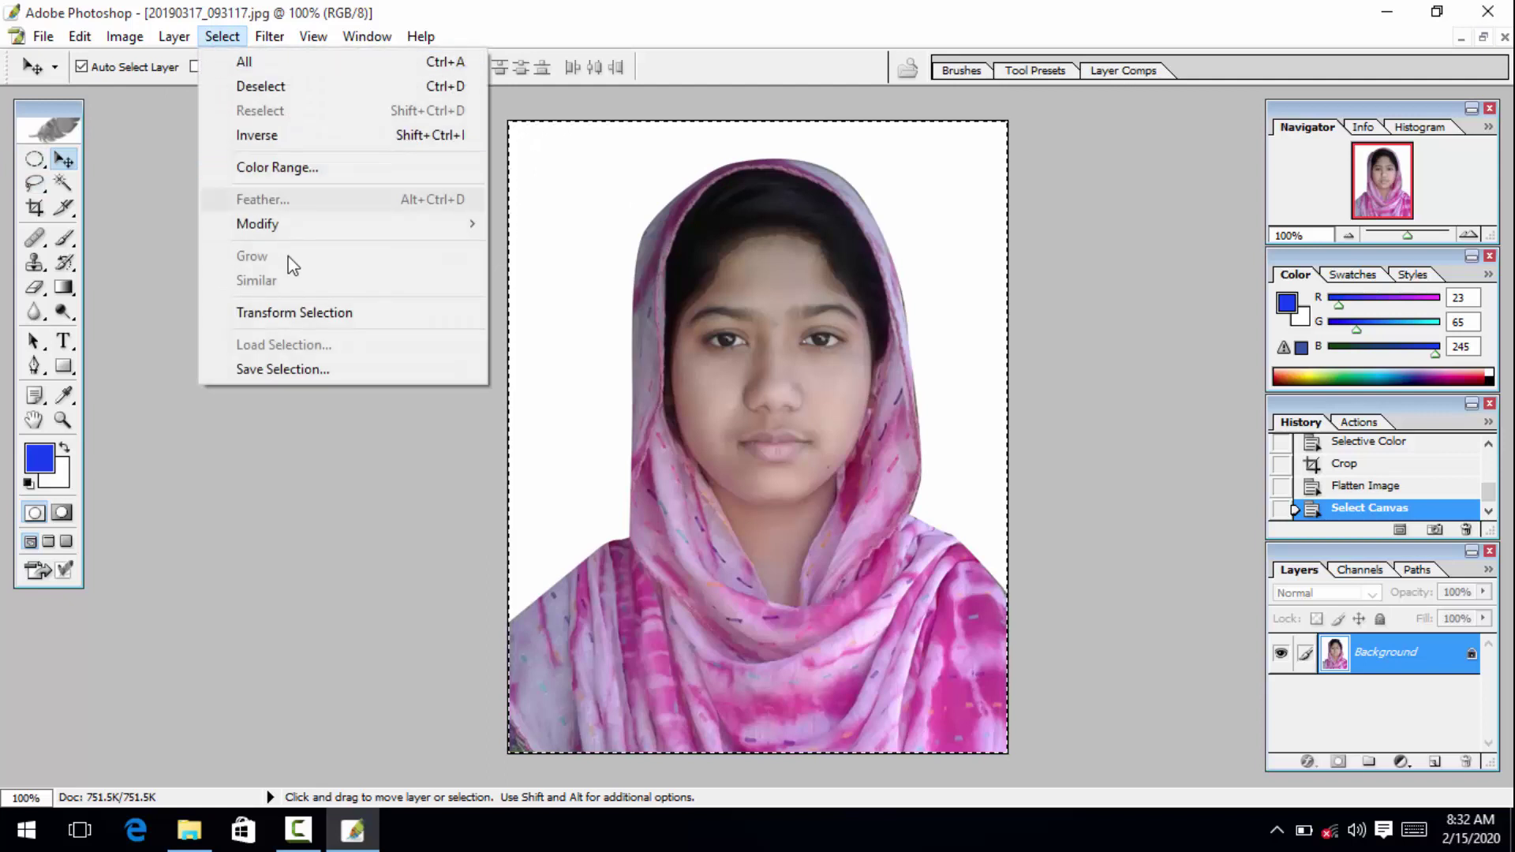
mouse_move(291, 229)
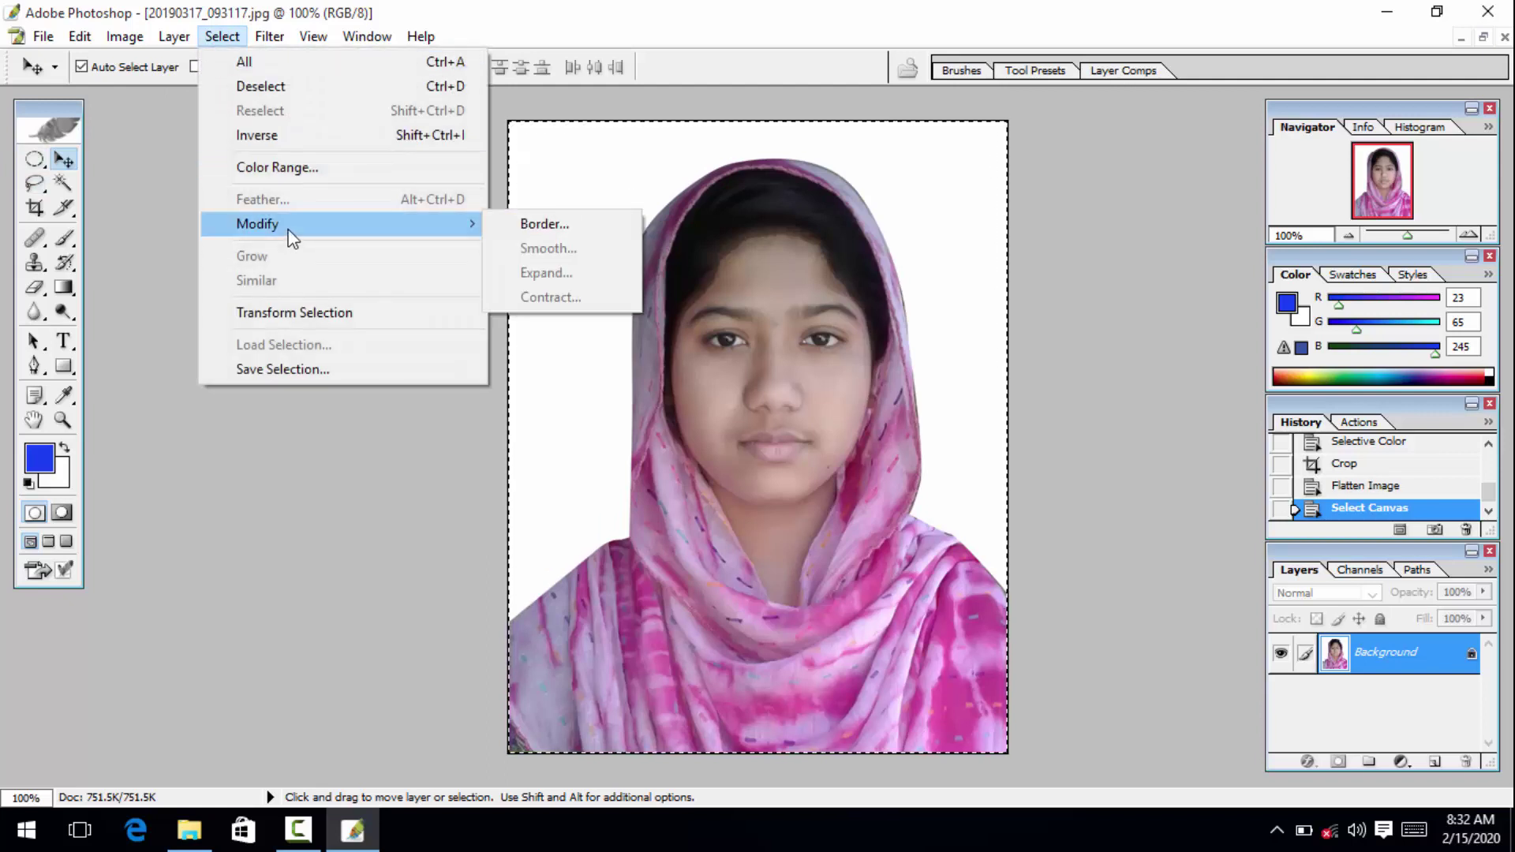
click(598, 227)
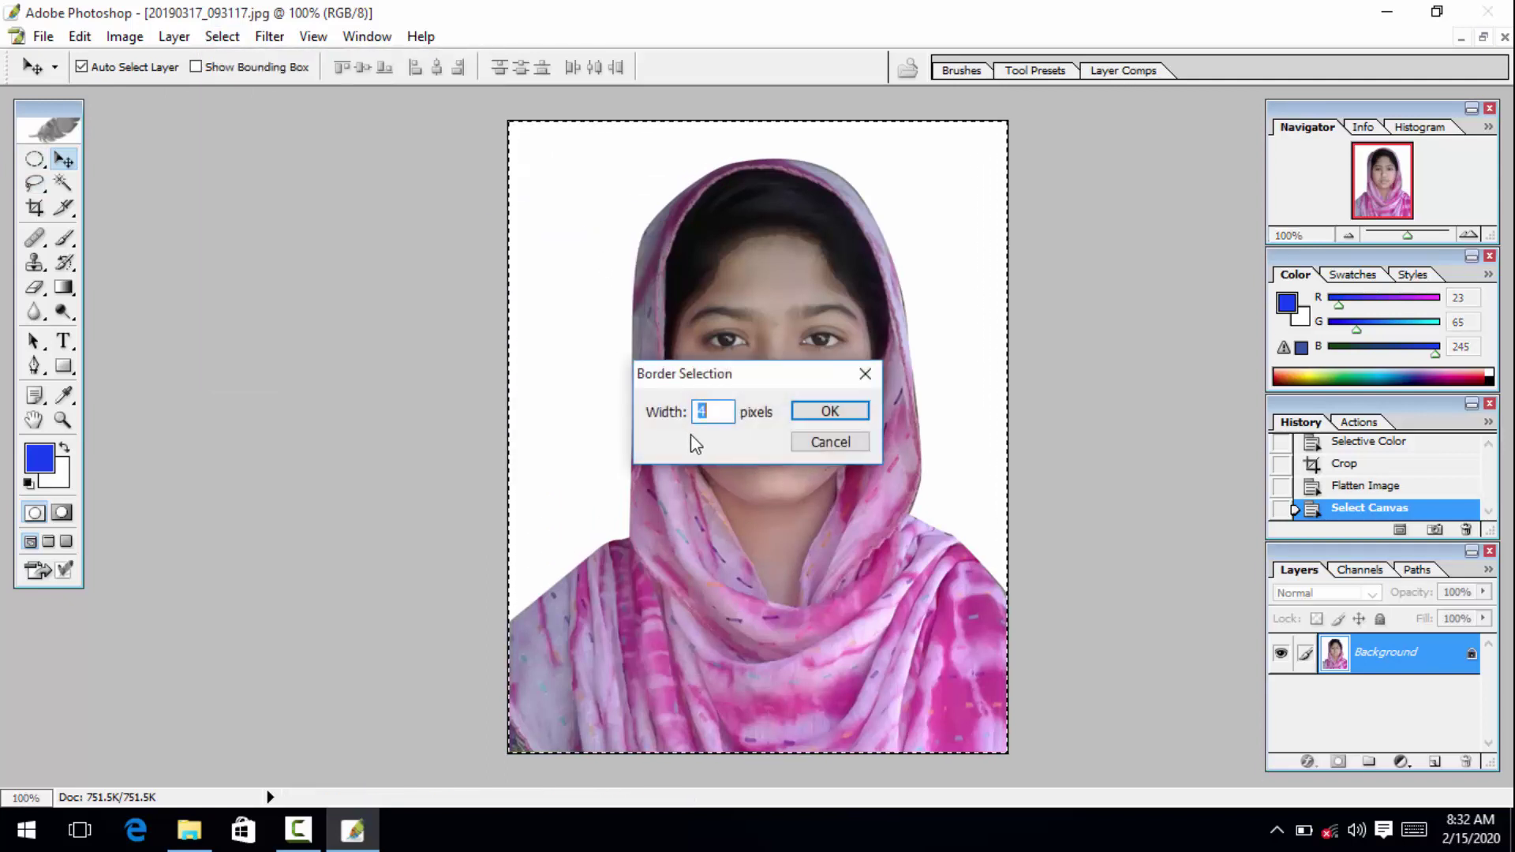
text(3)
click(805, 413)
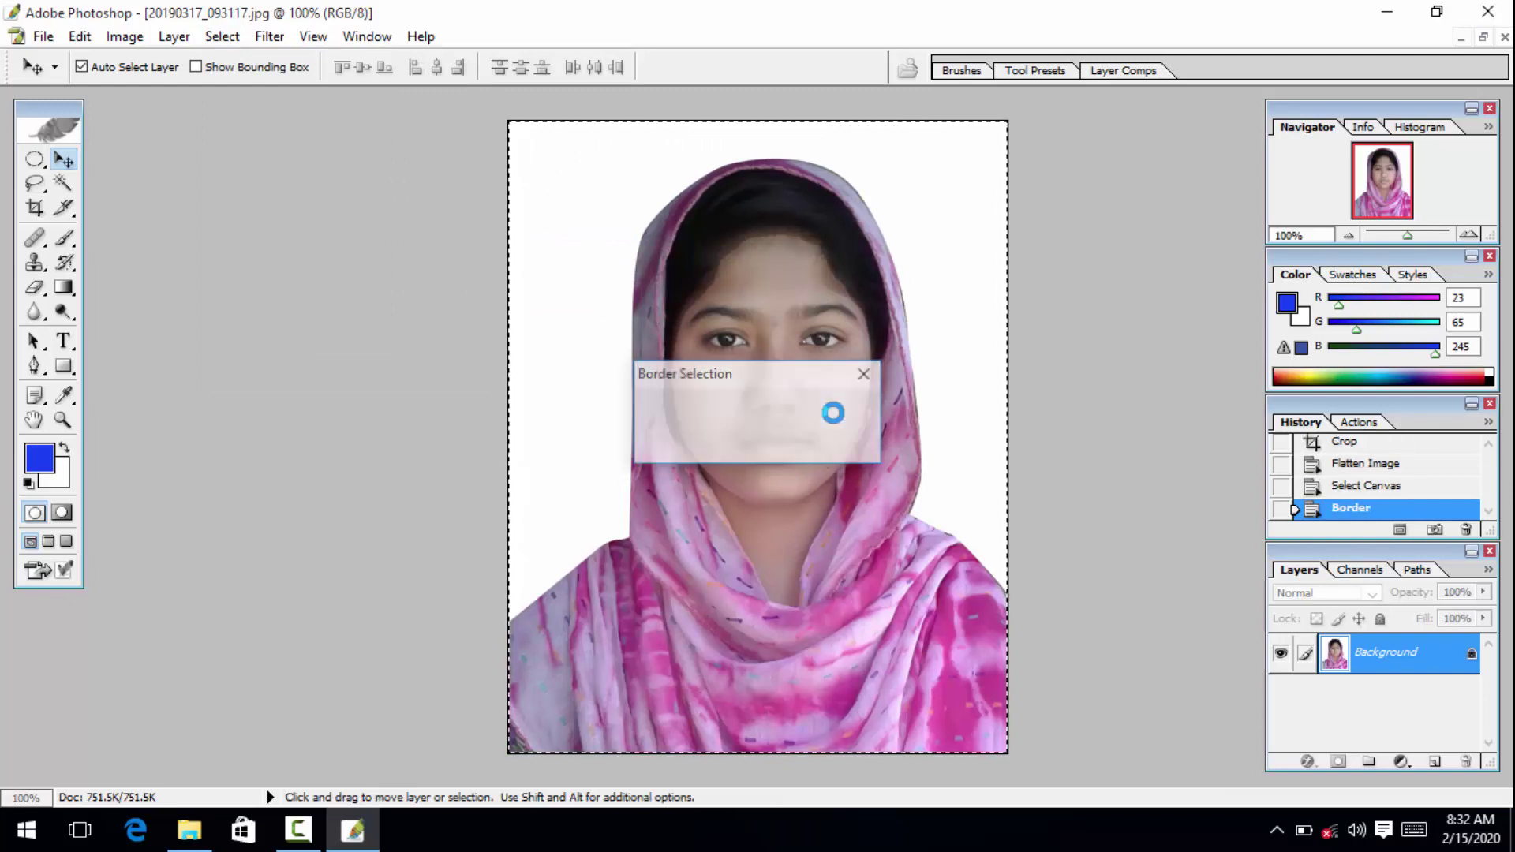
Step: Set the background color to gray A9A9A9, clear the border selection to that color, and deselect
click(60, 477)
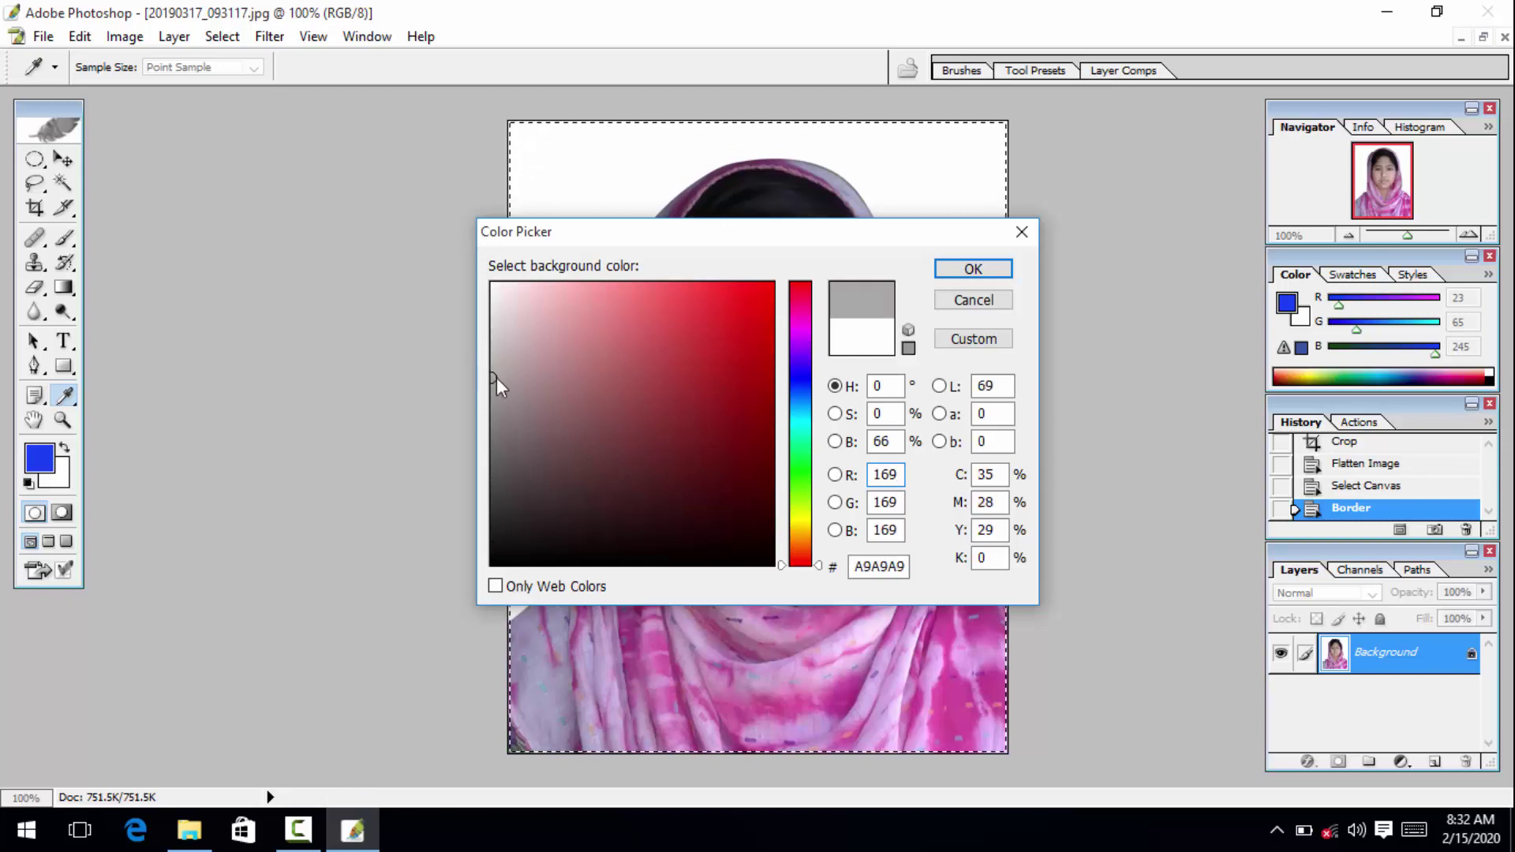
click(970, 275)
key(v)
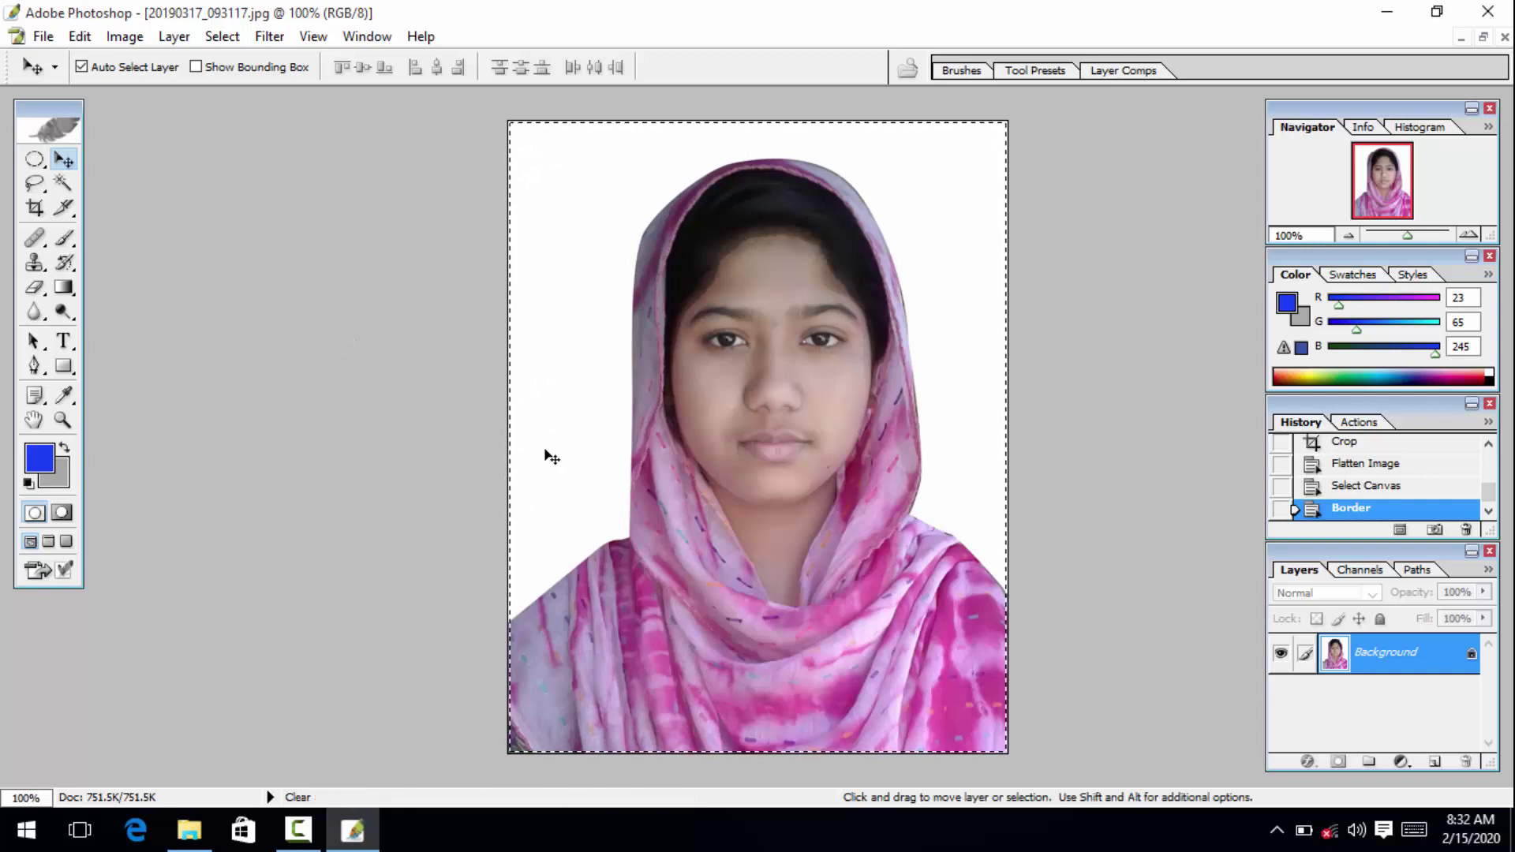
key(Delete)
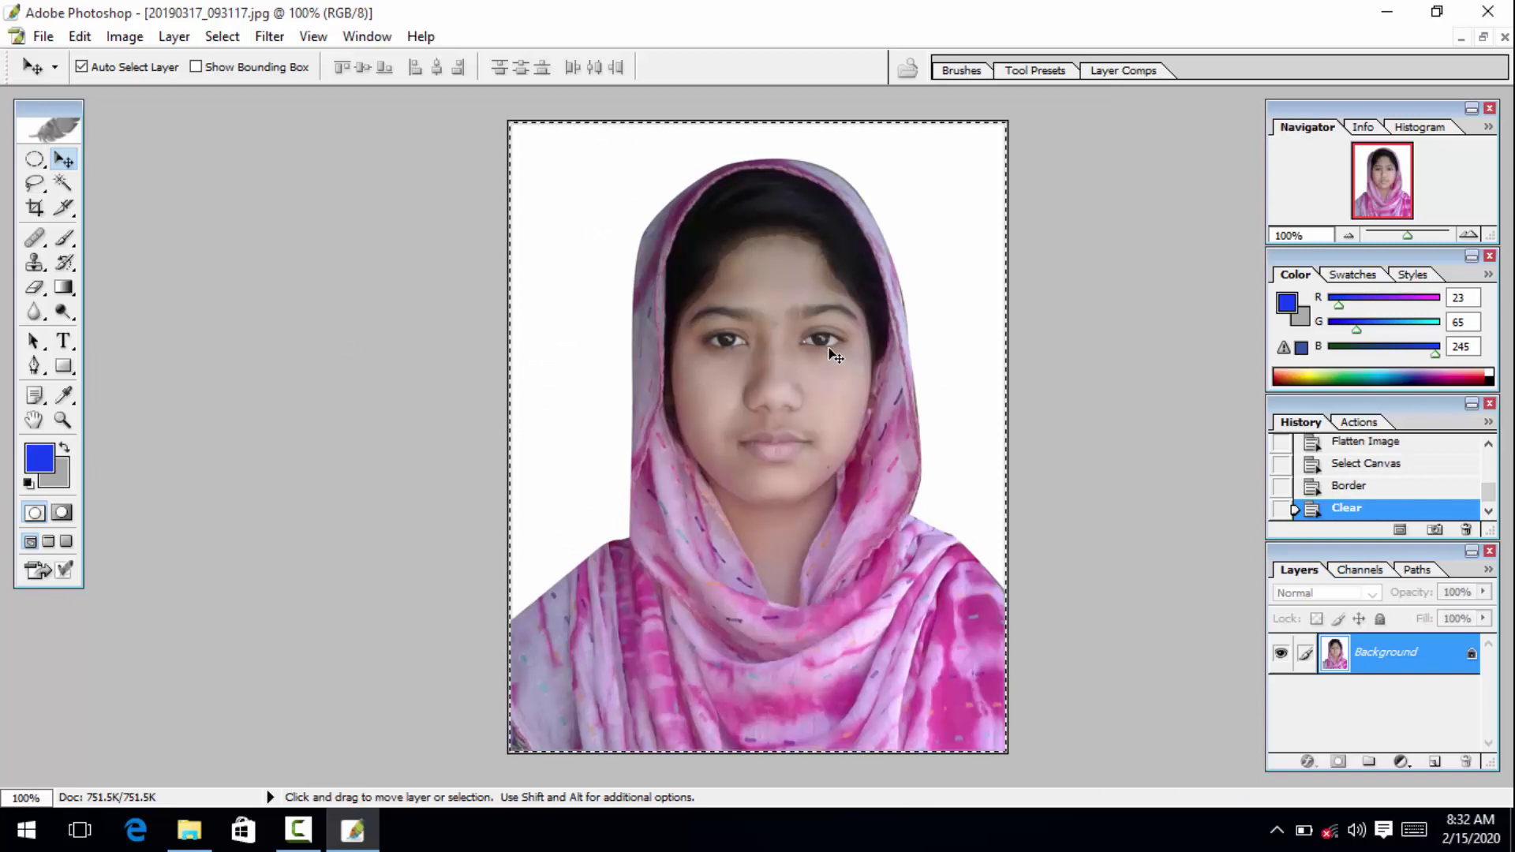
key(ctrl+d)
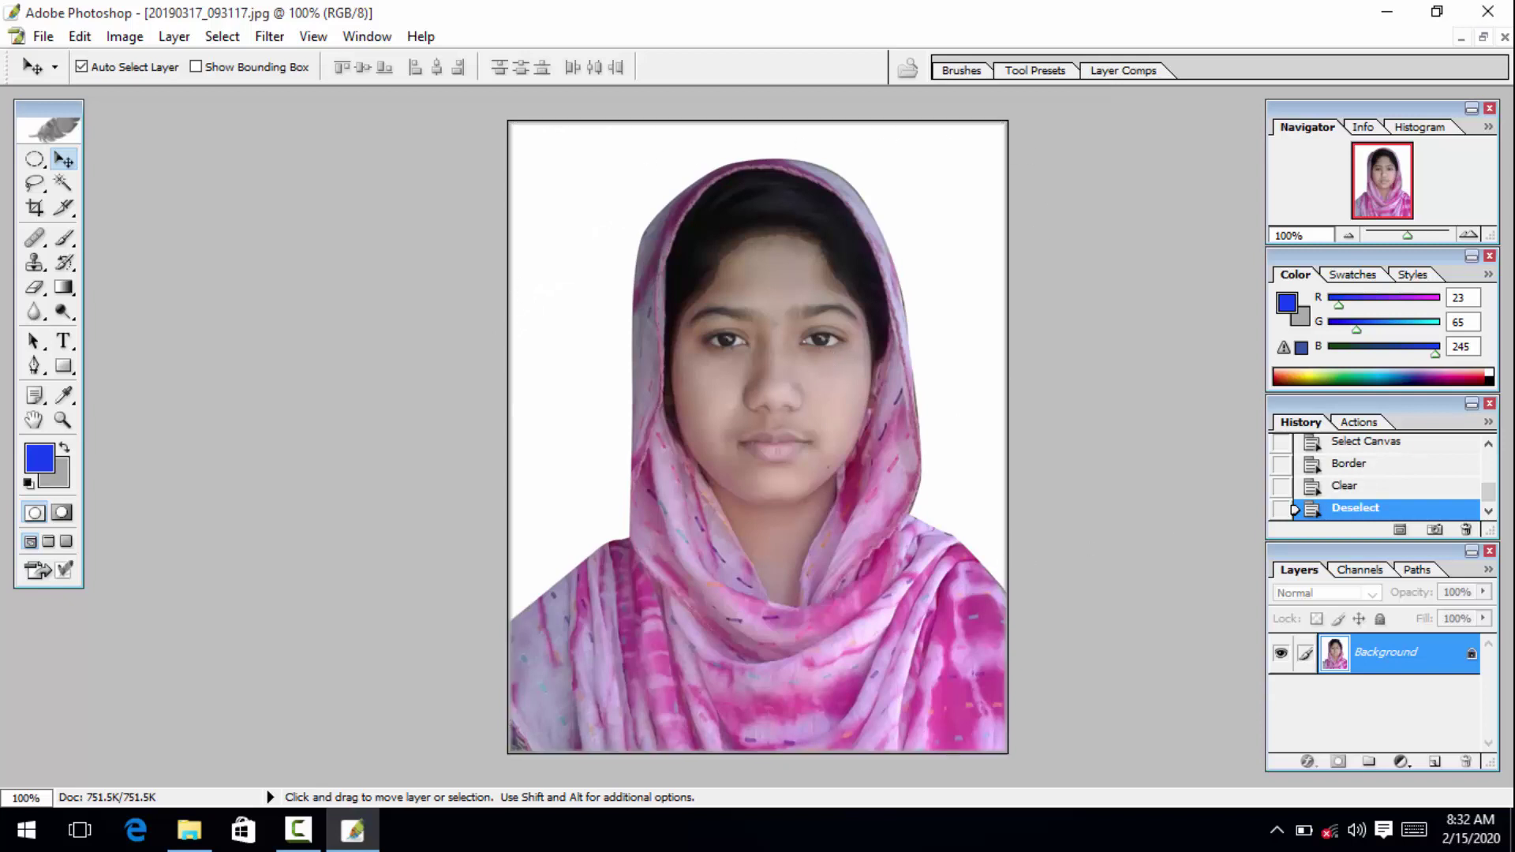
Step: Create a new white A4 document, 210 by 297 mm at 300 pixels/inch, and place its window beside the portrait's
click(1483, 37)
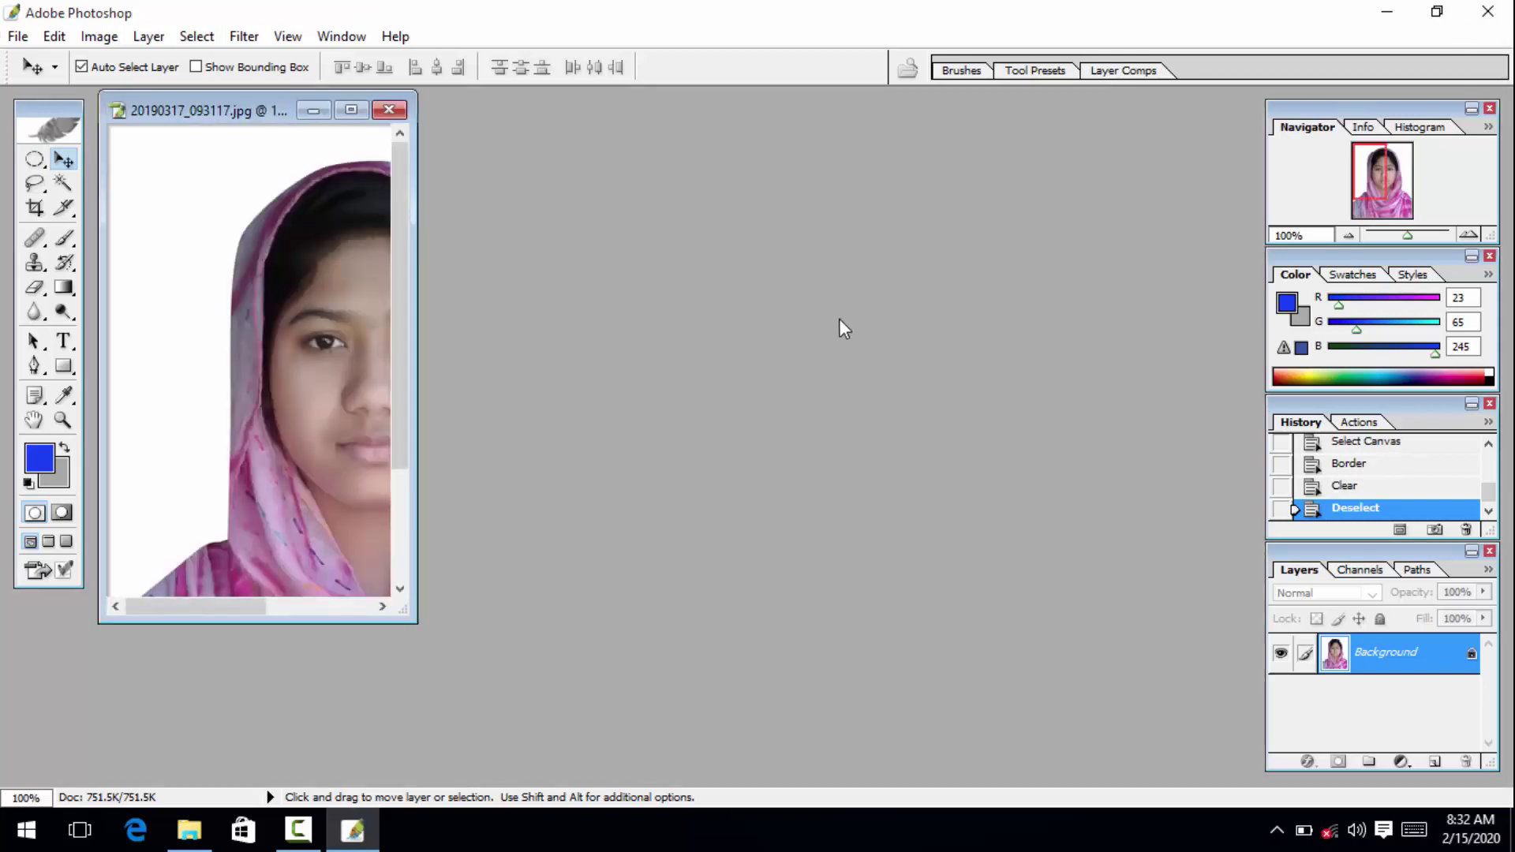
key(ctrl+n)
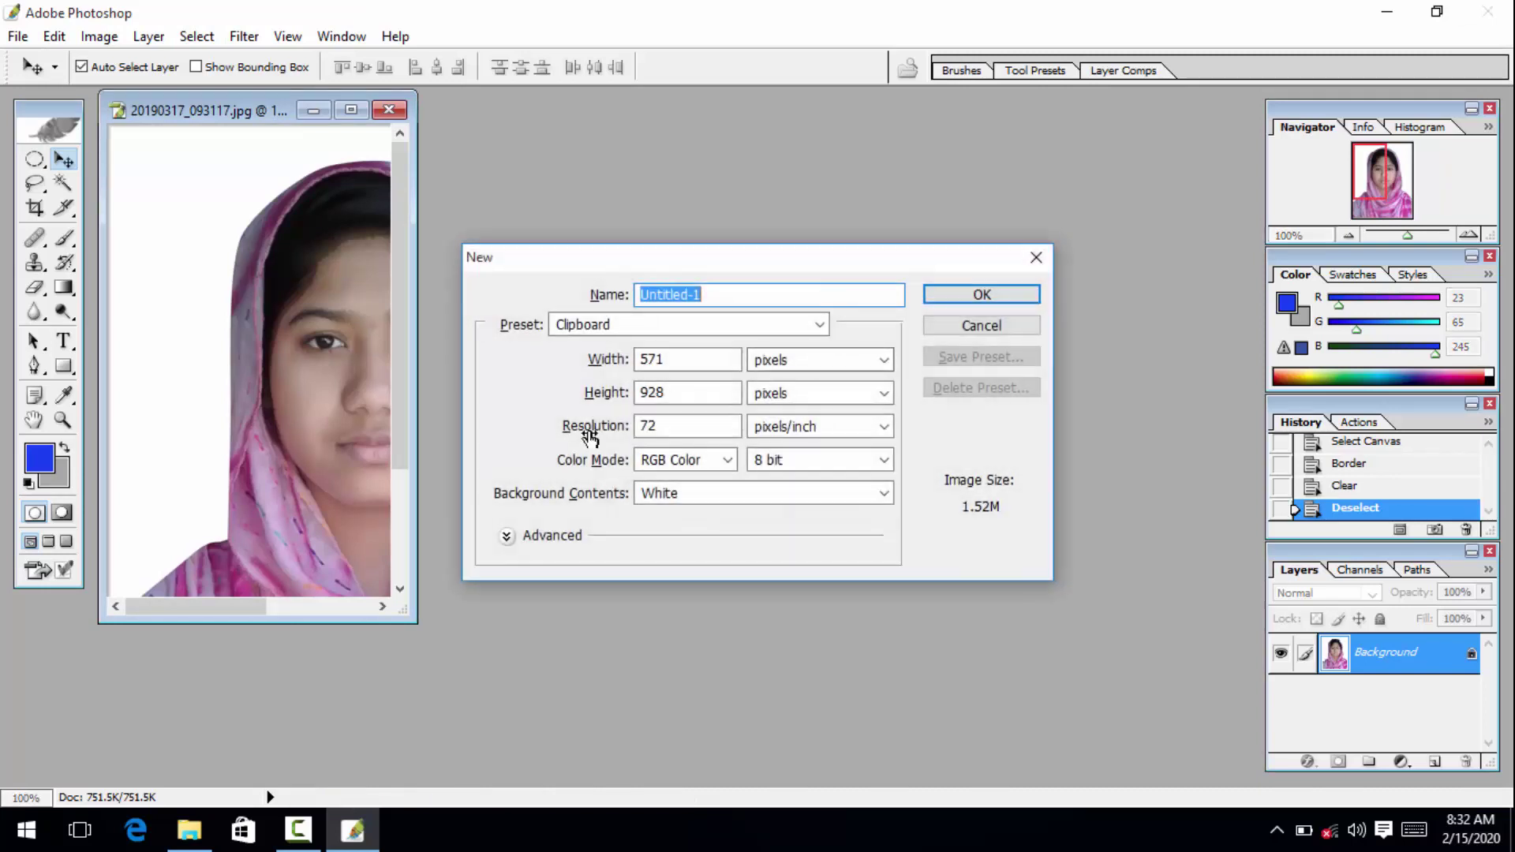
click(640, 324)
click(582, 492)
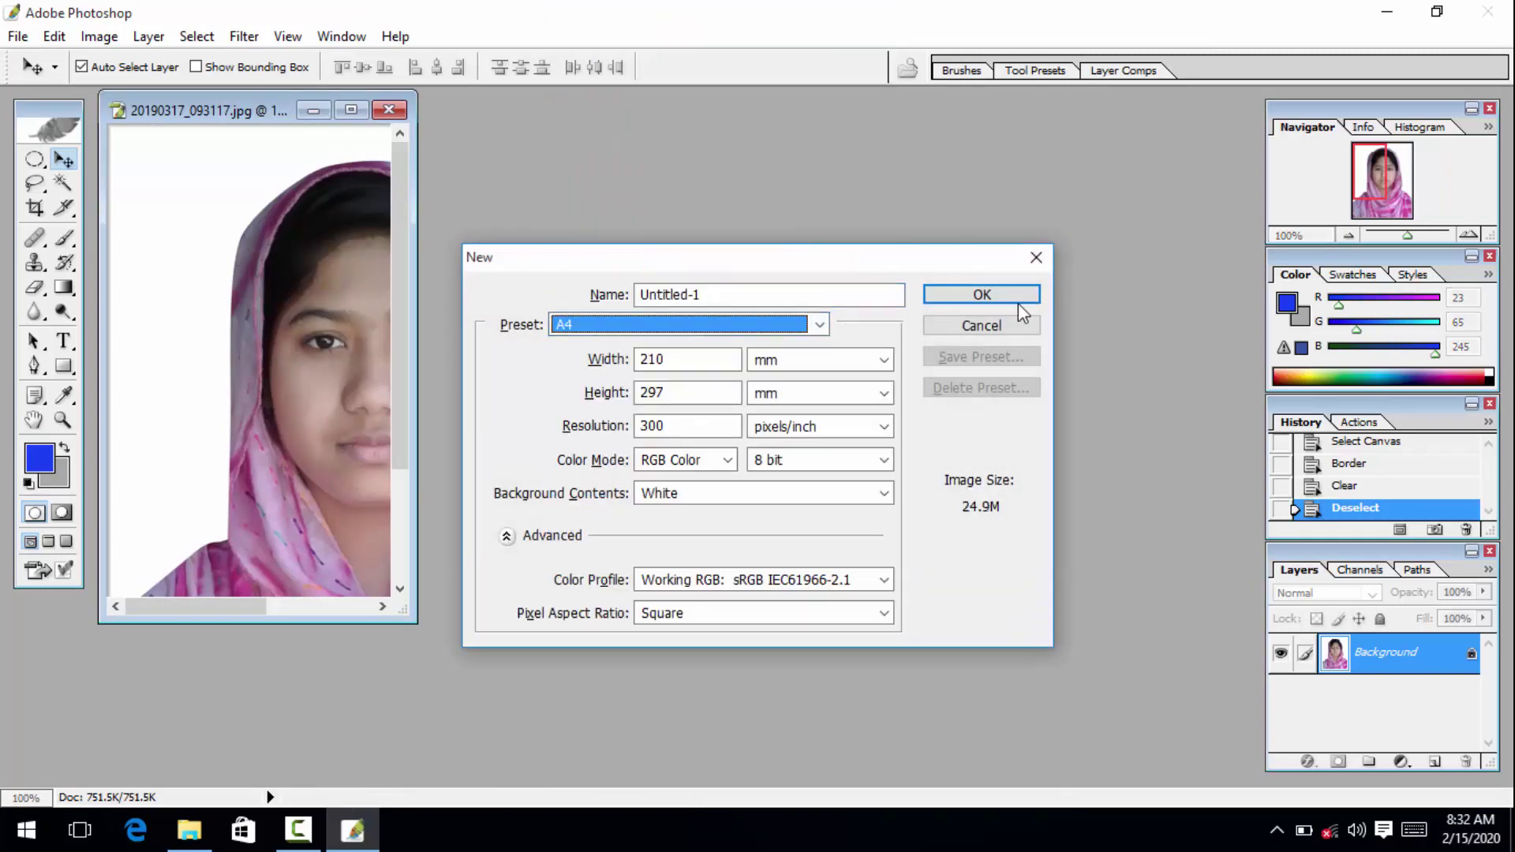
click(982, 293)
drag(233, 126, 900, 142)
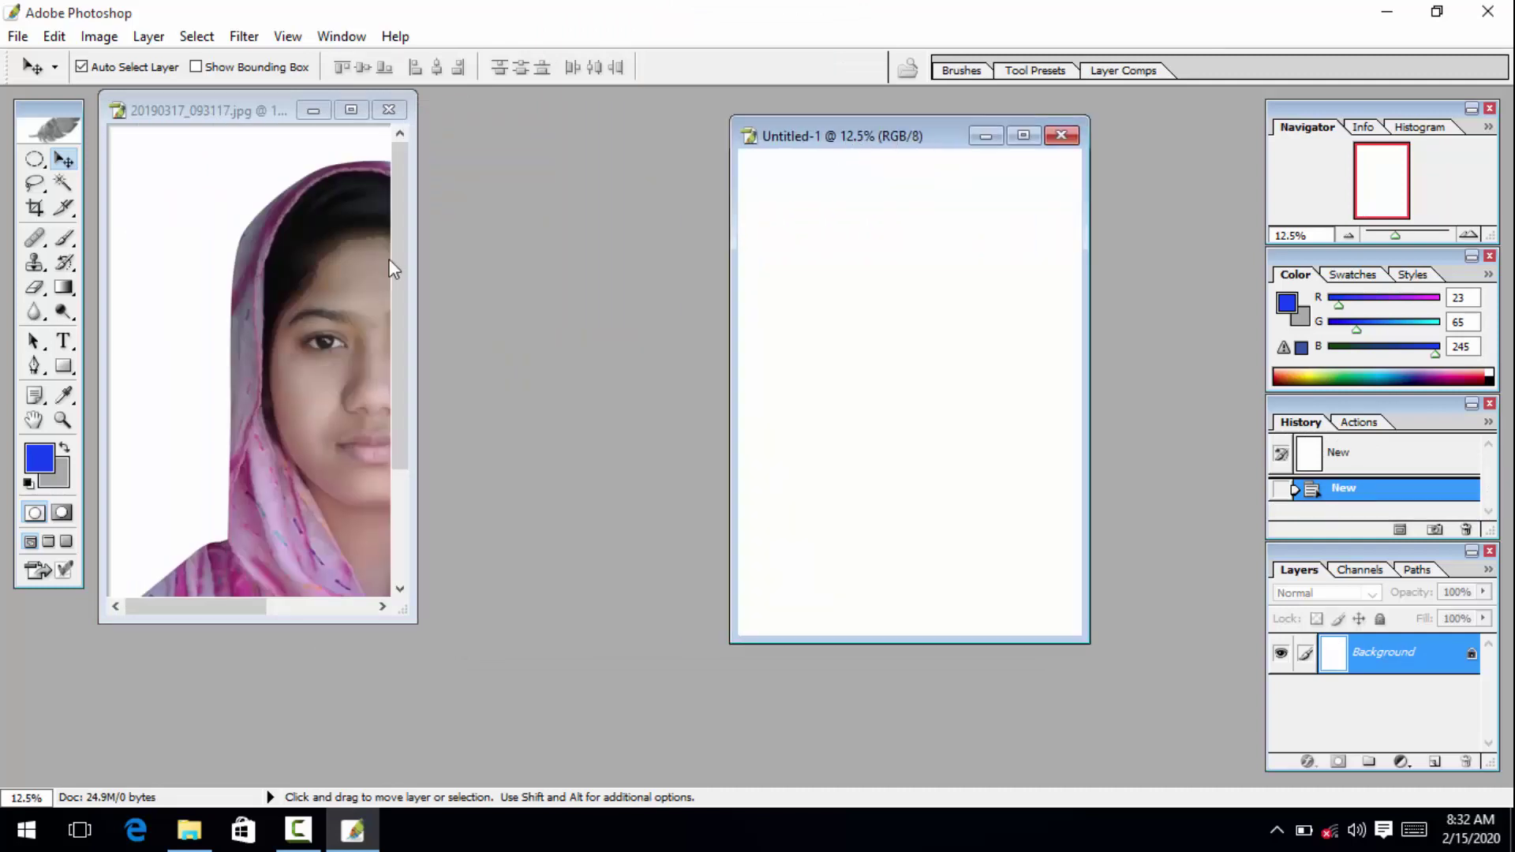
Step: Copy the finished portrait into the A4 document, place it near the page's upper-left corner, and maximize that document
click(268, 306)
key(z)
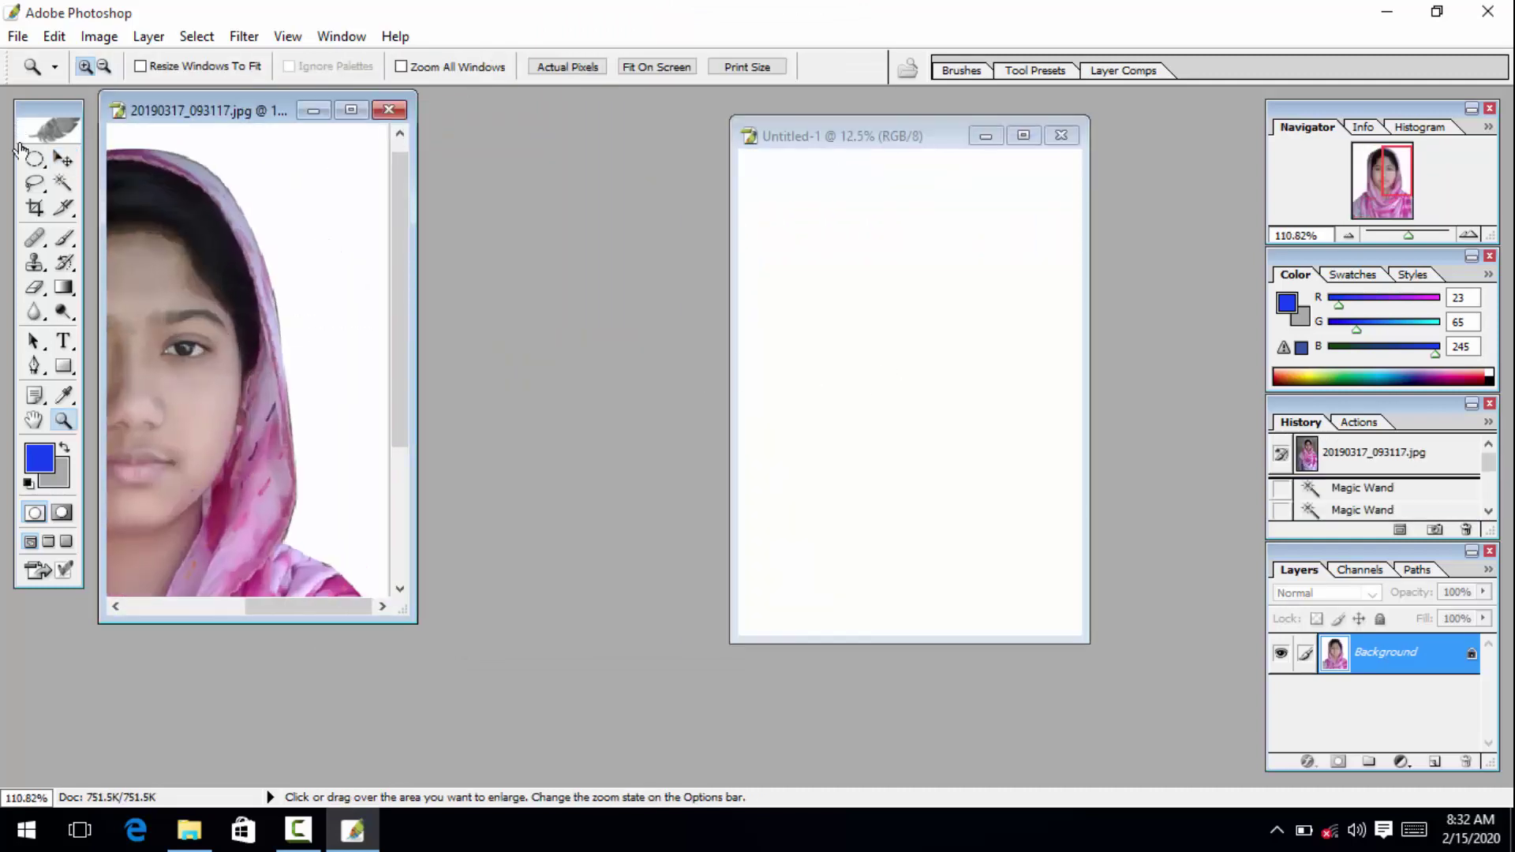
click(63, 159)
drag(280, 282, 811, 202)
click(1020, 137)
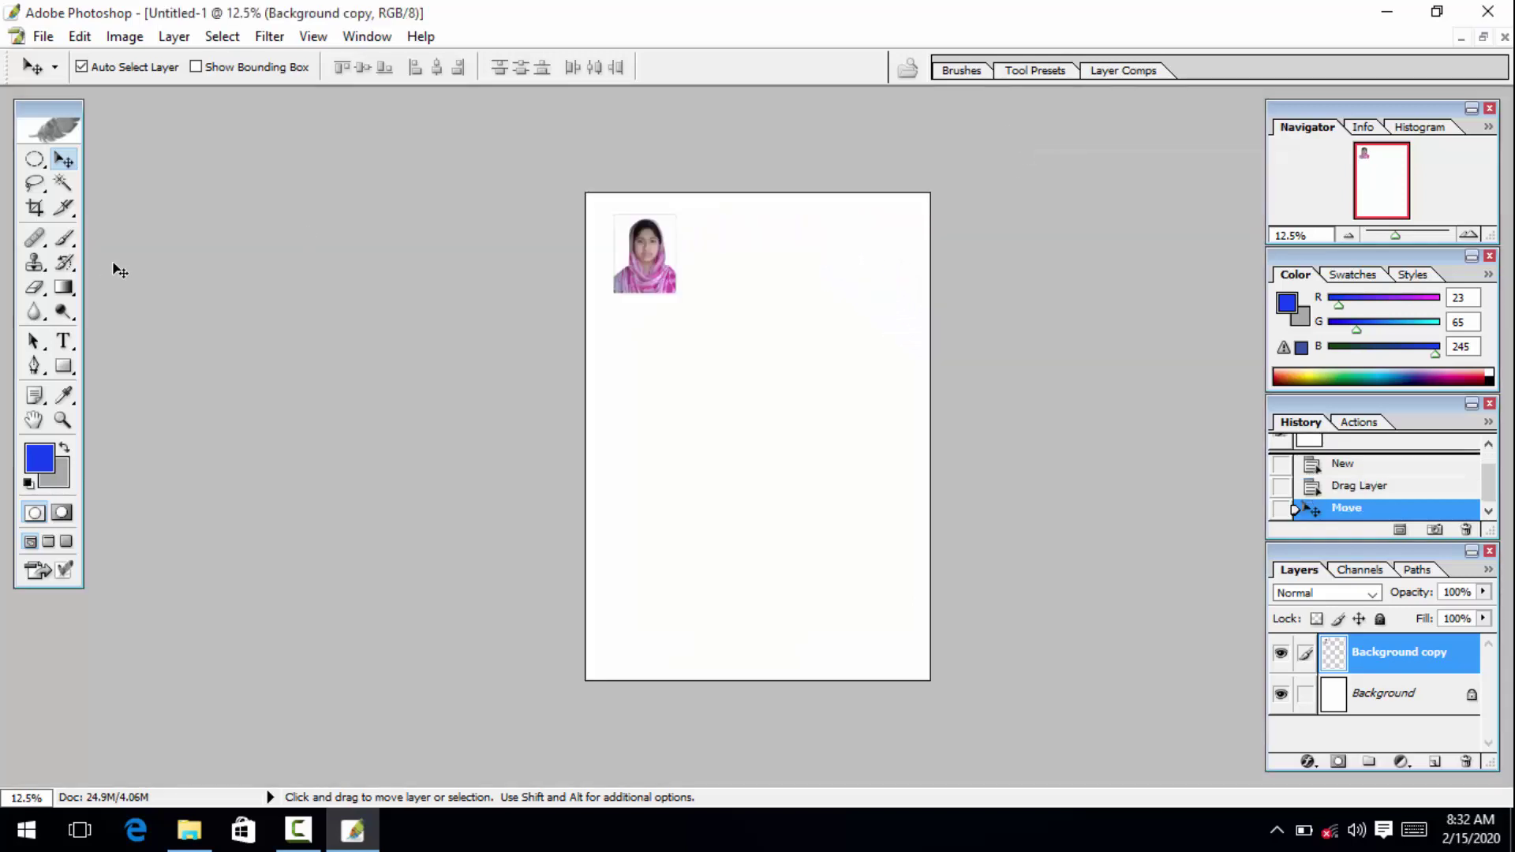
Step: Examine the placed portrait and its gray border up close on the A4 page
click(63, 420)
click(796, 294)
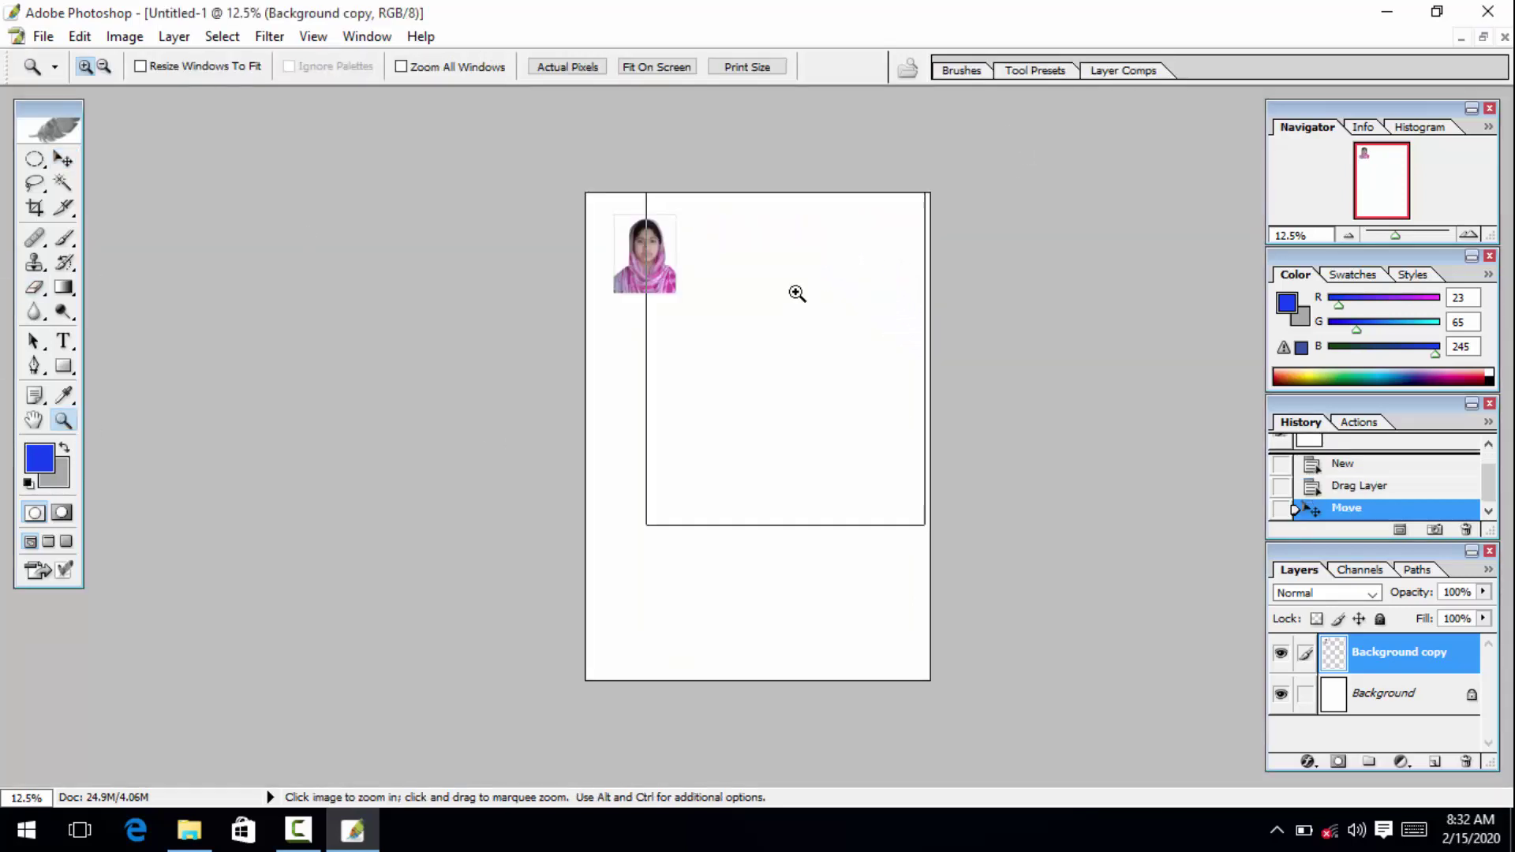
click(796, 294)
click(507, 392)
click(443, 415)
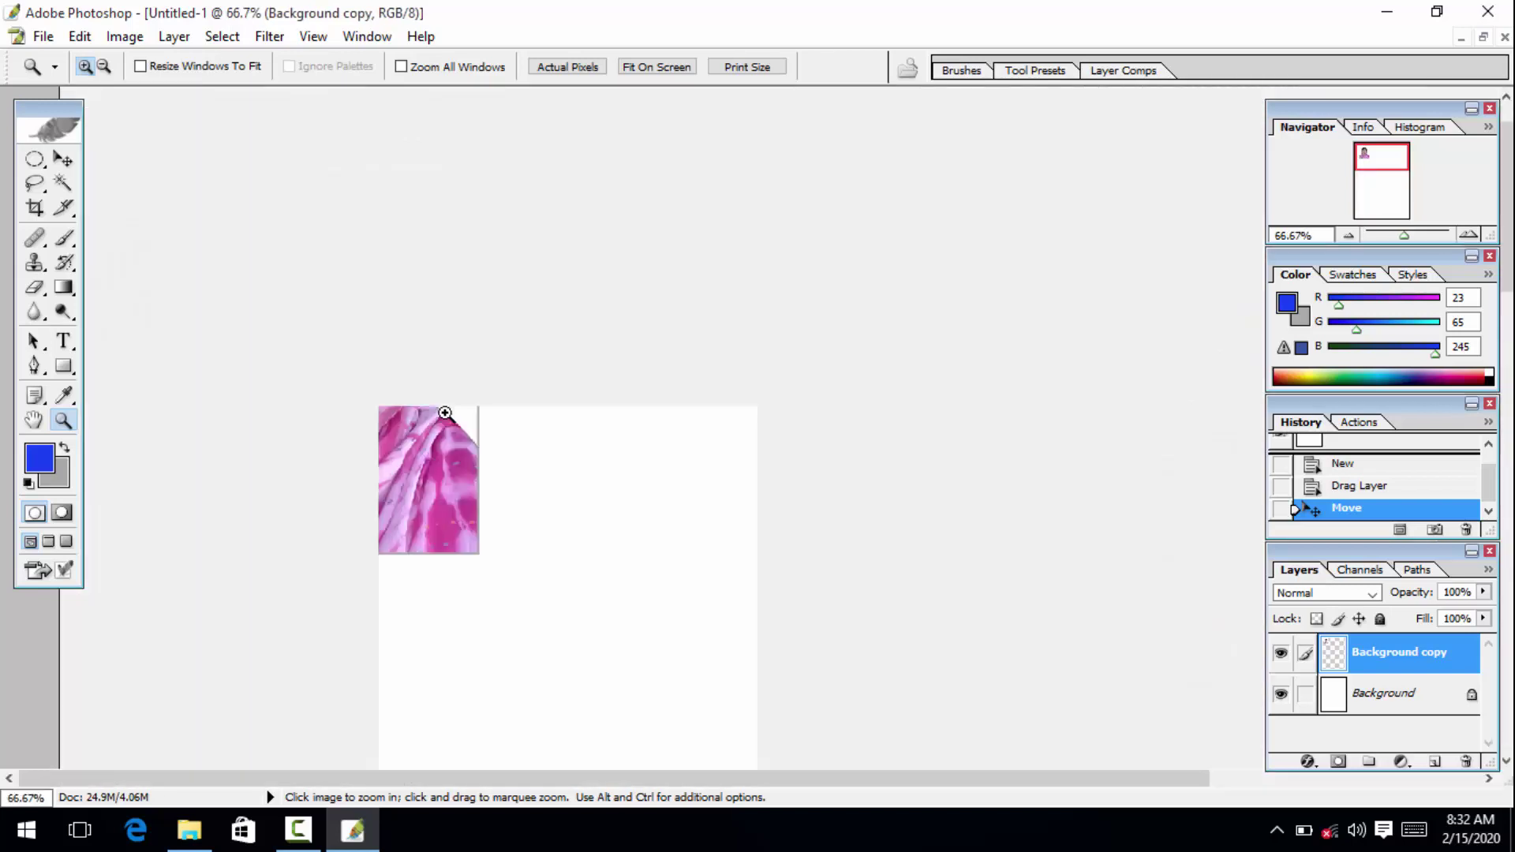
click(33, 419)
drag(486, 457, 486, 523)
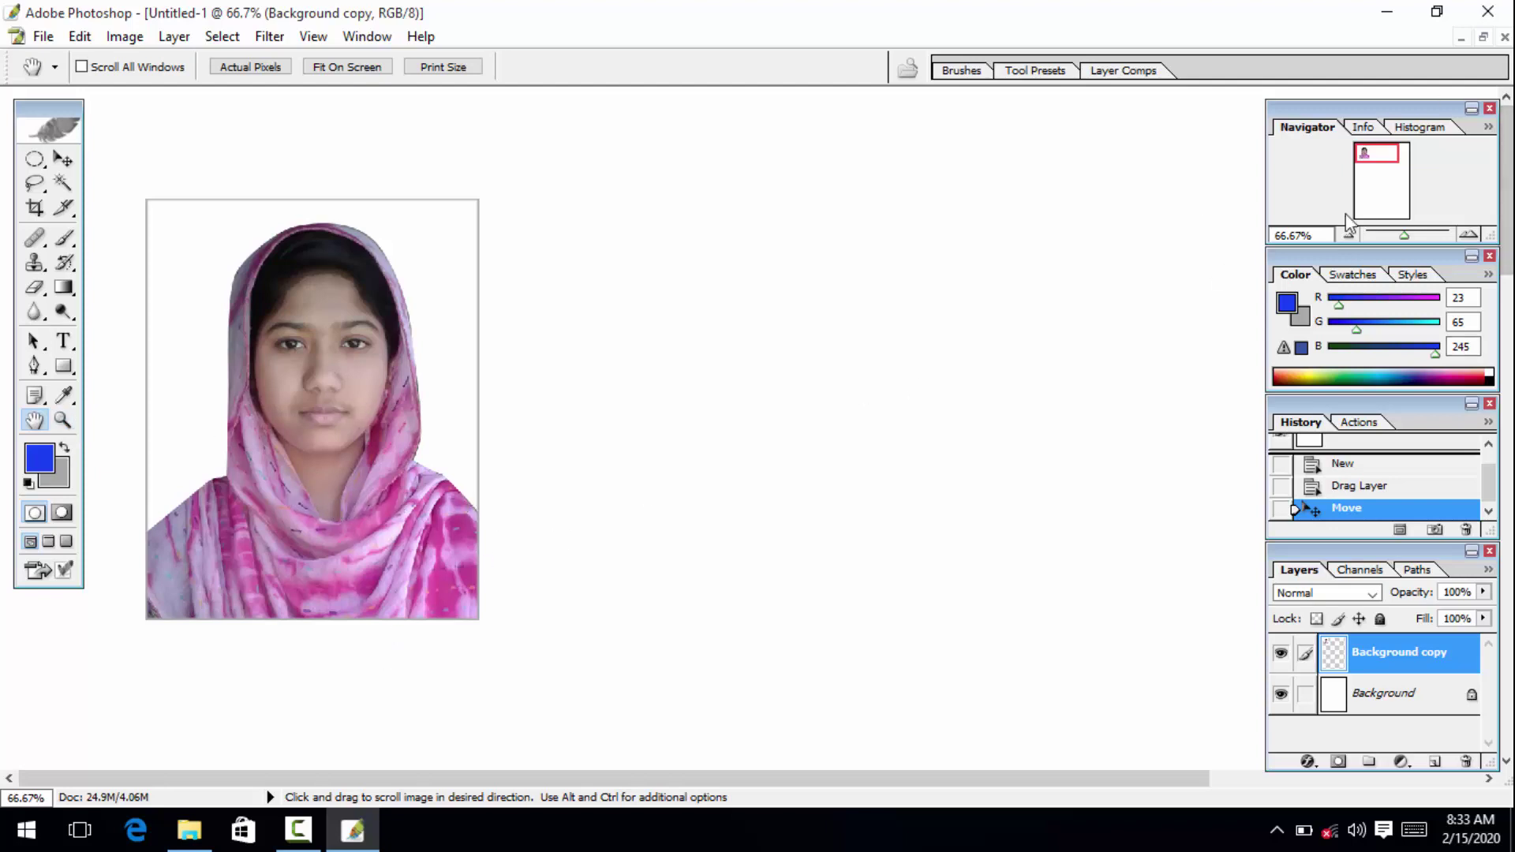
Step: Save the portrait document to the Desktop as the JPEG "20190317_093117 copy" with quality 11 (Maximum)
click(1484, 38)
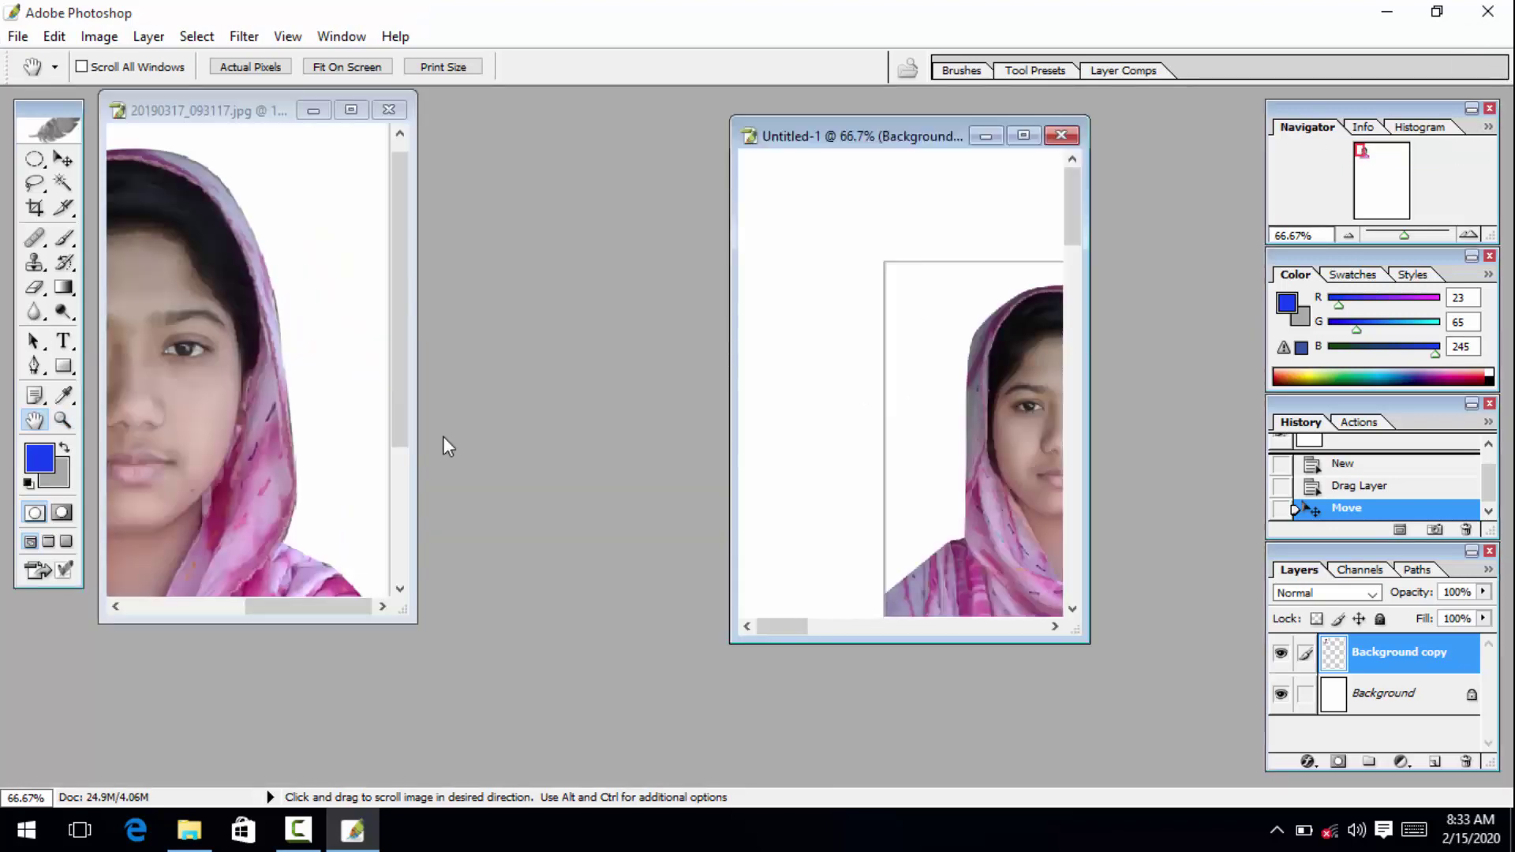
click(324, 531)
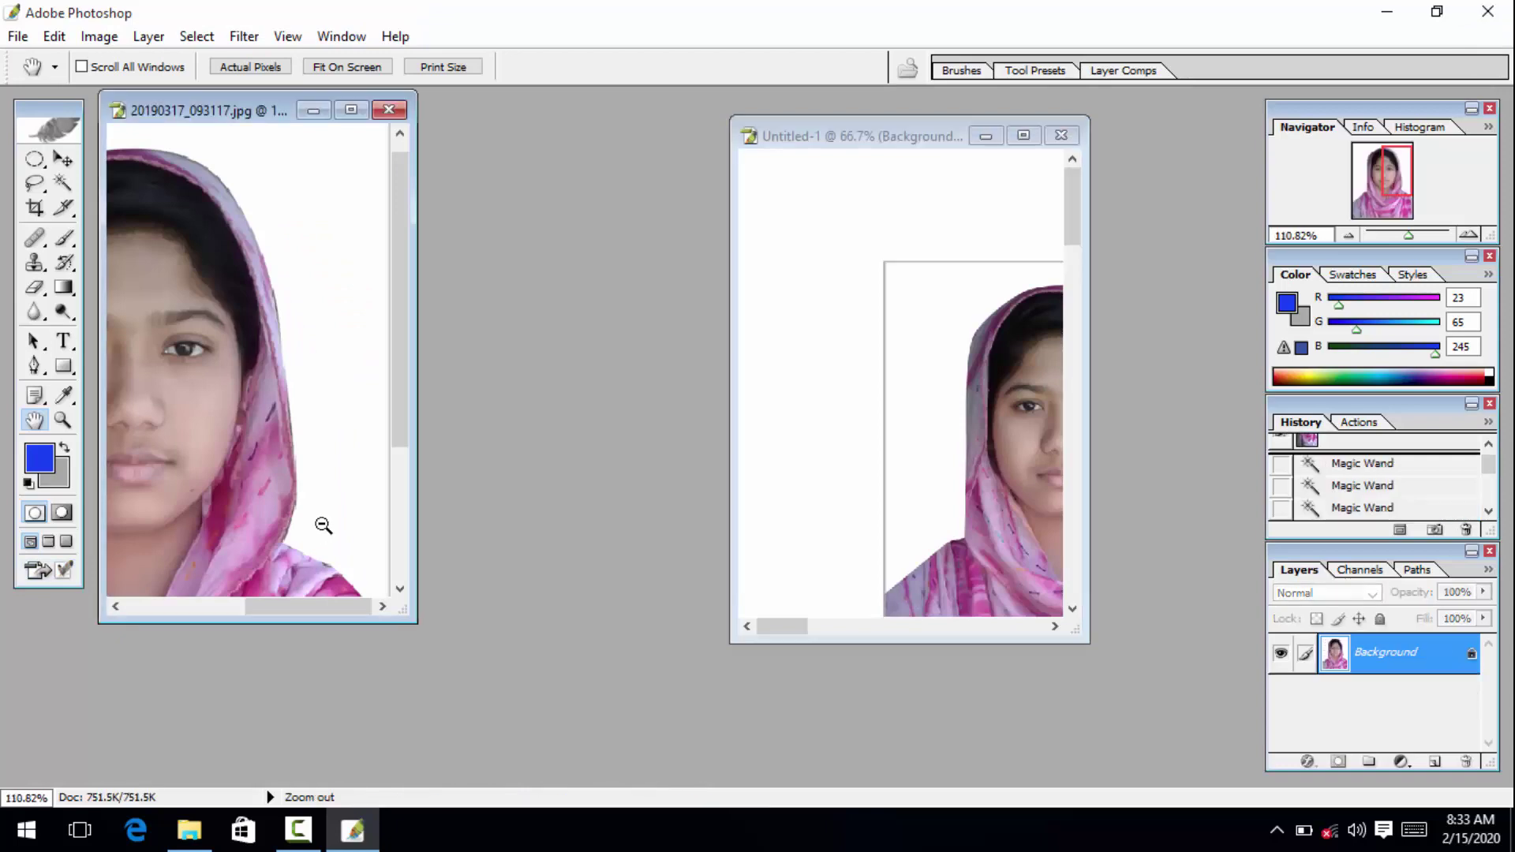
key(ctrl+shift+s)
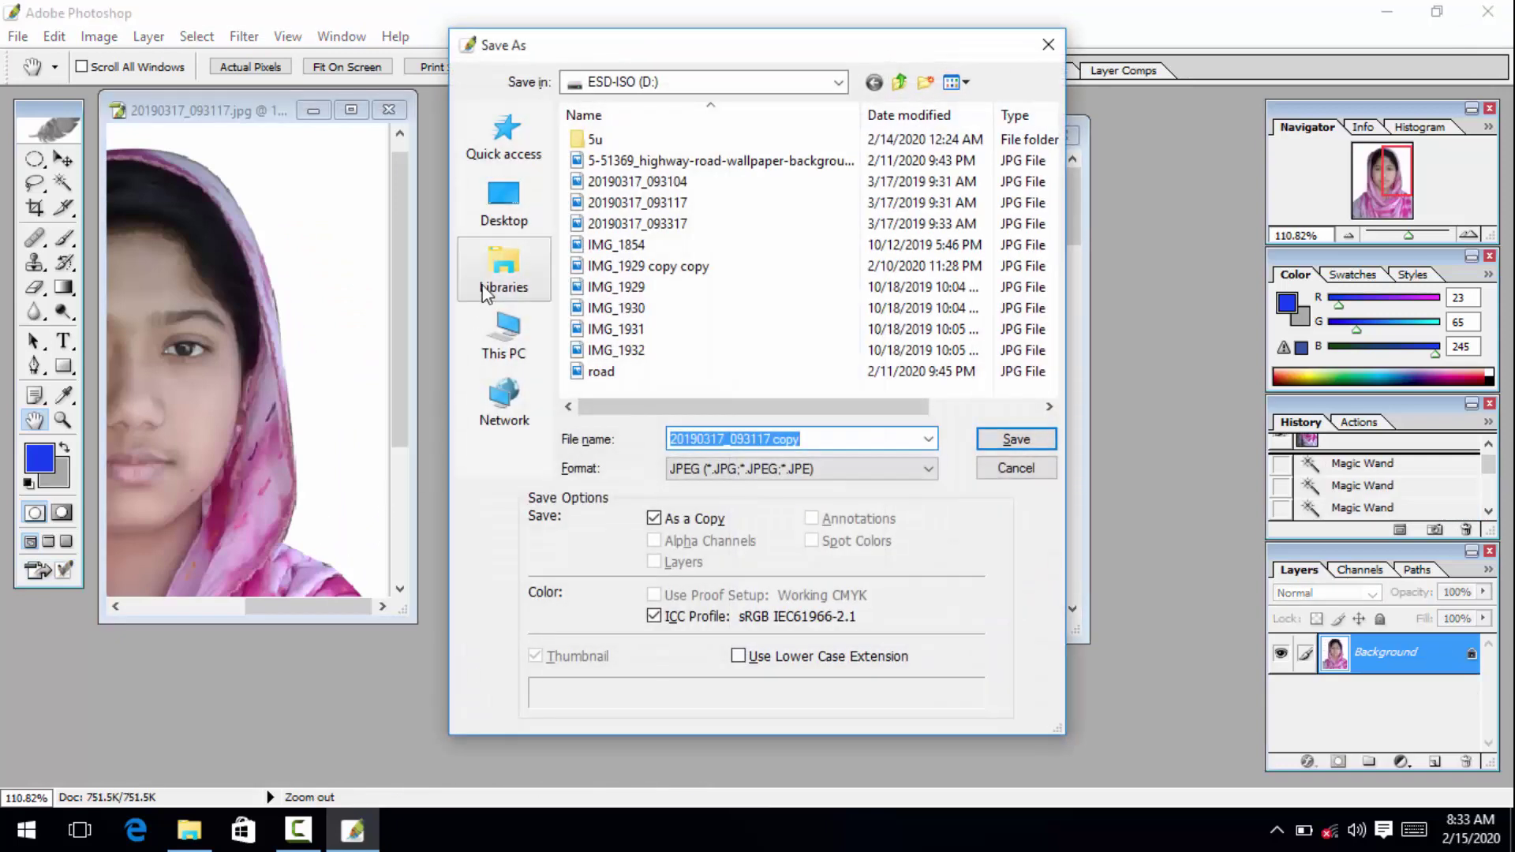
click(508, 199)
click(1016, 440)
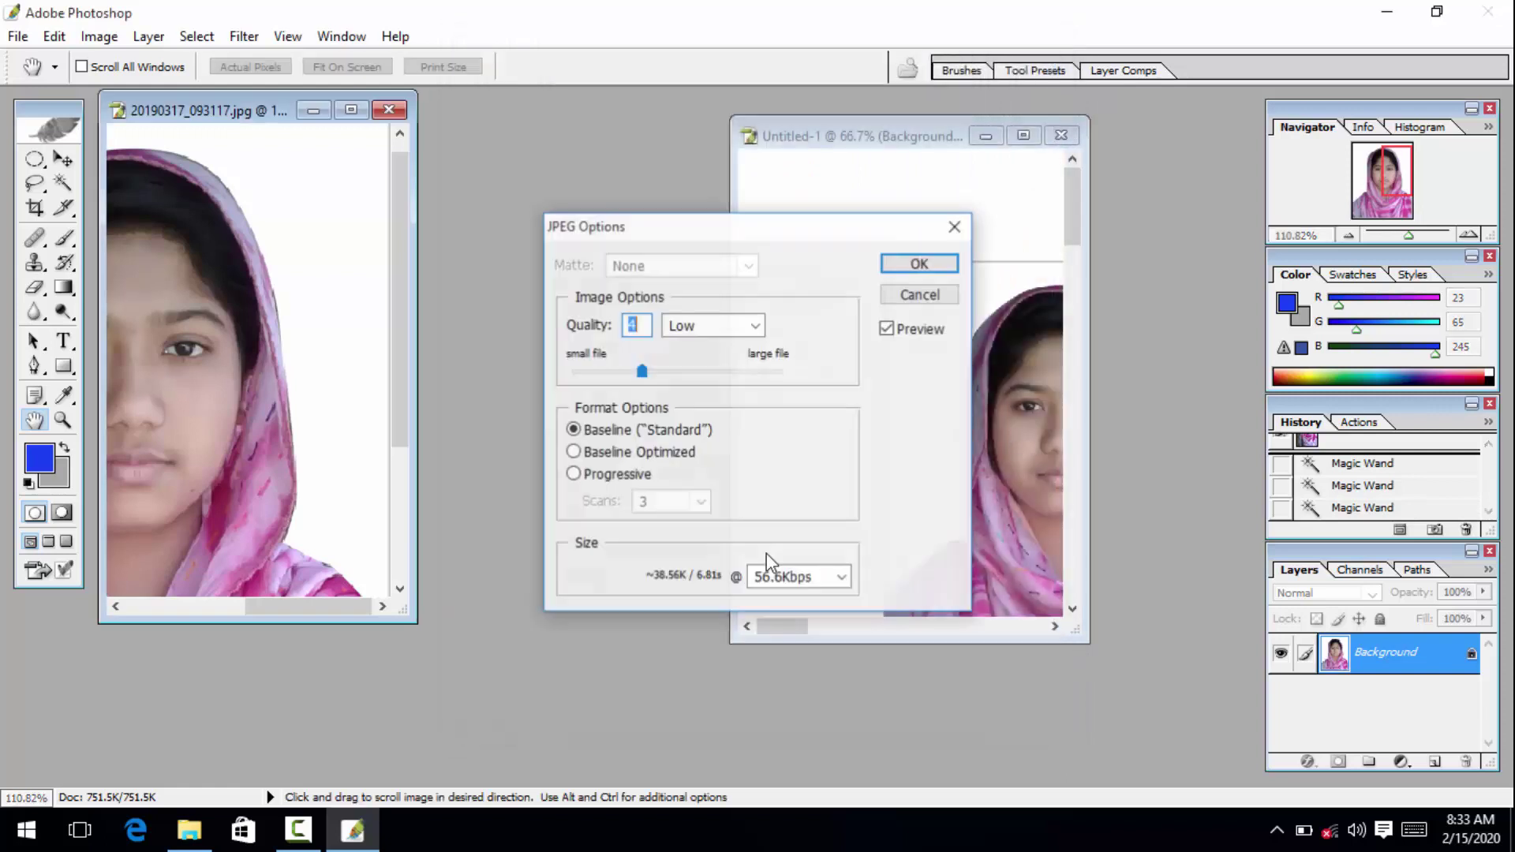
drag(656, 374, 768, 376)
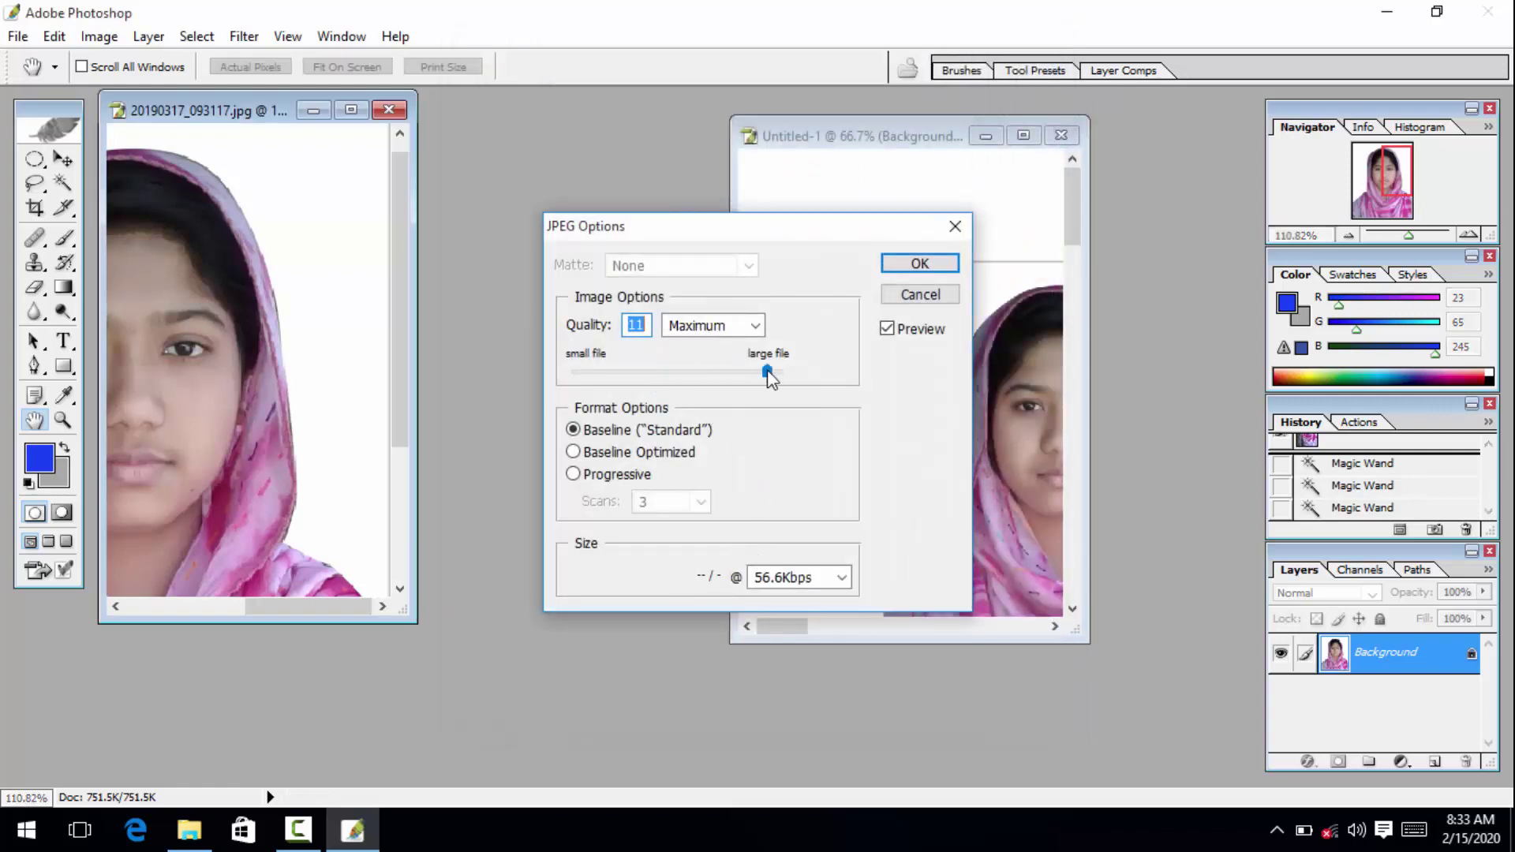